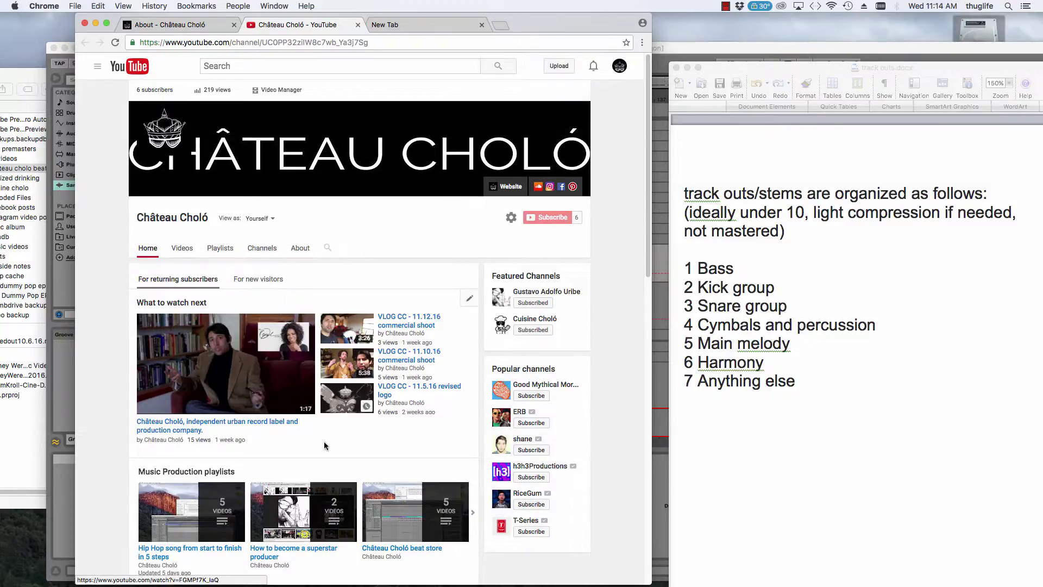
Look through the playlists on the Château Choló YouTube channel page and minimize the browser window.
{"action": "scroll", "coordinate": [337, 380], "scroll_direction": "down", "scroll_amount": 5}
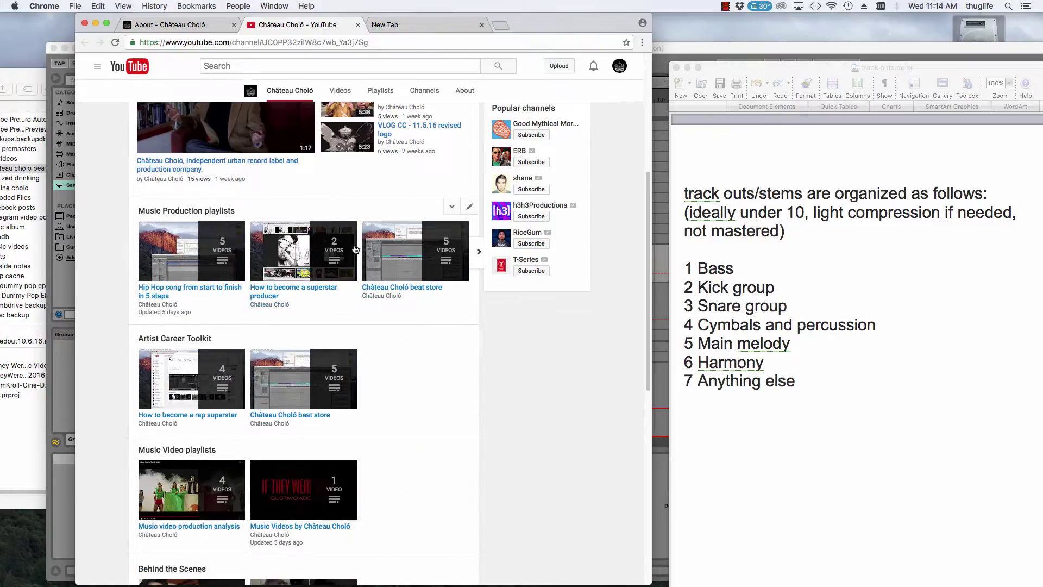
{"action": "scroll", "coordinate": [348, 272], "scroll_direction": "down", "scroll_amount": 2}
{"action": "scroll", "coordinate": [544, 277], "scroll_direction": "up", "scroll_amount": 7}
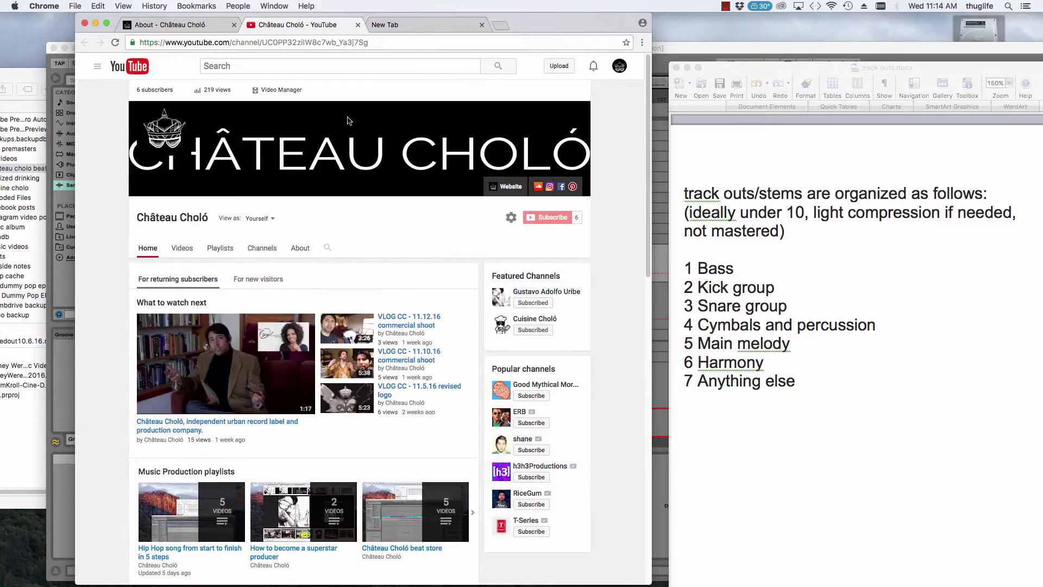
{"action": "left_click", "coordinate": [96, 24]}
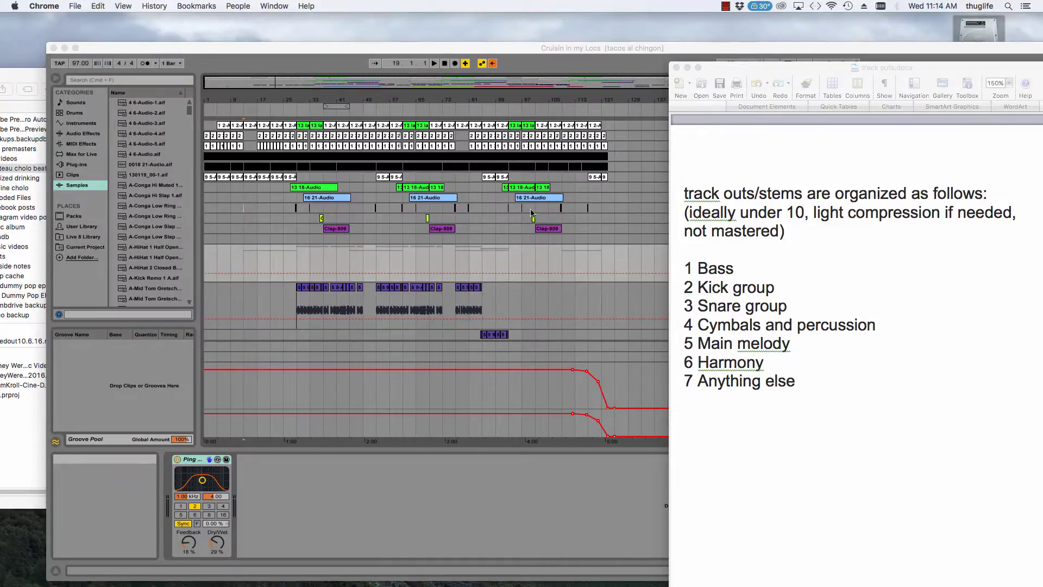
Switch to Ableton Live, play the Cruisin in my Locs arrangement from the beginning, and stop playback after listening.
{"action": "left_click", "coordinate": [528, 43]}
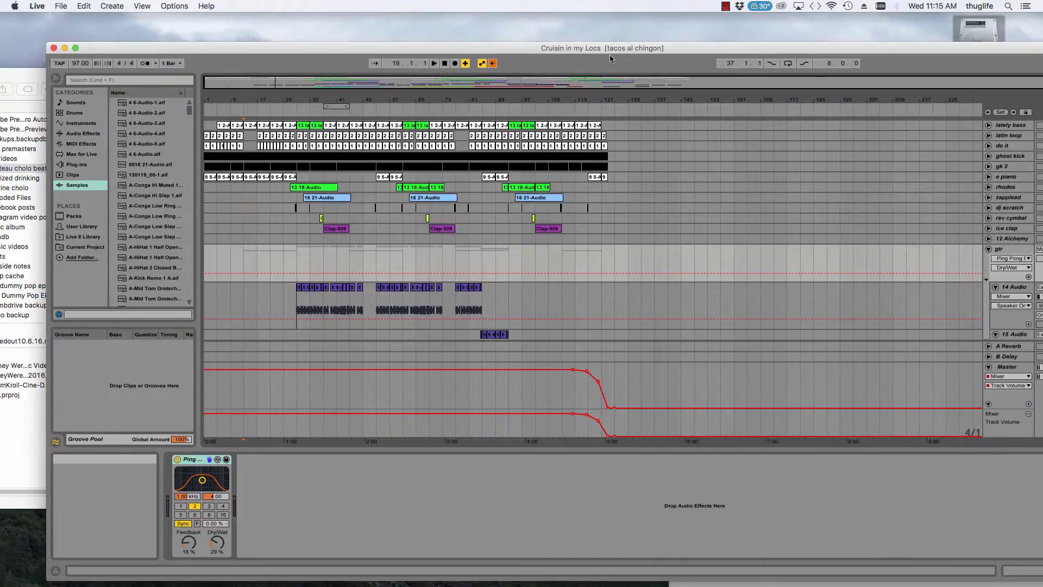
{"action": "left_click", "coordinate": [444, 63]}
{"action": "left_click", "coordinate": [435, 63]}
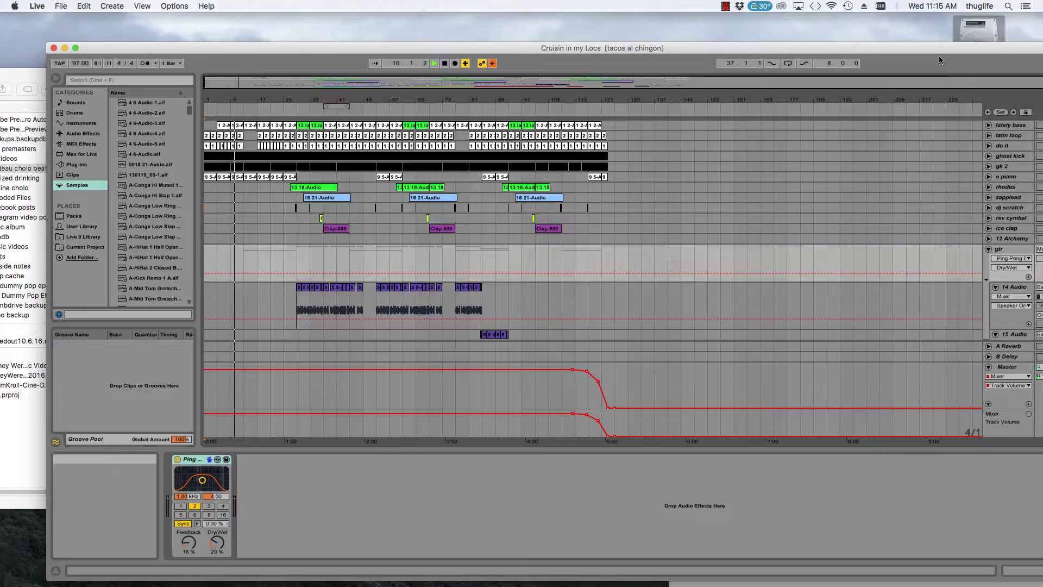
{"action": "left_click_drag", "start_coordinate": [939, 52], "coordinate": [660, 64]}
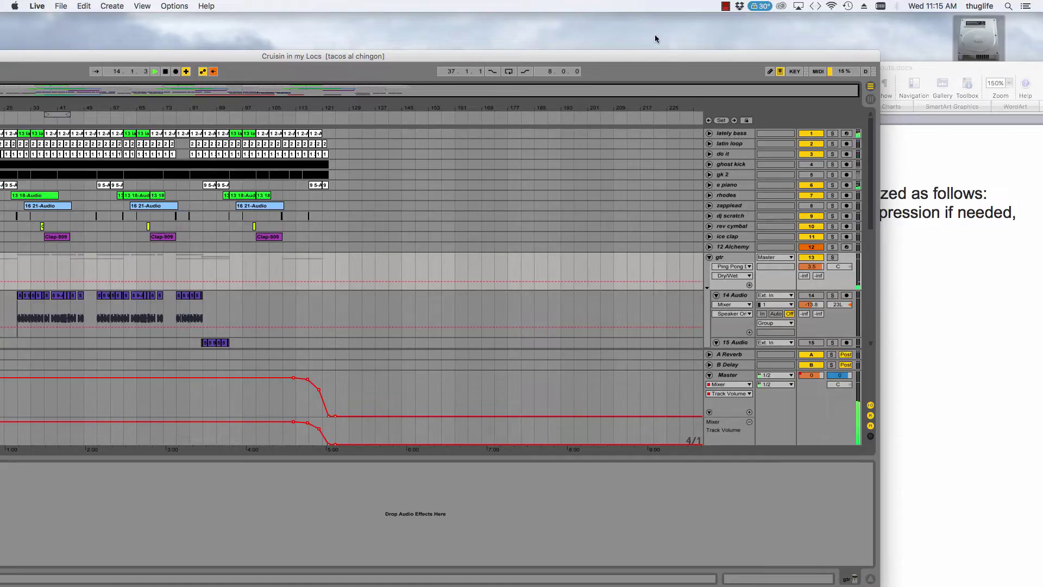
{"action": "mouse_move", "coordinate": [651, 52]}
{"action": "left_mouse_down"}
{"action": "mouse_move", "coordinate": [983, 54]}
{"action": "mouse_move", "coordinate": [665, 51]}
{"action": "left_mouse_up"}
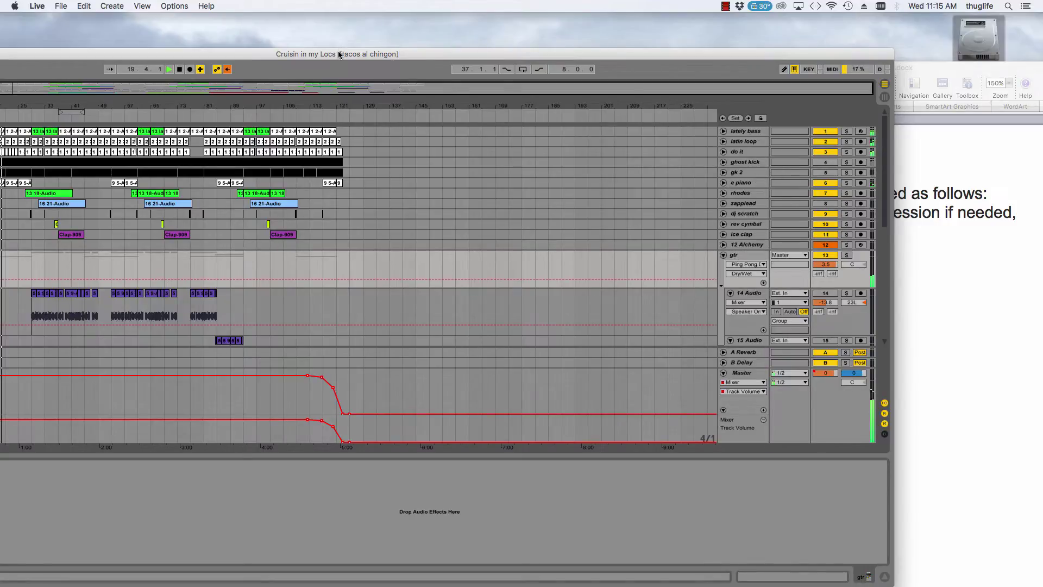
{"action": "left_click_drag", "start_coordinate": [445, 56], "coordinate": [708, 29]}
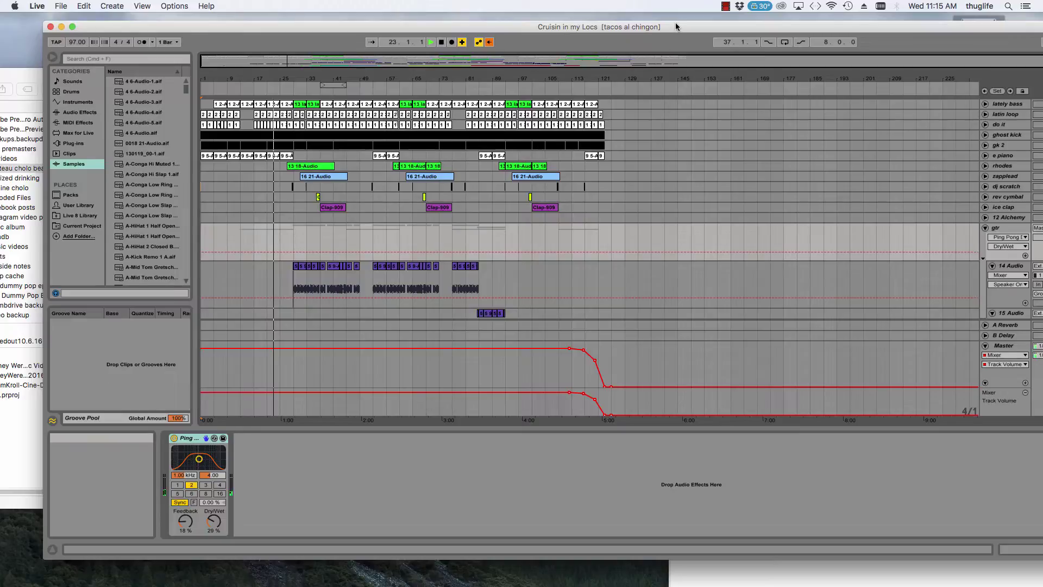
{"action": "mouse_move", "coordinate": [658, 27]}
{"action": "left_mouse_down"}
{"action": "mouse_move", "coordinate": [275, 35]}
{"action": "mouse_move", "coordinate": [648, 37]}
{"action": "left_mouse_up"}
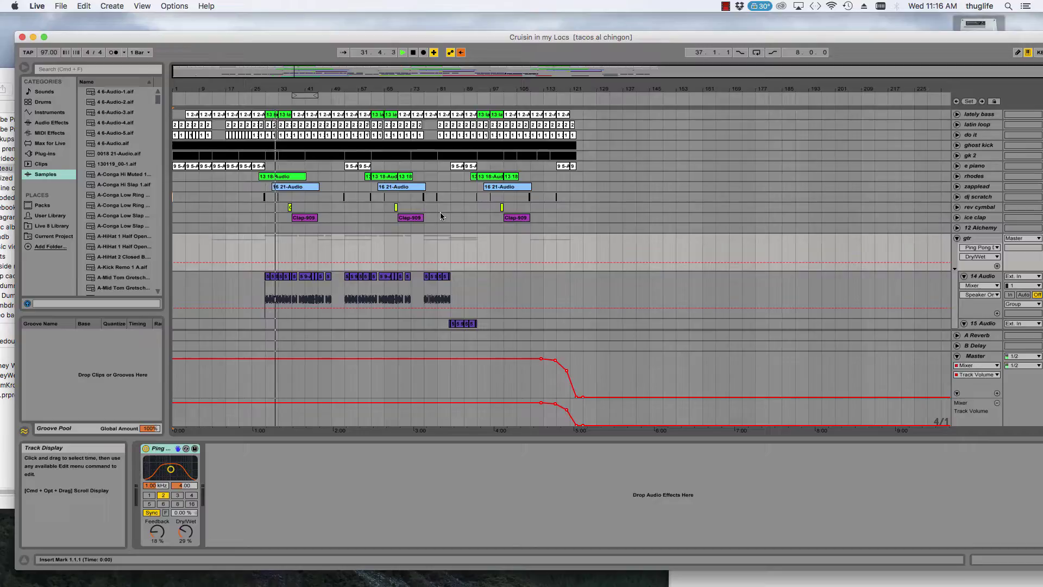
{"action": "left_click_drag", "start_coordinate": [651, 42], "coordinate": [552, 47]}
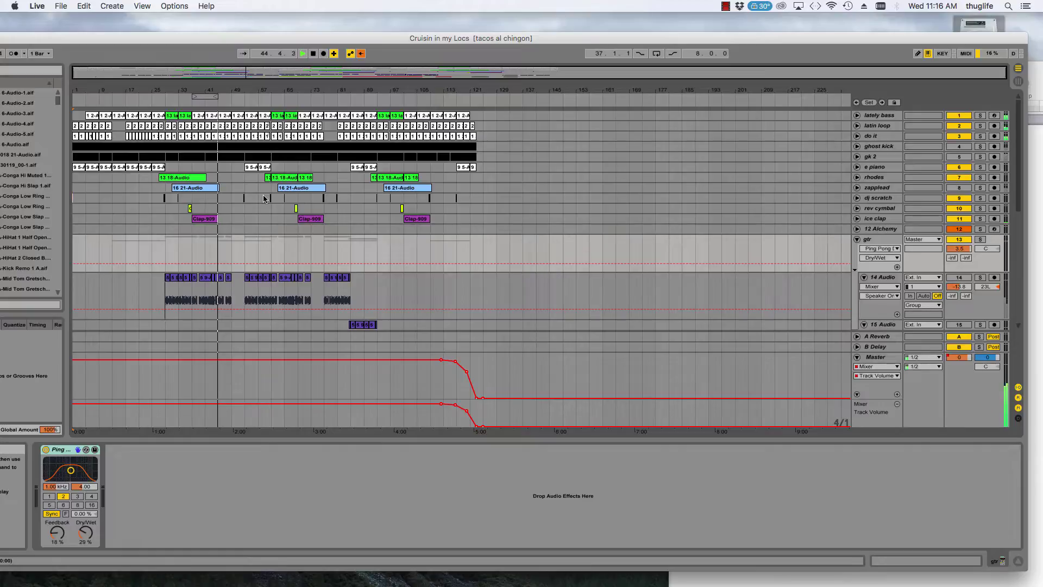
{"action": "key", "text": "space"}
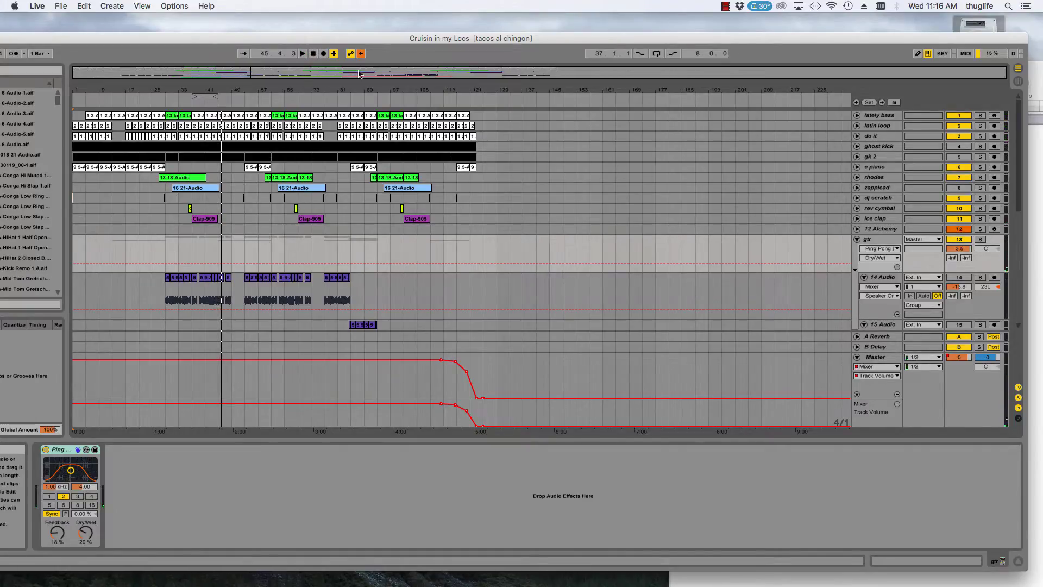
{"action": "left_click_drag", "start_coordinate": [409, 47], "coordinate": [378, 121]}
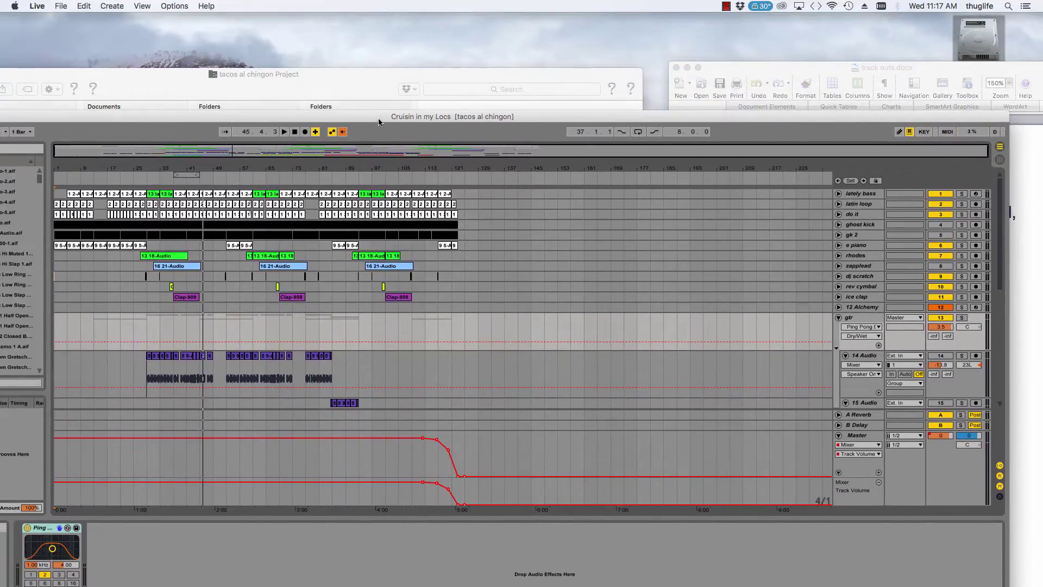
{"action": "left_click_drag", "start_coordinate": [379, 121], "coordinate": [494, 107]}
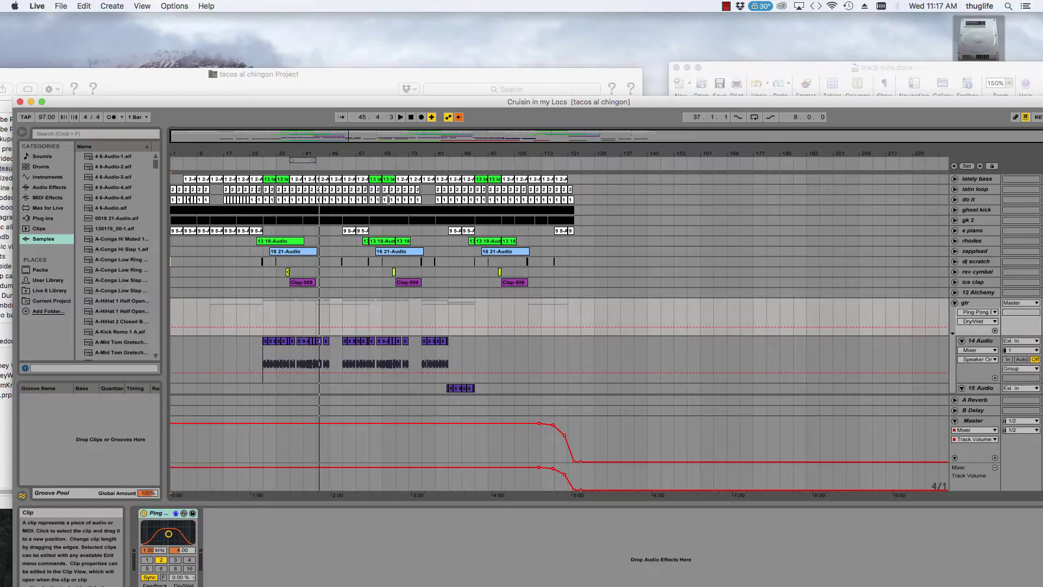
{"action": "left_click_drag", "start_coordinate": [640, 100], "coordinate": [609, 74]}
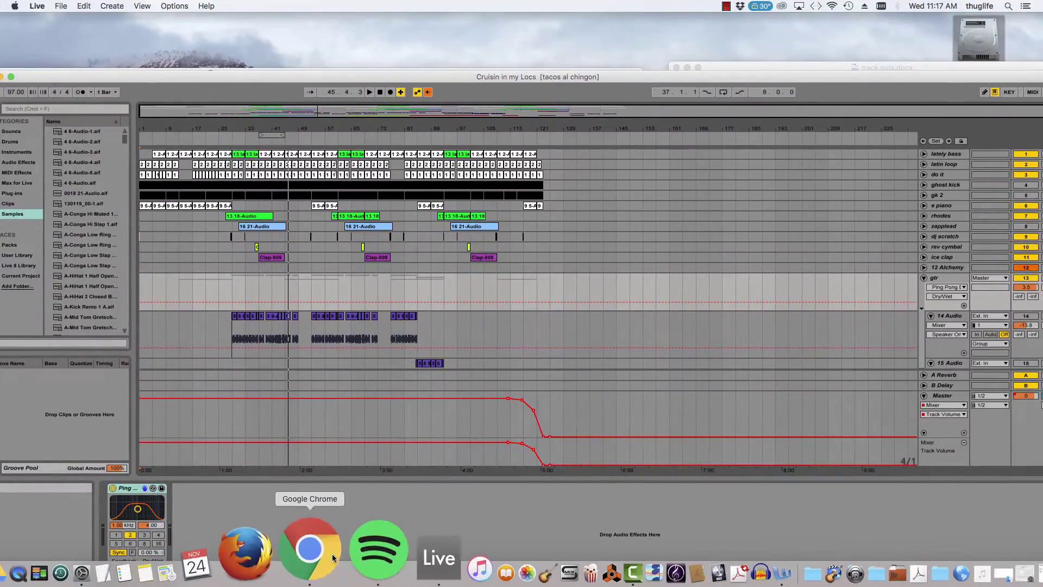
Switch to Google Chrome, view the Beat Credits page on the Château Choló website, and minimize the browser window.
{"action": "left_click", "coordinate": [332, 553]}
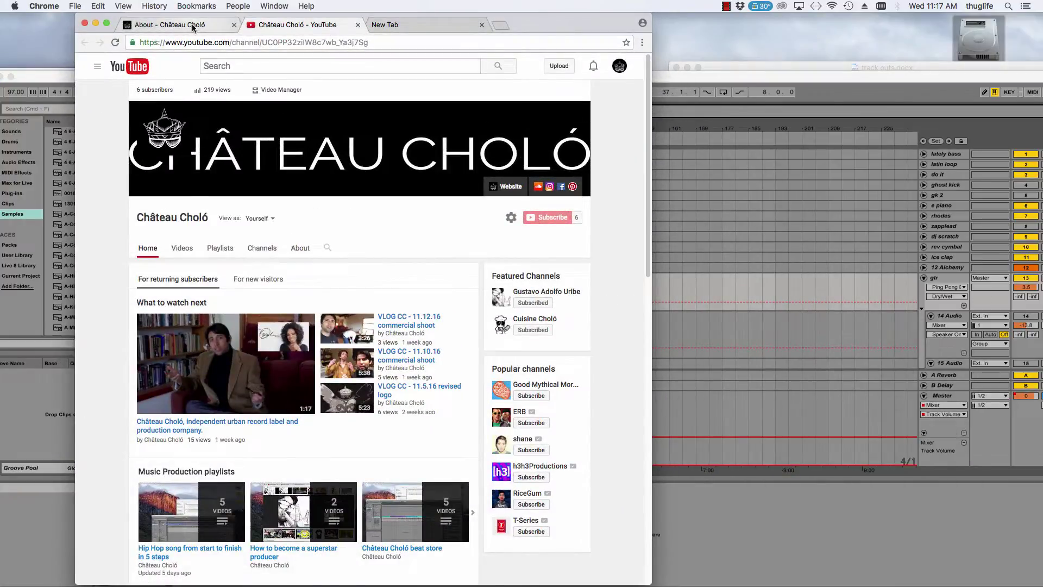
{"action": "left_click", "coordinate": [166, 22]}
{"action": "mouse_move", "coordinate": [155, 83]}
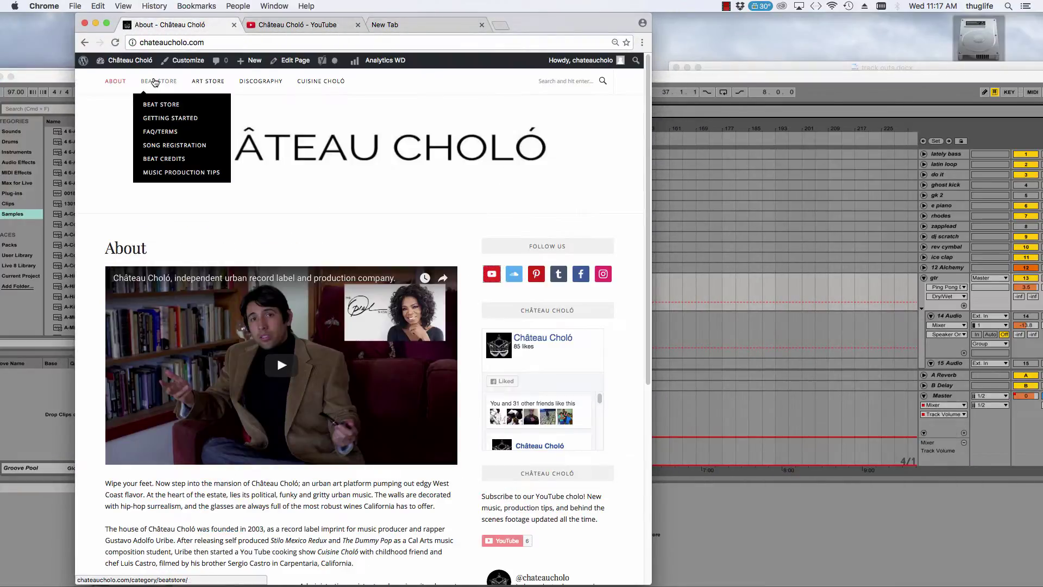
{"action": "left_click", "coordinate": [166, 158]}
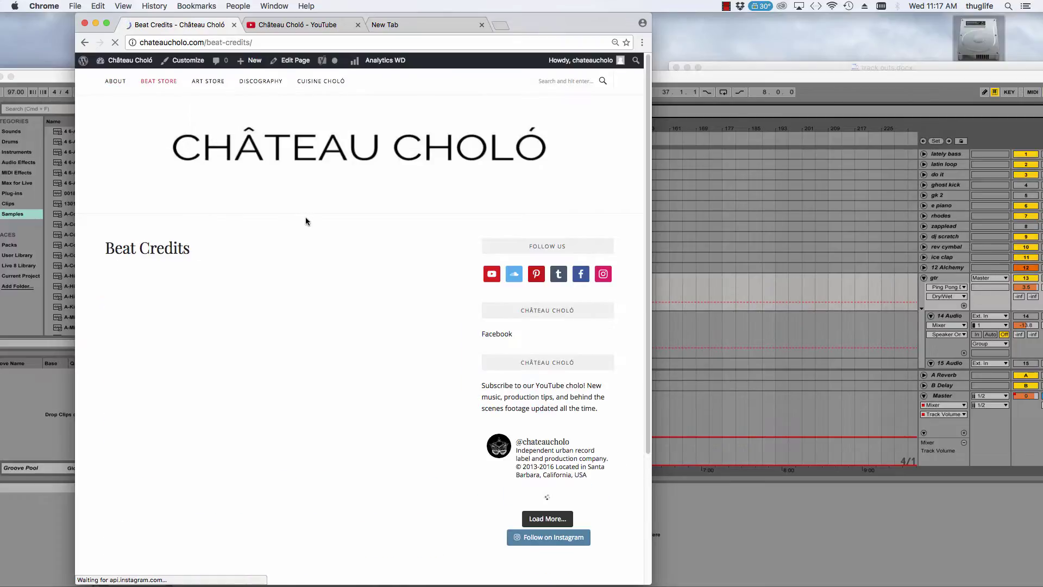
{"action": "scroll", "coordinate": [345, 216], "scroll_direction": "down", "scroll_amount": 3}
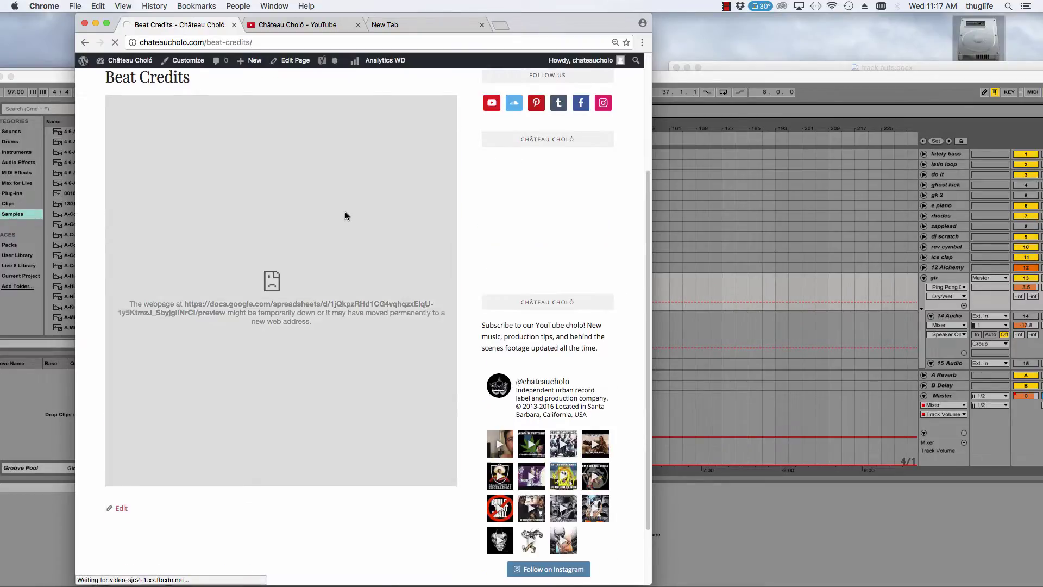
{"action": "scroll", "coordinate": [345, 214], "scroll_direction": "down", "scroll_amount": 2}
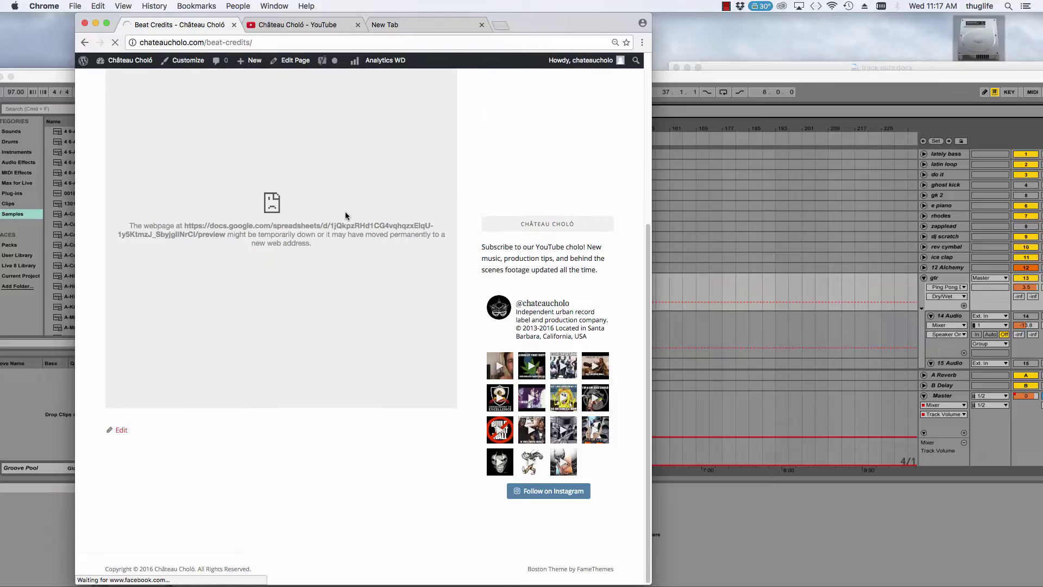
{"action": "left_click", "coordinate": [95, 24]}
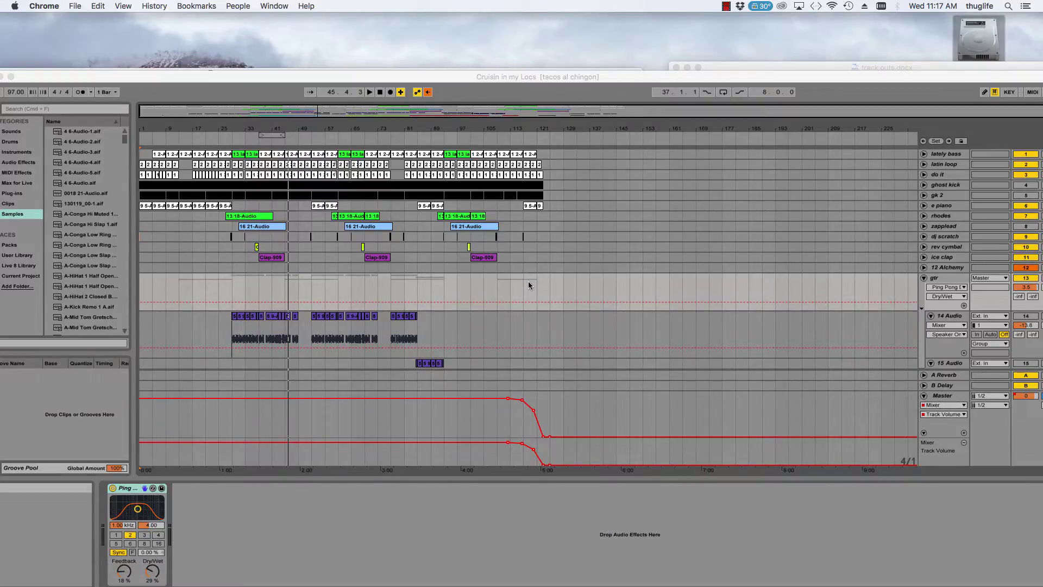
Switch to Microsoft Word, review the stem organization list in track outs.docx, and minimize the document.
{"action": "mouse_move", "coordinate": [594, 582]}
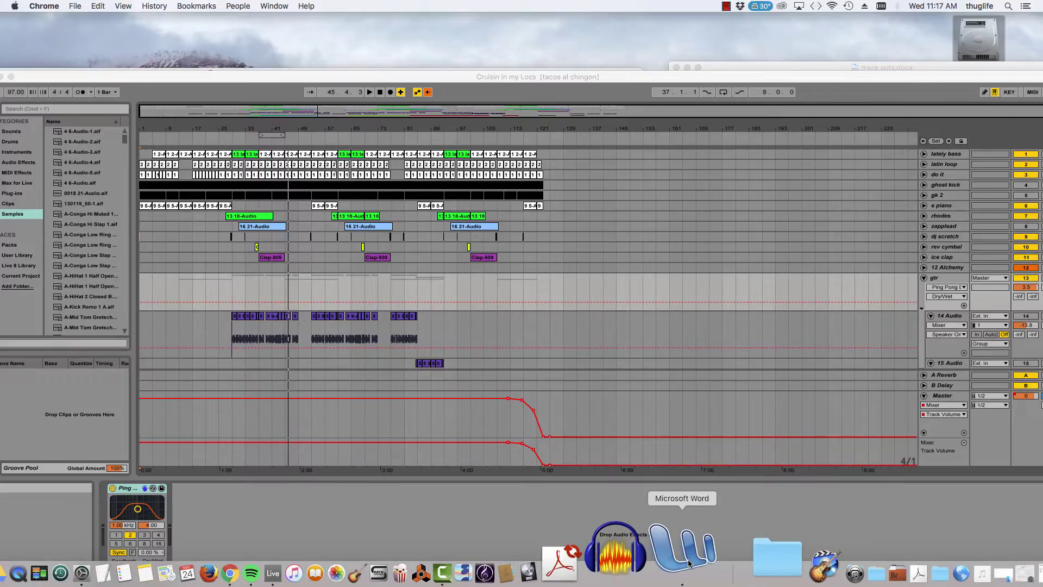
{"action": "left_click", "coordinate": [688, 562]}
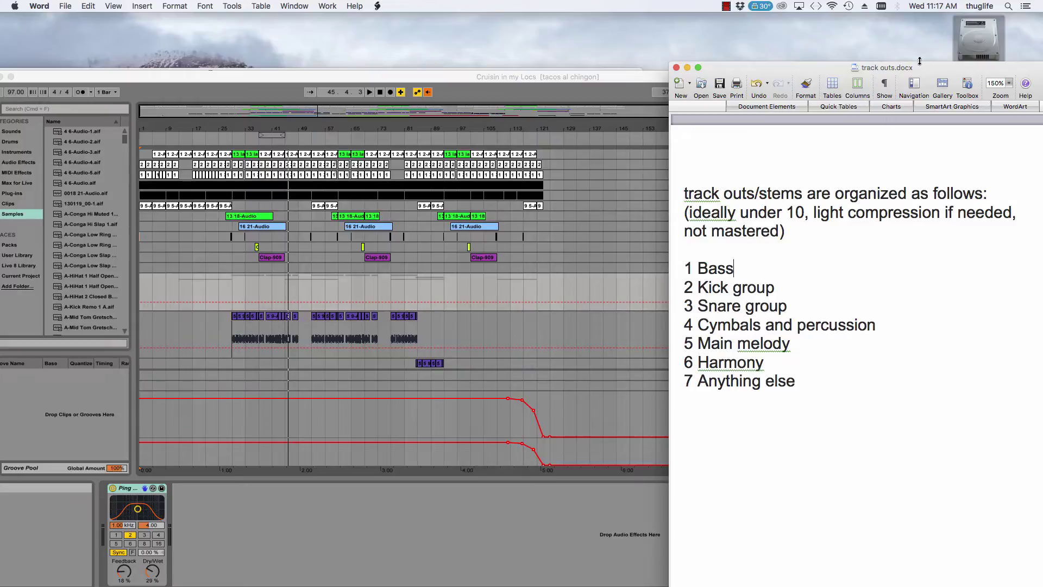
{"action": "left_click_drag", "start_coordinate": [918, 64], "coordinate": [813, 66]}
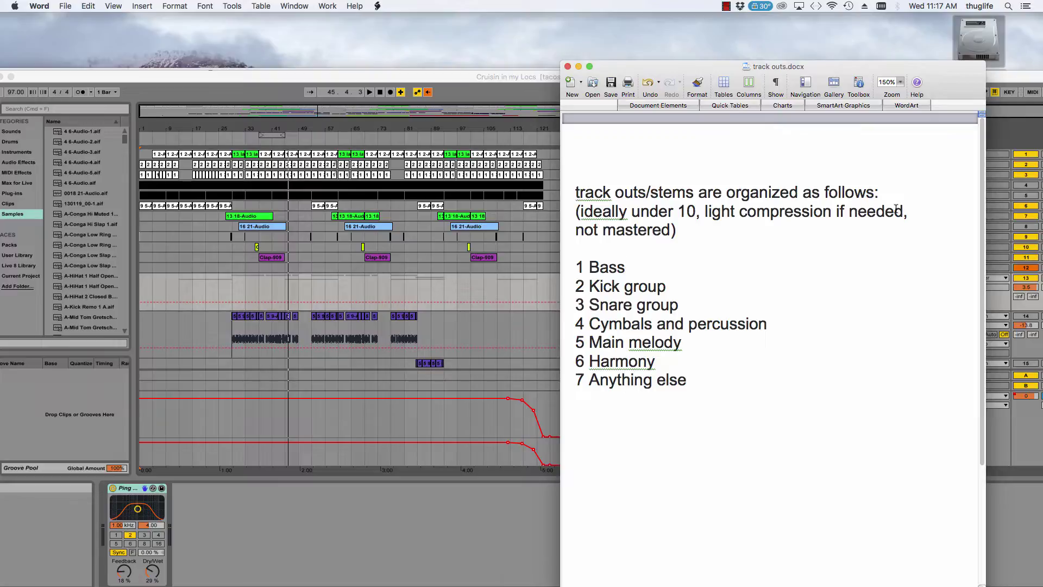
{"action": "left_click", "coordinate": [579, 66]}
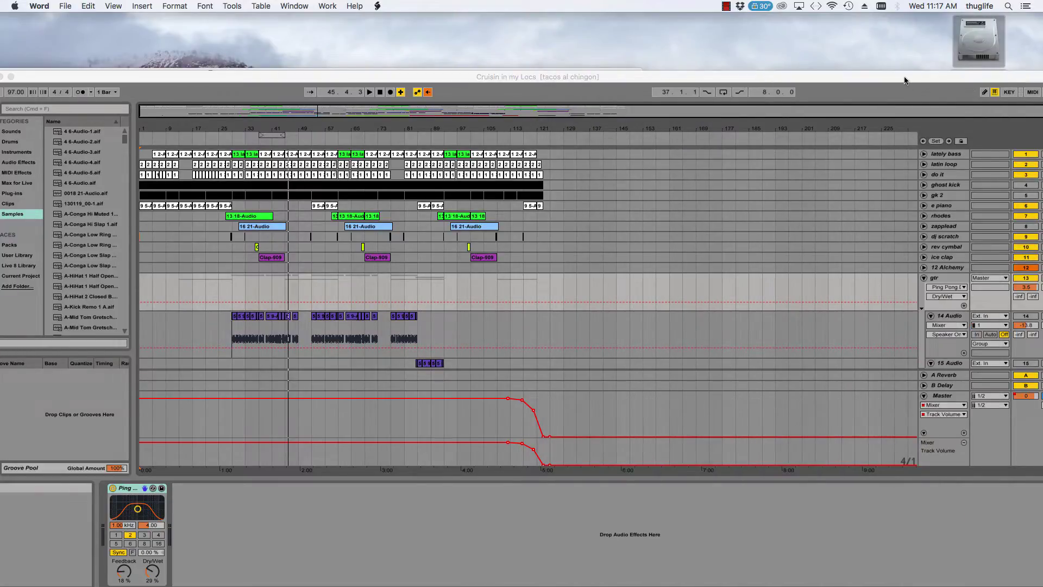
Bring Ableton Live to the front and show the set's track mixer in Session View.
{"action": "left_click_drag", "start_coordinate": [897, 80], "coordinate": [730, 53]}
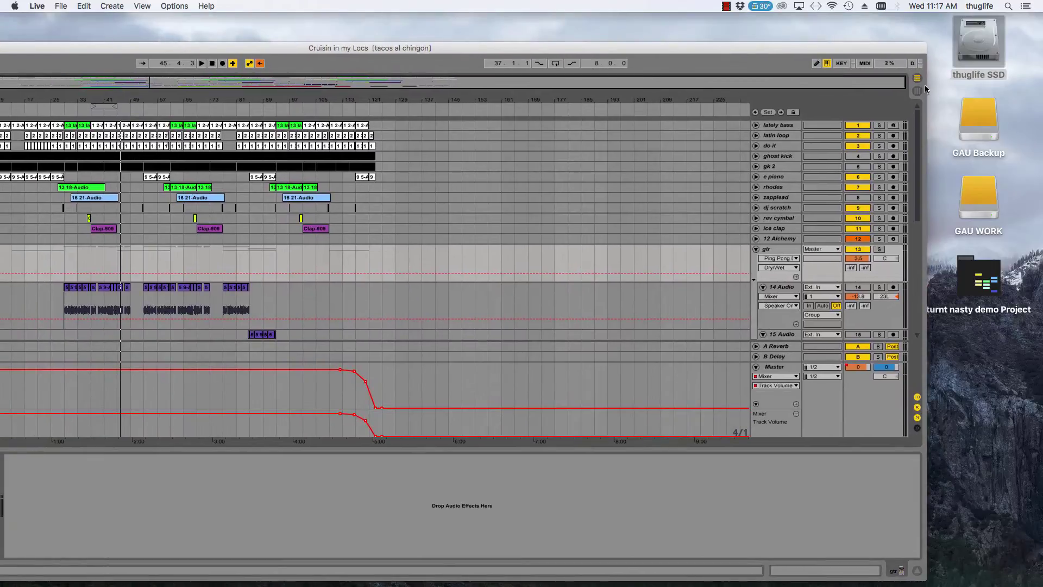
{"action": "left_click", "coordinate": [920, 90]}
{"action": "double_click", "coordinate": [582, 47]}
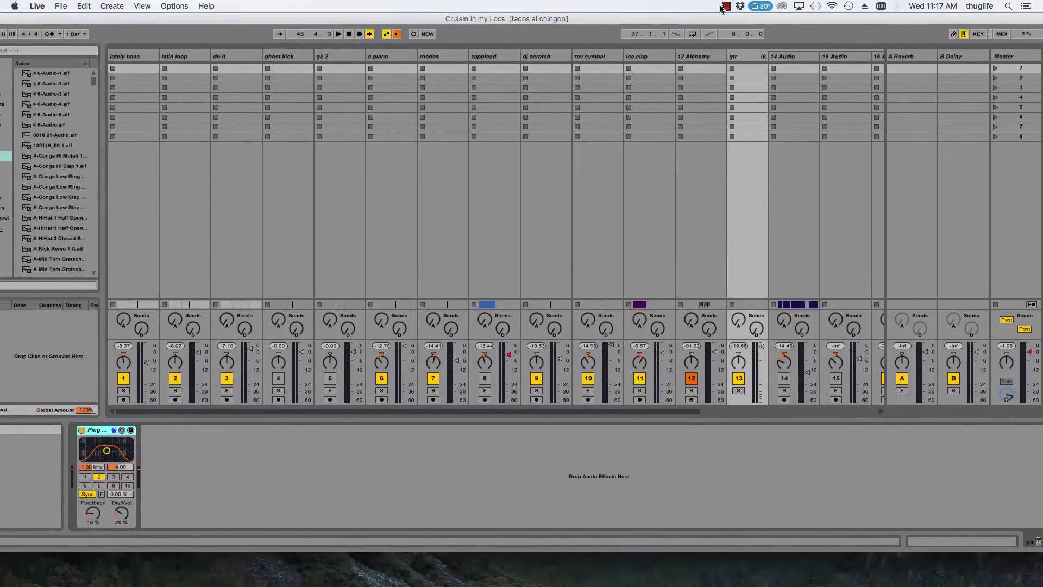
Play the song from the beginning, examine the level meters across all mixer tracks, and stop playback.
{"action": "left_click", "coordinate": [336, 42]}
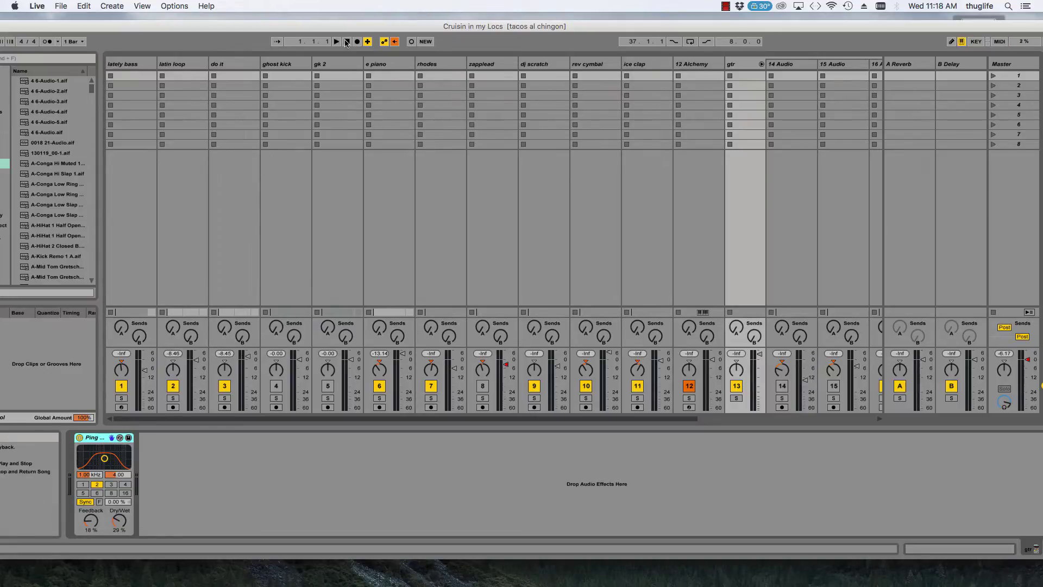
{"action": "left_click", "coordinate": [336, 43]}
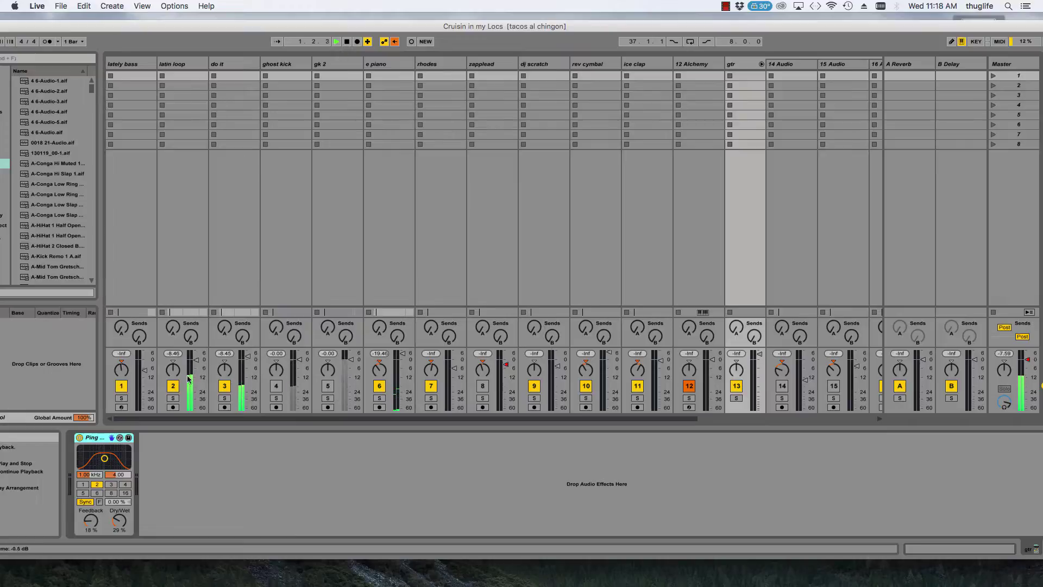
{"action": "scroll", "coordinate": [269, 423], "scroll_direction": "right", "scroll_amount": 1}
{"action": "scroll", "coordinate": [269, 423], "scroll_direction": "right", "scroll_amount": 4}
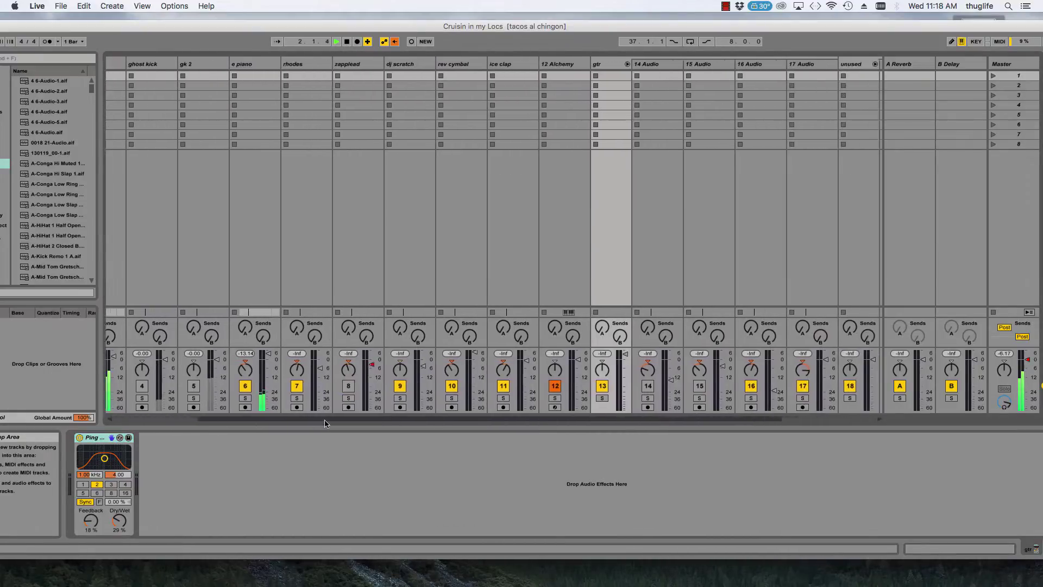
{"action": "scroll", "coordinate": [199, 409], "scroll_direction": "left", "scroll_amount": 5}
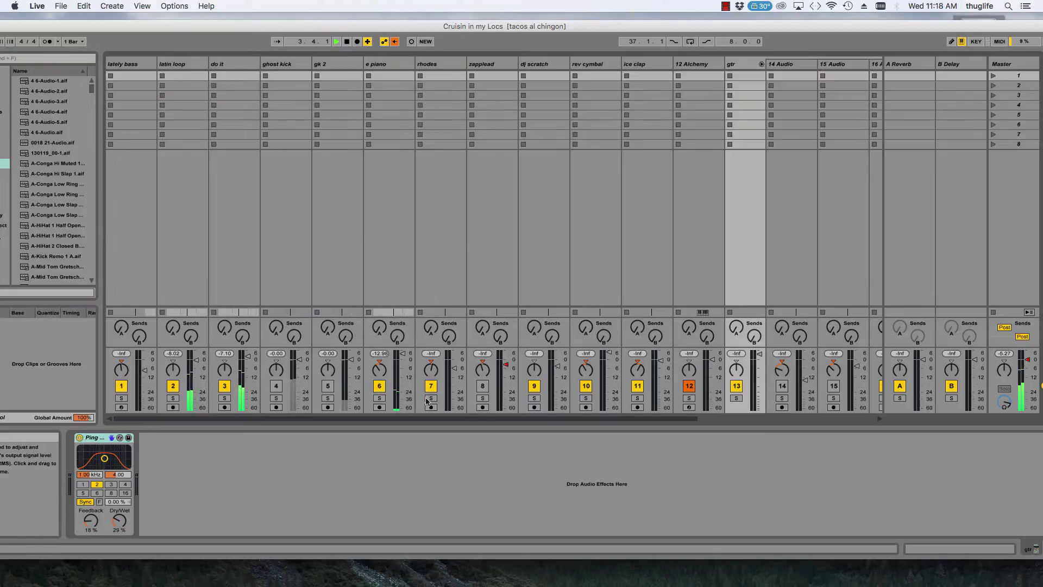
{"action": "scroll", "coordinate": [577, 421], "scroll_direction": "right", "scroll_amount": 7}
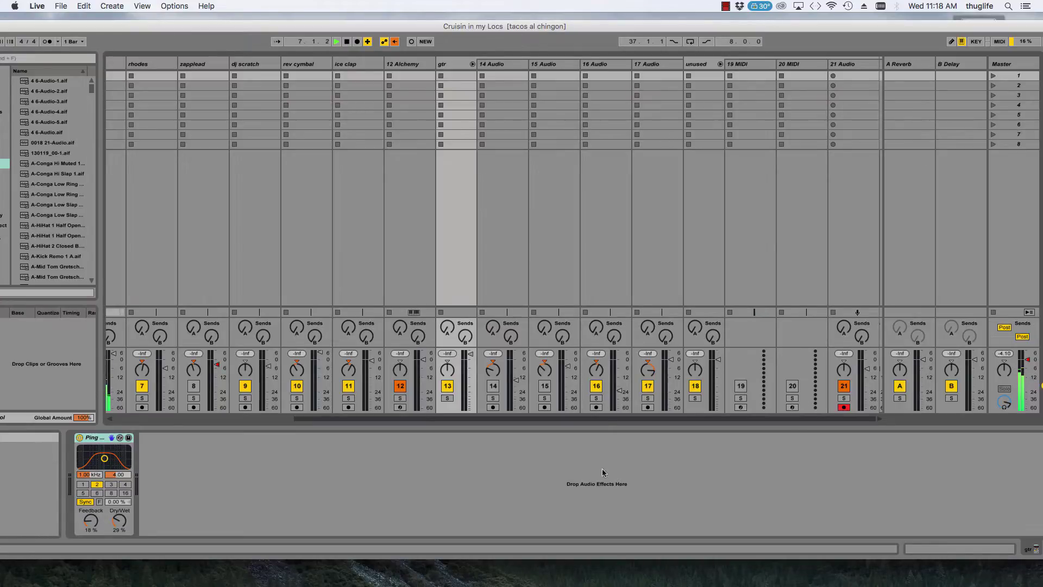
{"action": "scroll", "coordinate": [456, 419], "scroll_direction": "left", "scroll_amount": 4}
{"action": "scroll", "coordinate": [457, 433], "scroll_direction": "left", "scroll_amount": 2}
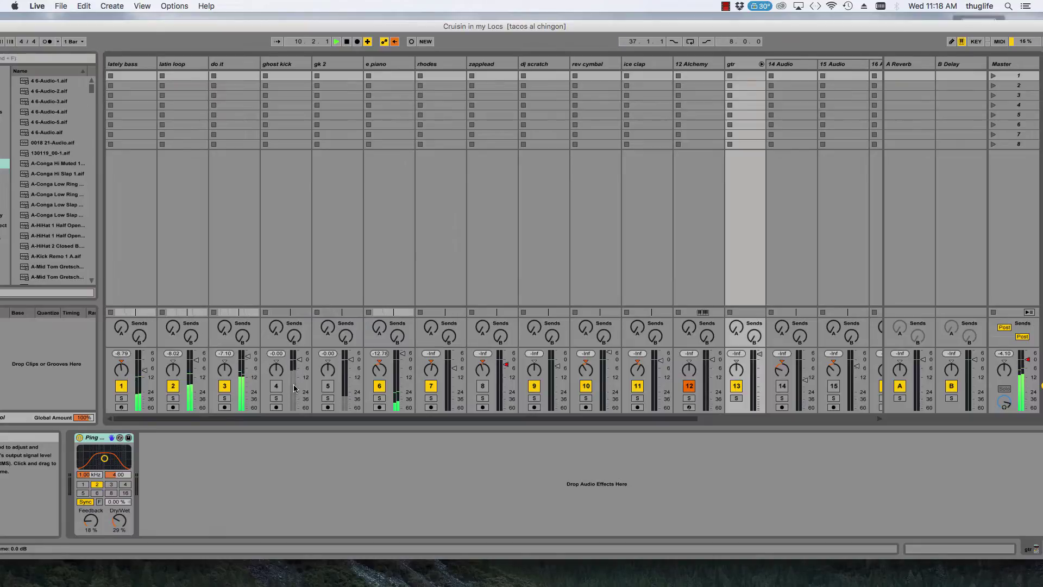
{"action": "left_click", "coordinate": [347, 41]}
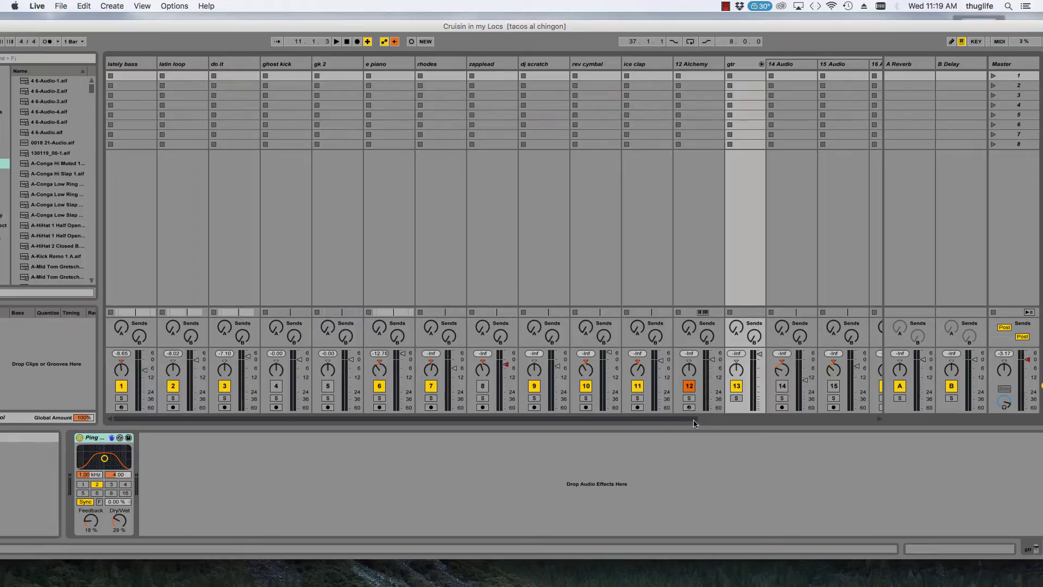
Check the remaining mixer tracks up to 21 Audio and return the set to Arrangement View.
{"action": "left_click_drag", "start_coordinate": [660, 419], "coordinate": [447, 419]}
{"action": "left_click_drag", "start_coordinate": [688, 419], "coordinate": [955, 423]}
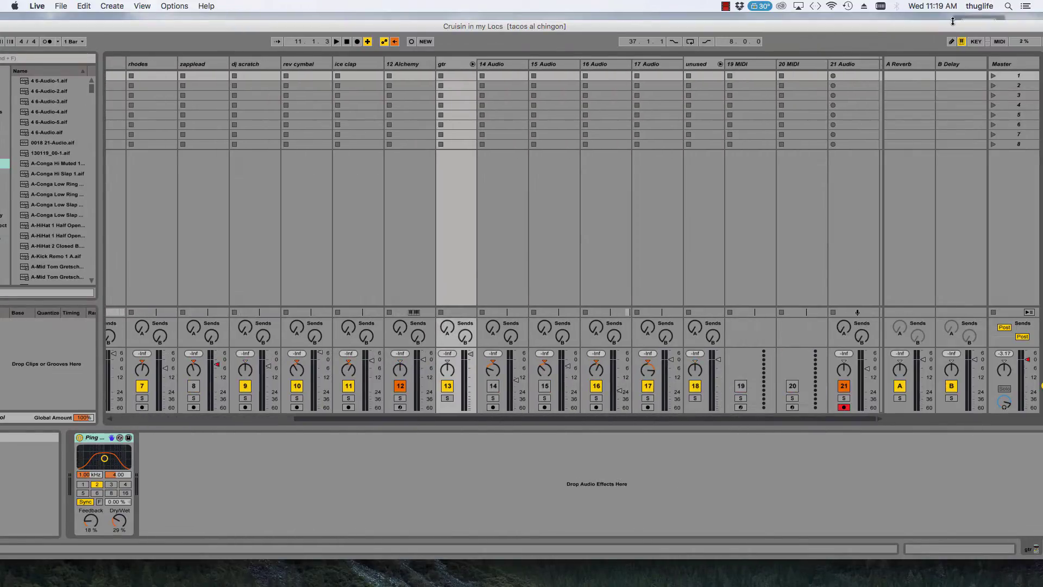
{"action": "left_click_drag", "start_coordinate": [952, 25], "coordinate": [854, 52]}
{"action": "left_click", "coordinate": [958, 80]}
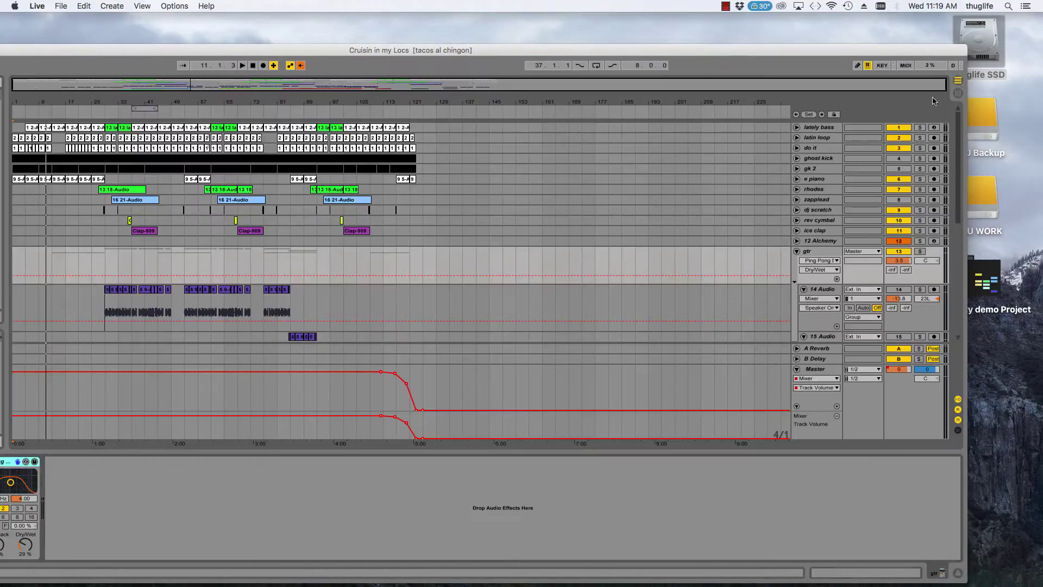
Switch to Microsoft Word, recheck the stem order in track outs.docx, and minimize the document.
{"action": "left_click_drag", "start_coordinate": [337, 52], "coordinate": [441, 49]}
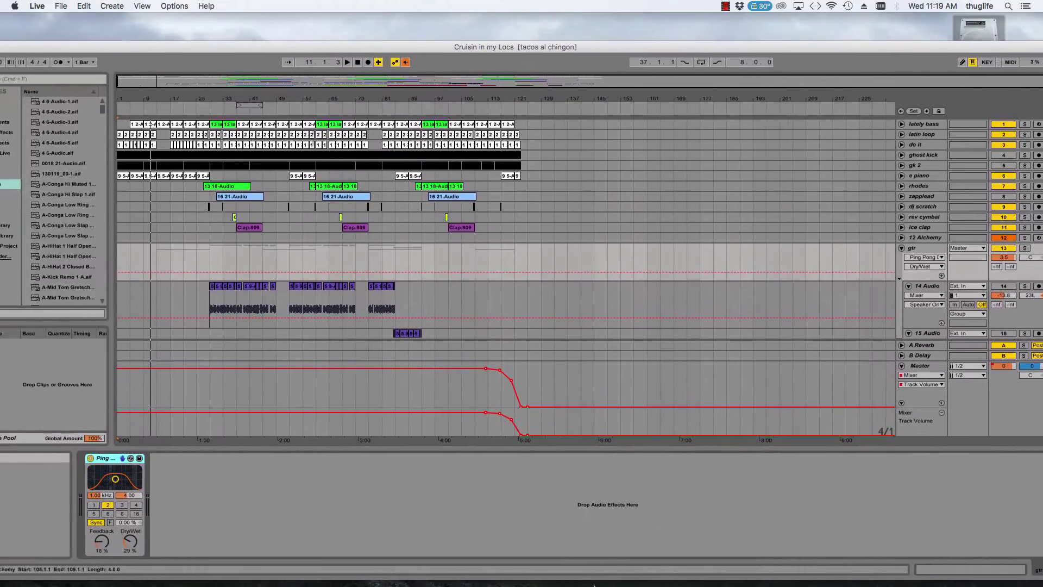
{"action": "mouse_move", "coordinate": [626, 585]}
{"action": "left_click", "coordinate": [663, 480]}
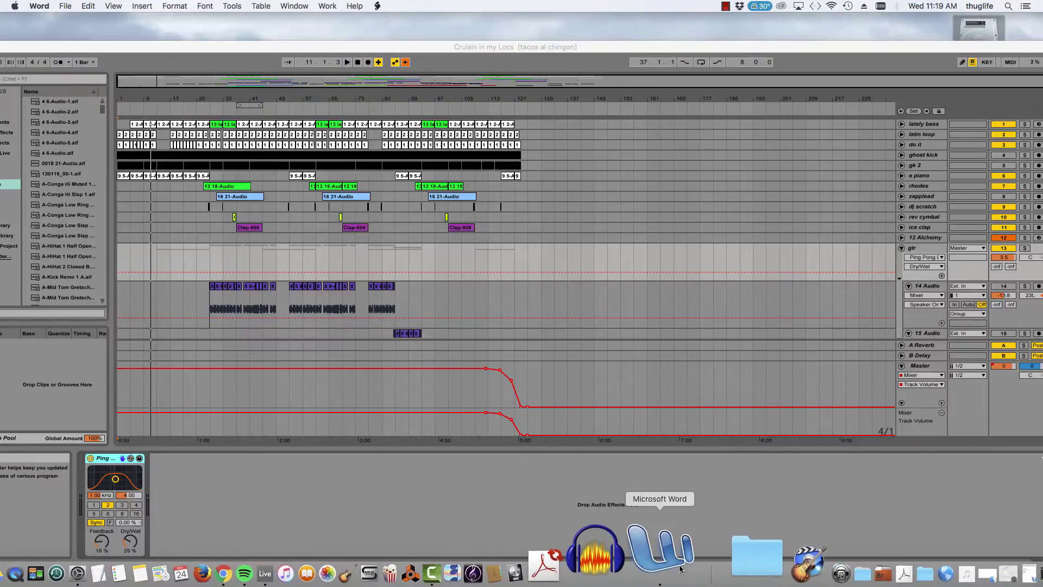
{"action": "left_click", "coordinate": [620, 263]}
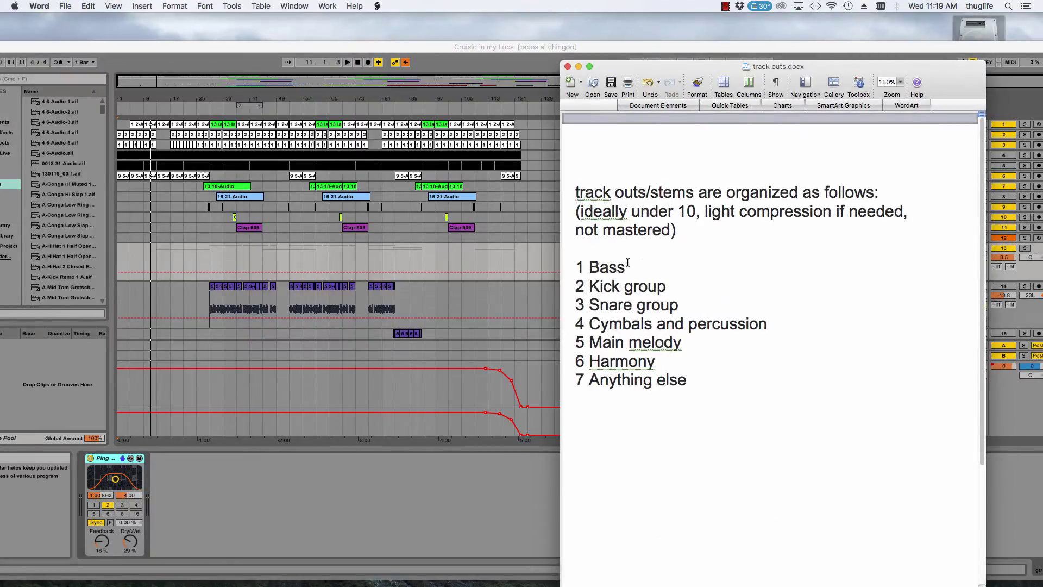
{"action": "left_click", "coordinate": [578, 67]}
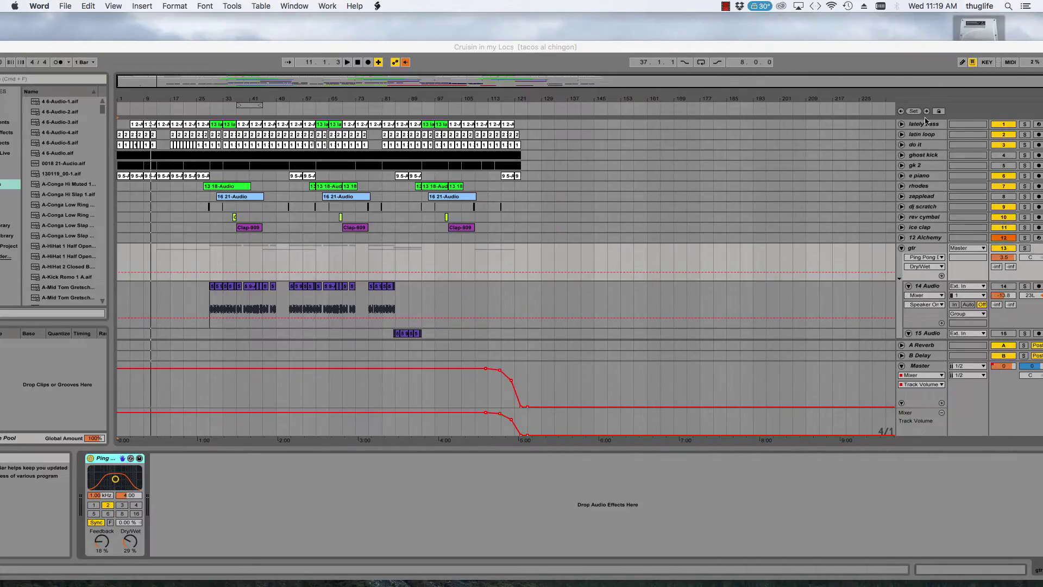
Collapse the gtr and unused track groups in Ableton Live's Arrangement View and solo the lately bass track.
{"action": "left_click_drag", "start_coordinate": [913, 49], "coordinate": [766, 96]}
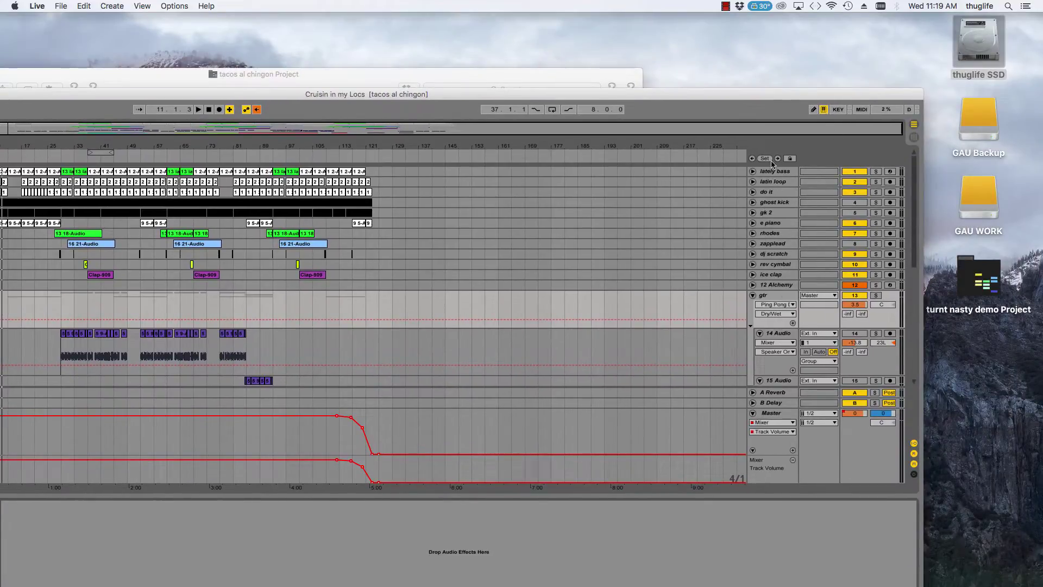
{"action": "left_click_drag", "start_coordinate": [677, 99], "coordinate": [724, 45]}
{"action": "left_click", "coordinate": [832, 117]}
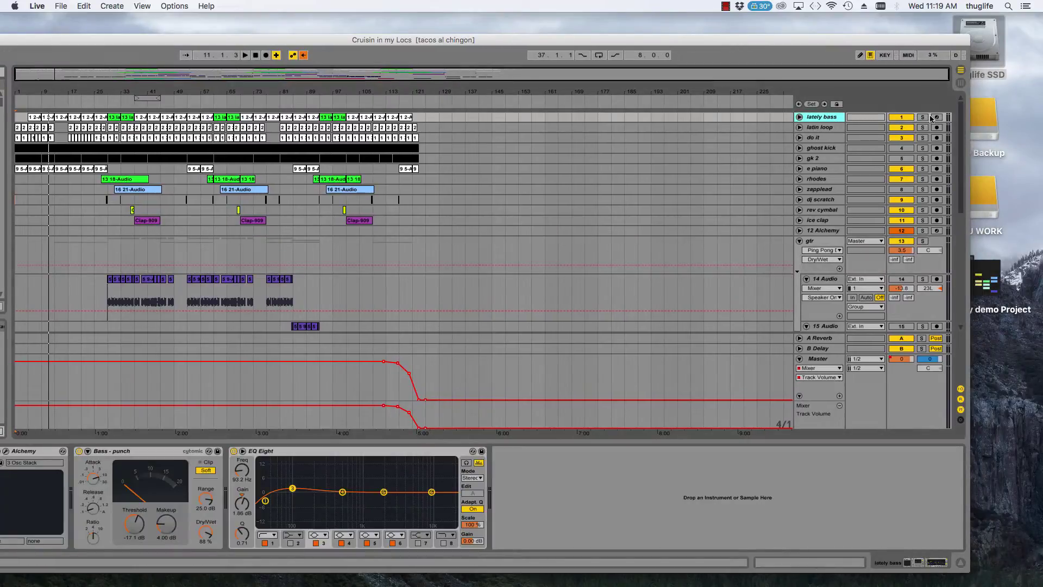
{"action": "scroll", "coordinate": [817, 272], "scroll_direction": "down", "scroll_amount": 10}
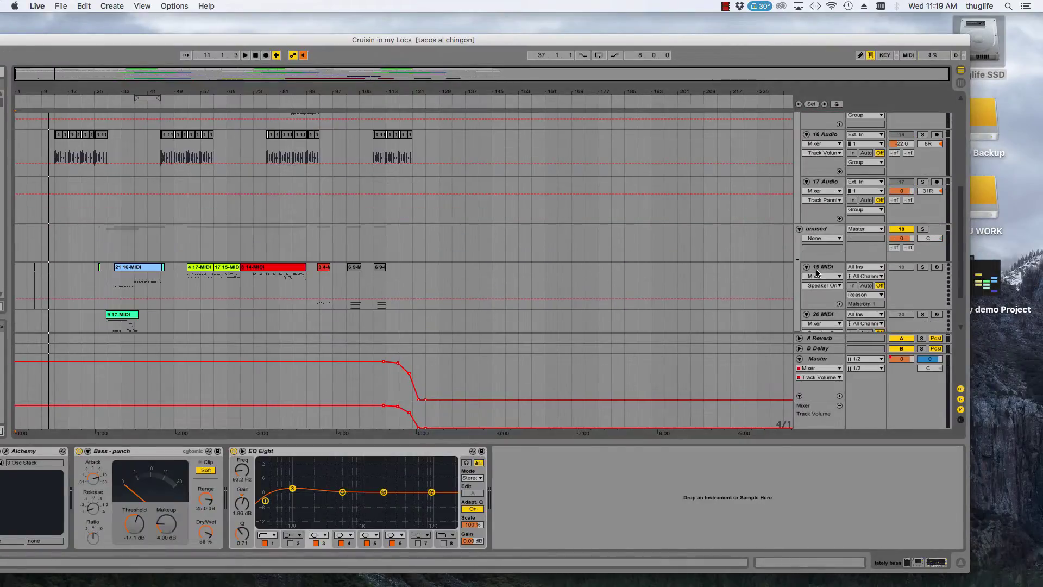
{"action": "scroll", "coordinate": [819, 273], "scroll_direction": "up", "scroll_amount": 8}
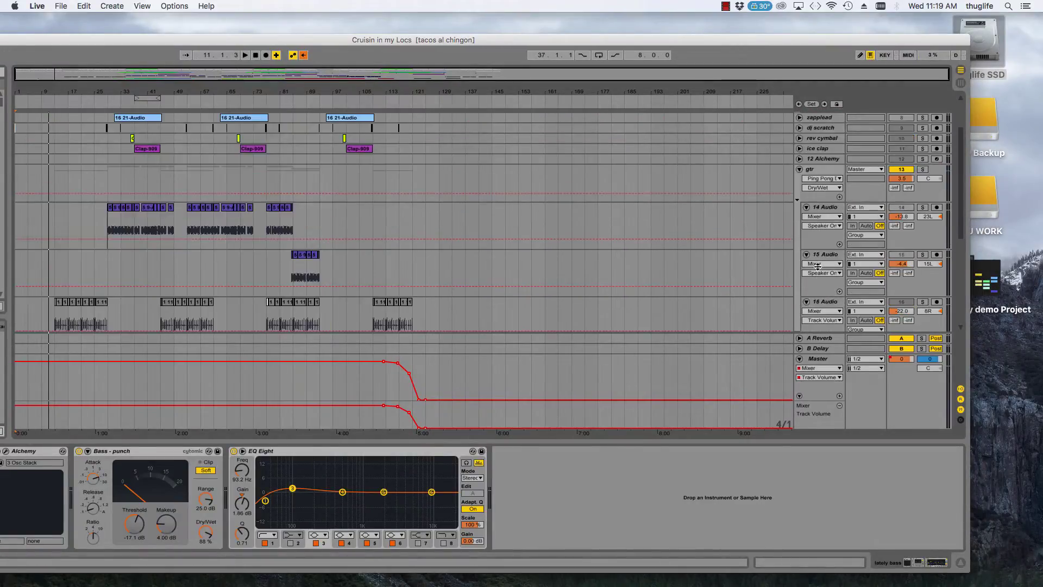
{"action": "left_click", "coordinate": [799, 169]}
{"action": "left_click", "coordinate": [800, 180]}
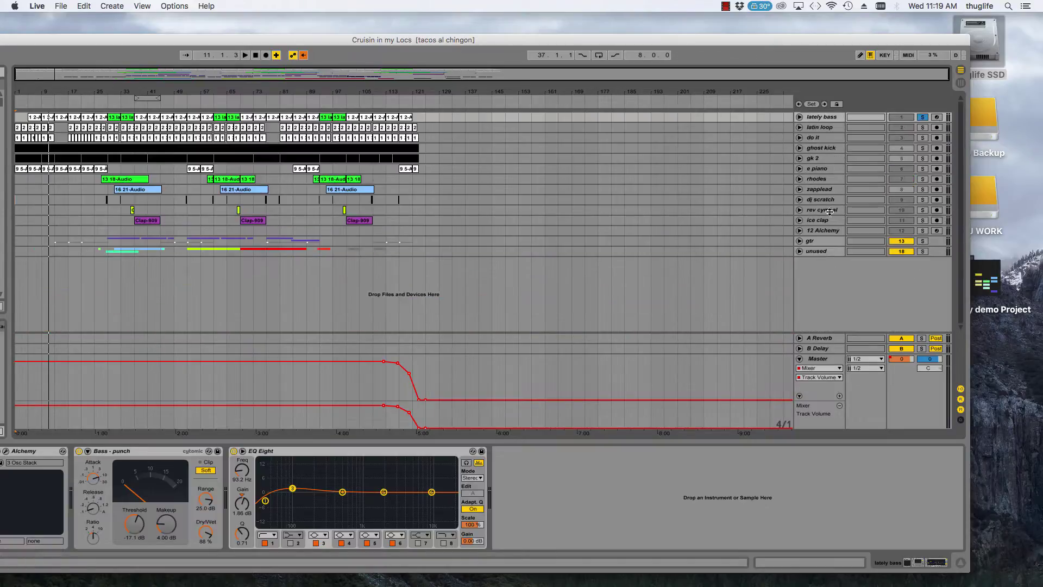
{"action": "left_click", "coordinate": [824, 254]}
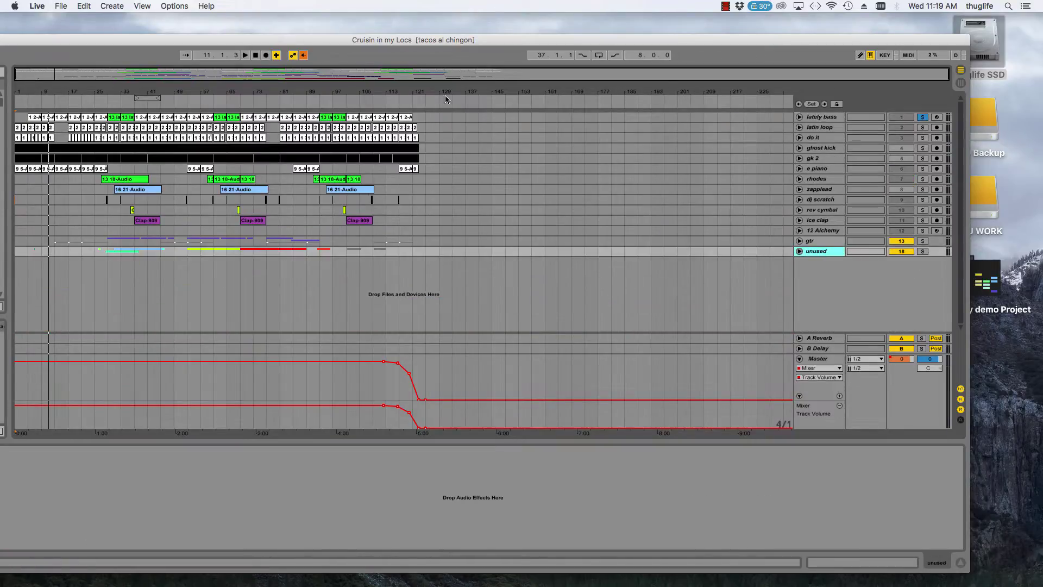
Save the Live set under the new name Cruisin in my Locs stems in the tacos al chingon Project folder.
{"action": "left_click_drag", "start_coordinate": [353, 40], "coordinate": [543, 44]}
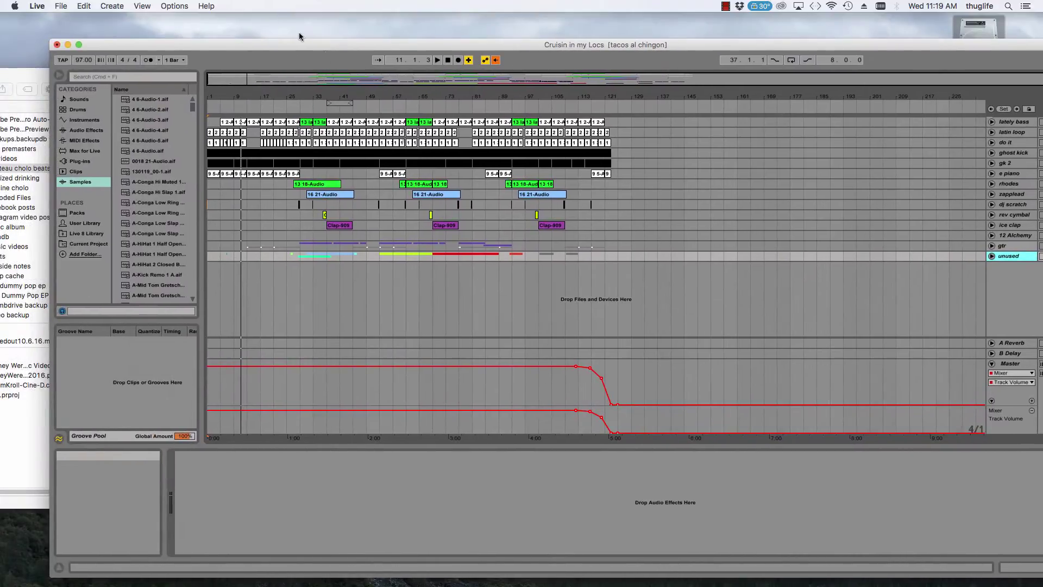
{"action": "left_click", "coordinate": [62, 6]}
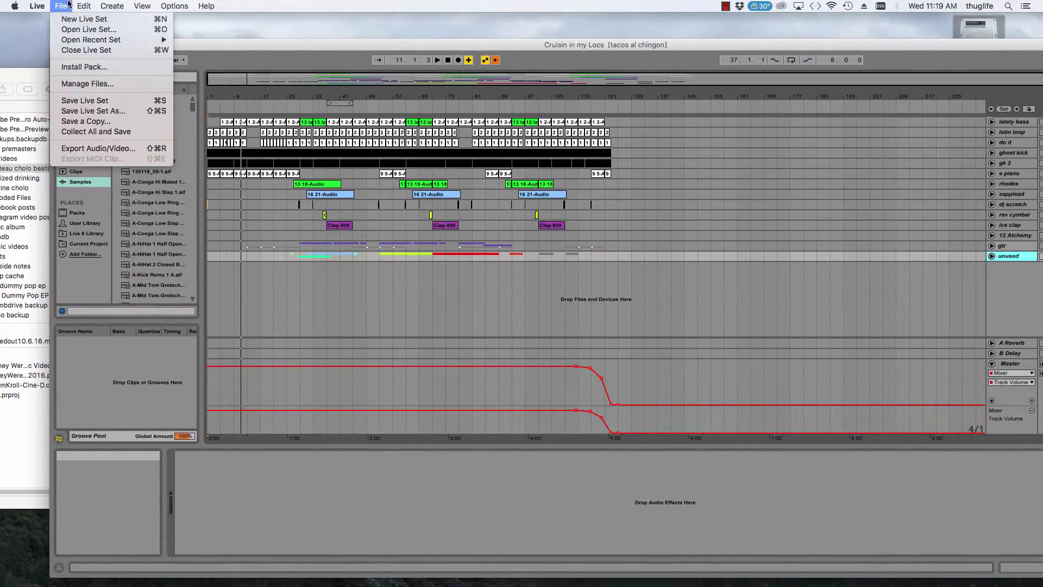
{"action": "left_click", "coordinate": [96, 116]}
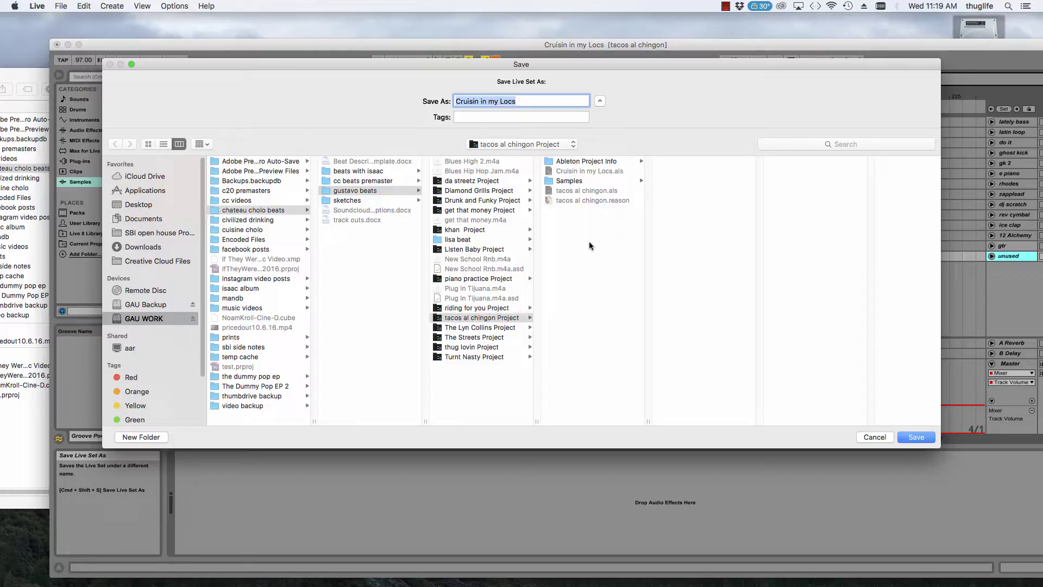
{"action": "left_click", "coordinate": [533, 101]}
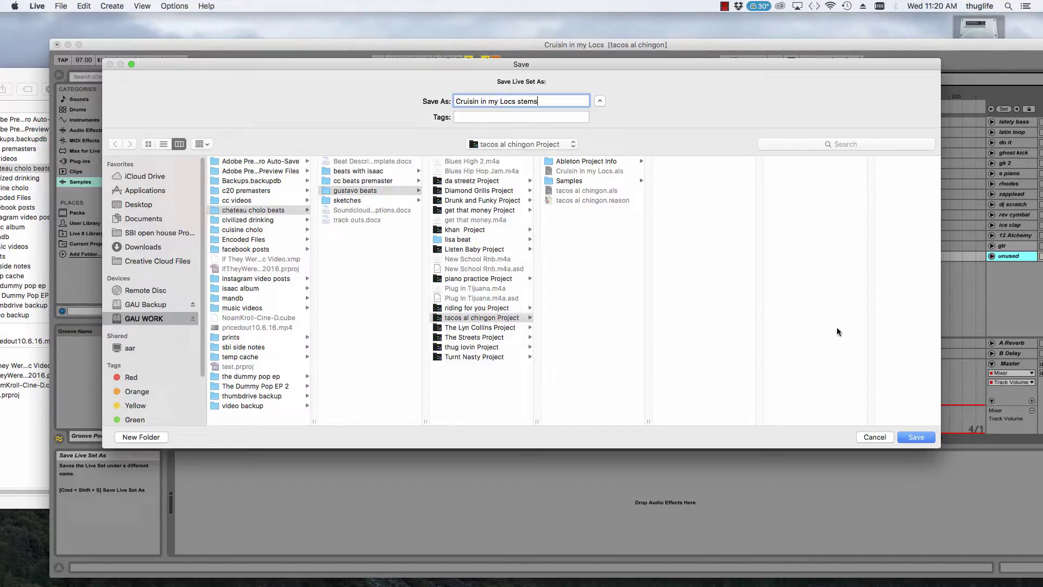
{"action": "left_click", "coordinate": [903, 437]}
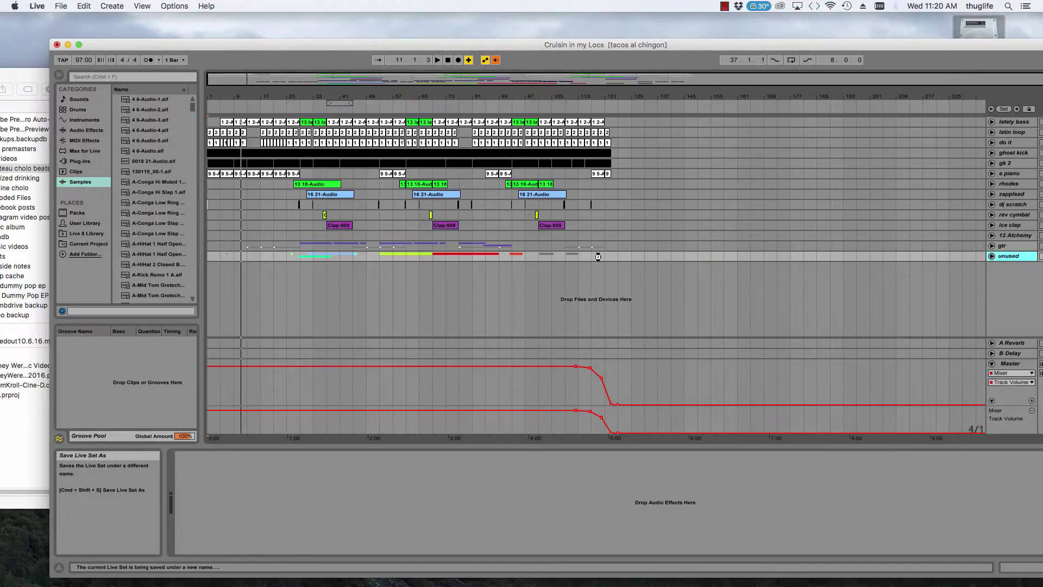
Switch to Finder and check the Cruisin in my Locs stems.als file in the tacos al chingon Project folder.
{"action": "left_click_drag", "start_coordinate": [230, 43], "coordinate": [569, 87]}
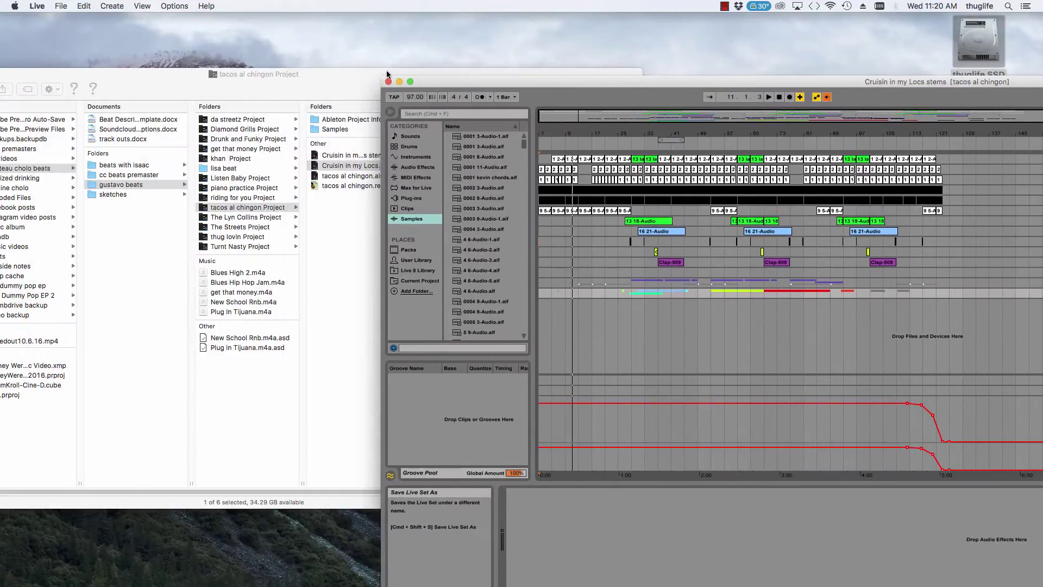
{"action": "left_click", "coordinate": [340, 70]}
{"action": "left_click", "coordinate": [358, 156]}
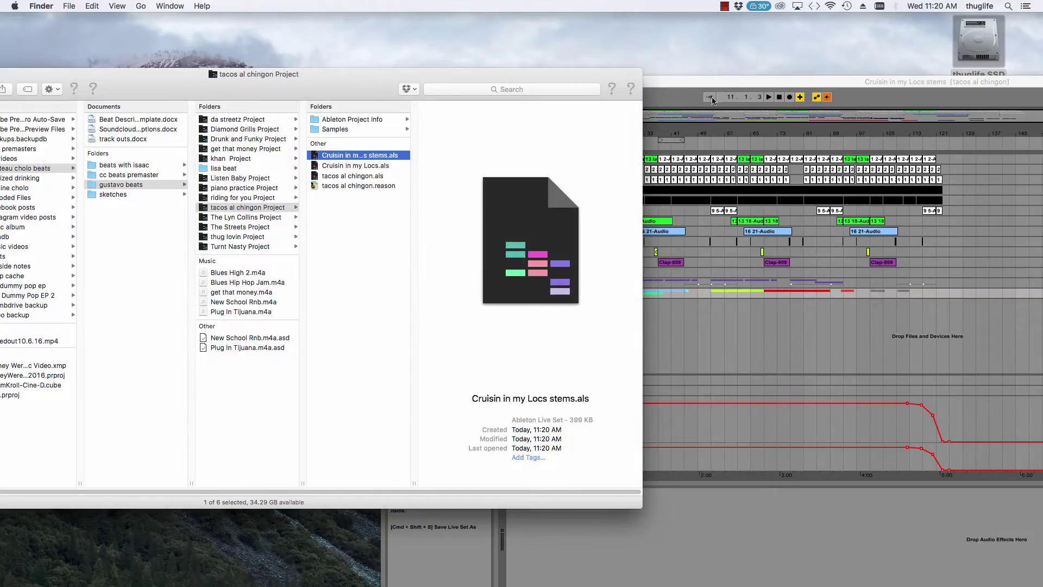
Return to Ableton Live and collect all files used by the stems set into its project while saving.
{"action": "left_click_drag", "start_coordinate": [721, 84], "coordinate": [359, 40]}
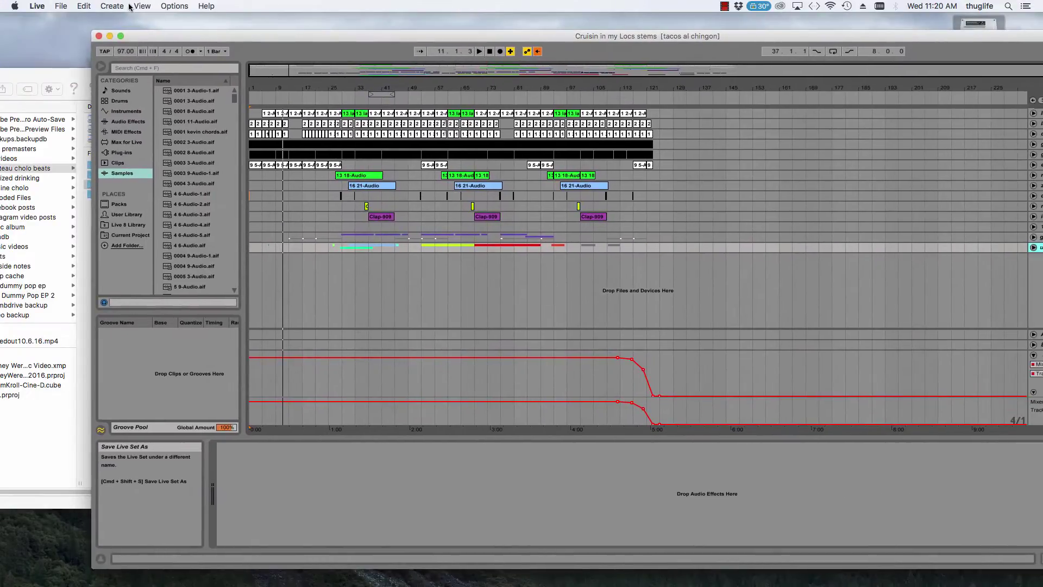
{"action": "left_click", "coordinate": [61, 6]}
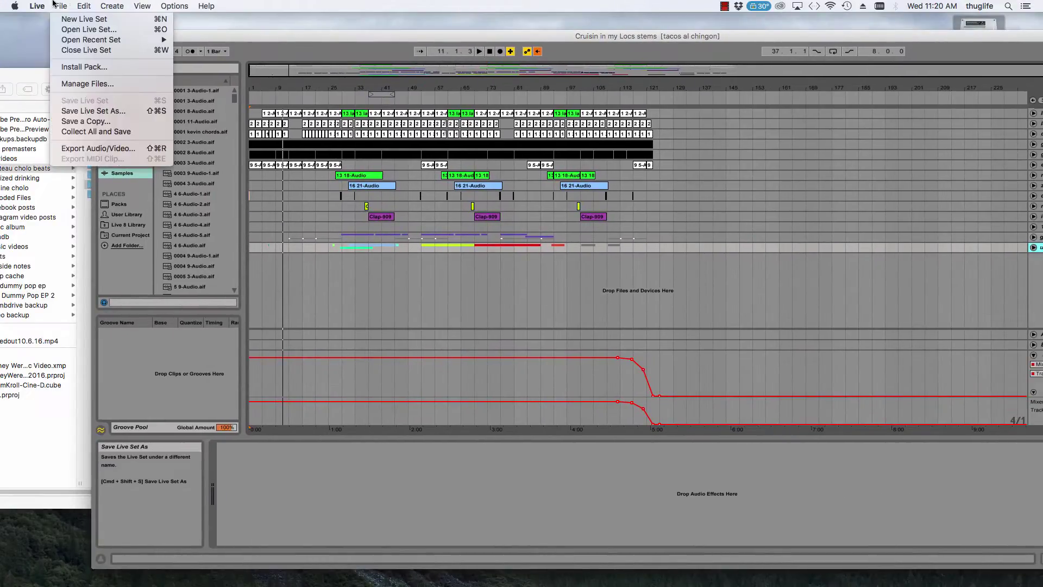
{"action": "left_click", "coordinate": [75, 131]}
{"action": "left_click", "coordinate": [601, 336]}
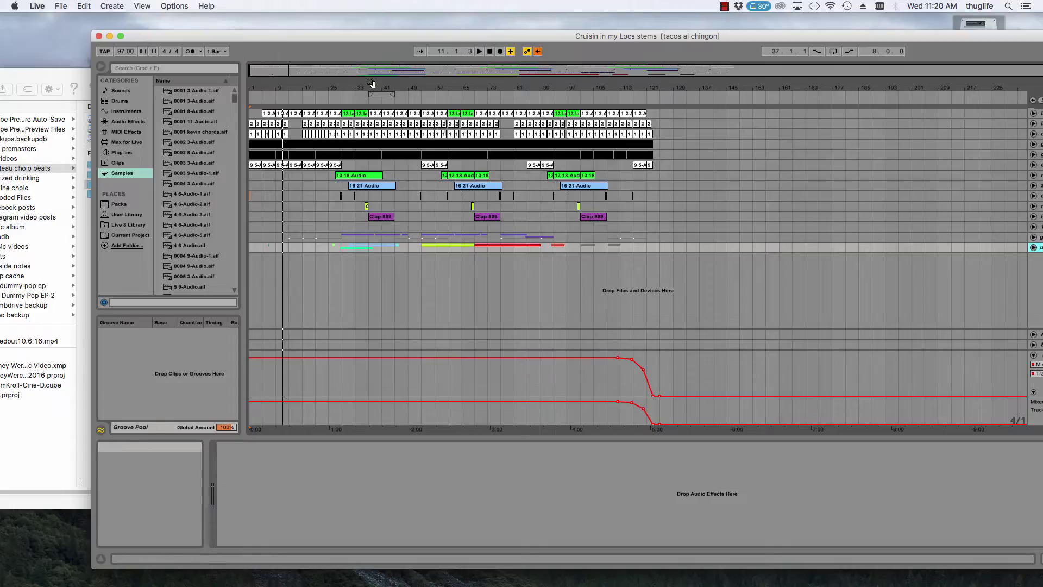
Insert a new audio track below the unused group.
{"action": "left_click_drag", "start_coordinate": [357, 31], "coordinate": [164, 59]}
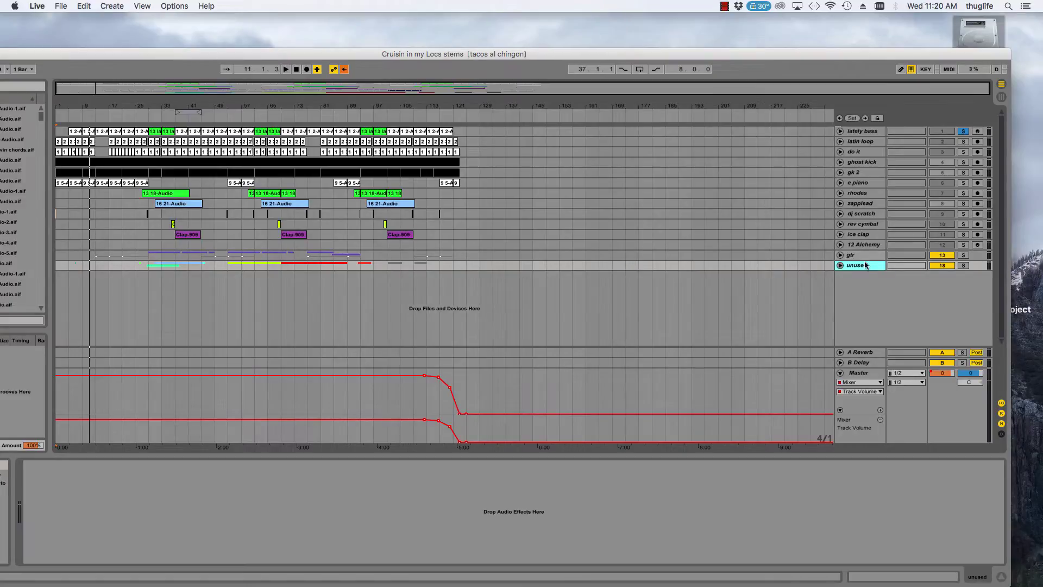
{"action": "key", "text": "super+t"}
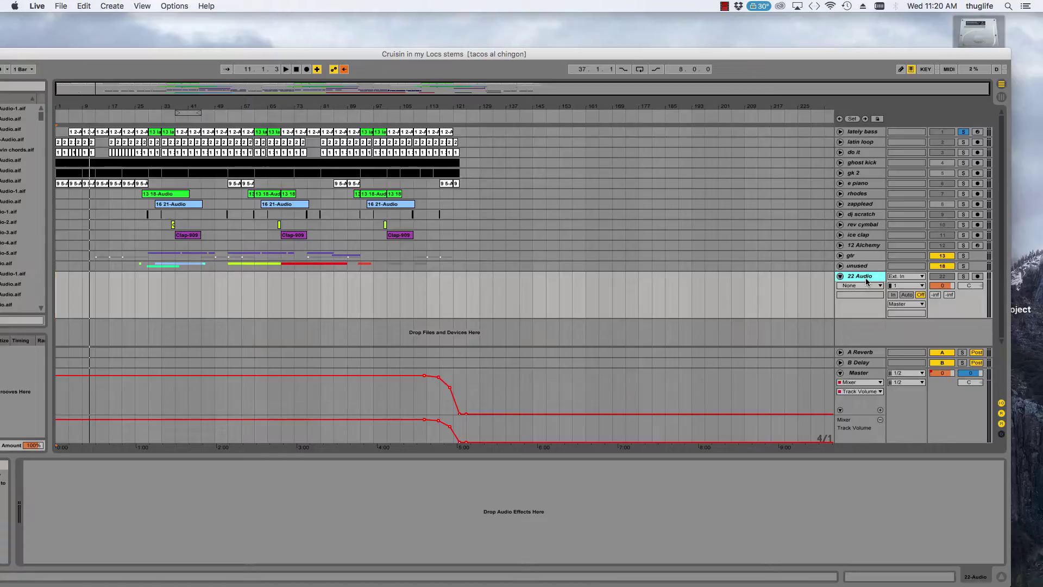
{"action": "right_click", "coordinate": [865, 278]}
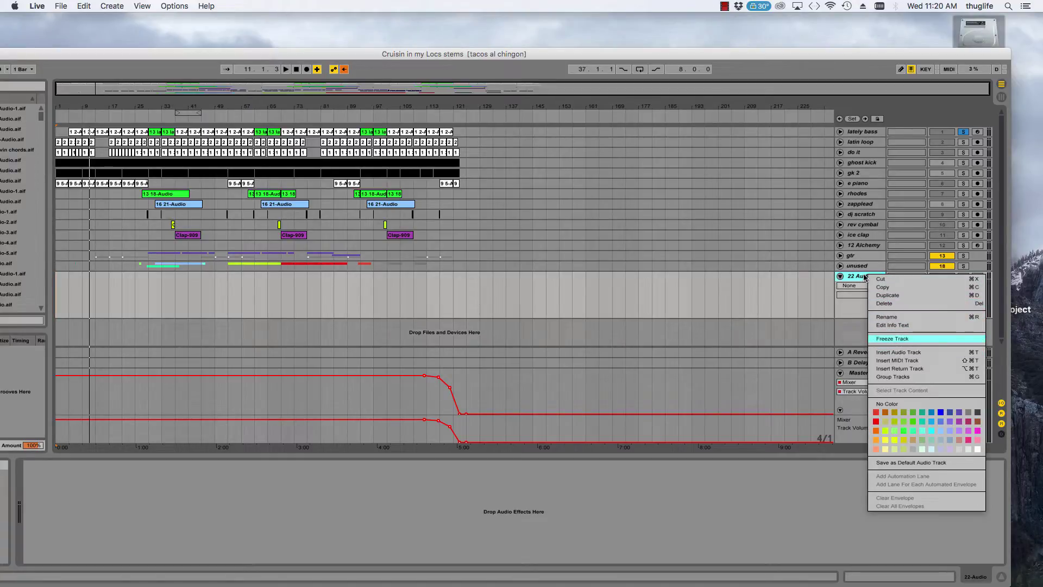
{"action": "key", "text": "Escape"}
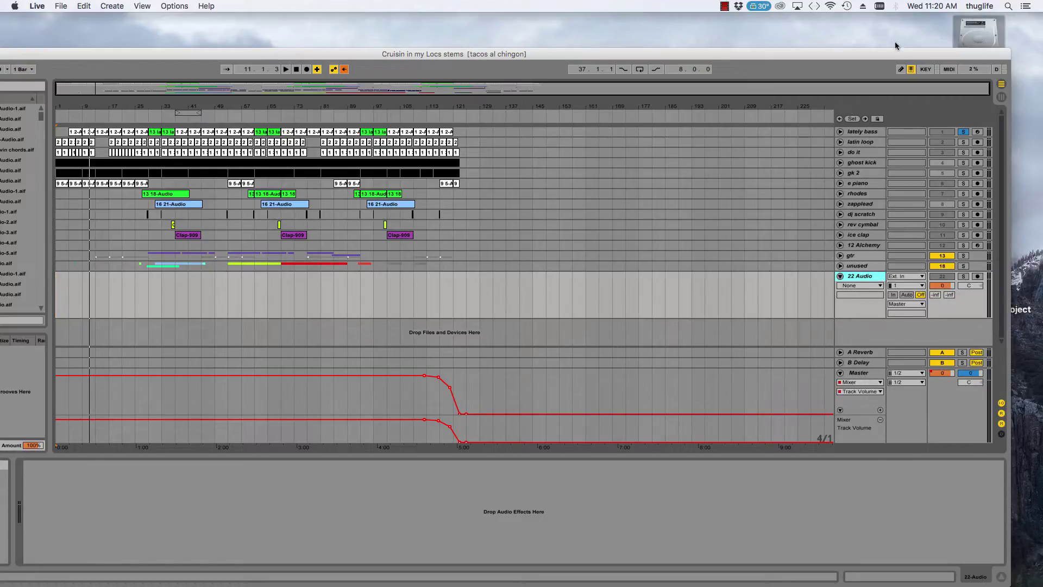
Switch to Microsoft Word and copy the "1 Bass" entry from the stem list in track outs.docx.
{"action": "left_click", "coordinate": [631, 562]}
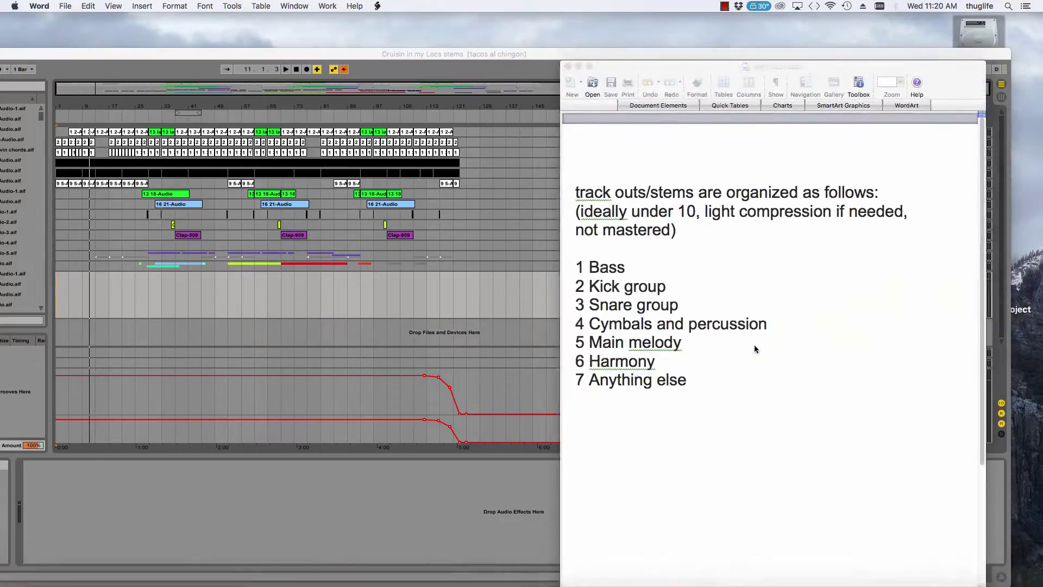
{"action": "left_click_drag", "start_coordinate": [625, 267], "coordinate": [580, 270]}
{"action": "key", "text": "super+c"}
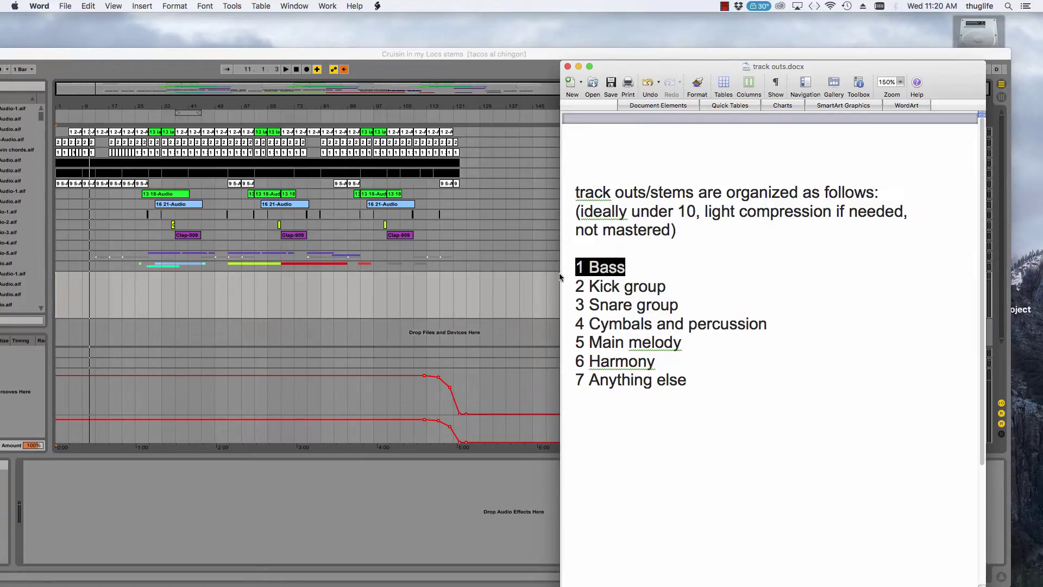
Return to Ableton Live and rename the new audio track as 1 Bass using the copied text.
{"action": "left_click", "coordinate": [538, 293]}
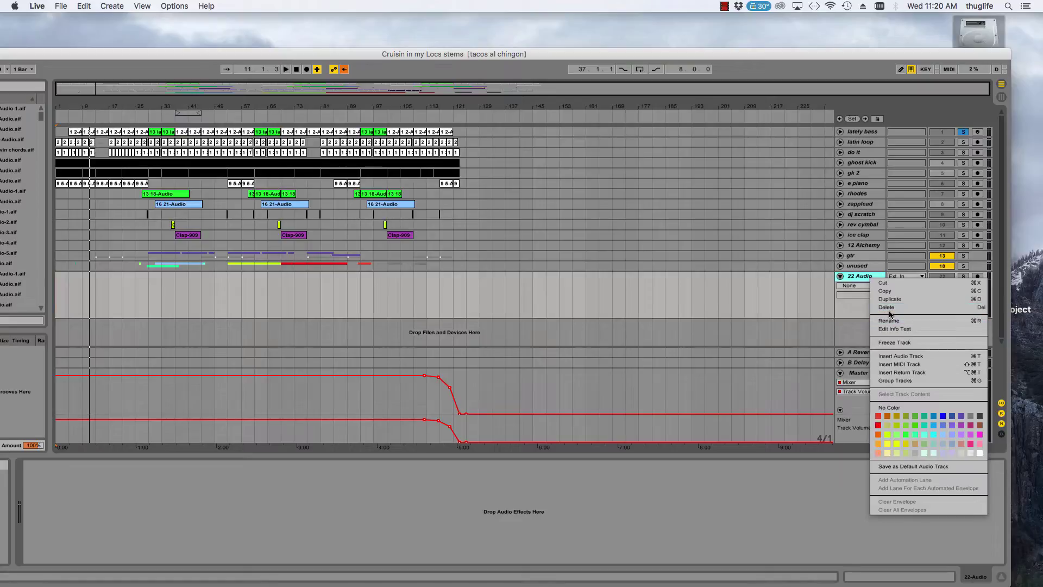
{"action": "left_click", "coordinate": [888, 320]}
{"action": "right_click", "coordinate": [861, 279]}
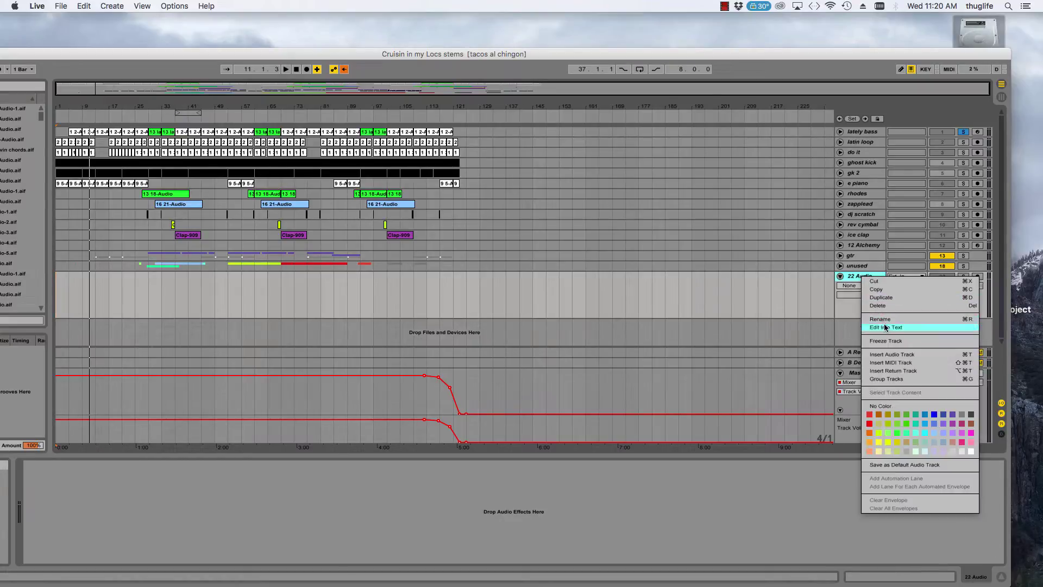
{"action": "left_click", "coordinate": [857, 284]}
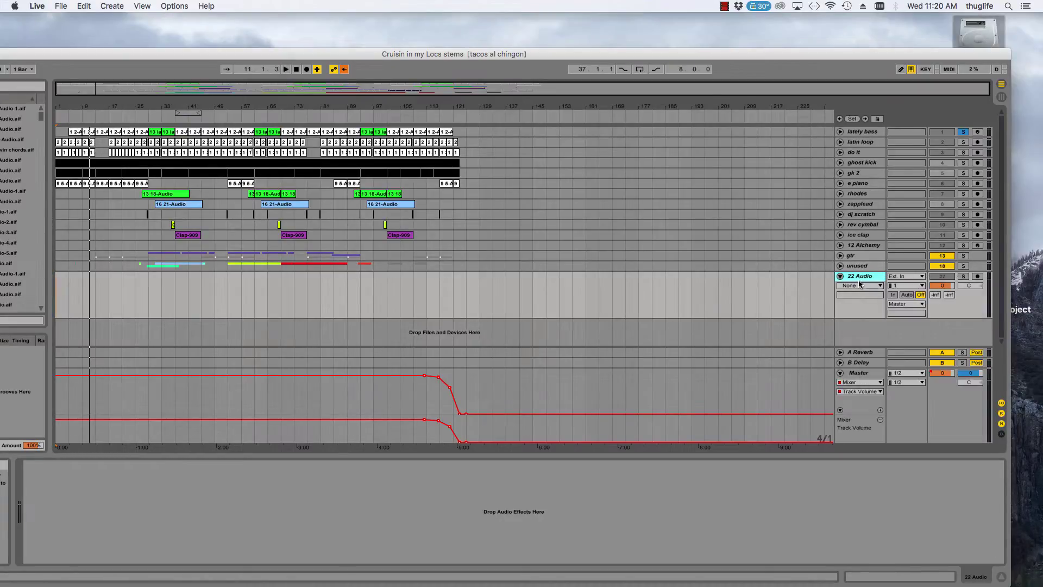
{"action": "right_click", "coordinate": [861, 281]}
{"action": "left_click", "coordinate": [884, 321]}
{"action": "right_click", "coordinate": [864, 281]}
{"action": "left_click", "coordinate": [883, 322]}
{"action": "key", "text": "super+v"}
Arm the 1 Bass track for recording, set its audio input to lately bass, and switch its monitoring to In.
{"action": "left_click", "coordinate": [977, 277]}
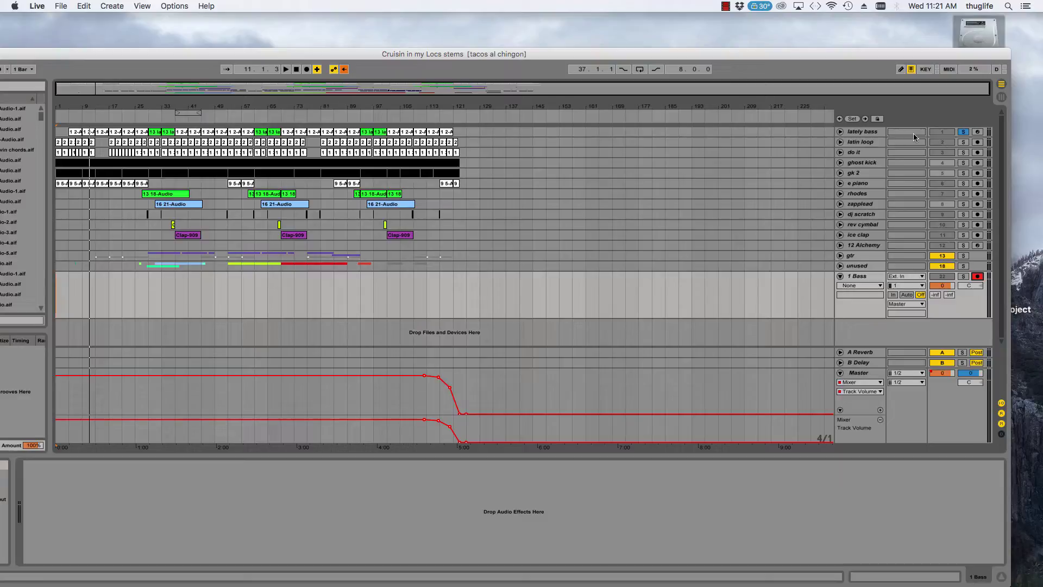
{"action": "left_click", "coordinate": [908, 276]}
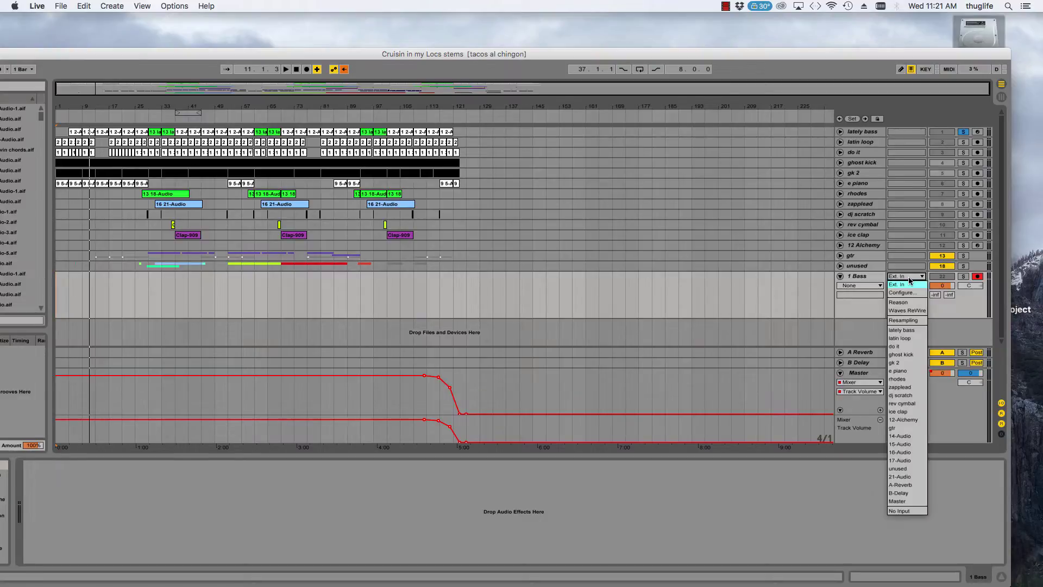
{"action": "left_click", "coordinate": [908, 333]}
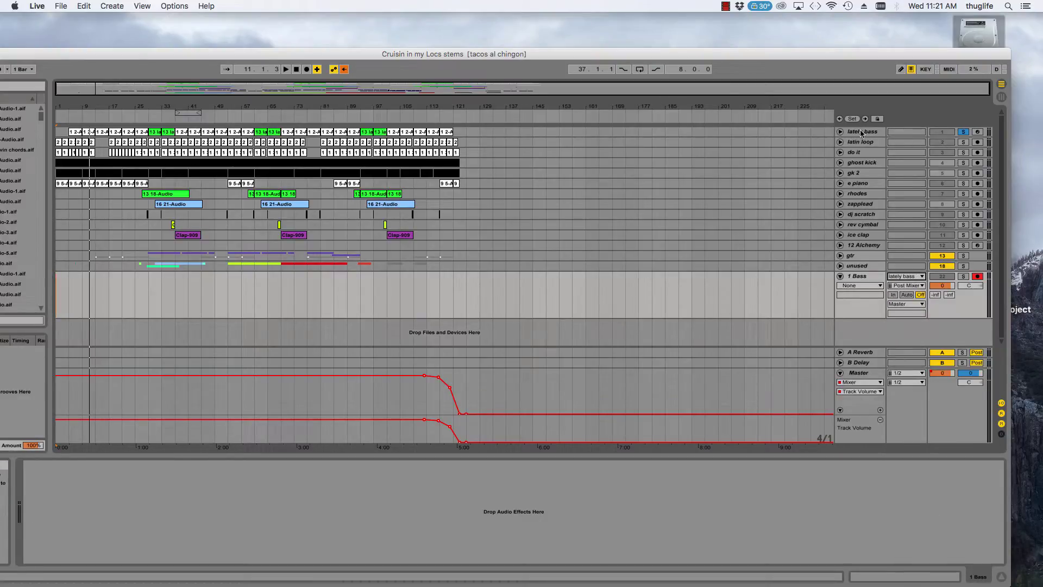
{"action": "left_click", "coordinate": [906, 277]}
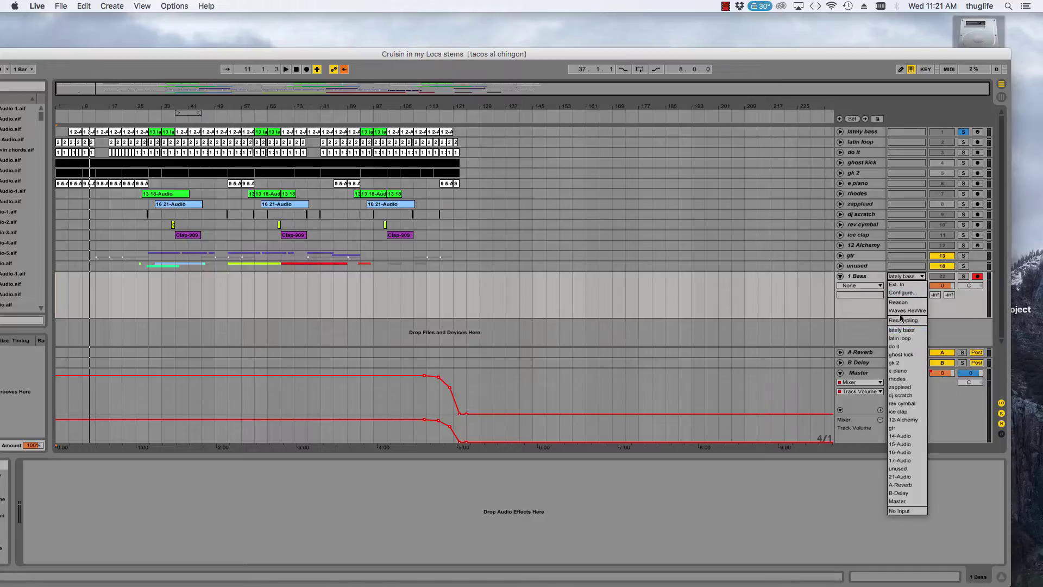
{"action": "left_click", "coordinate": [862, 281]}
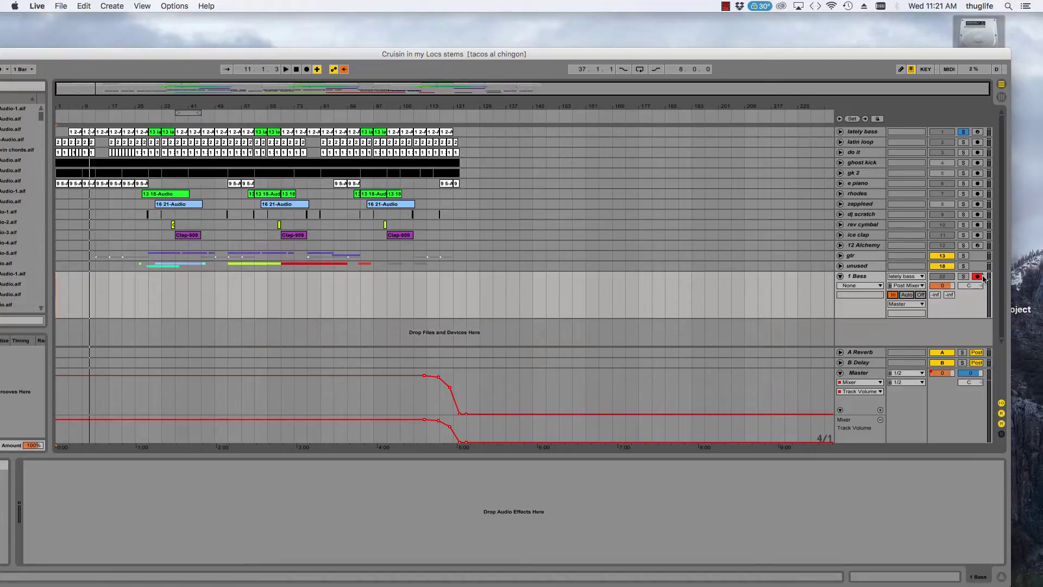
{"action": "left_click", "coordinate": [704, 297]}
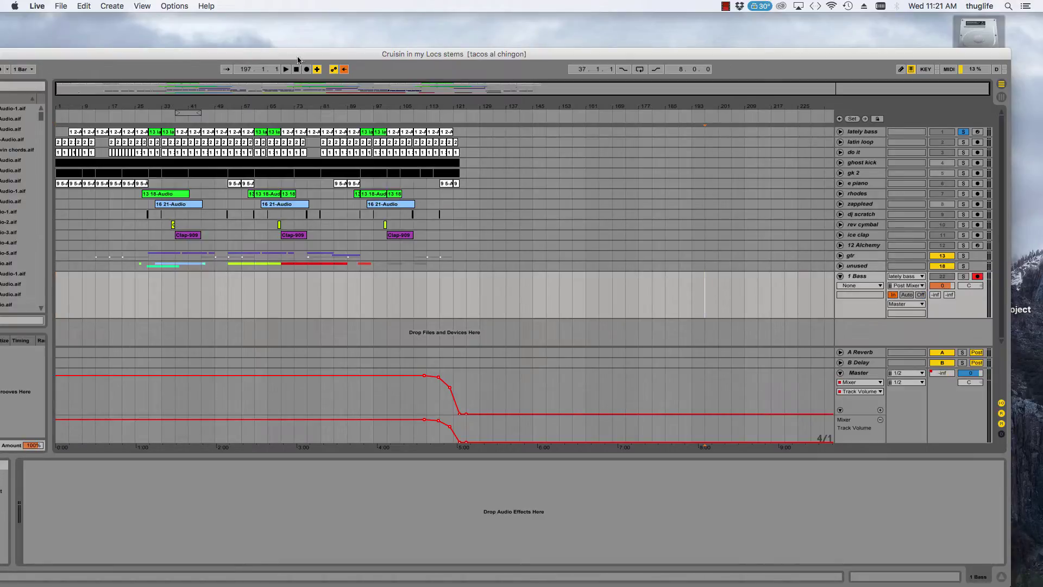
Record the soloed bass onto the 1 Bass track from the song's start to about bar 15, and save the set.
{"action": "double_click", "coordinate": [347, 57]}
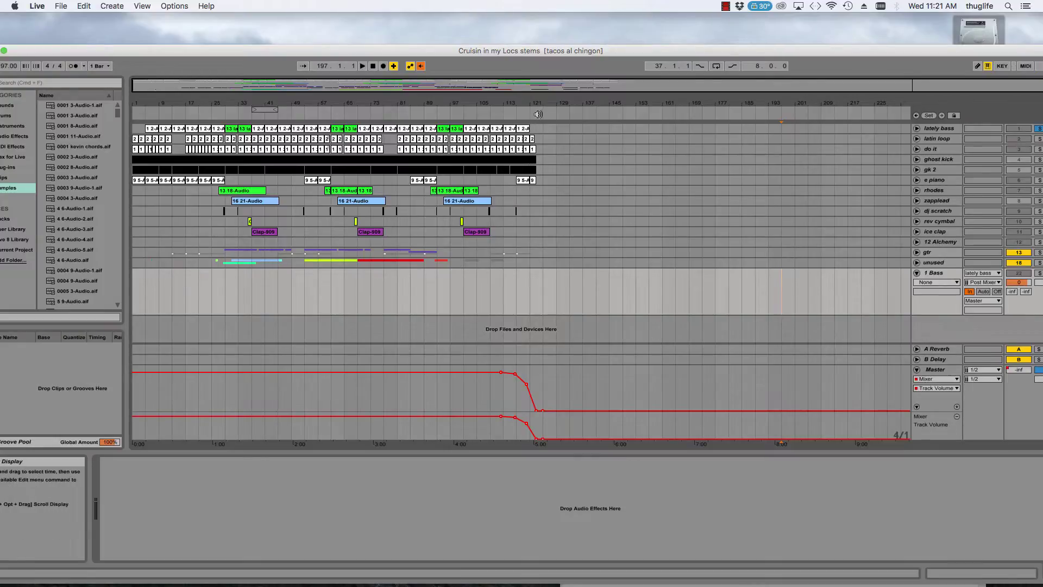
{"action": "double_click", "coordinate": [373, 66]}
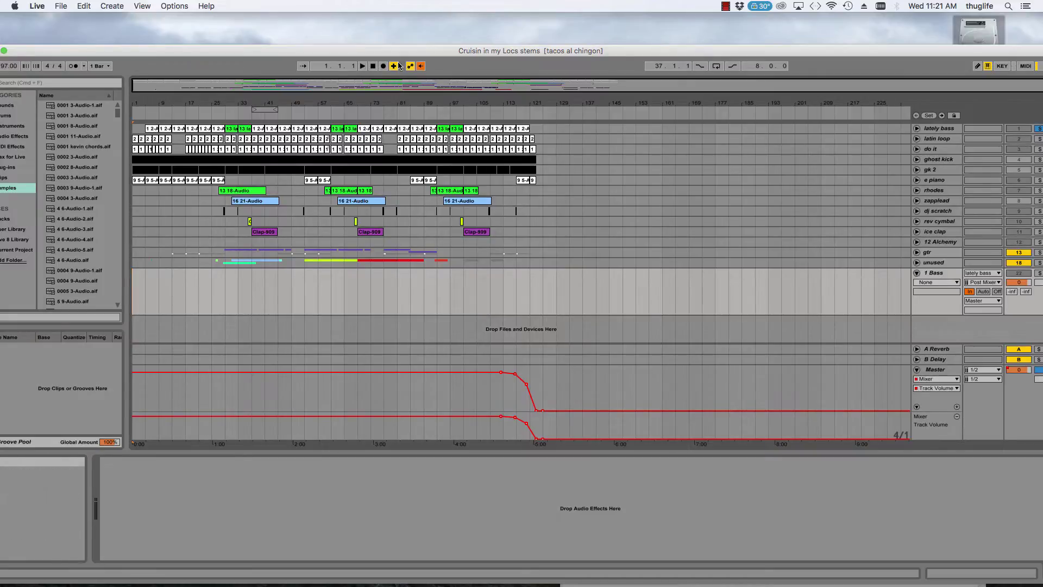
{"action": "left_click", "coordinate": [383, 66]}
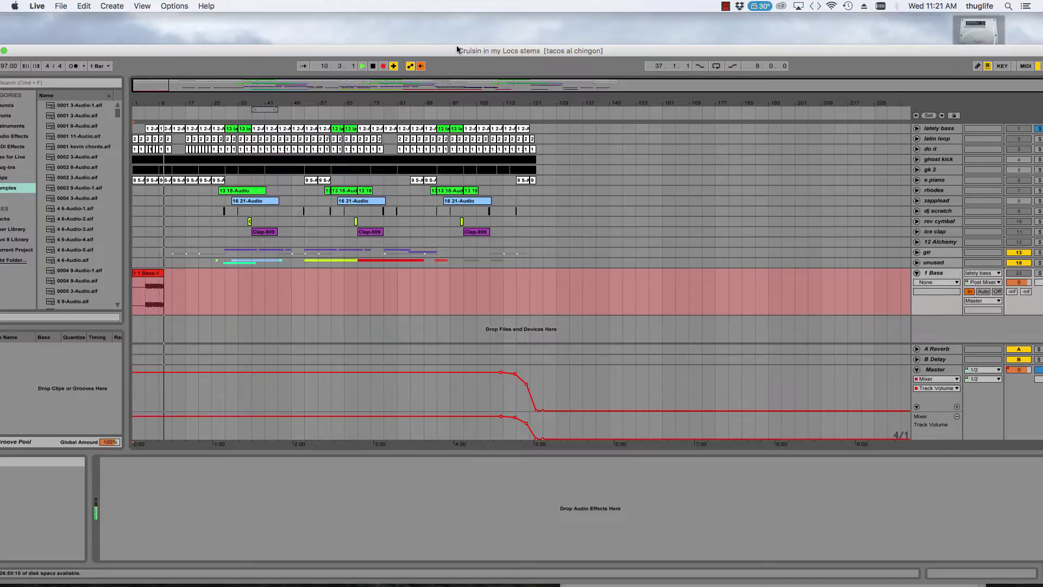
{"action": "left_click_drag", "start_coordinate": [457, 47], "coordinate": [429, 53]}
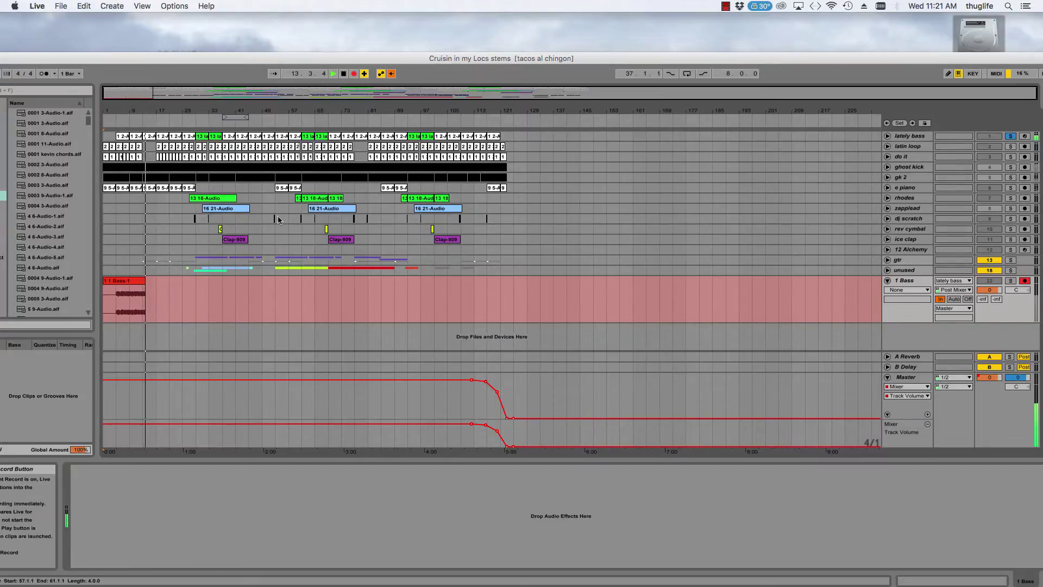
{"action": "left_click", "coordinate": [344, 74]}
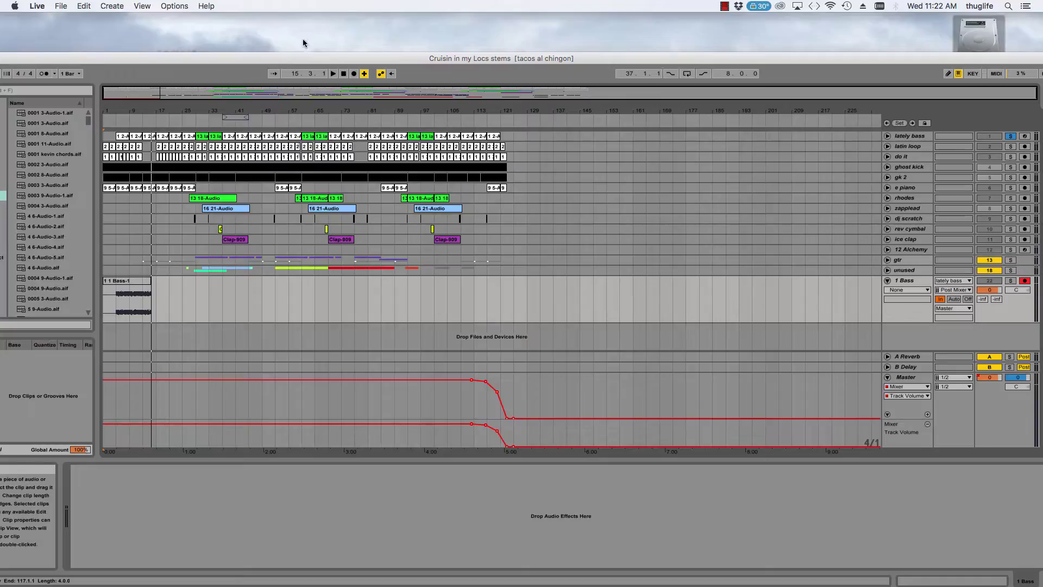
{"action": "left_click_drag", "start_coordinate": [298, 57], "coordinate": [366, 23]}
{"action": "key", "text": "super+s"}
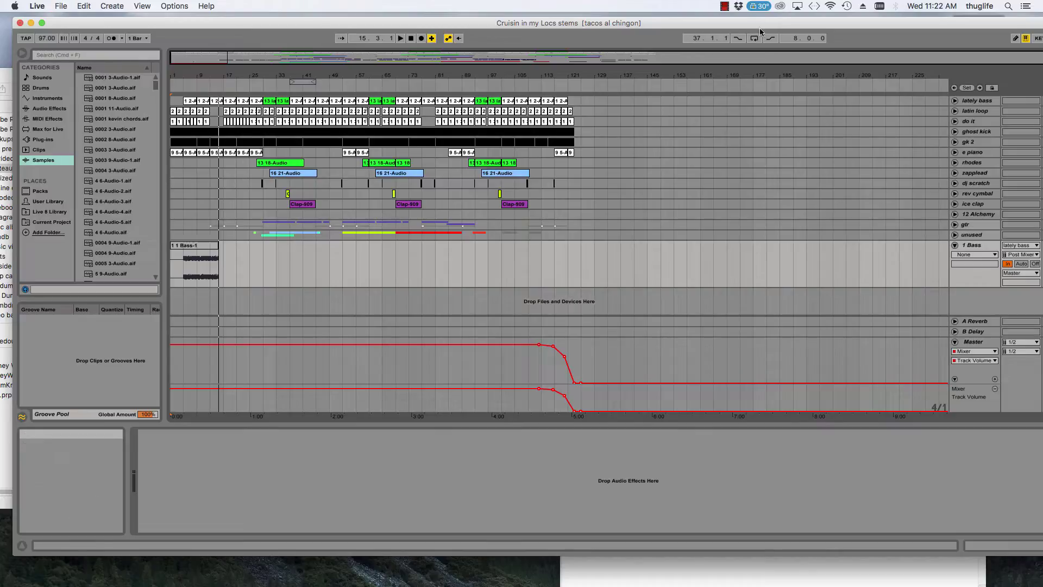
Switch to Microsoft Word to check the 1 Bass entry in the stem list, and return to Ableton Live.
{"action": "left_click", "coordinate": [808, 569]}
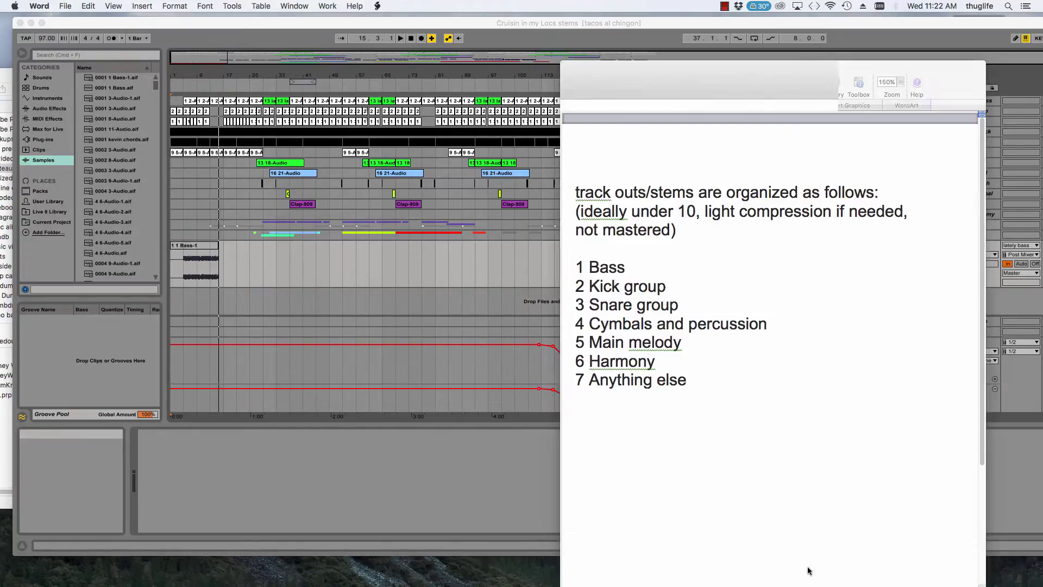
{"action": "left_click_drag", "start_coordinate": [629, 269], "coordinate": [576, 267]}
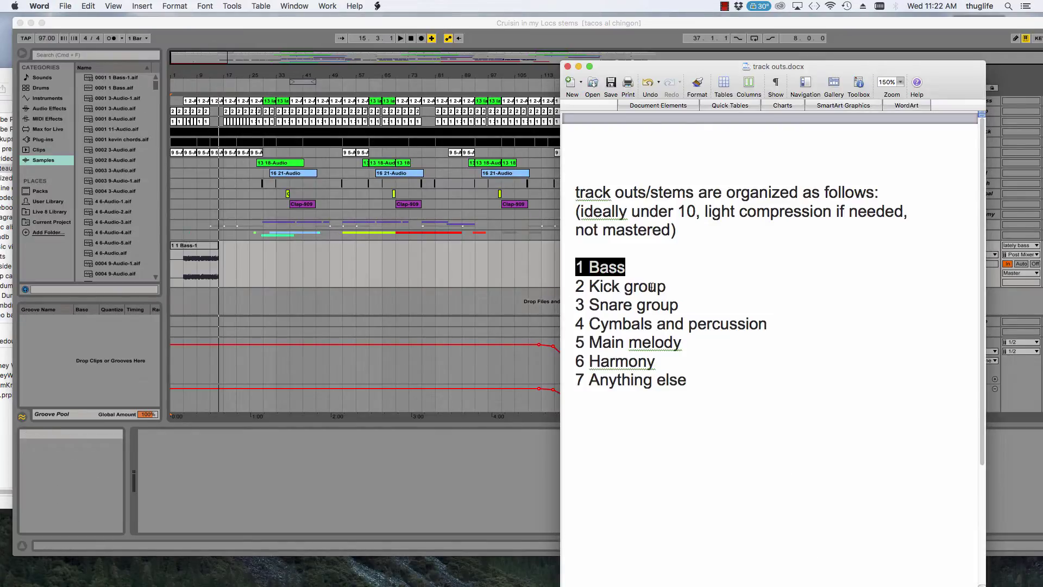
{"action": "left_click", "coordinate": [455, 25]}
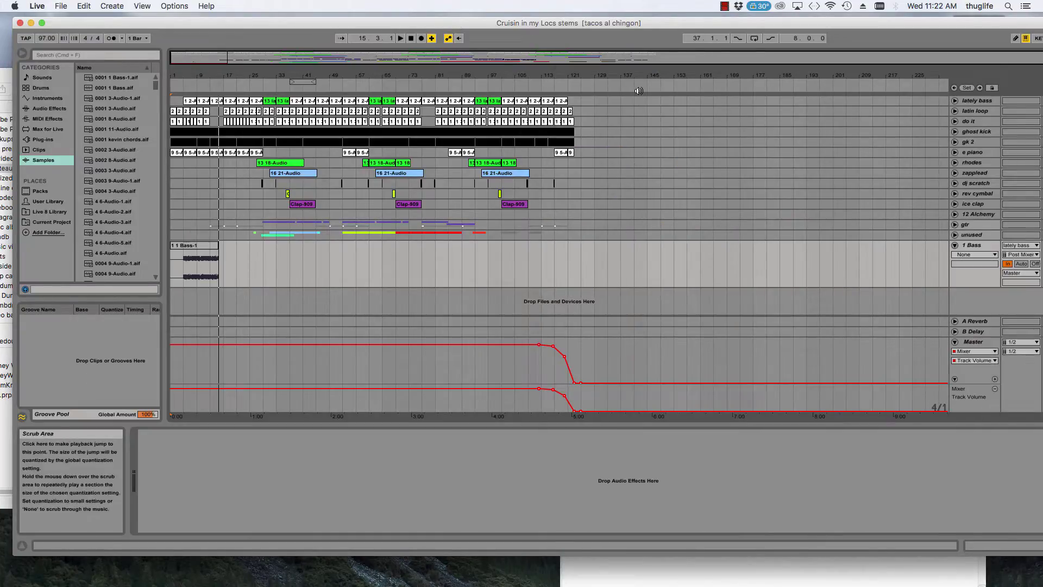
{"action": "left_click_drag", "start_coordinate": [649, 23], "coordinate": [731, 61]}
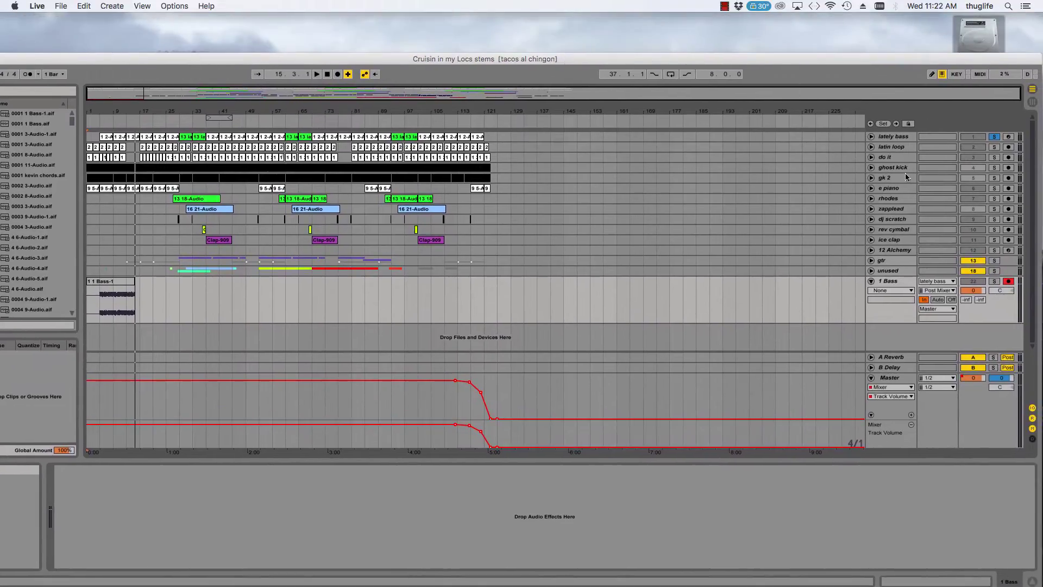
Unsolo the lately bass track and play the full mix from the beginning of the song.
{"action": "left_click", "coordinate": [891, 149]}
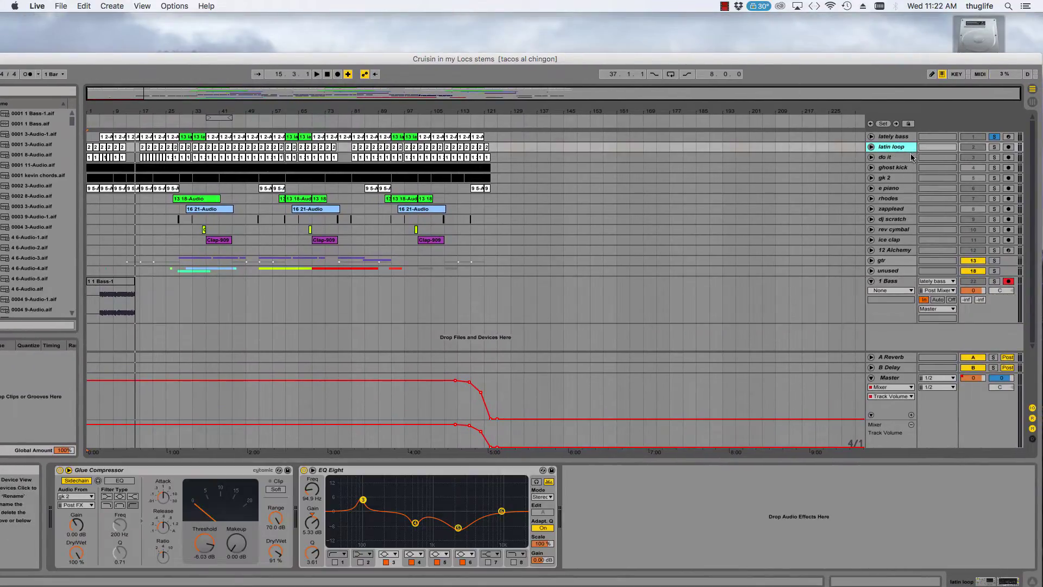
{"action": "left_click", "coordinate": [994, 137]}
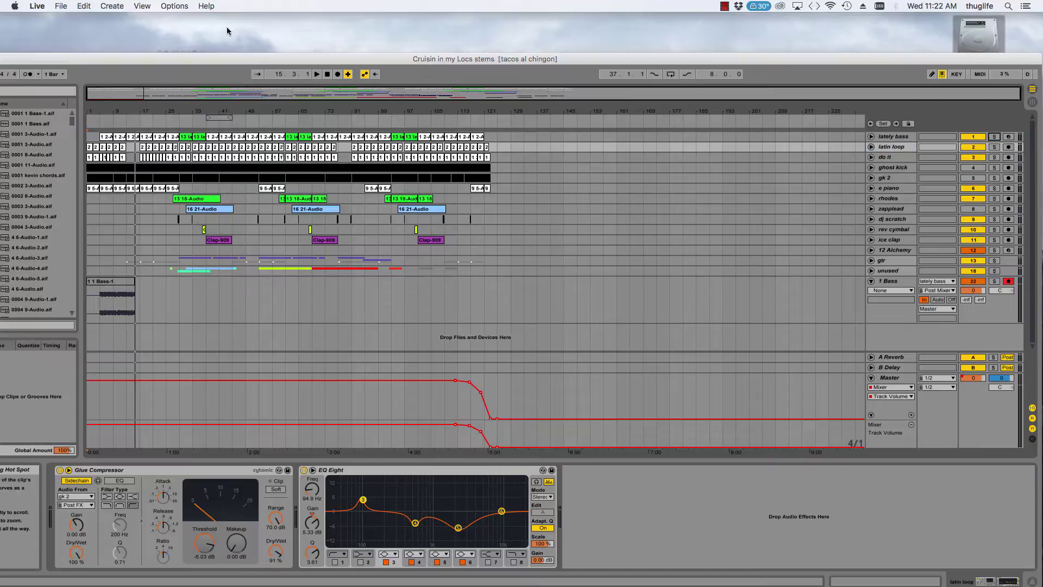
{"action": "left_click", "coordinate": [326, 74]}
{"action": "left_click", "coordinate": [317, 74]}
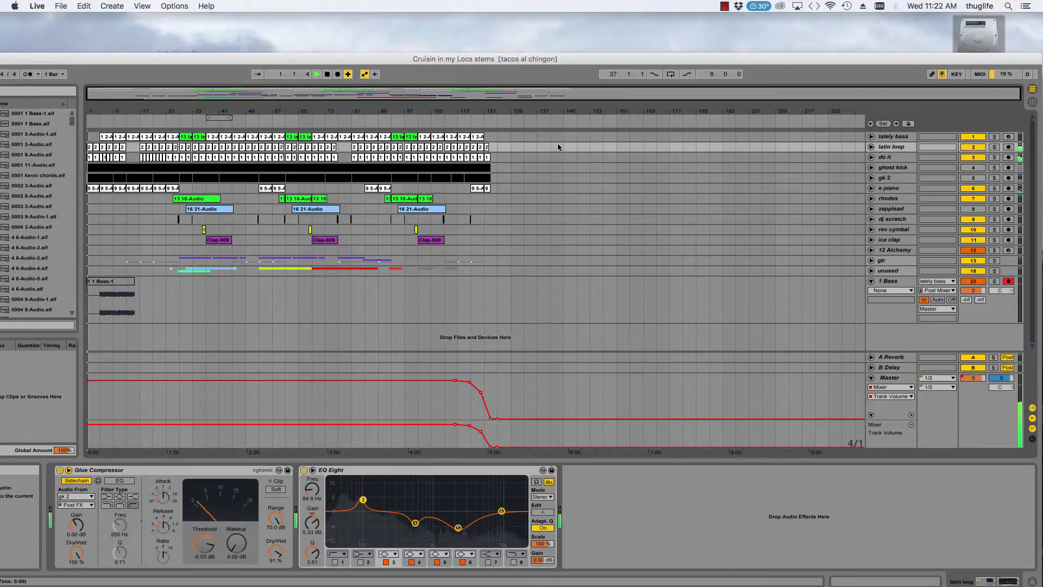
{"action": "left_click_drag", "start_coordinate": [210, 96], "coordinate": [244, 128]}
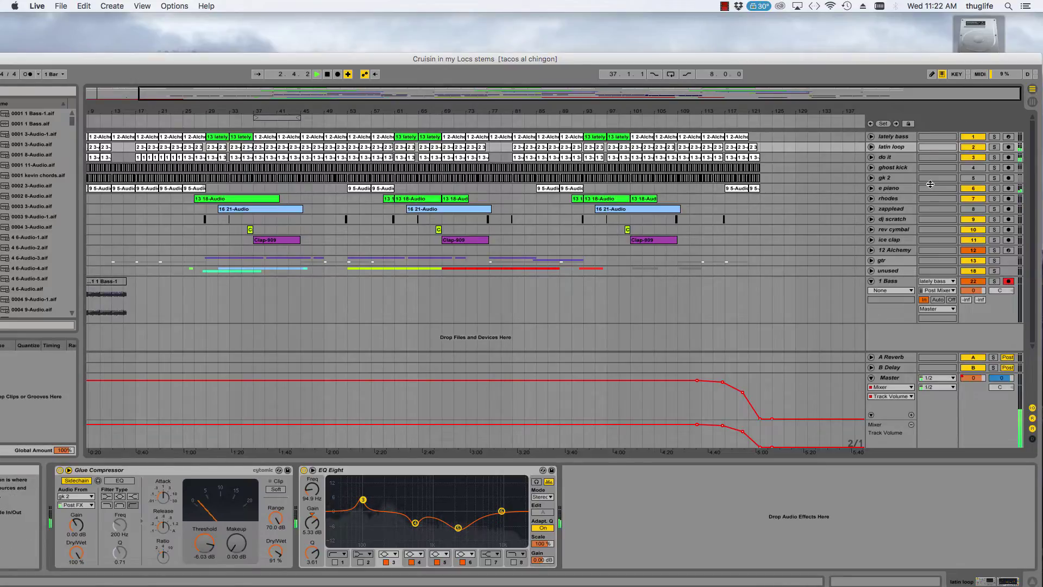
Solo the latin loop track to hear it alone, stop playback, and compare its effect devices with those of do it.
{"action": "left_click", "coordinate": [995, 147]}
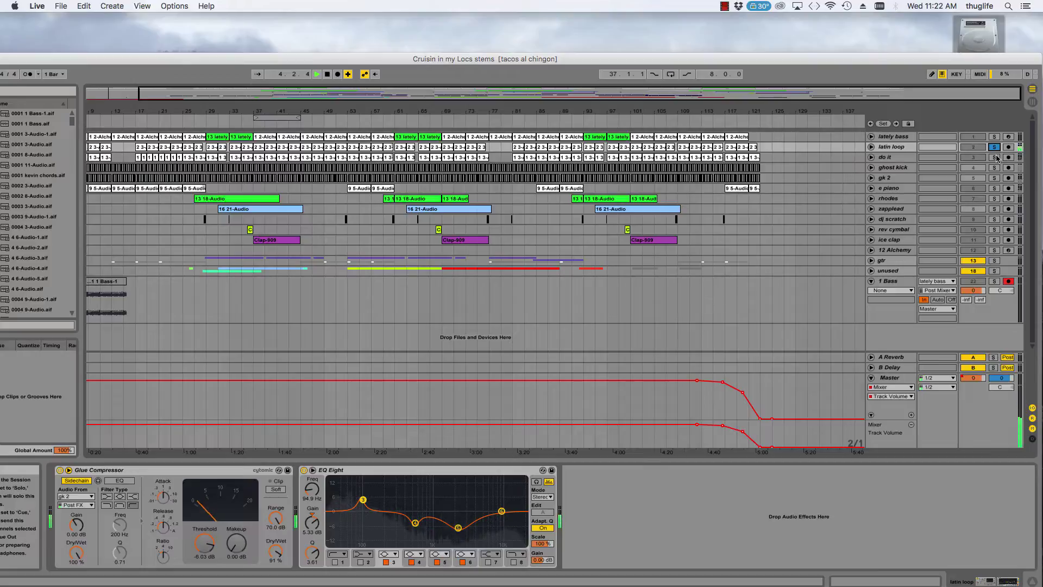
{"action": "left_click", "coordinate": [326, 74]}
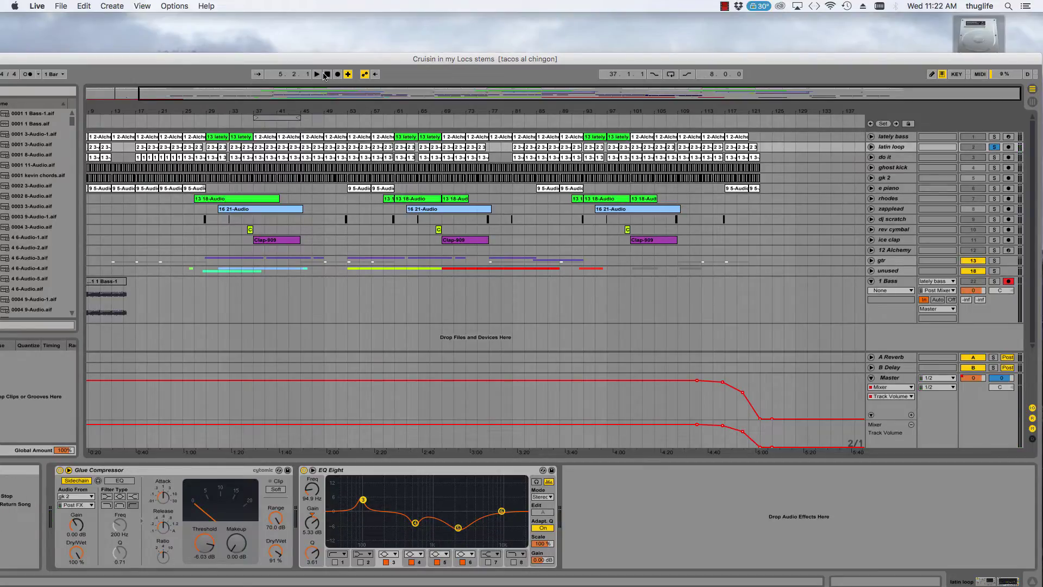
{"action": "left_click", "coordinate": [892, 157]}
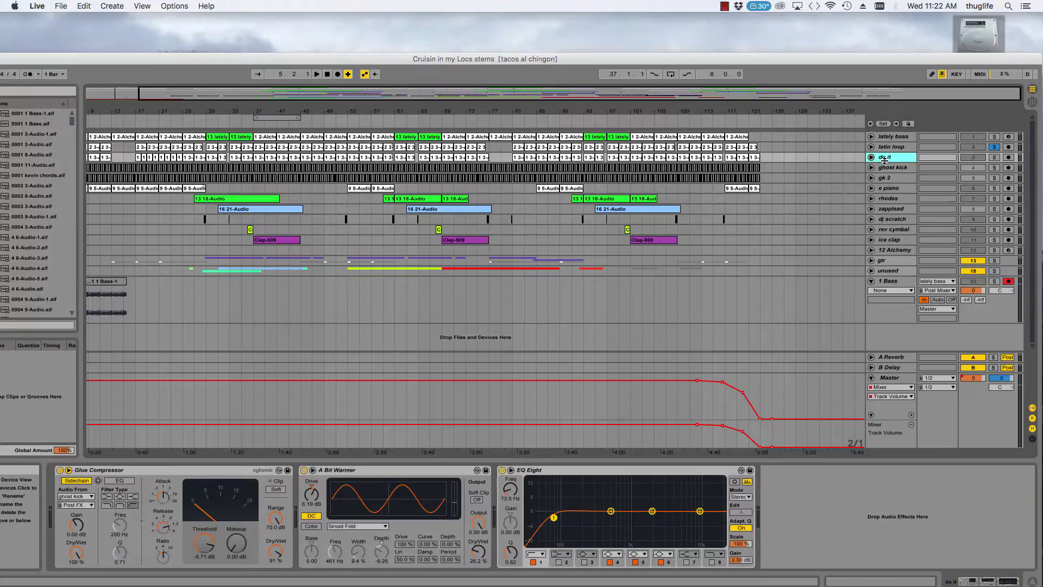
{"action": "left_click", "coordinate": [902, 147]}
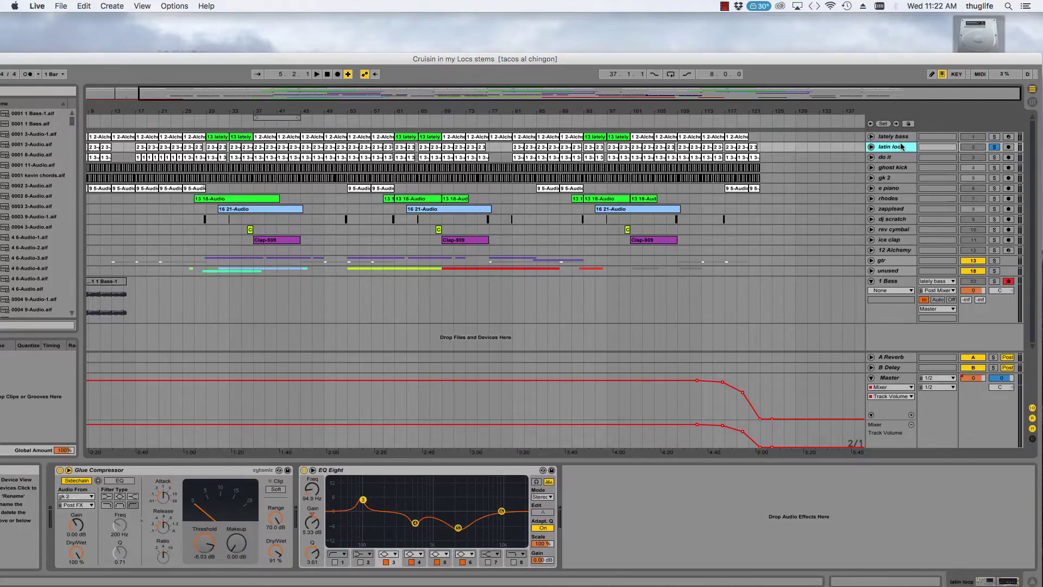
Play the latin loop and do it tracks soloed together from the start, and isolate do it before stopping.
{"action": "left_click", "coordinate": [995, 157]}
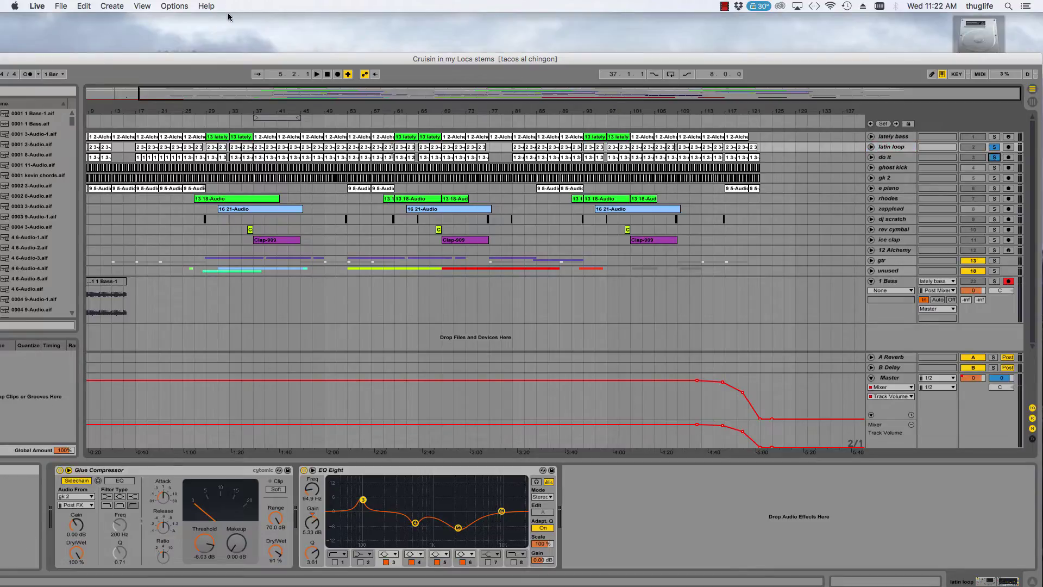
{"action": "left_click", "coordinate": [316, 75]}
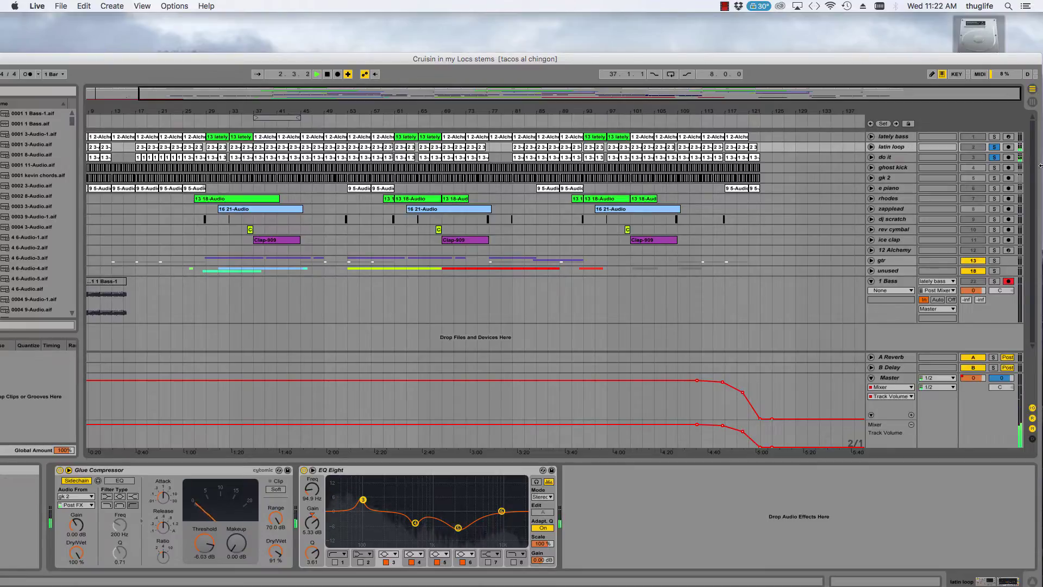
{"action": "left_click", "coordinate": [886, 158]}
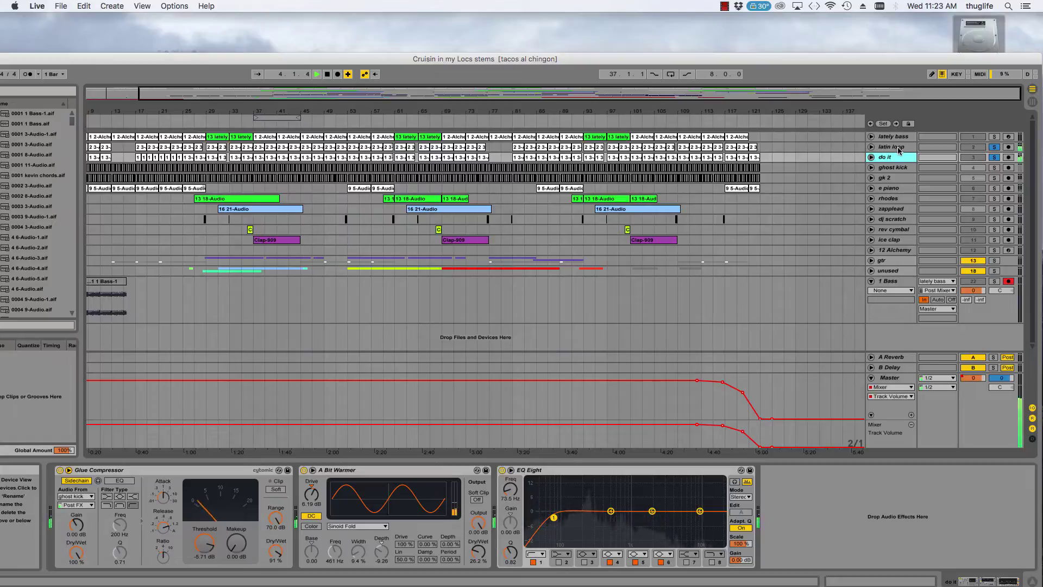
{"action": "left_click", "coordinate": [995, 157]}
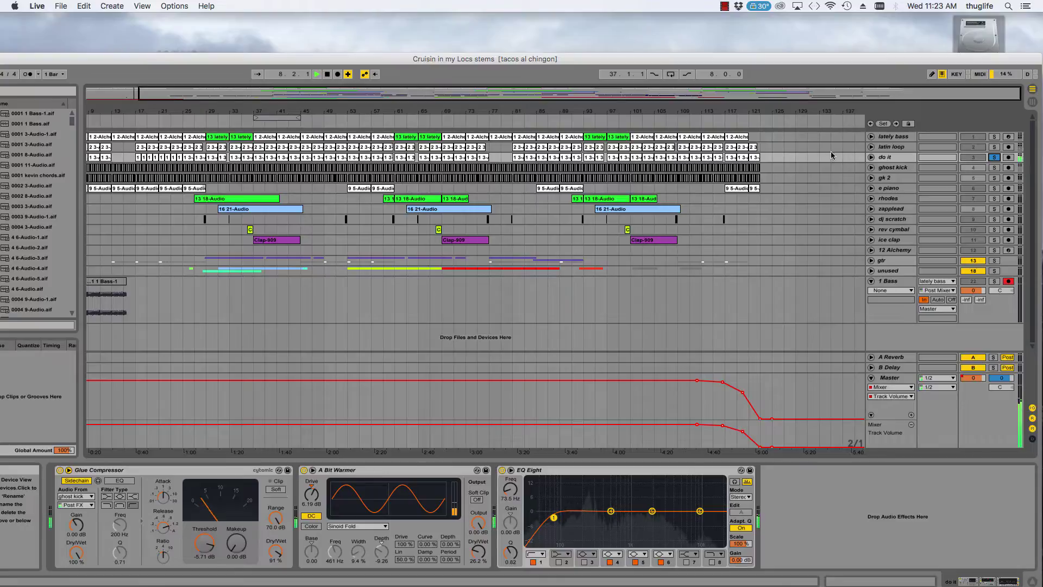
{"action": "key", "text": "space"}
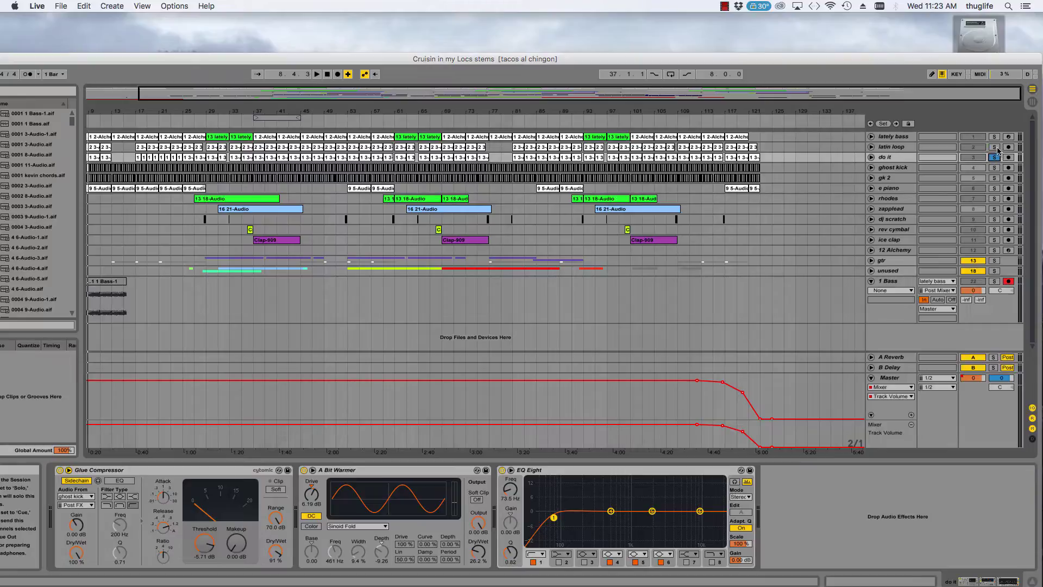
Solo only latin loop, play it from the beginning, and compare its sidechain compressor with the one on do it.
{"action": "left_click", "coordinate": [894, 147]}
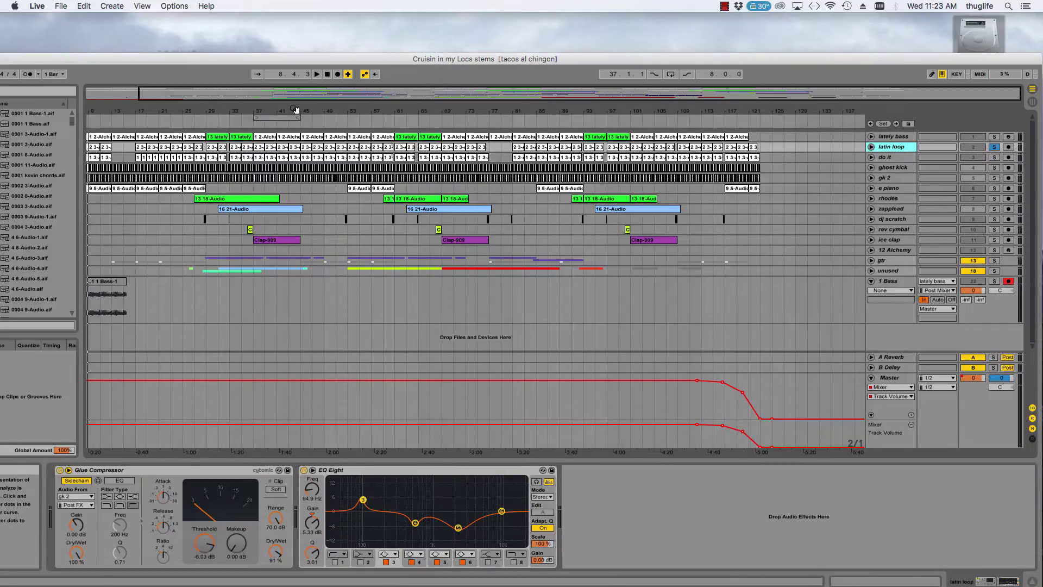
{"action": "left_click", "coordinate": [326, 75]}
{"action": "left_click", "coordinate": [317, 74]}
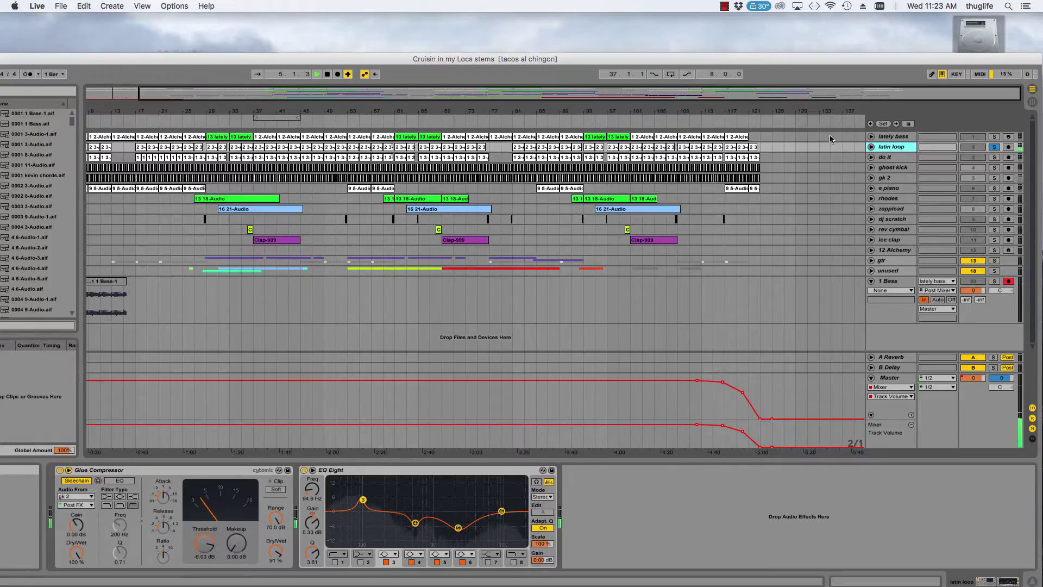
{"action": "left_click", "coordinate": [898, 158]}
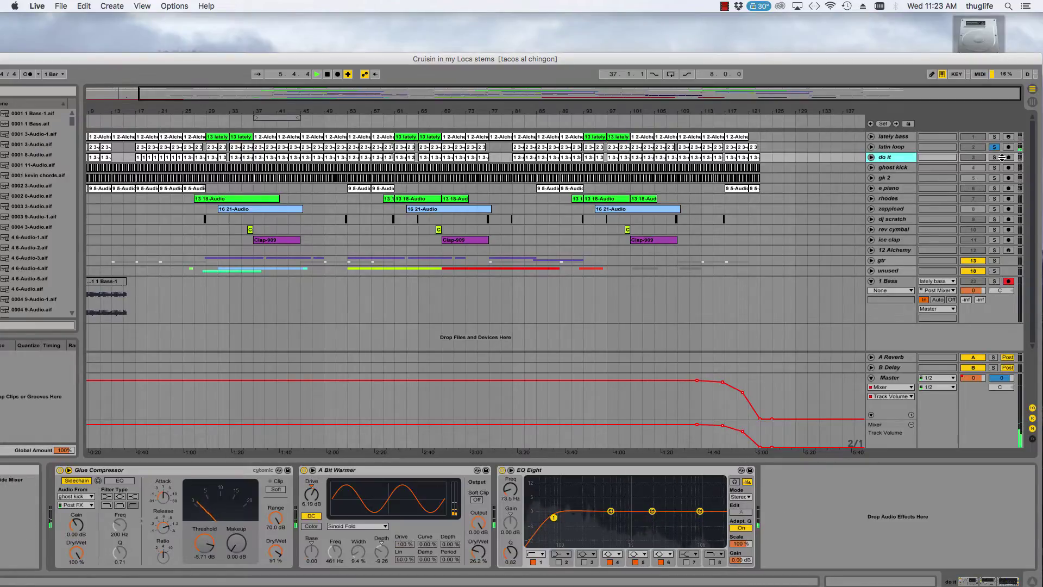
{"action": "left_click", "coordinate": [903, 147]}
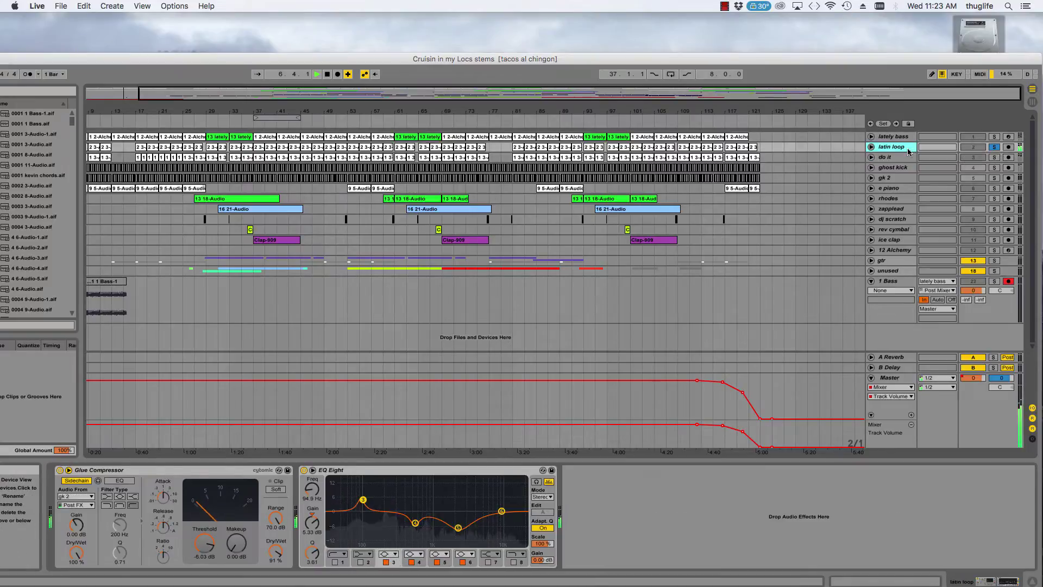
Solo only the do it track, listen to its sidechained sound with its devices shown, and stop playback.
{"action": "left_click", "coordinate": [904, 157]}
{"action": "left_click", "coordinate": [995, 168]}
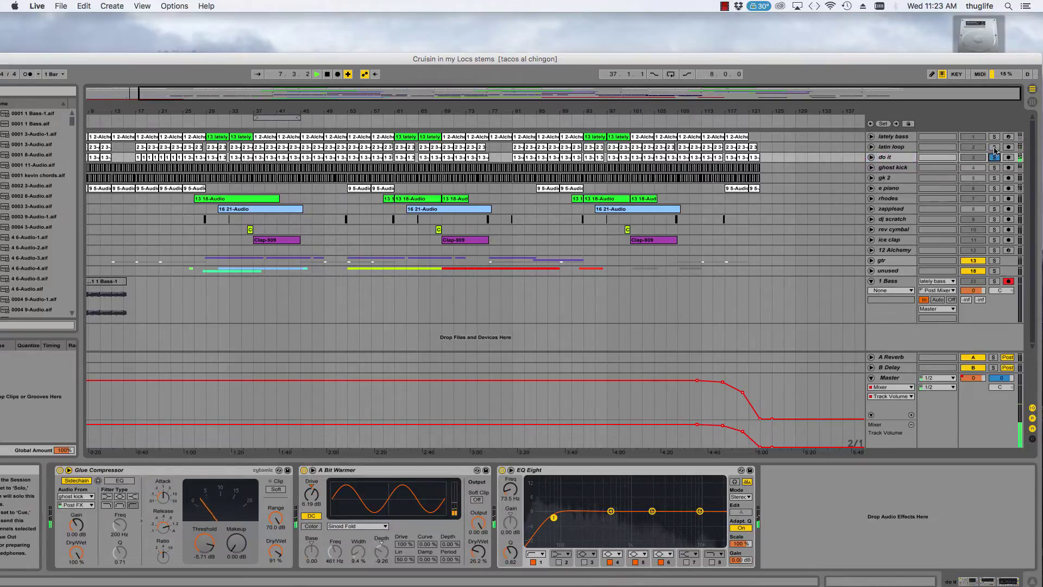
{"action": "left_click", "coordinate": [996, 167]}
{"action": "left_click", "coordinate": [994, 157]}
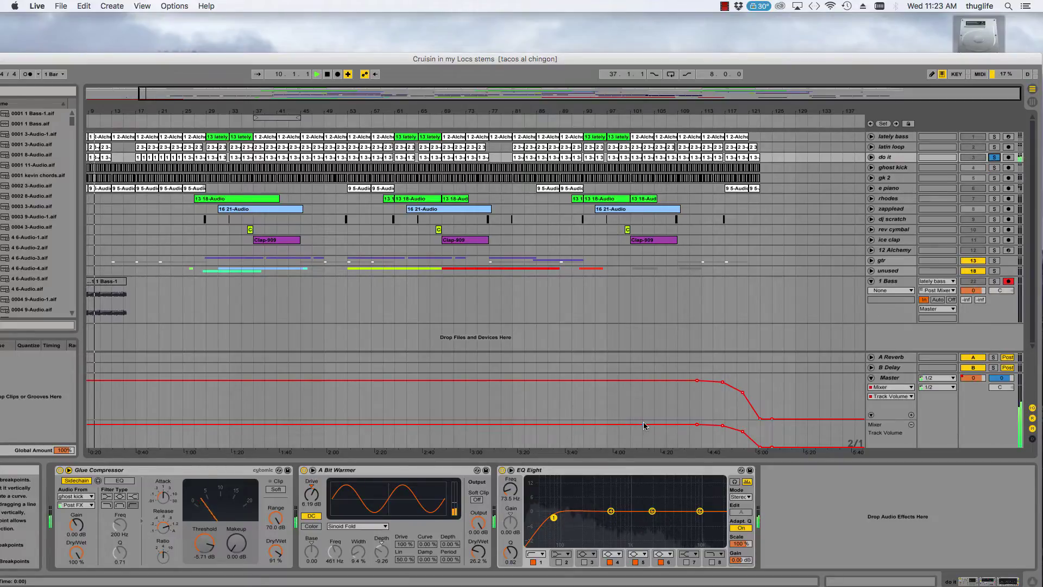
{"action": "left_click", "coordinate": [328, 74]}
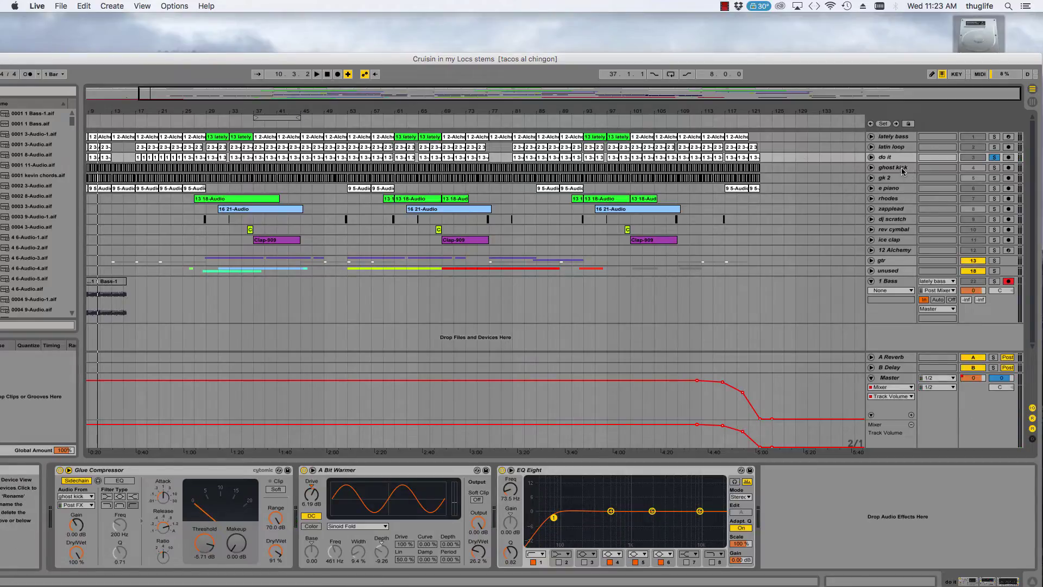
Unfold the ghost kick track to examine its clips at the song's opening, and show the do it track's sidechain devices.
{"action": "left_click", "coordinate": [902, 170]}
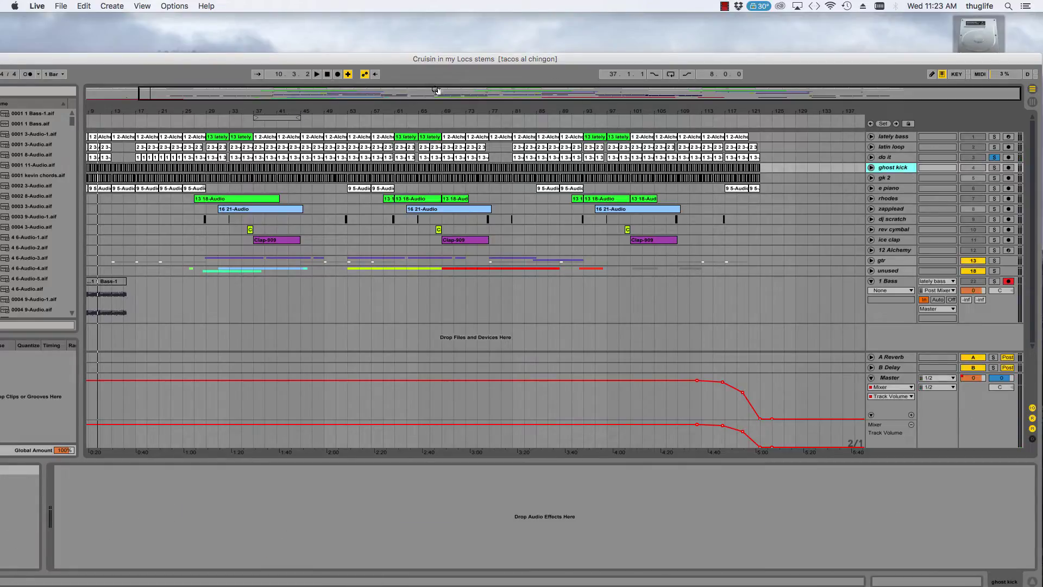
{"action": "mouse_move", "coordinate": [437, 92]}
{"action": "left_mouse_down"}
{"action": "mouse_move", "coordinate": [436, 138]}
{"action": "mouse_move", "coordinate": [271, 150]}
{"action": "left_mouse_up"}
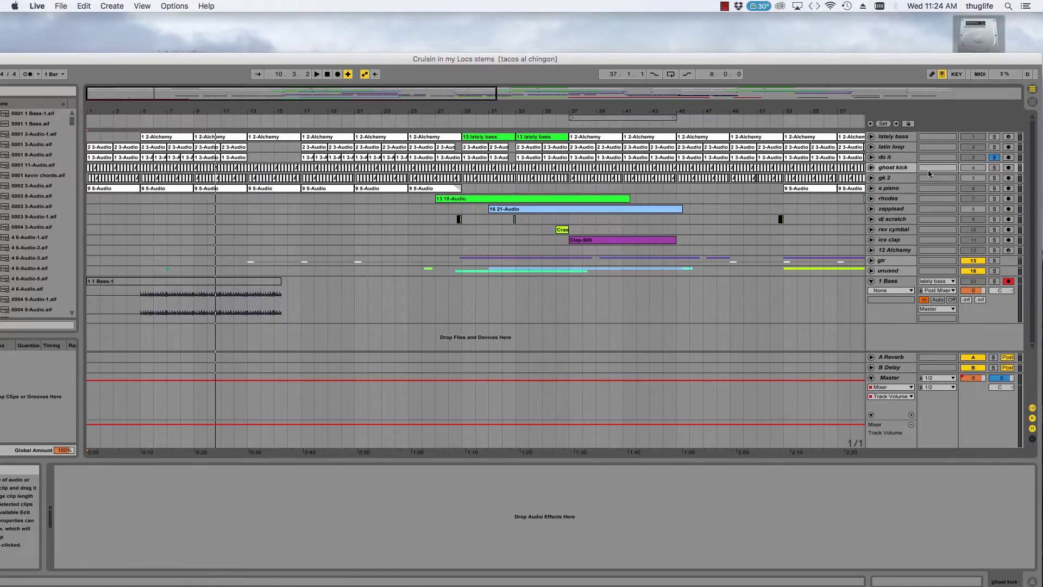
{"action": "left_click", "coordinate": [871, 168]}
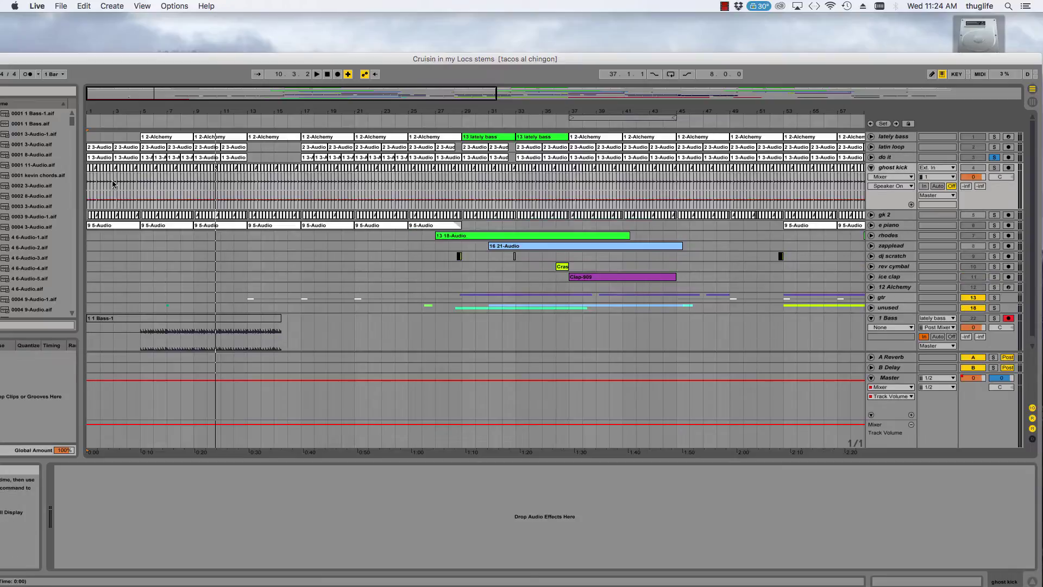
{"action": "left_click", "coordinate": [896, 167]}
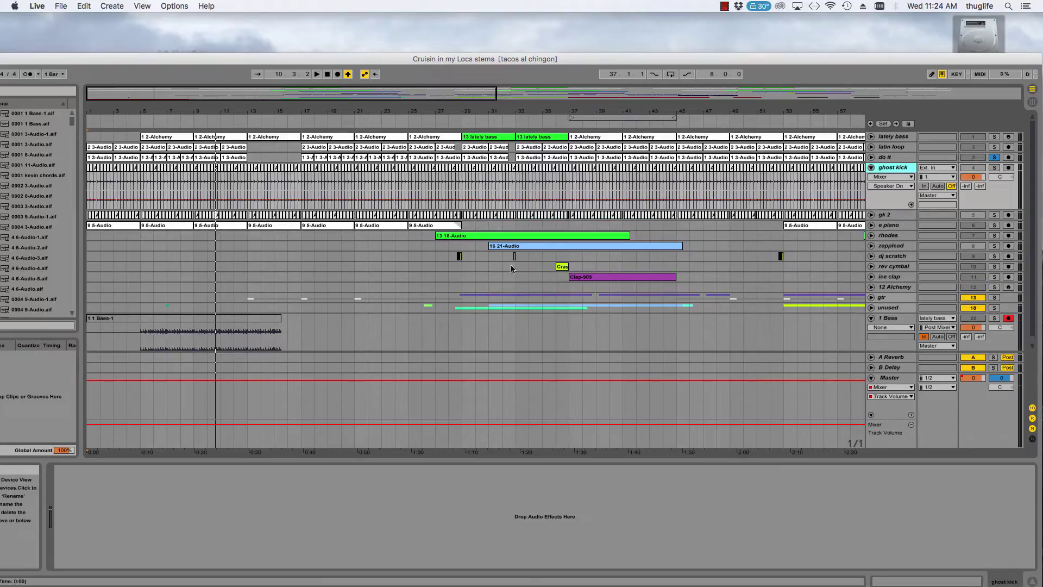
{"action": "left_click", "coordinate": [901, 157]}
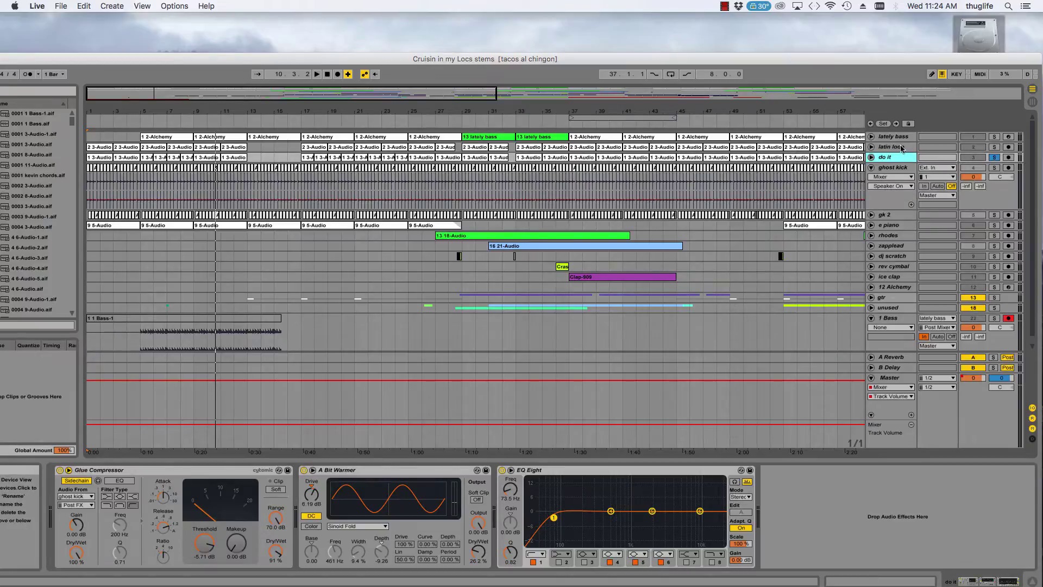
Show the latin loop track's sidechain compressor and check the gk 2 track it takes its signal from.
{"action": "left_click", "coordinate": [902, 147]}
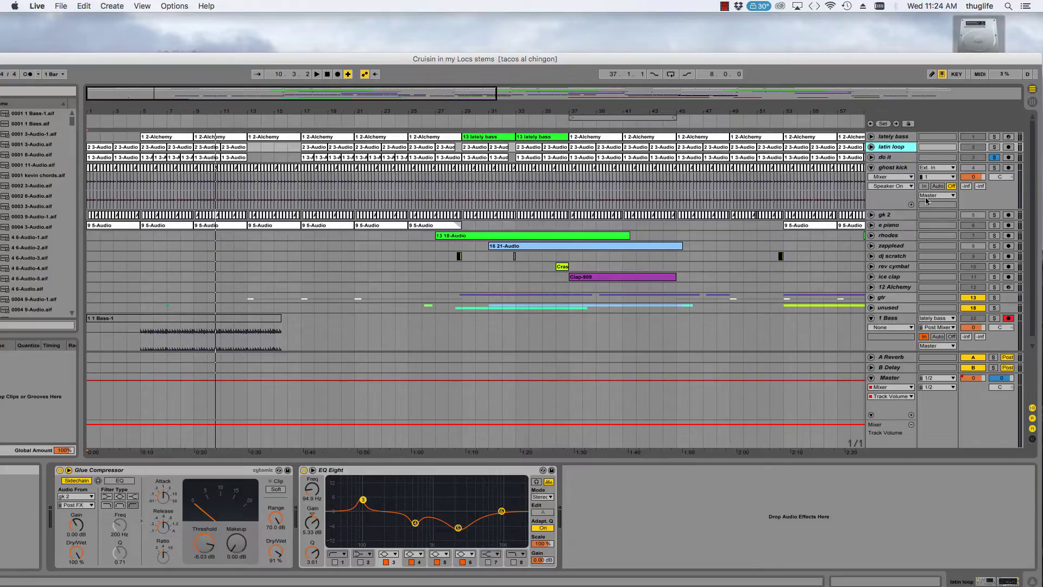
{"action": "left_click", "coordinate": [895, 216]}
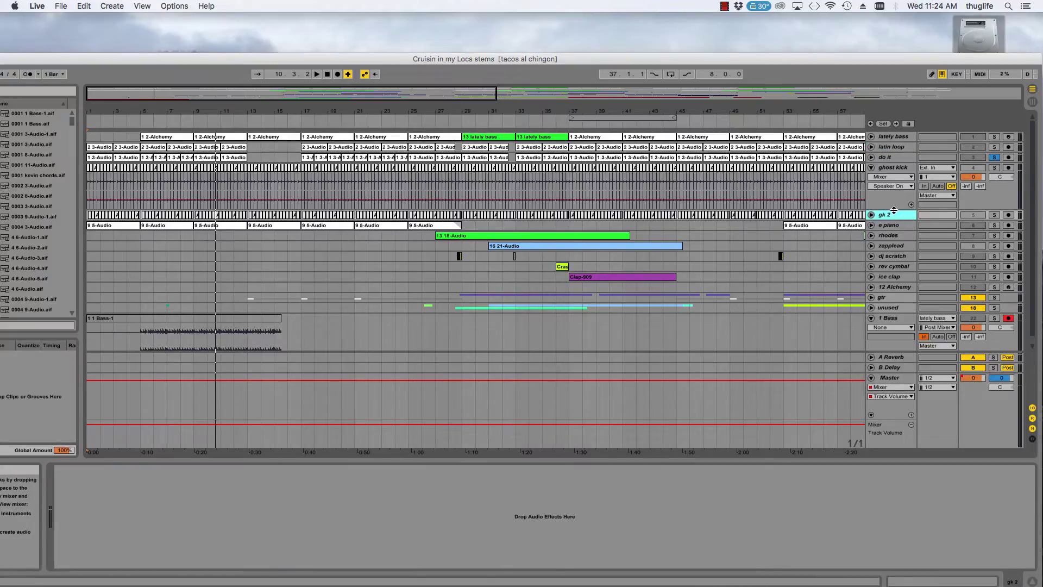
{"action": "left_click", "coordinate": [902, 147]}
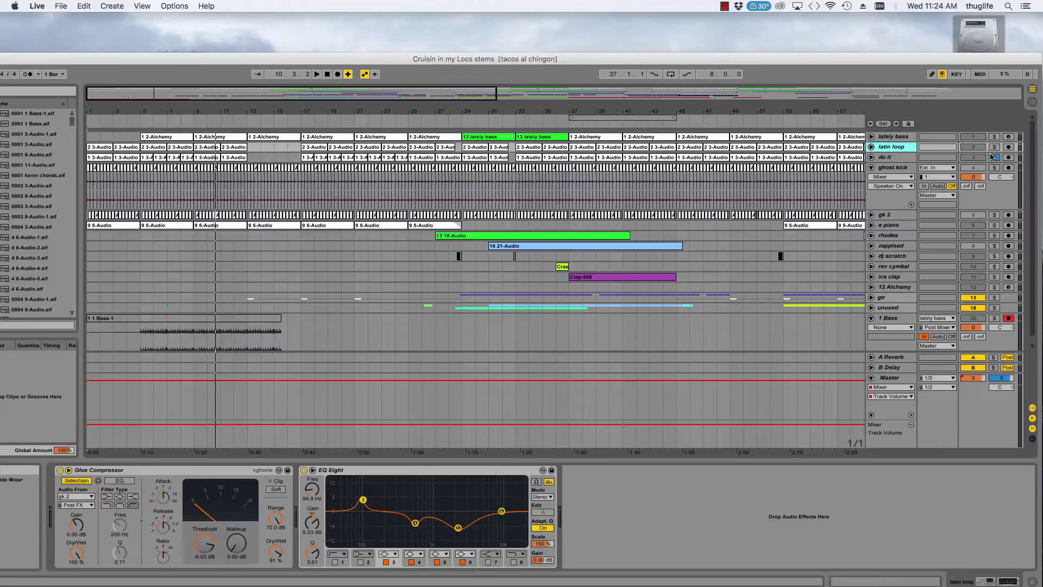
Solo only latin loop, play it from the beginning with gk 2 unfolded to examine its trigger clips, and stop playback.
{"action": "left_click", "coordinate": [994, 157]}
{"action": "left_click", "coordinate": [994, 147]}
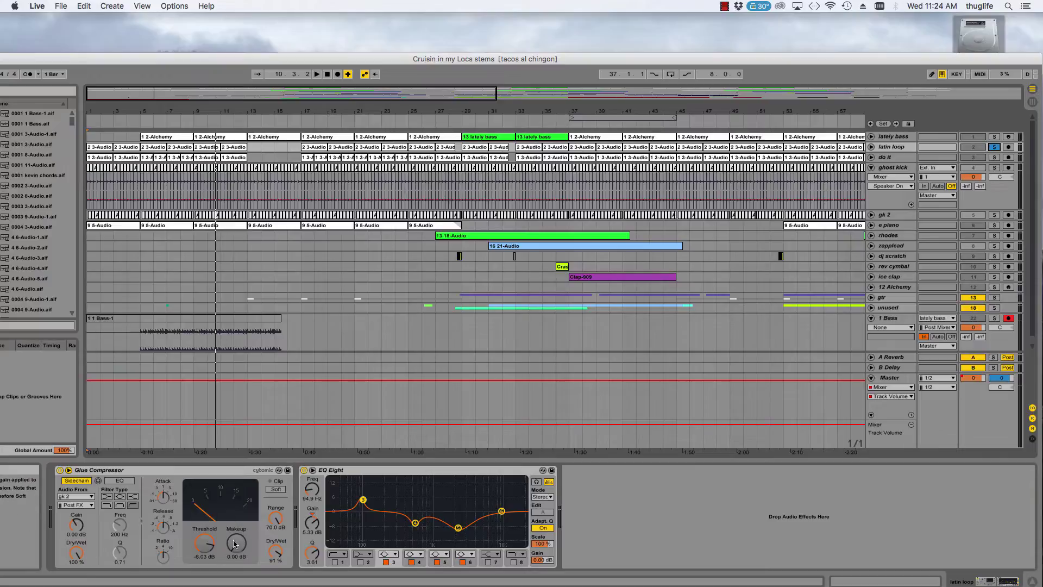
{"action": "left_click", "coordinate": [317, 74]}
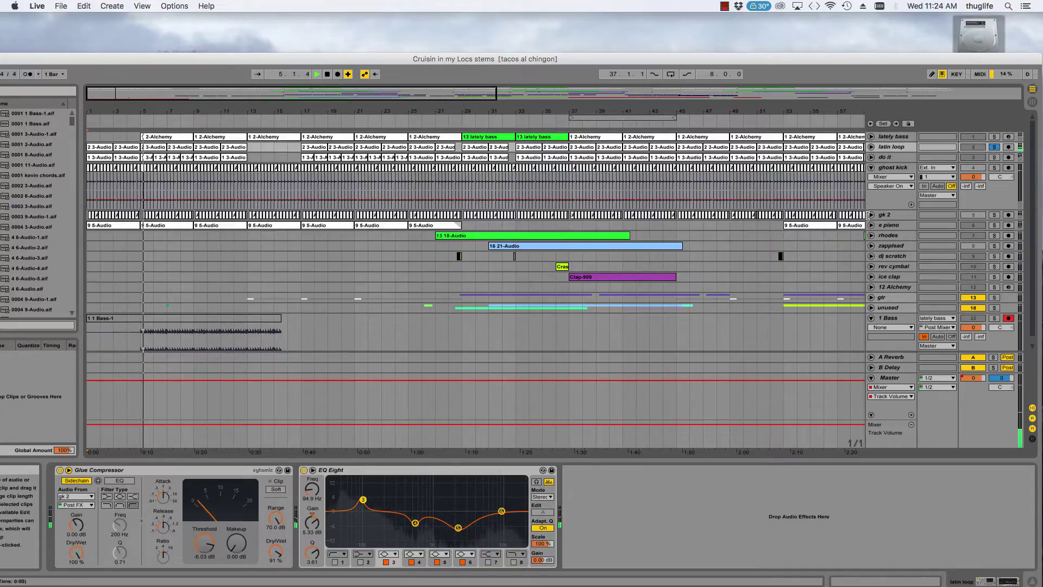
{"action": "left_click", "coordinate": [870, 215]}
{"action": "left_click_drag", "start_coordinate": [183, 90], "coordinate": [183, 141]}
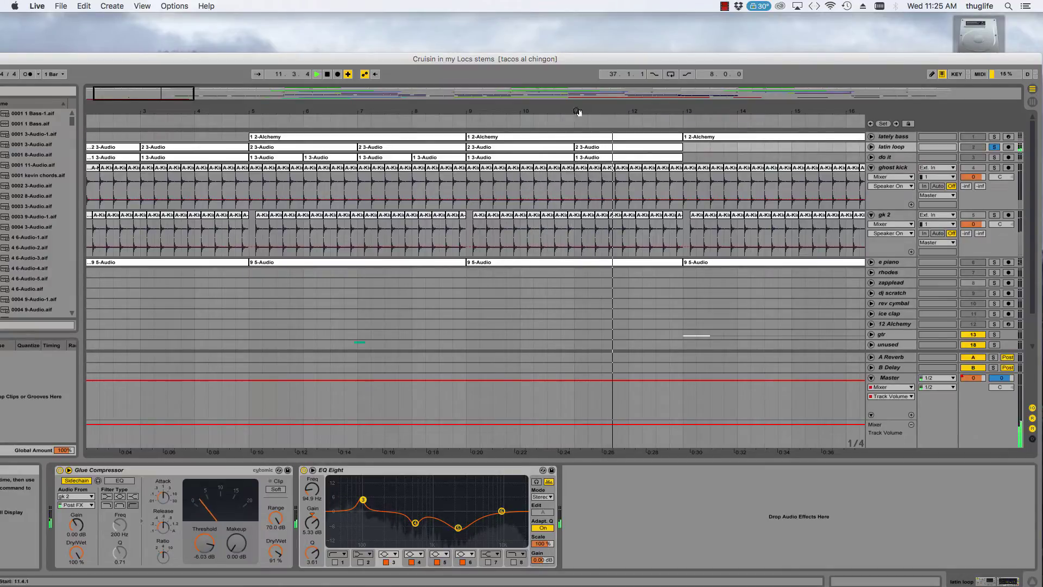
{"action": "left_click", "coordinate": [329, 76]}
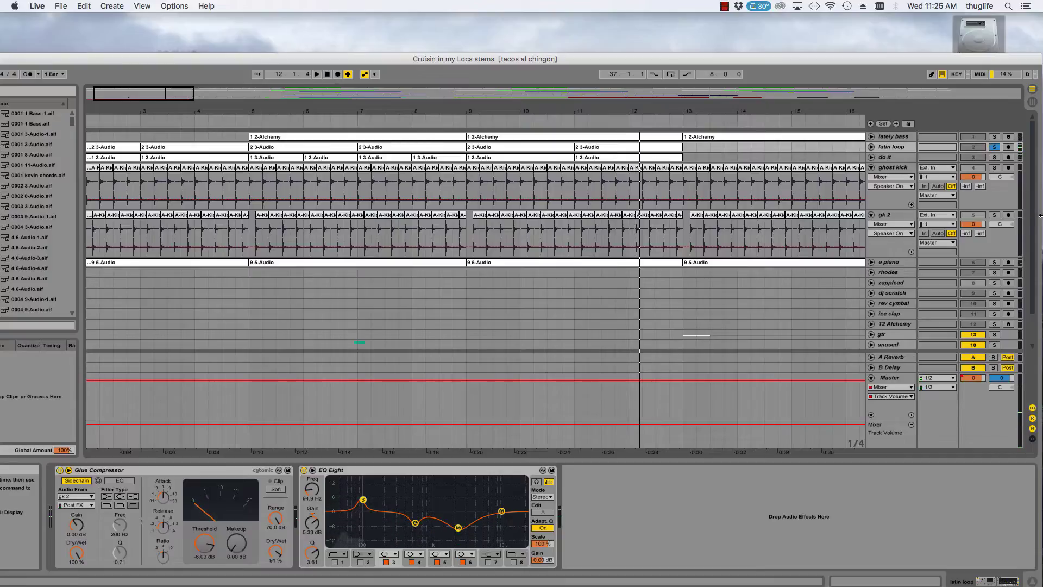
Solo only do it, show its sidechain devices, play it from the song's beginning, and stop playback.
{"action": "left_click", "coordinate": [891, 158]}
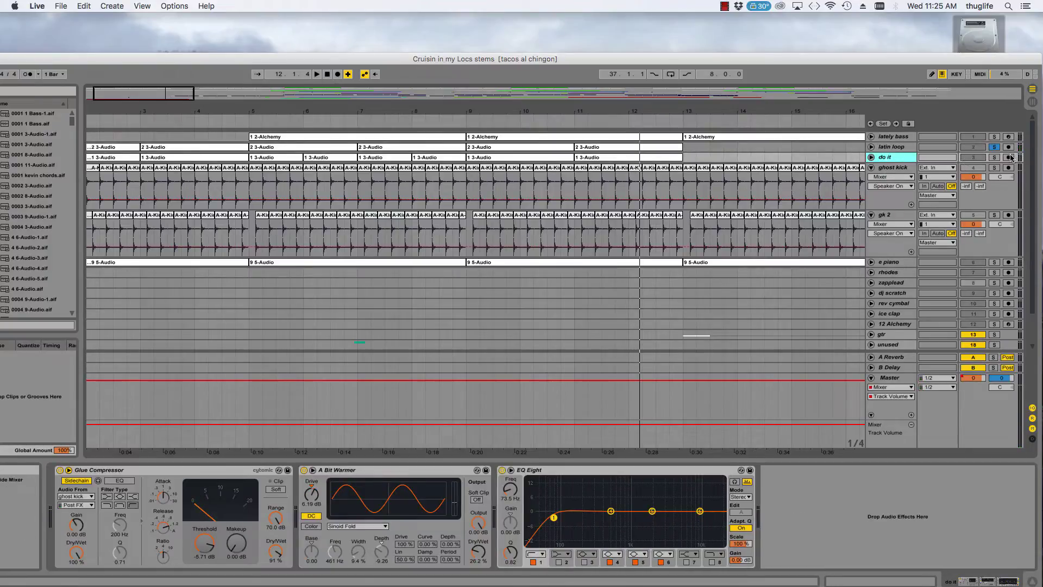
{"action": "left_click", "coordinate": [994, 157]}
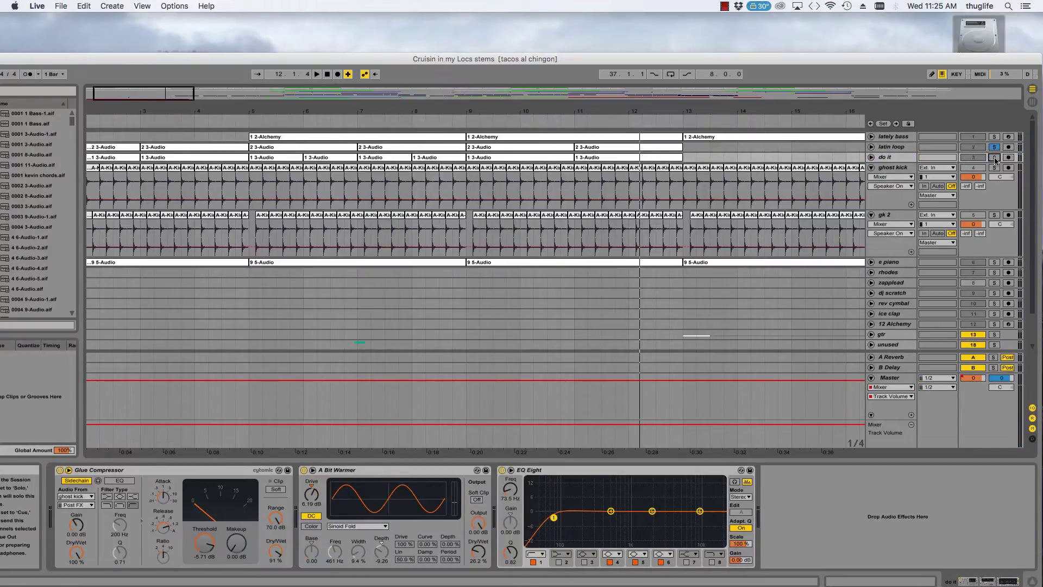
{"action": "left_click", "coordinate": [327, 73]}
{"action": "left_click", "coordinate": [316, 74]}
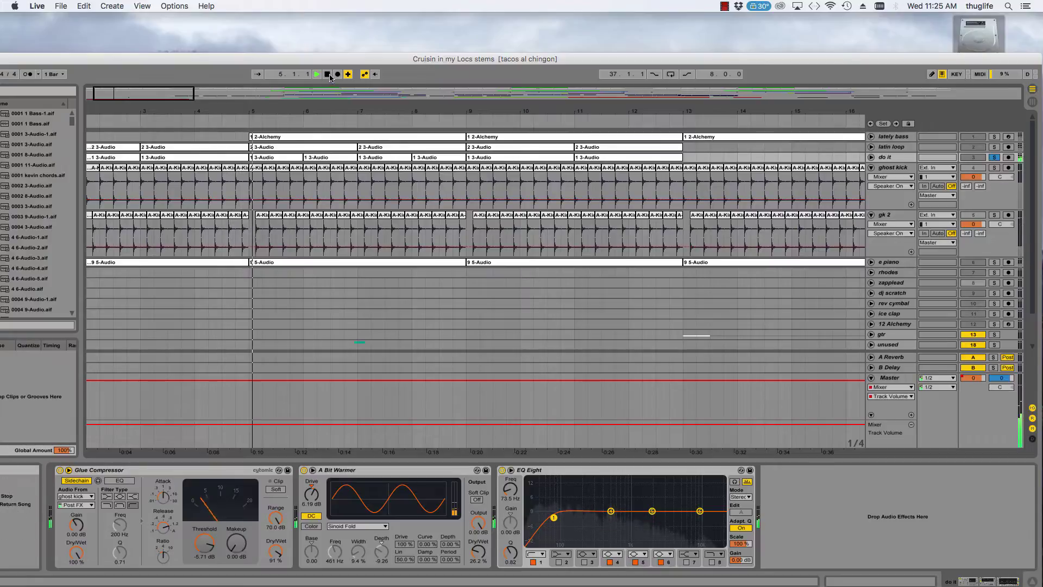
{"action": "key", "text": "space"}
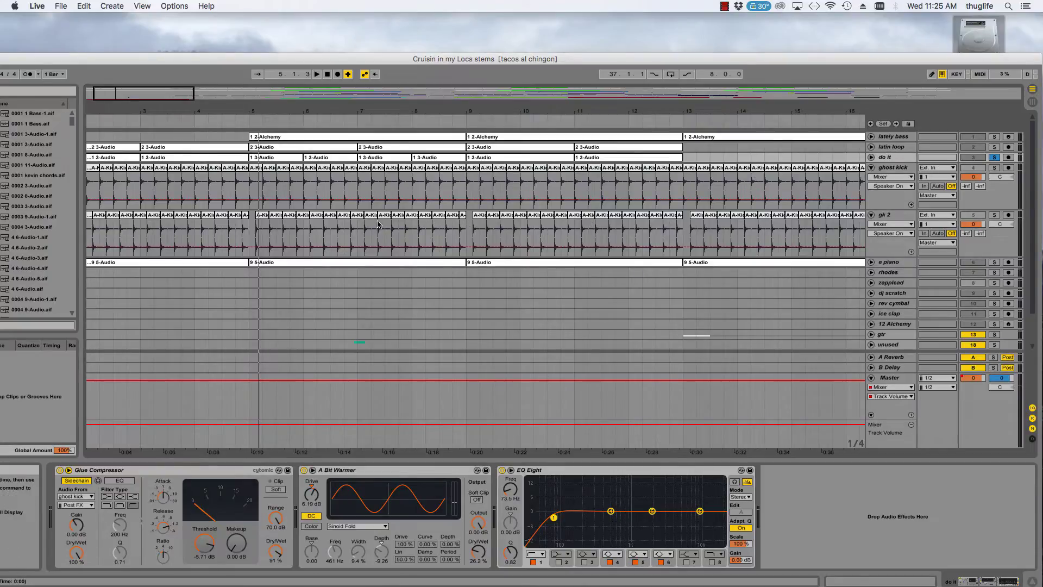
Fold the ghost kick and gk 2 tracks, compare the devices on do it and latin loop, and unsolo do it.
{"action": "left_click", "coordinate": [893, 147]}
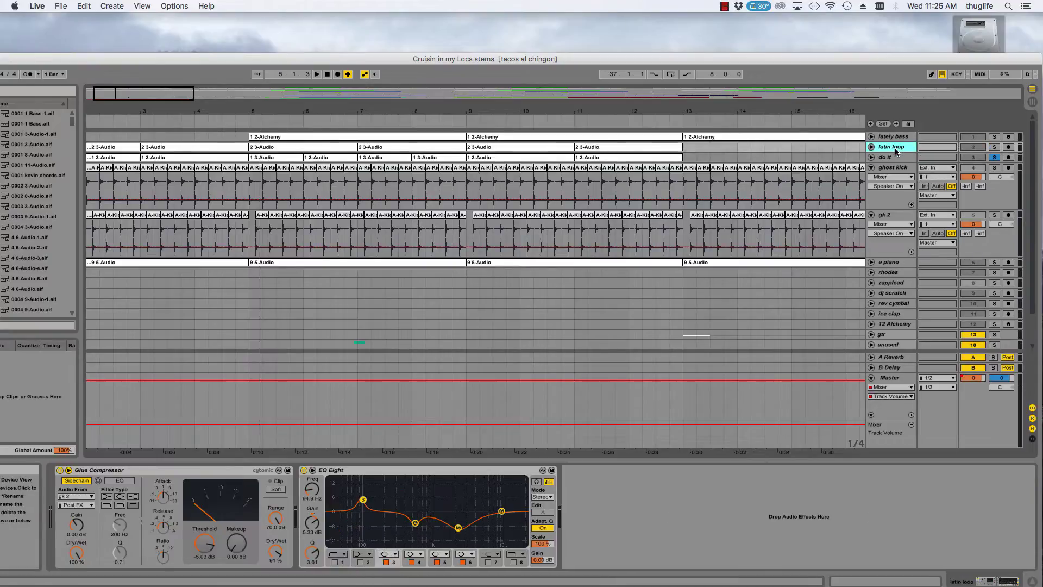
{"action": "left_click", "coordinate": [871, 167]}
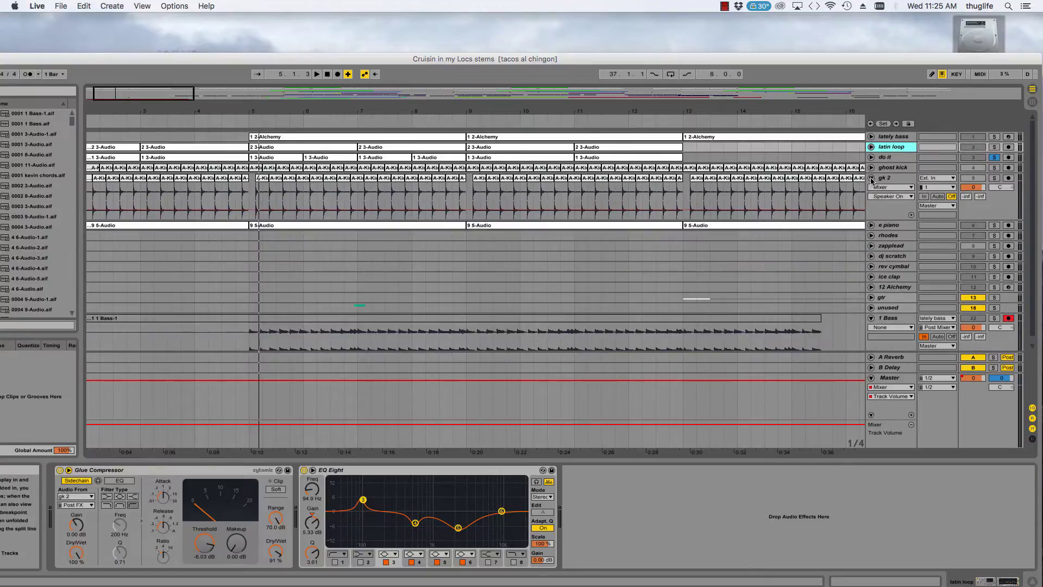
{"action": "left_click", "coordinate": [871, 178]}
{"action": "left_click", "coordinate": [910, 157]}
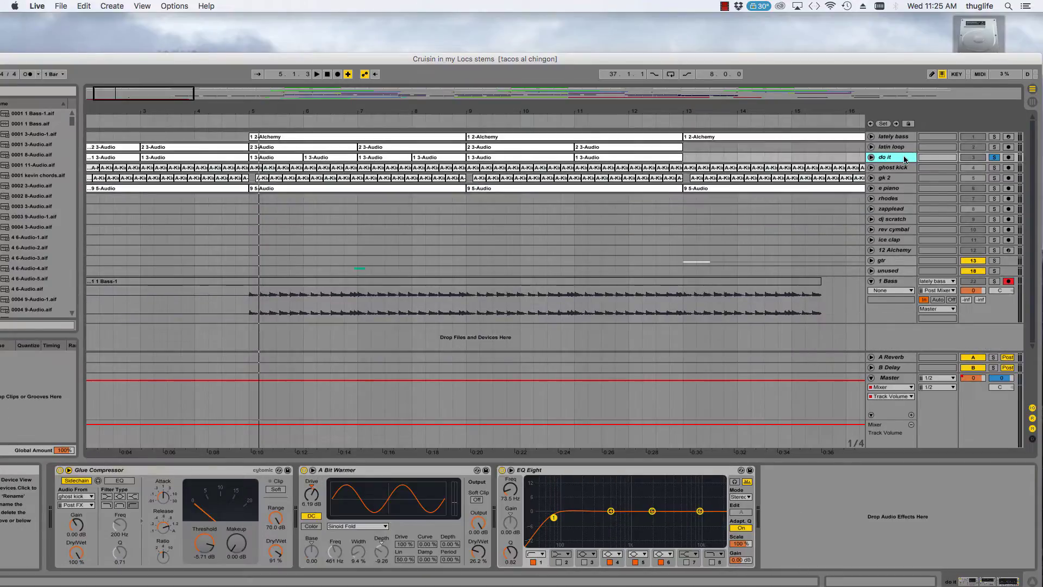
{"action": "left_click", "coordinate": [904, 147]}
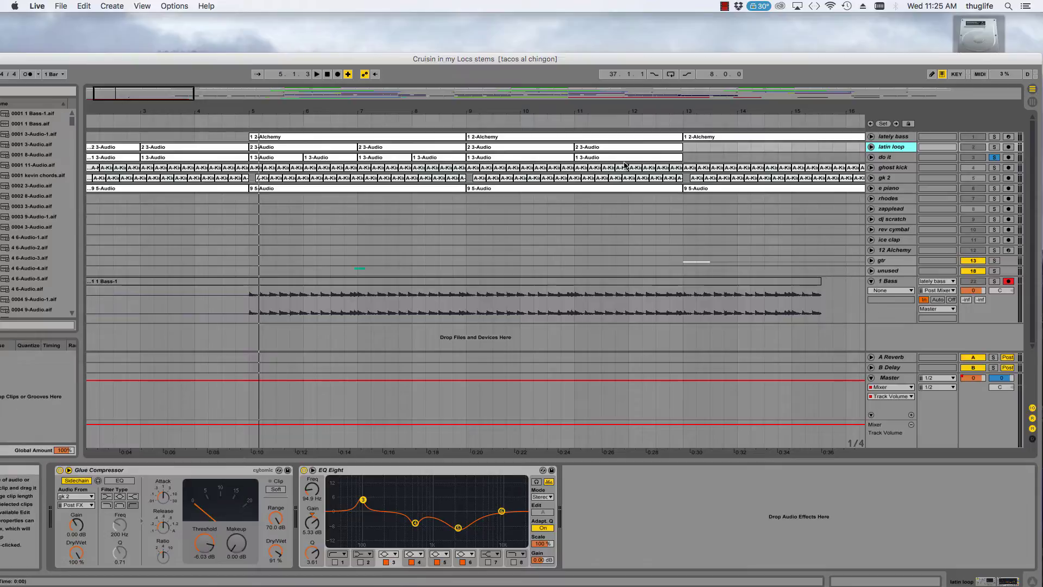
{"action": "left_click", "coordinate": [999, 158]}
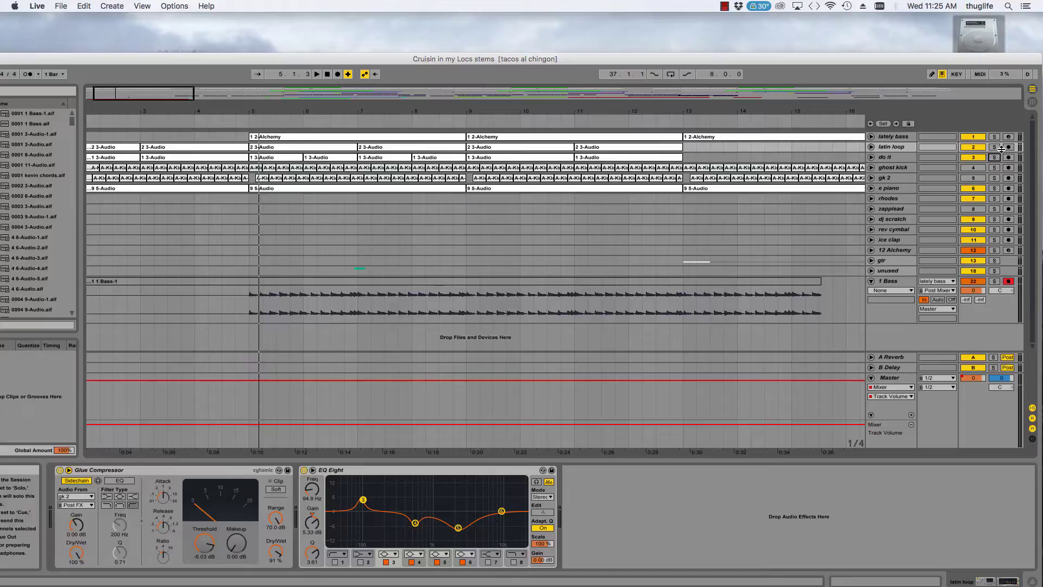
Move the Live window aside, switch to Word, and bring up the Get That Money stems document.
{"action": "double_click", "coordinate": [913, 57]}
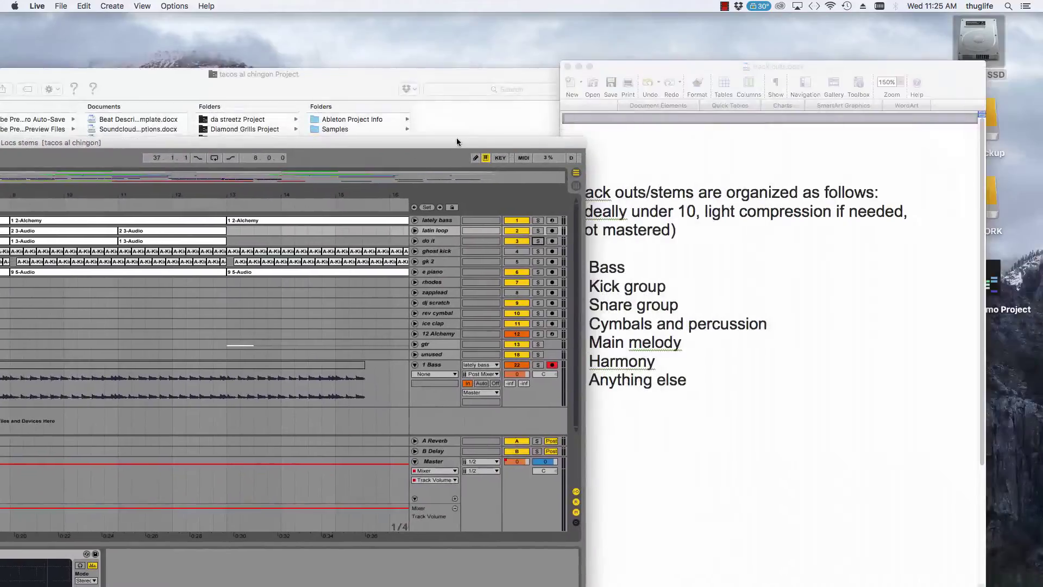
{"action": "left_click_drag", "start_coordinate": [456, 141], "coordinate": [393, 87]}
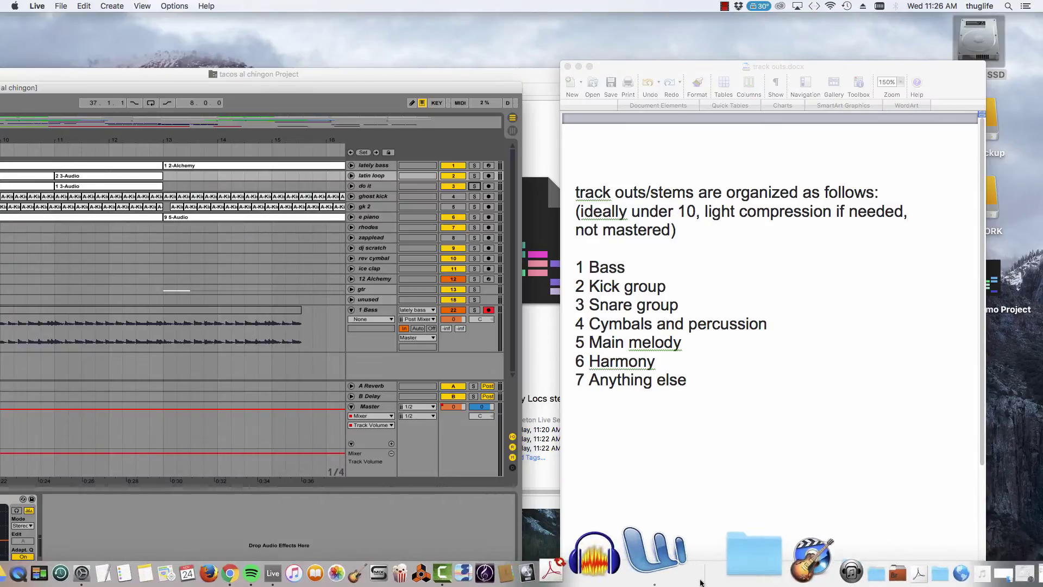
{"action": "left_click", "coordinate": [694, 568]}
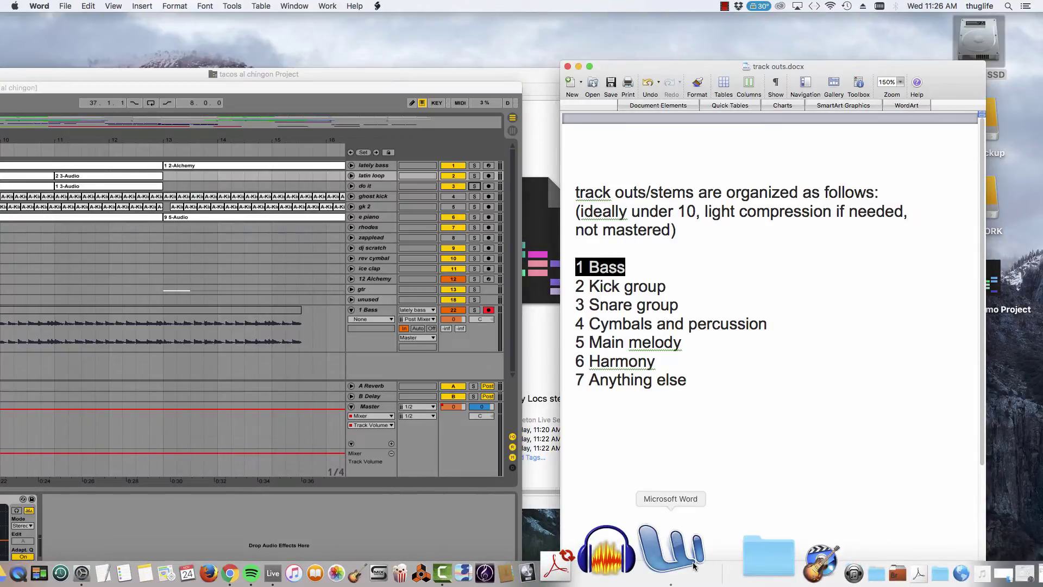
{"action": "left_click", "coordinate": [954, 563]}
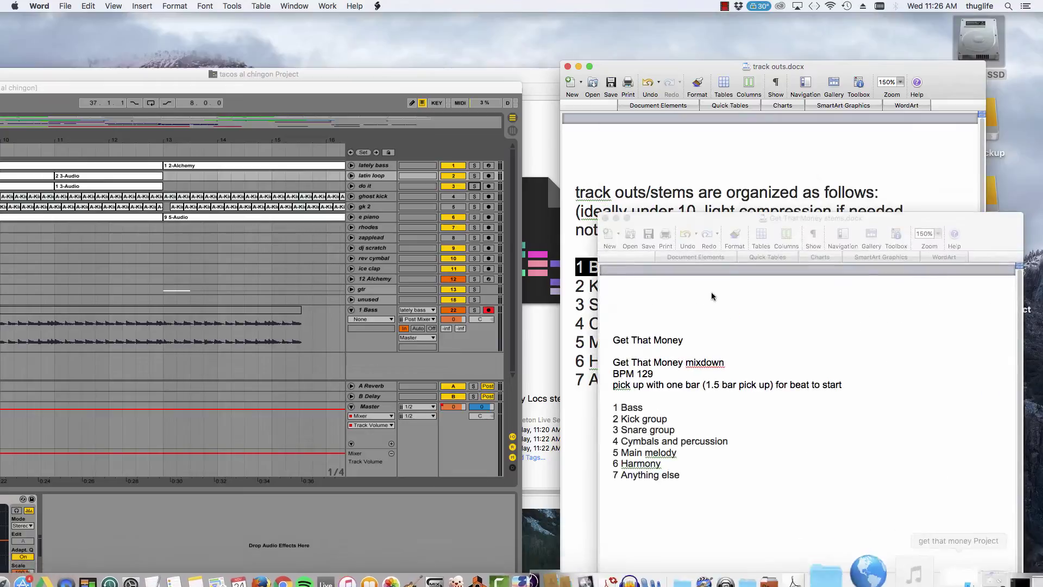
Start saving a copy of the document as Cruisin in my Locs stems, choosing the tacos al chingon Project folder.
{"action": "left_click", "coordinate": [65, 6]}
{"action": "left_click", "coordinate": [110, 104]}
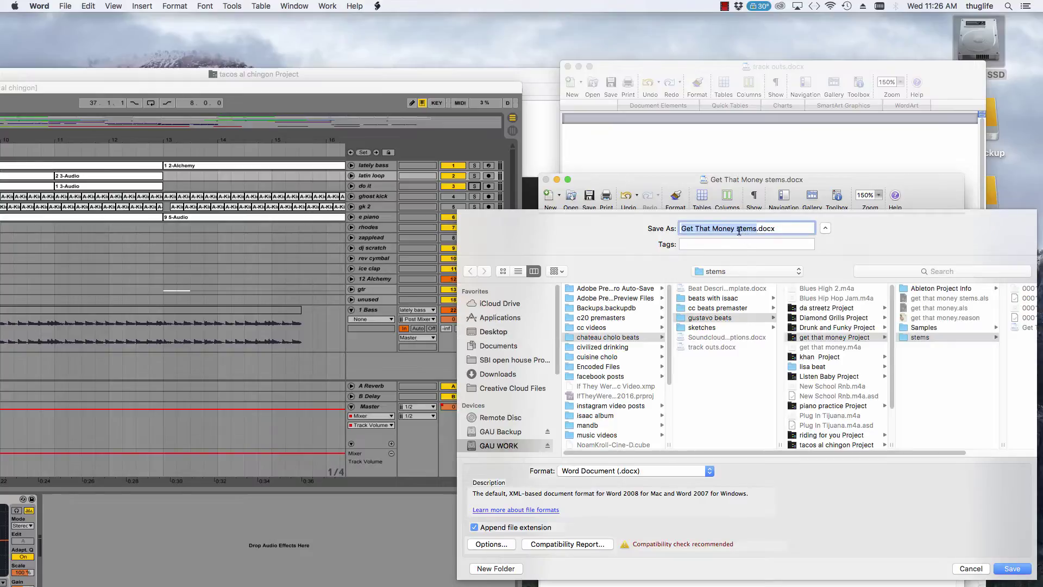
{"action": "left_click", "coordinate": [737, 230]}
{"action": "left_click_drag", "start_coordinate": [733, 229], "coordinate": [645, 229]}
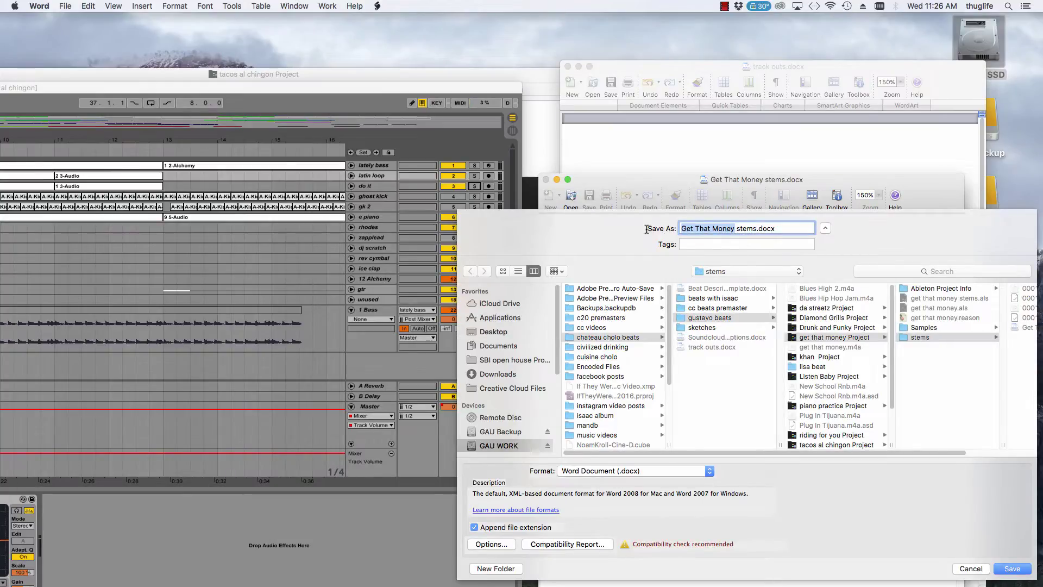
{"action": "type", "text": "Cruisin in"}
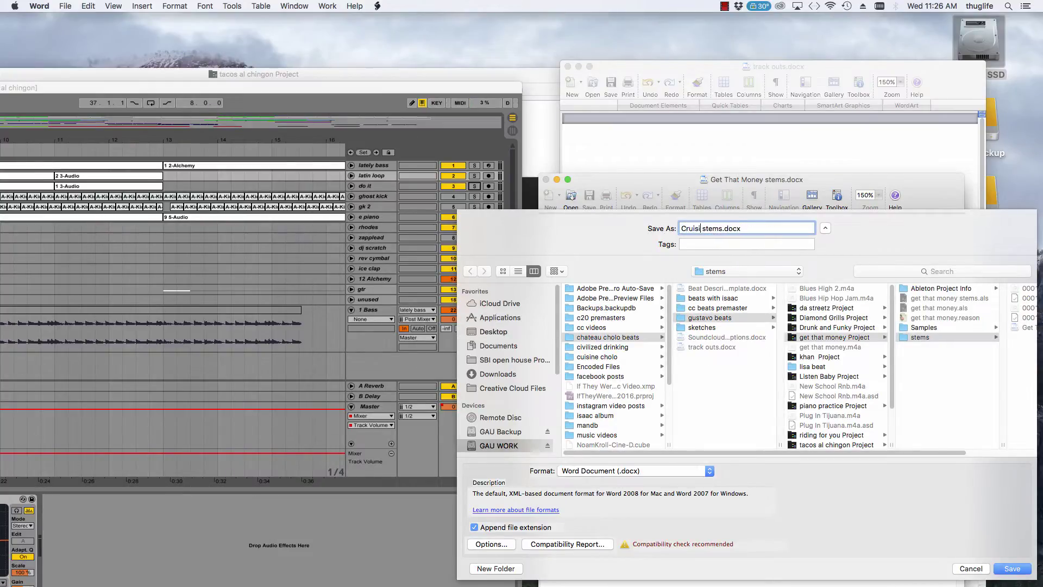
{"action": "type", "text": " my Locs"}
{"action": "scroll", "coordinate": [837, 408], "scroll_direction": "down", "scroll_amount": 2}
{"action": "left_click", "coordinate": [837, 412]}
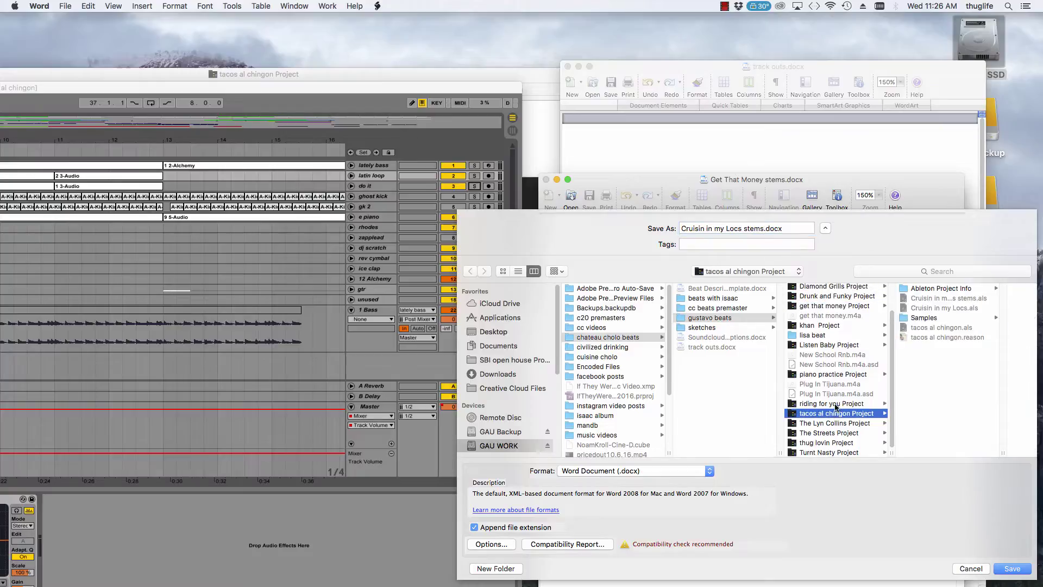
{"action": "left_click", "coordinate": [949, 301]}
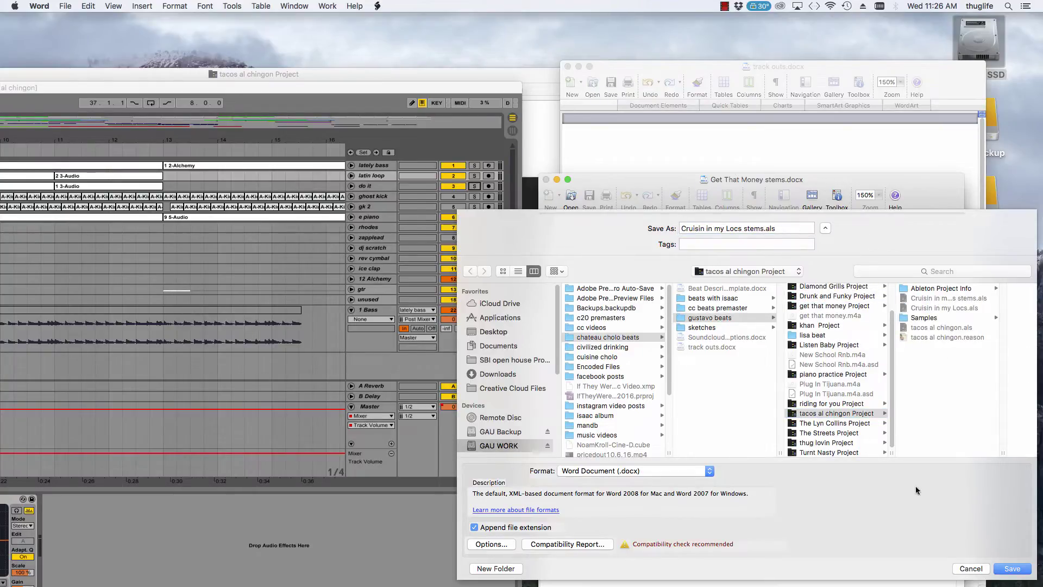
{"action": "left_click", "coordinate": [1012, 568]}
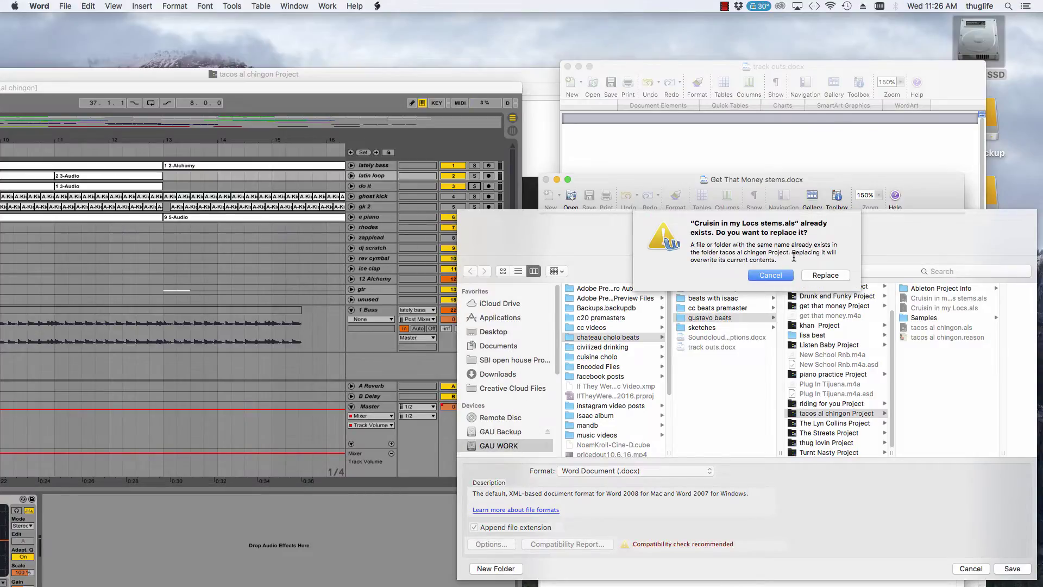
{"action": "left_click", "coordinate": [768, 275]}
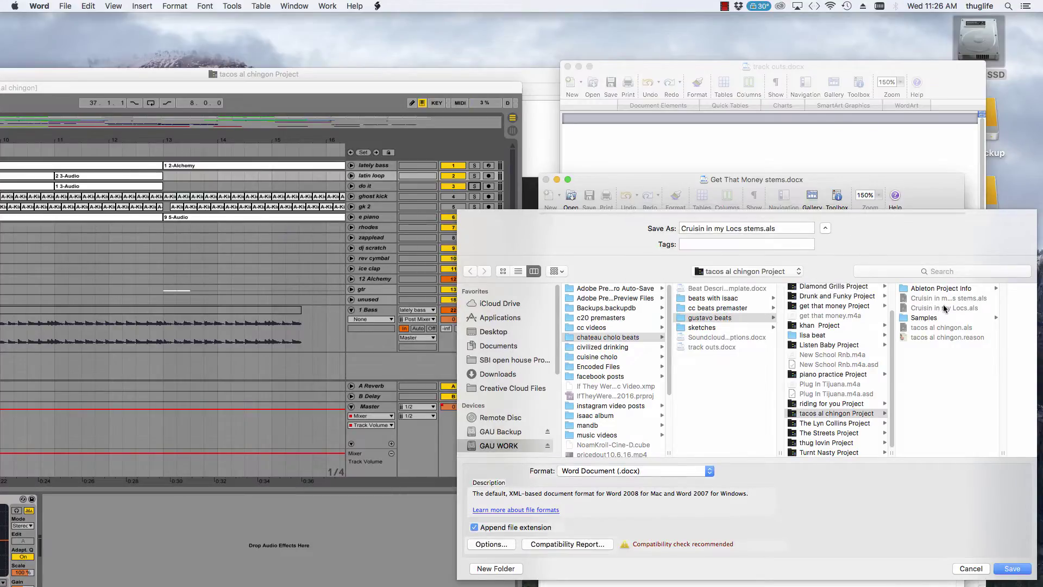
{"action": "left_click", "coordinate": [809, 244]}
{"action": "double_click", "coordinate": [788, 228]}
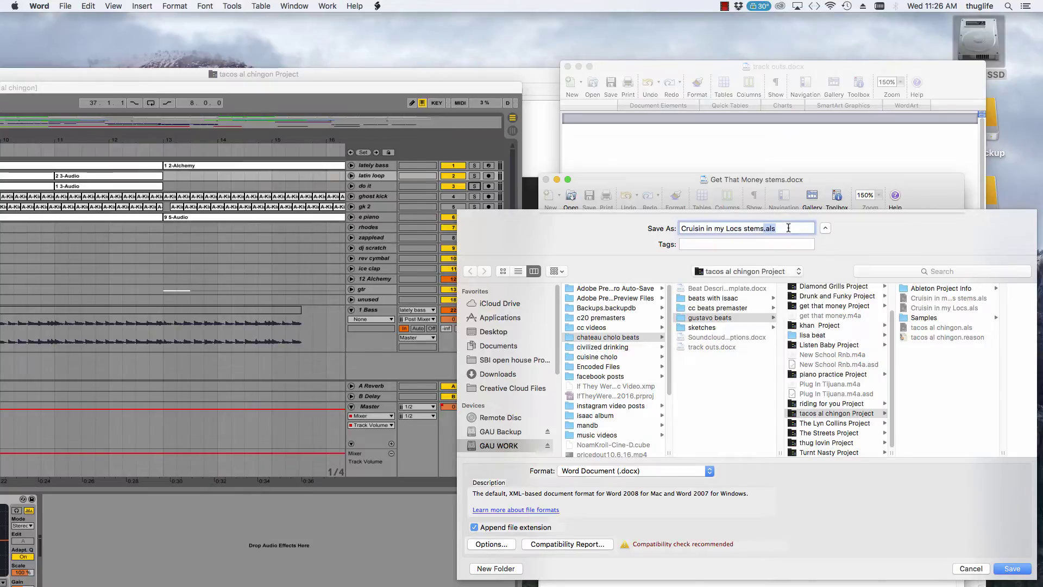
{"action": "key", "text": "BackSpace"}
{"action": "key", "text": "BackSpace"}
Create a new folder named stems in the tacos al chingon Project folder and save the document copy there.
{"action": "left_click", "coordinate": [496, 568]}
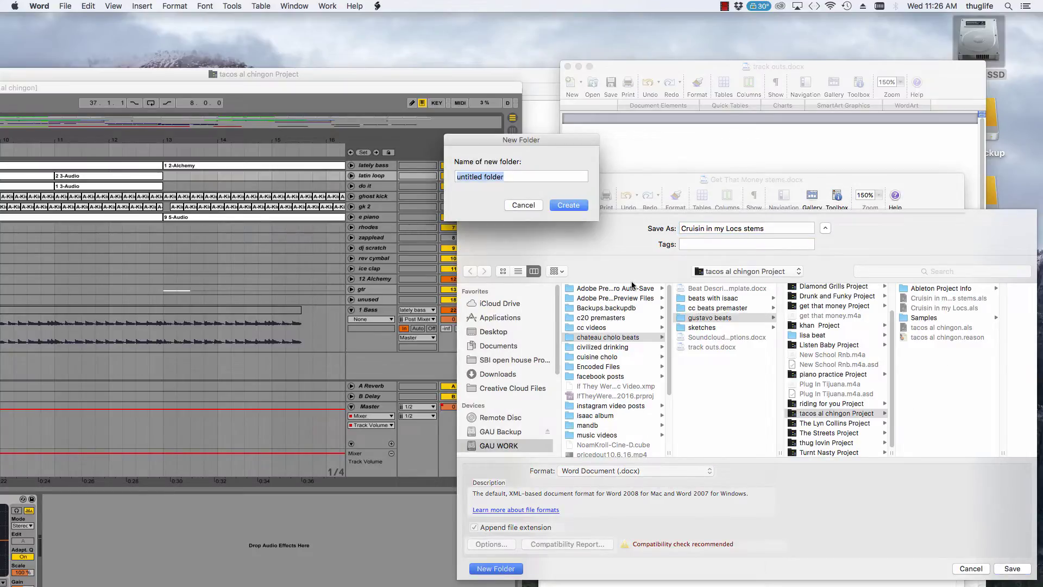
{"action": "type", "text": "stems"}
{"action": "left_click", "coordinate": [571, 205]}
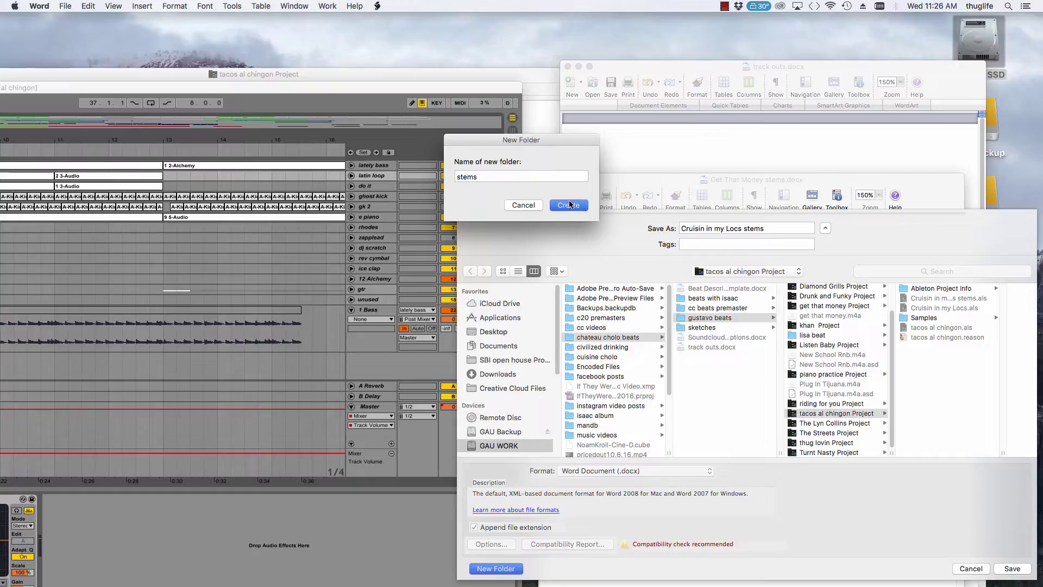
{"action": "left_click", "coordinate": [1010, 571]}
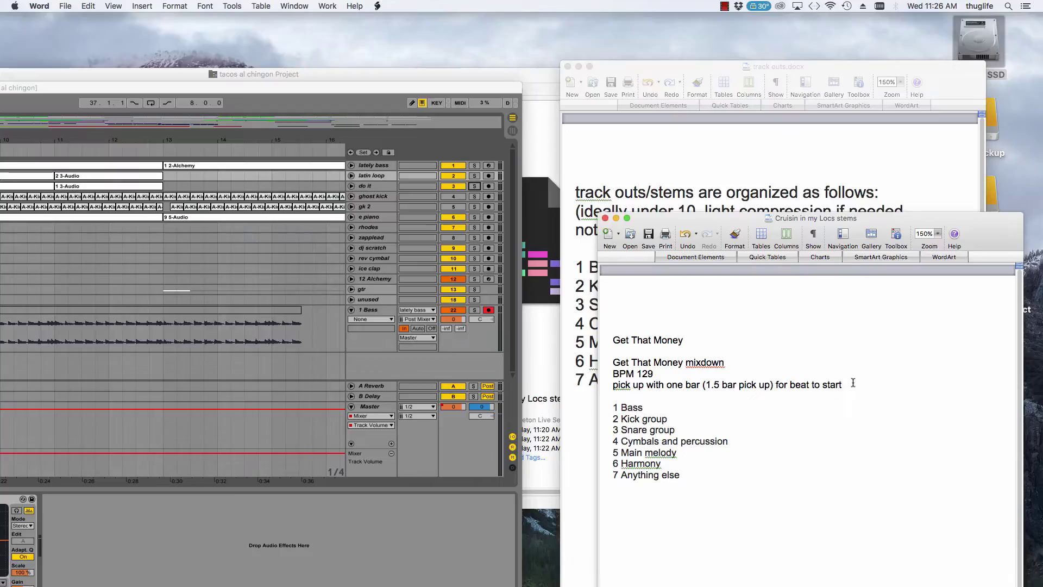
Delete the BPM and pick-up lines from the notes and replace the title with Cruisin in my Locs.
{"action": "left_click_drag", "start_coordinate": [853, 383], "coordinate": [671, 362]}
{"action": "left_click", "coordinate": [688, 364]}
{"action": "left_click_drag", "start_coordinate": [867, 385], "coordinate": [615, 373]}
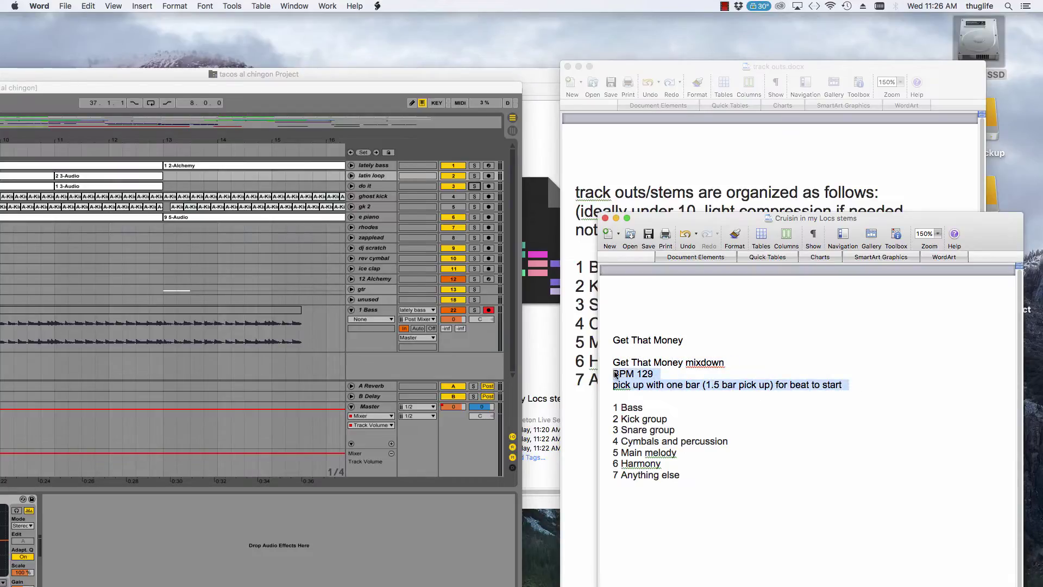
{"action": "key", "text": "BackSpace"}
{"action": "left_click_drag", "start_coordinate": [690, 340], "coordinate": [611, 340]}
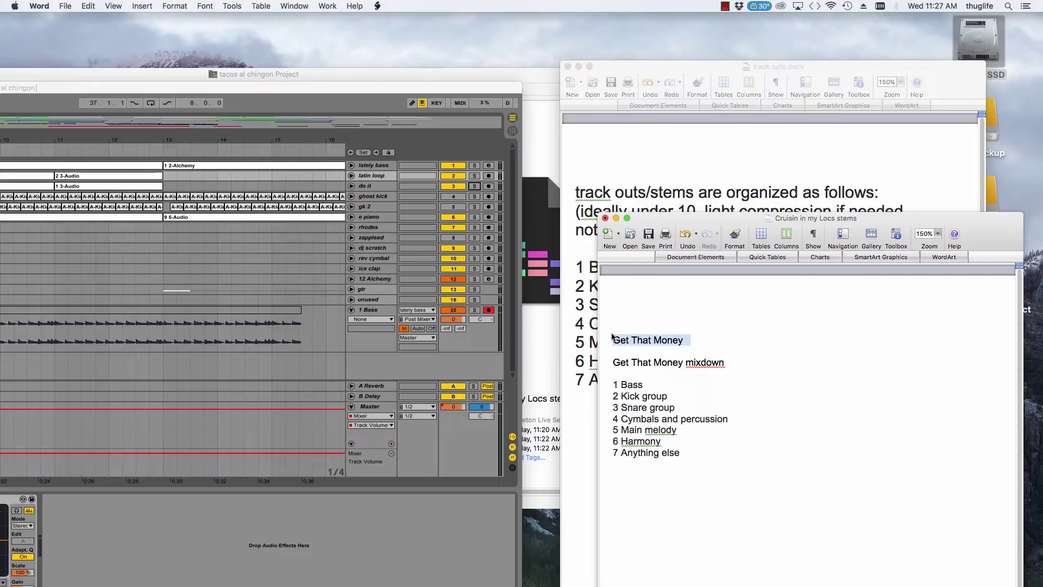
{"action": "type", "text": "Cruisin in my Locs"}
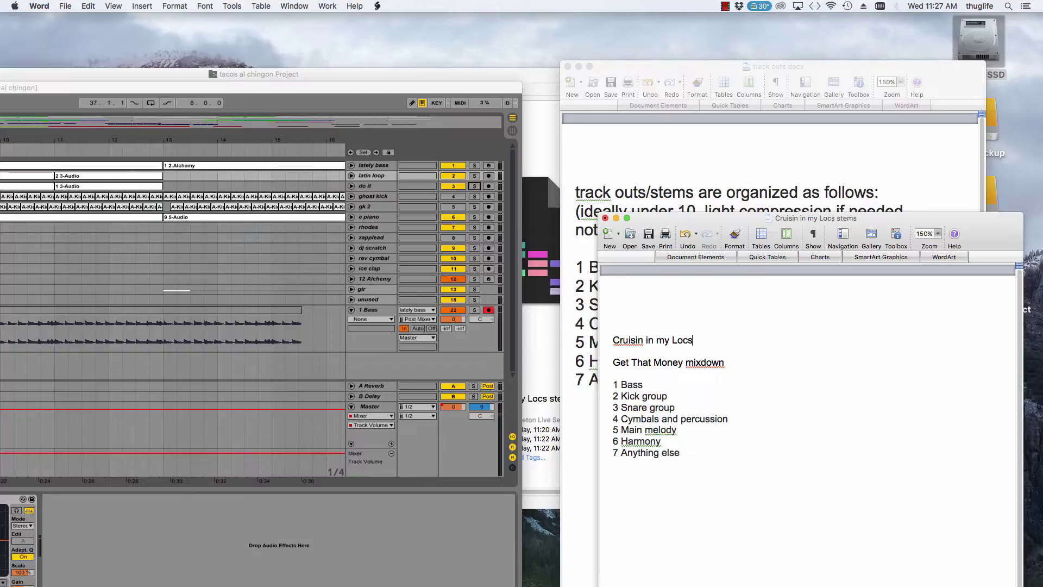
Replace Get That Money with Cruisin in my Locs in the mixdown line of the notes.
{"action": "left_click", "coordinate": [679, 371]}
{"action": "left_click_drag", "start_coordinate": [685, 363], "coordinate": [625, 364]}
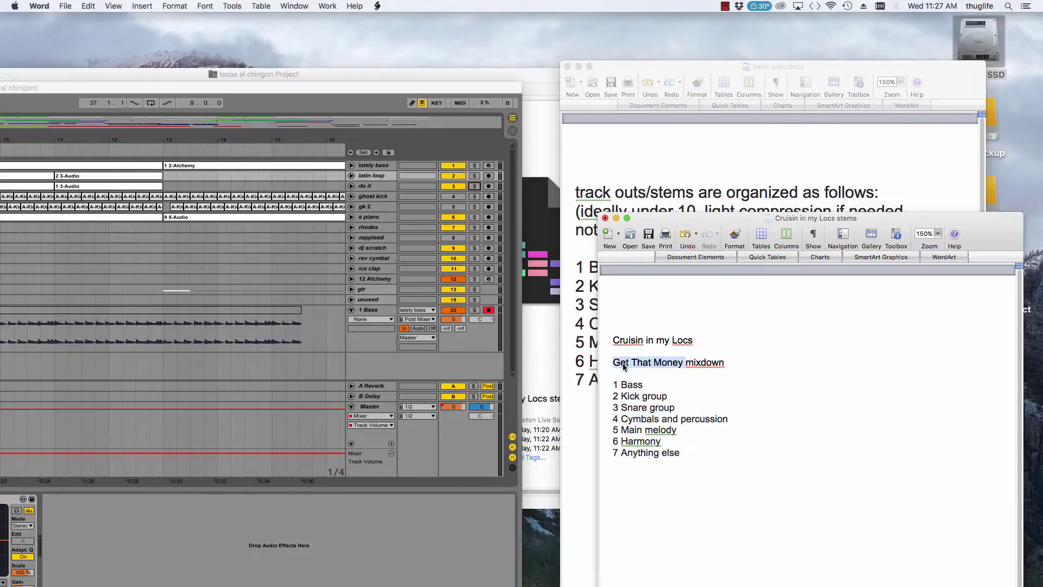
{"action": "type", "text": "Crui"}
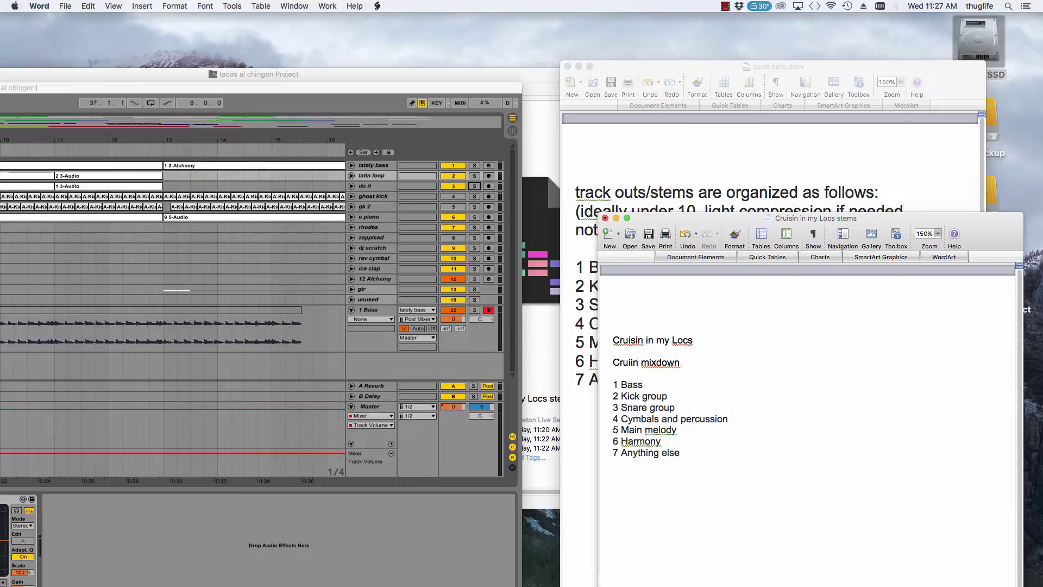
{"action": "type", "text": "sin in my "}
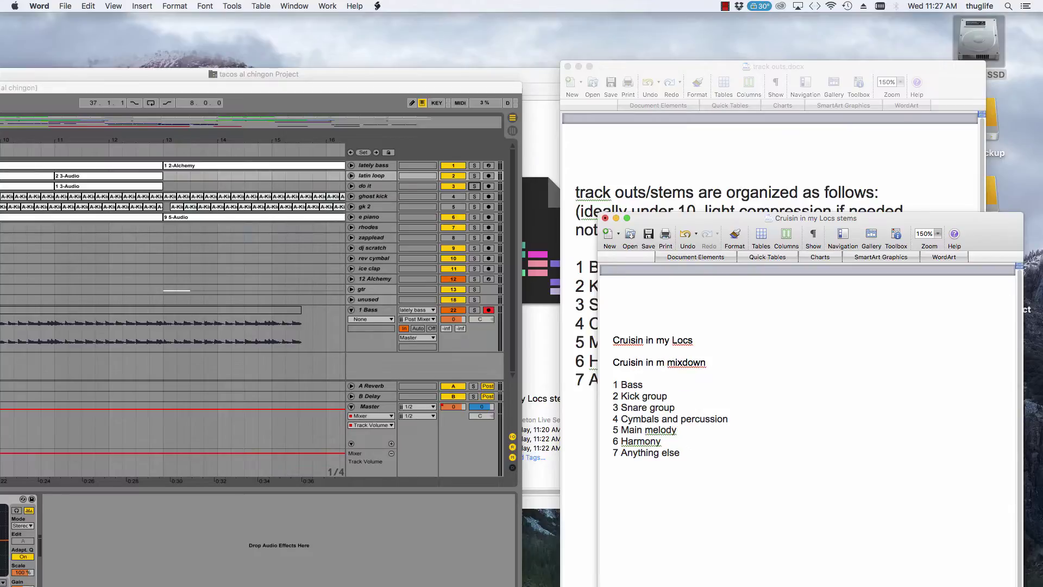
{"action": "type", "text": "Locs"}
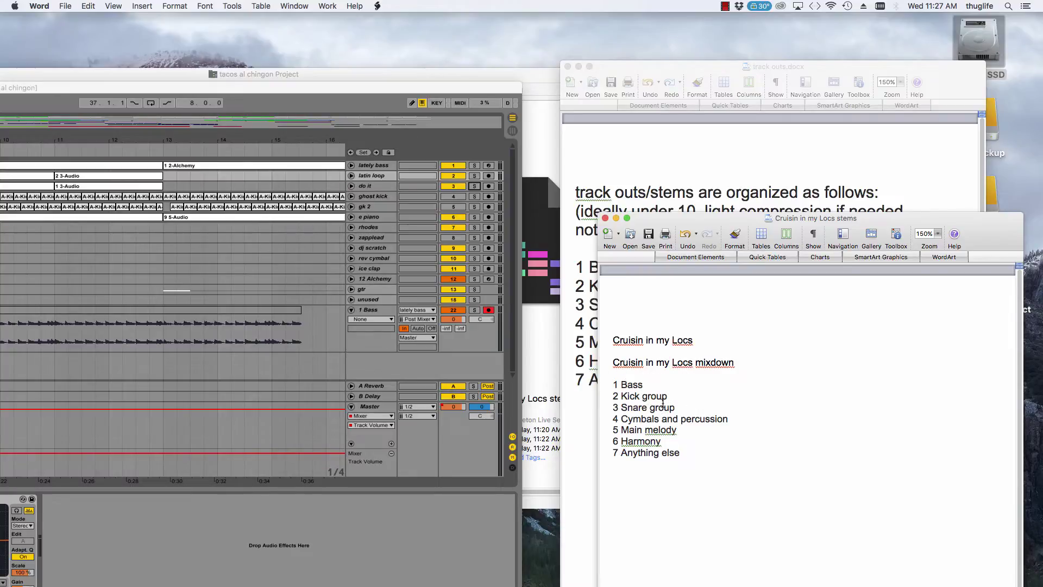
Change stem list item 2 to Latin Loop and item 3 to Do It Sample.
{"action": "left_click_drag", "start_coordinate": [671, 397], "coordinate": [622, 398]}
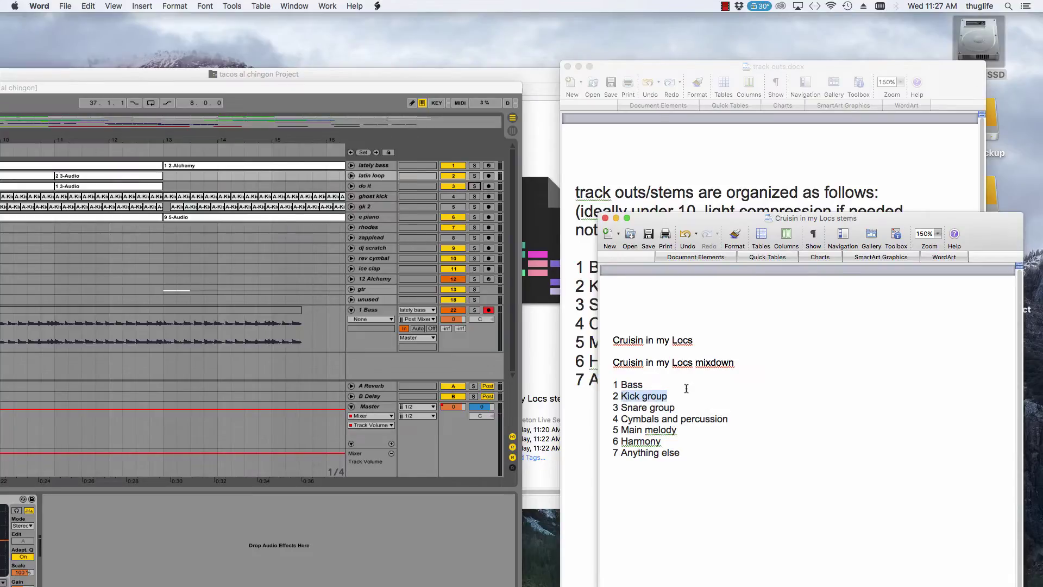
{"action": "type", "text": "Latin"}
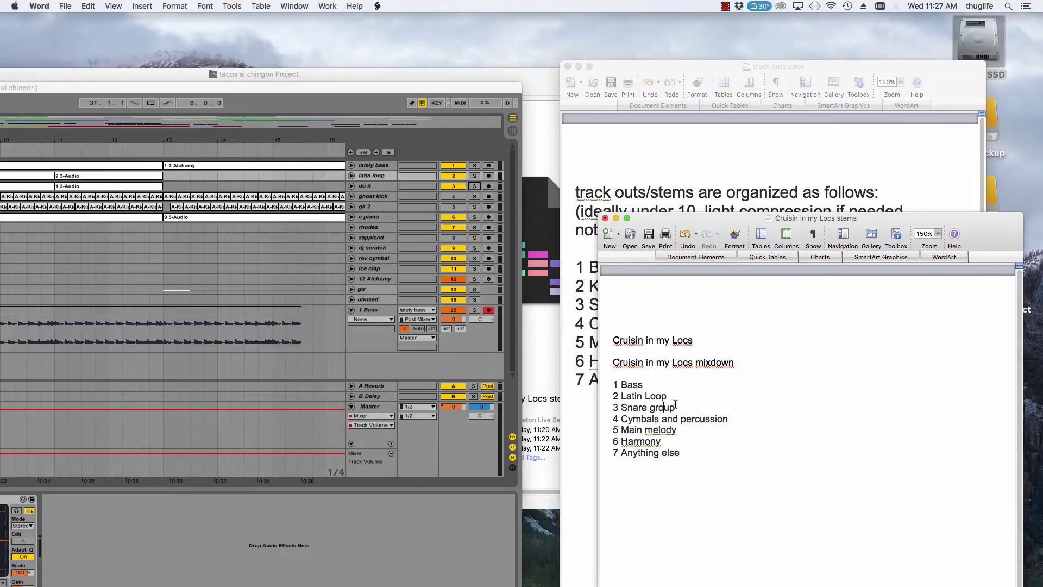
{"action": "left_click_drag", "start_coordinate": [675, 406], "coordinate": [630, 409]}
{"action": "type", "text": "Do"}
{"action": "type", "text": " I"}
{"action": "type", "text": "t SD"}
Switch to Live and reposition its window so the arrangement and the track names are in view.
{"action": "double_click", "coordinate": [366, 84]}
{"action": "left_click_drag", "start_coordinate": [768, 37], "coordinate": [478, 99]}
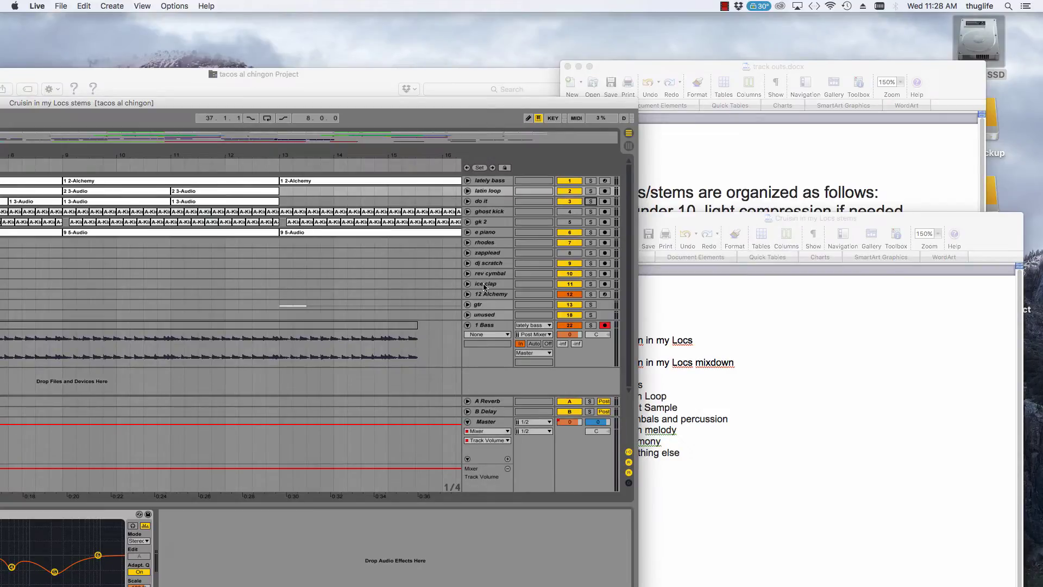
{"action": "left_click", "coordinate": [710, 342]}
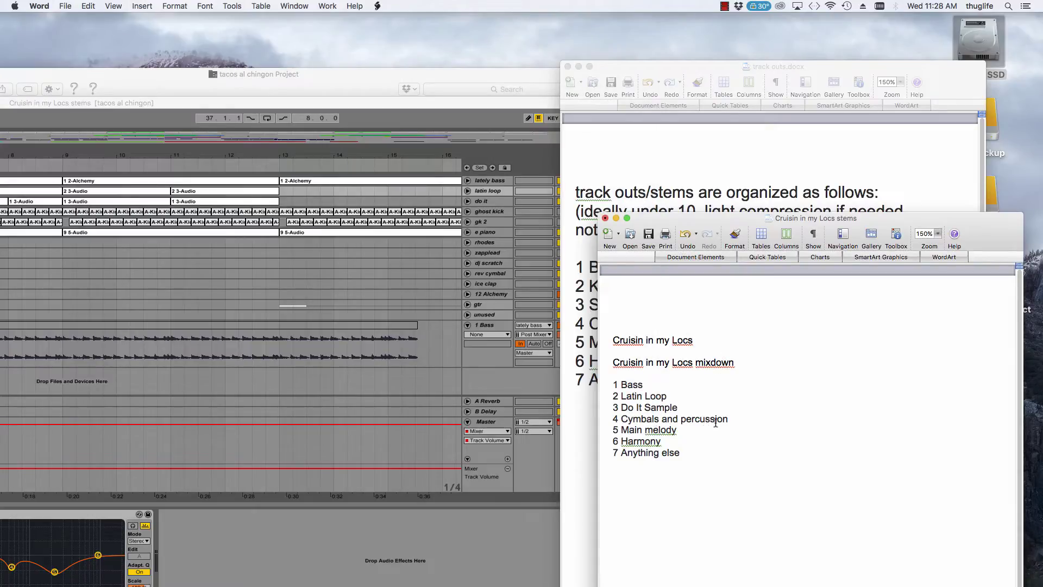
{"action": "left_click_drag", "start_coordinate": [415, 102], "coordinate": [804, 20]}
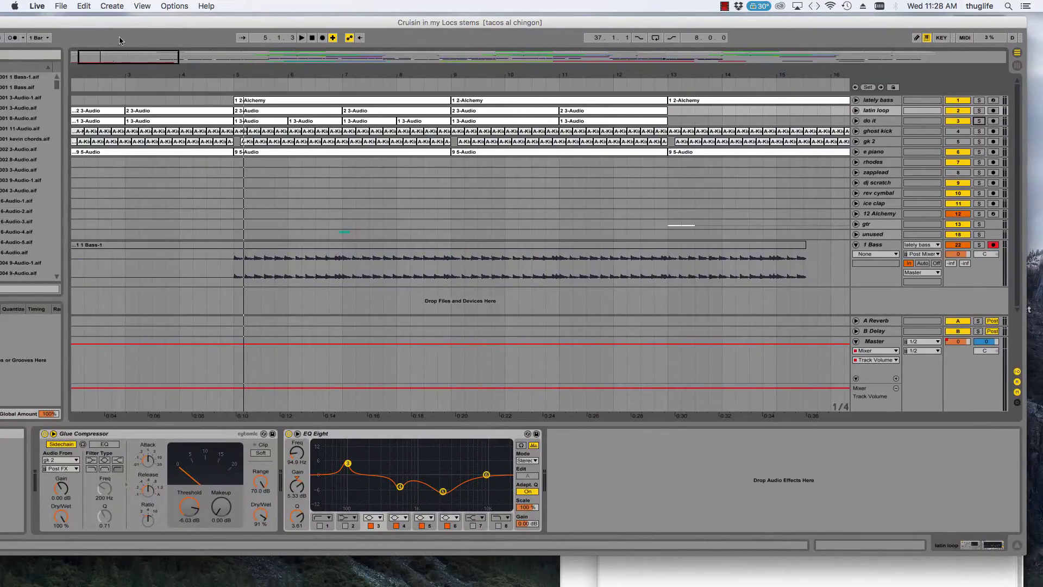
Insert a new audio track below 1 Bass and take its input from the latin loop track.
{"action": "left_click_drag", "start_coordinate": [121, 52], "coordinate": [122, 11]}
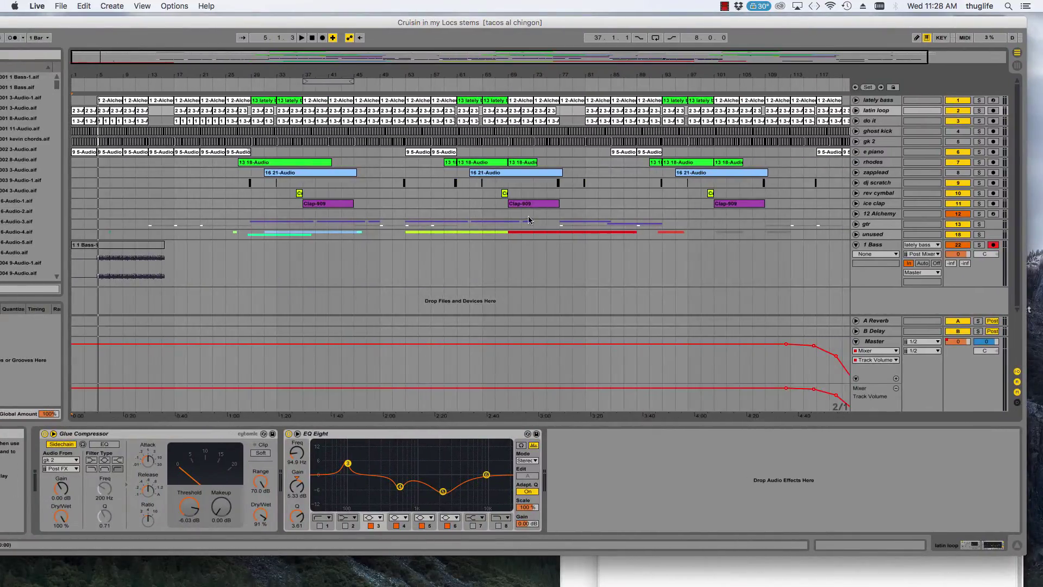
{"action": "left_click", "coordinate": [877, 246]}
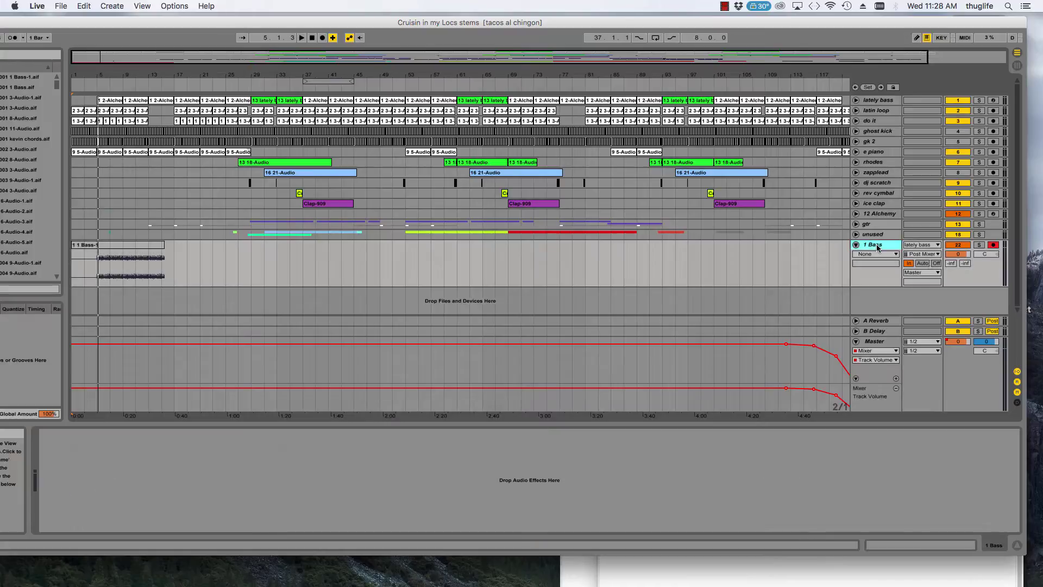
{"action": "key", "text": "super+t"}
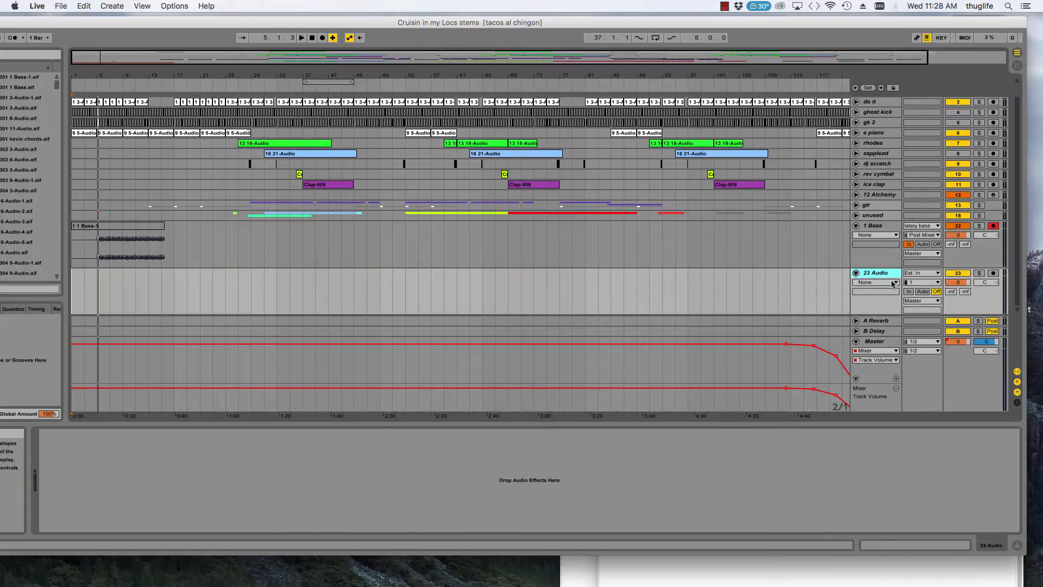
{"action": "left_click", "coordinate": [932, 273]}
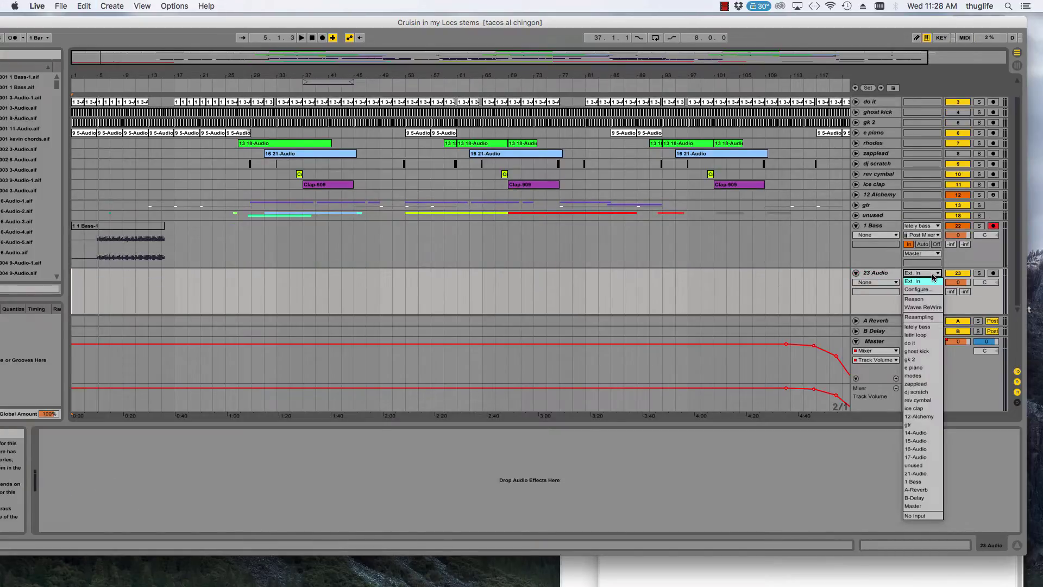
{"action": "left_click", "coordinate": [925, 336]}
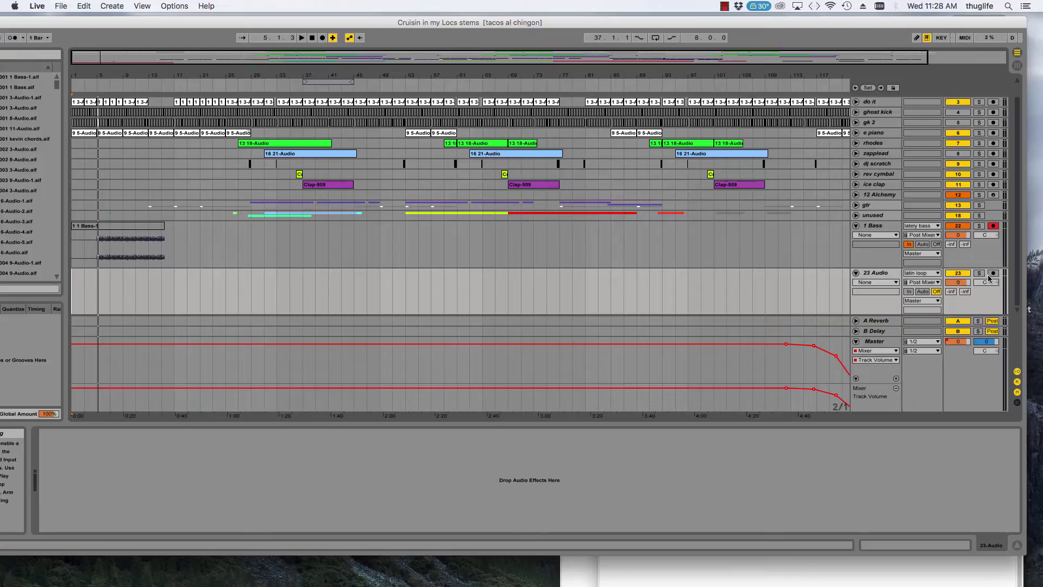
Arm the new audio track with monitoring set to In, and solo the latin loop track.
{"action": "left_click", "coordinate": [993, 272]}
{"action": "left_click", "coordinate": [908, 291]}
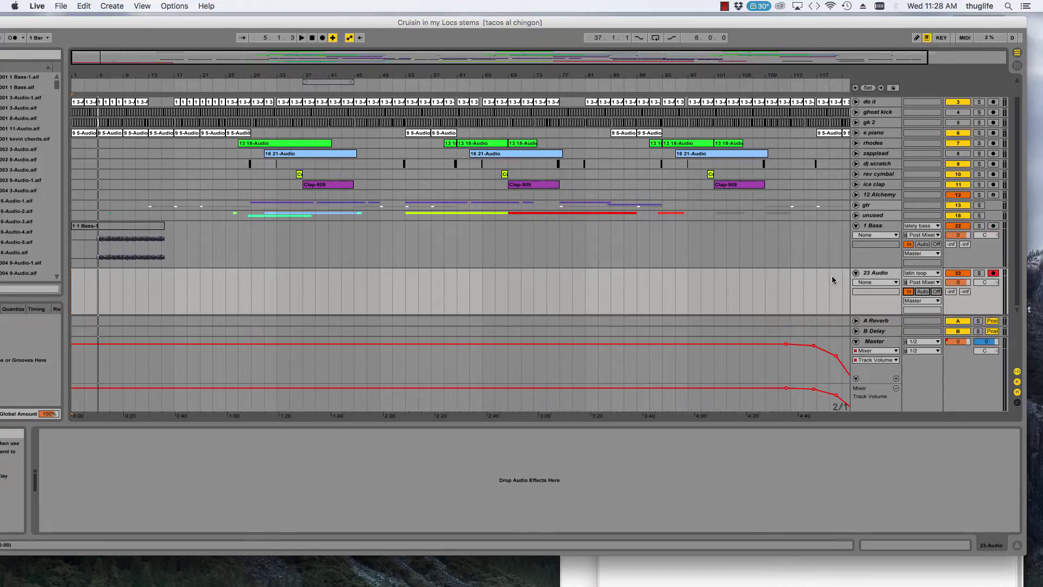
{"action": "scroll", "coordinate": [548, 132], "scroll_direction": "up", "scroll_amount": 2}
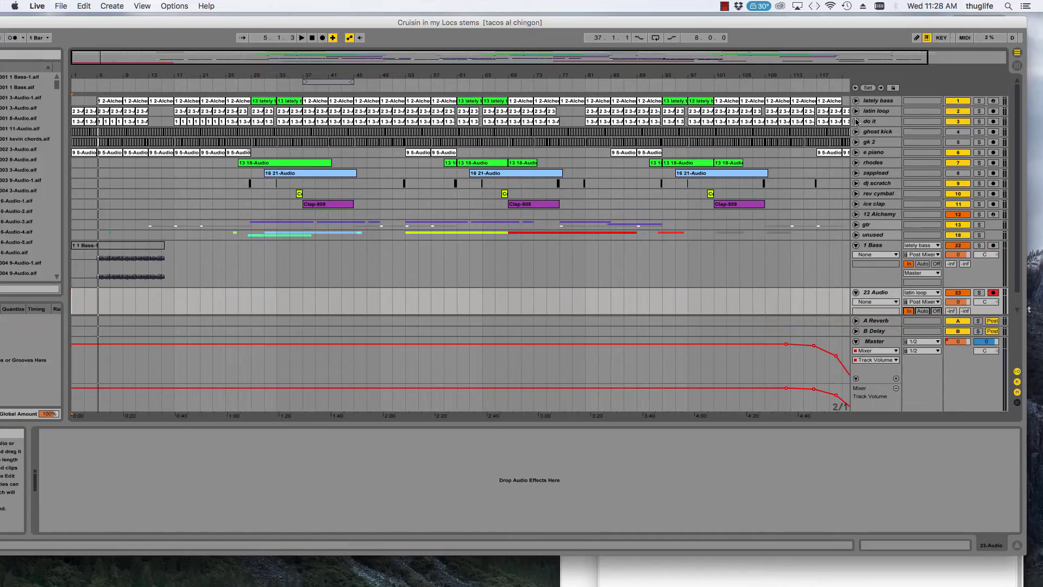
{"action": "left_click", "coordinate": [980, 112]}
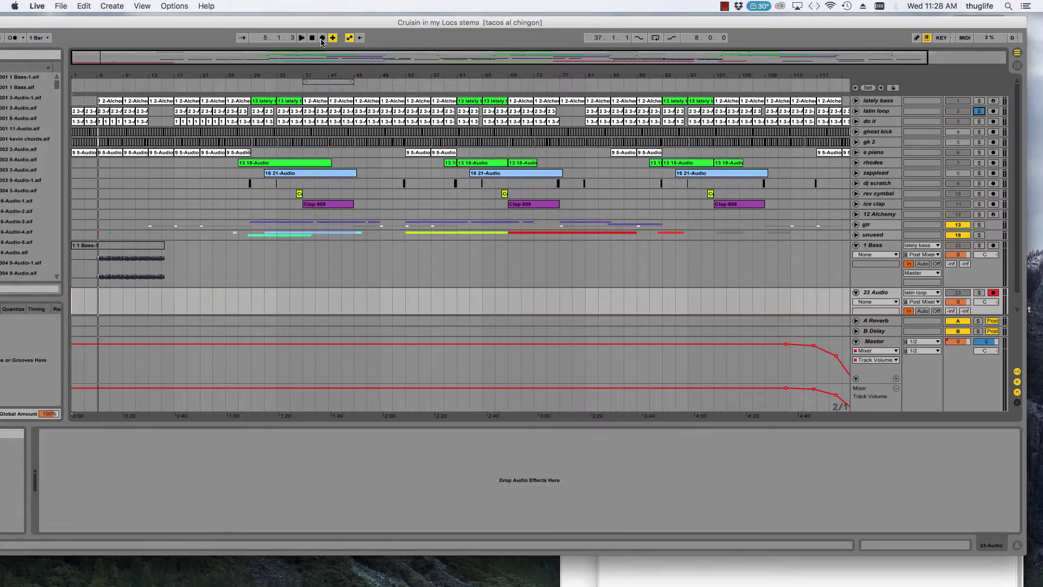
Record the soloed latin loop onto the new audio track from the start of the song, stopping around bar 11.
{"action": "left_click", "coordinate": [312, 38]}
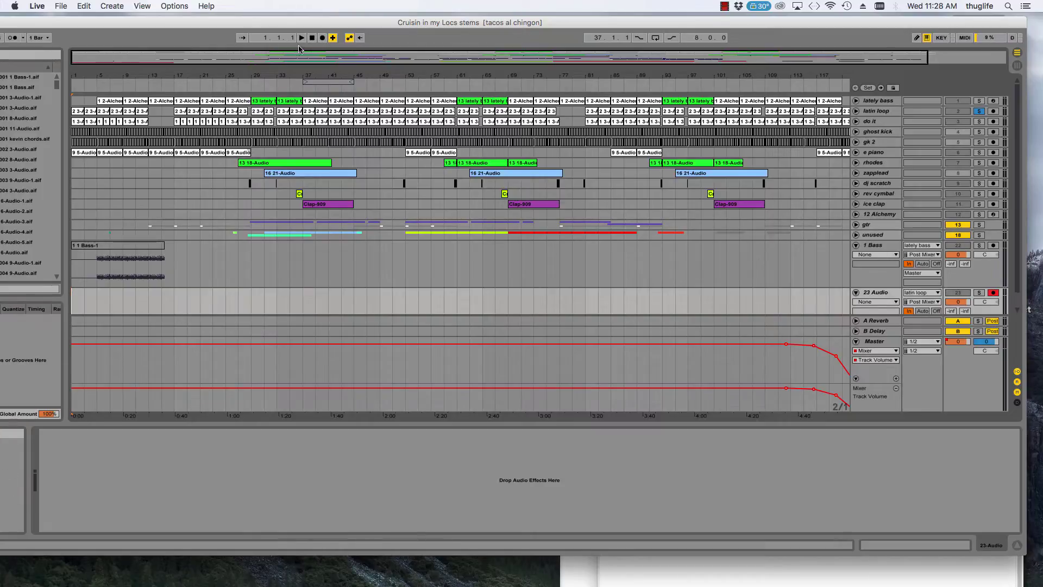
{"action": "left_click", "coordinate": [323, 38]}
{"action": "scroll", "coordinate": [504, 206], "scroll_direction": "down", "scroll_amount": 1}
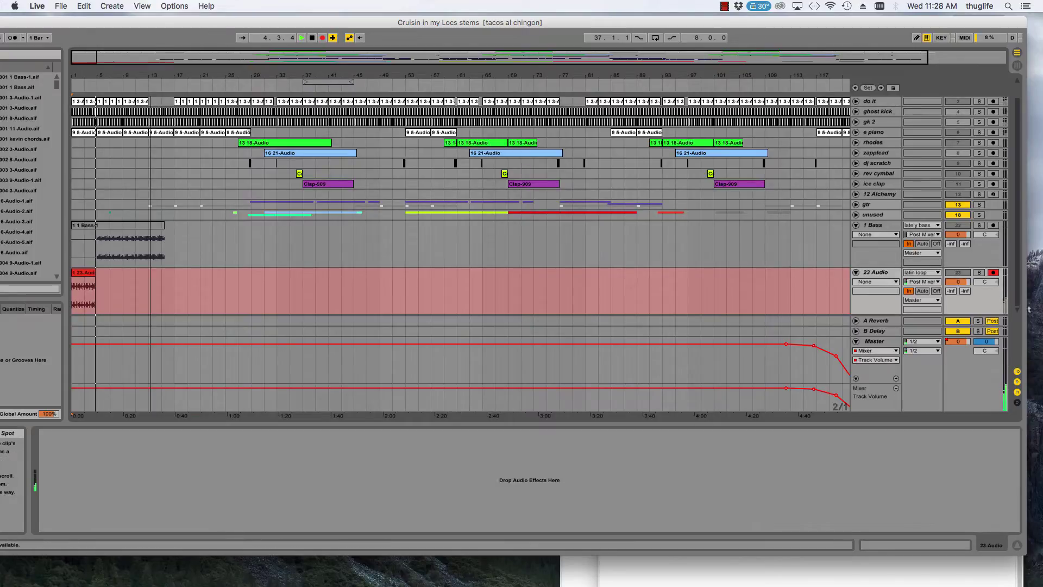
{"action": "double_click", "coordinate": [167, 58]}
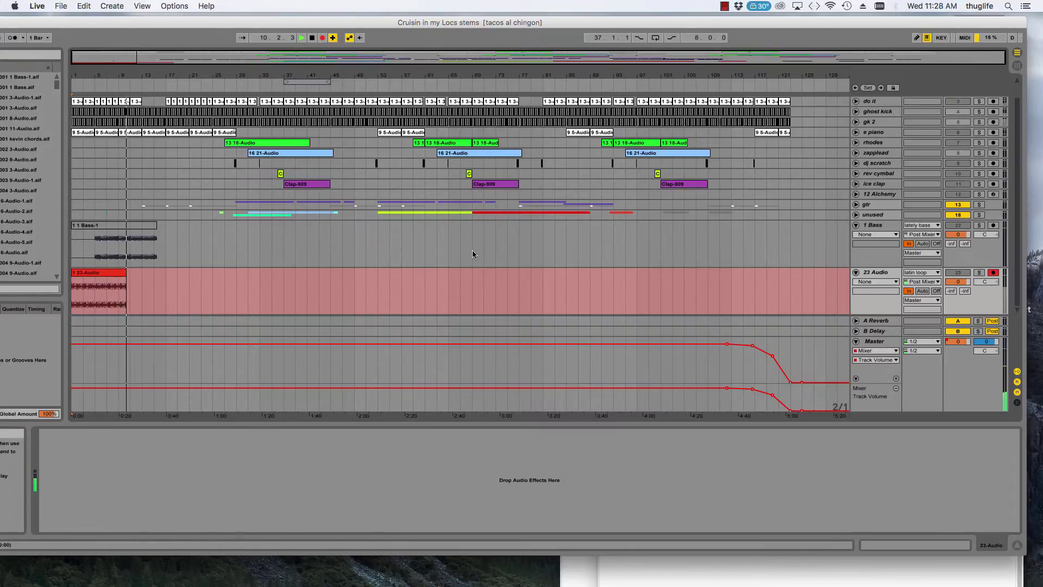
{"action": "left_click", "coordinate": [312, 38]}
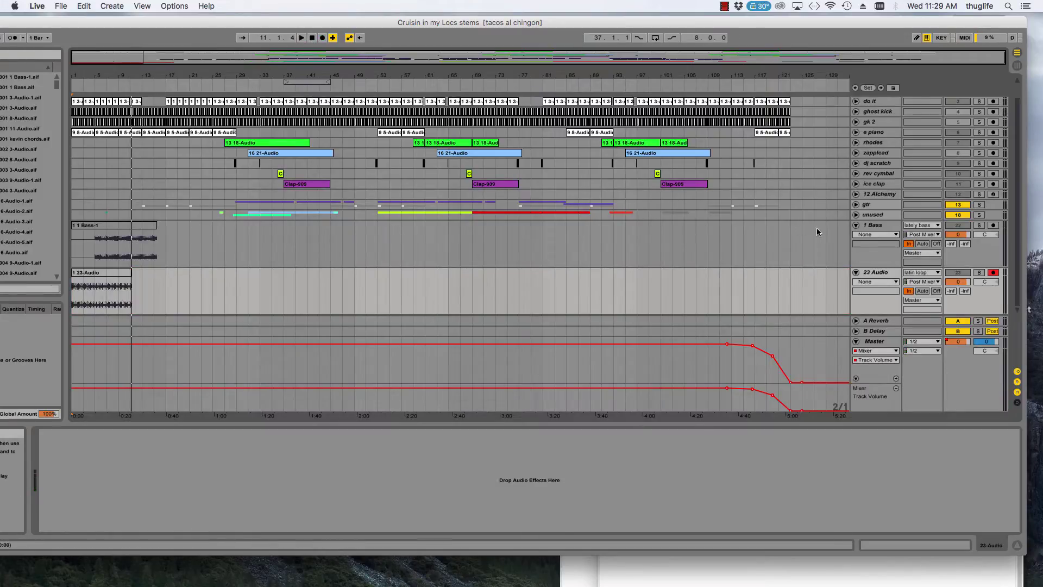
Rename the new audio track 2 Latin Loop, copying Latin Loop with its number from the Word stem list.
{"action": "left_click", "coordinate": [884, 273]}
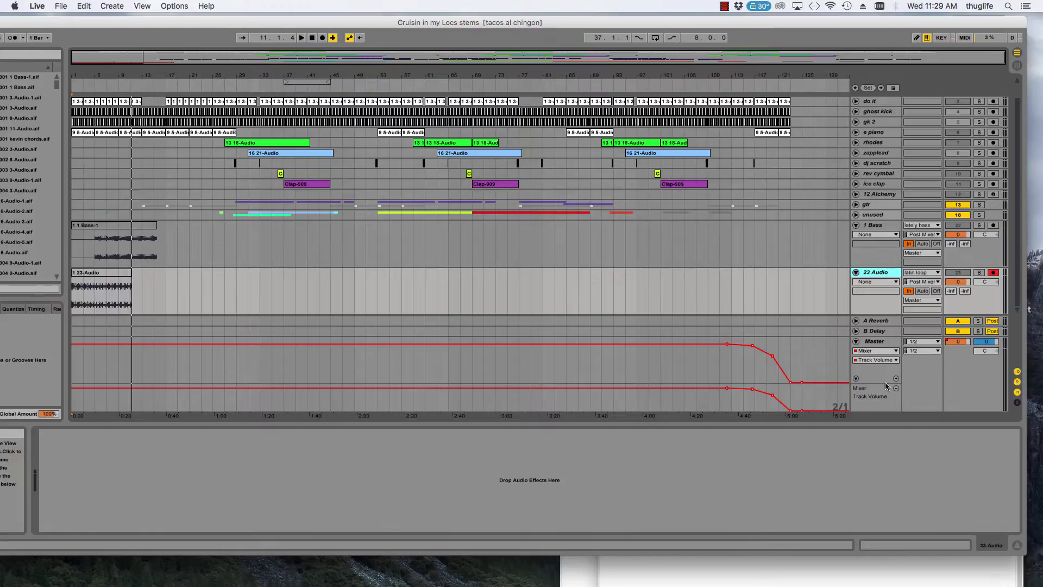
{"action": "left_click", "coordinate": [821, 568]}
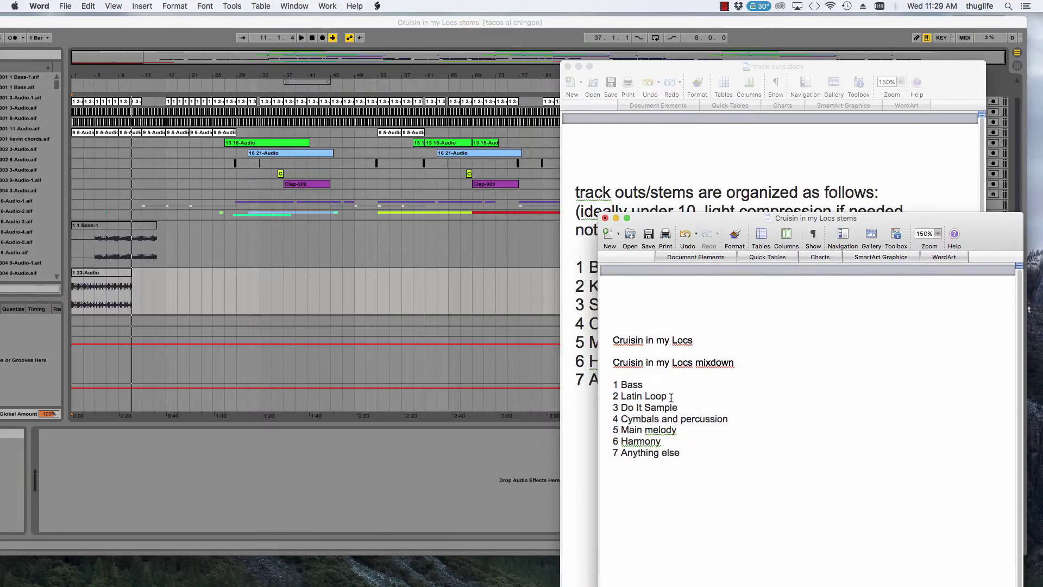
{"action": "left_click_drag", "start_coordinate": [671, 397], "coordinate": [620, 398]}
{"action": "key", "text": "super+c"}
{"action": "left_click", "coordinate": [520, 288]}
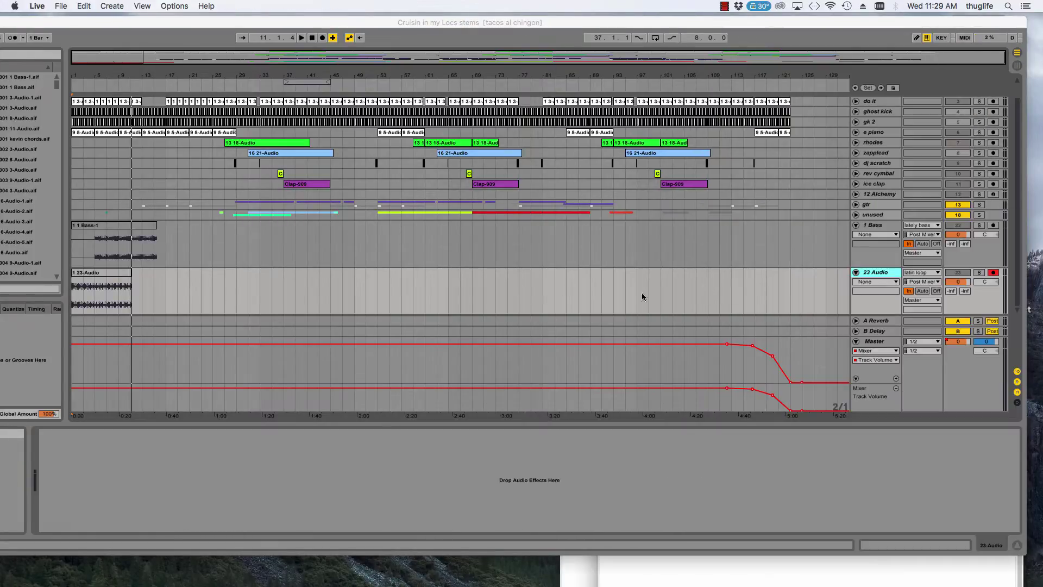
{"action": "right_click", "coordinate": [883, 273]}
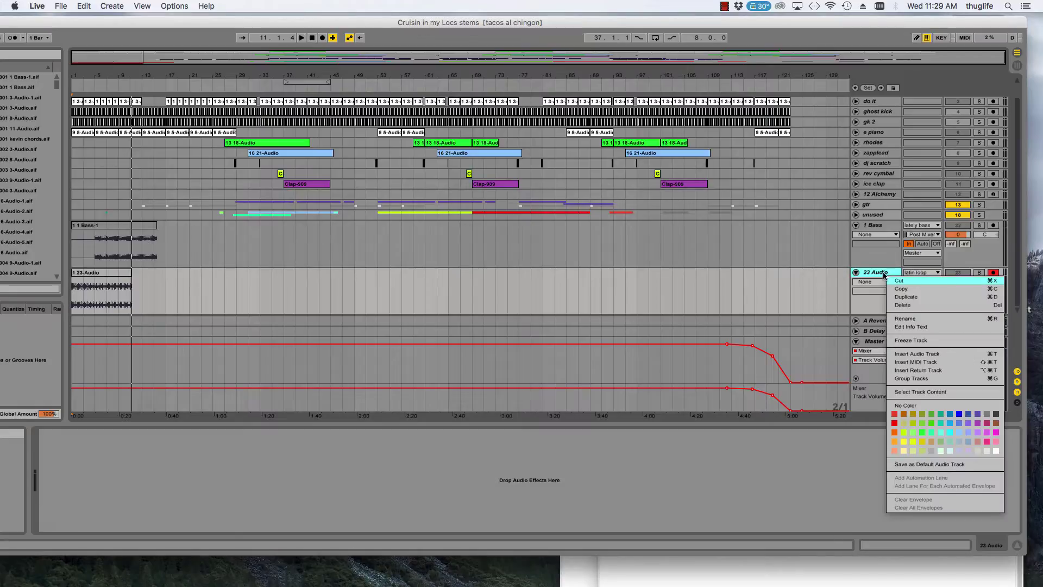
{"action": "left_click", "coordinate": [908, 325]}
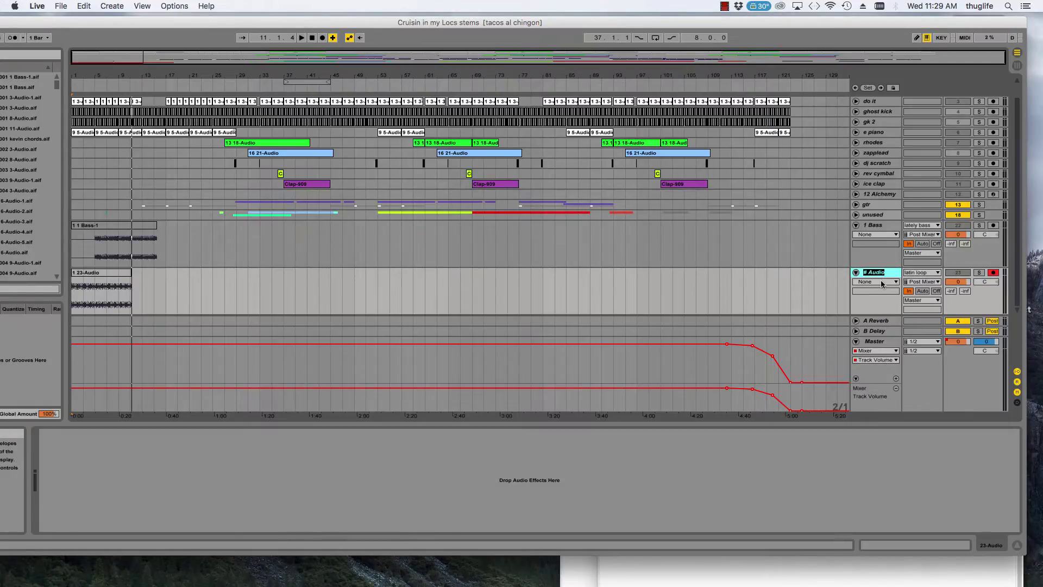
{"action": "key", "text": "super+v"}
{"action": "left_click", "coordinate": [803, 291]}
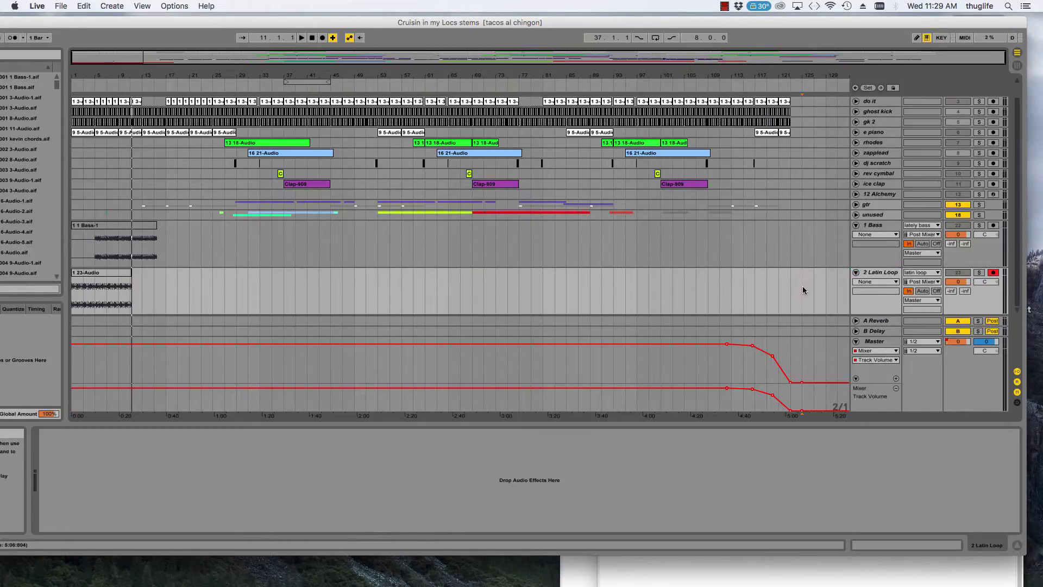
Delete the clip recorded before the renaming from the 2 Latin Loop track.
{"action": "left_click", "coordinate": [109, 280]}
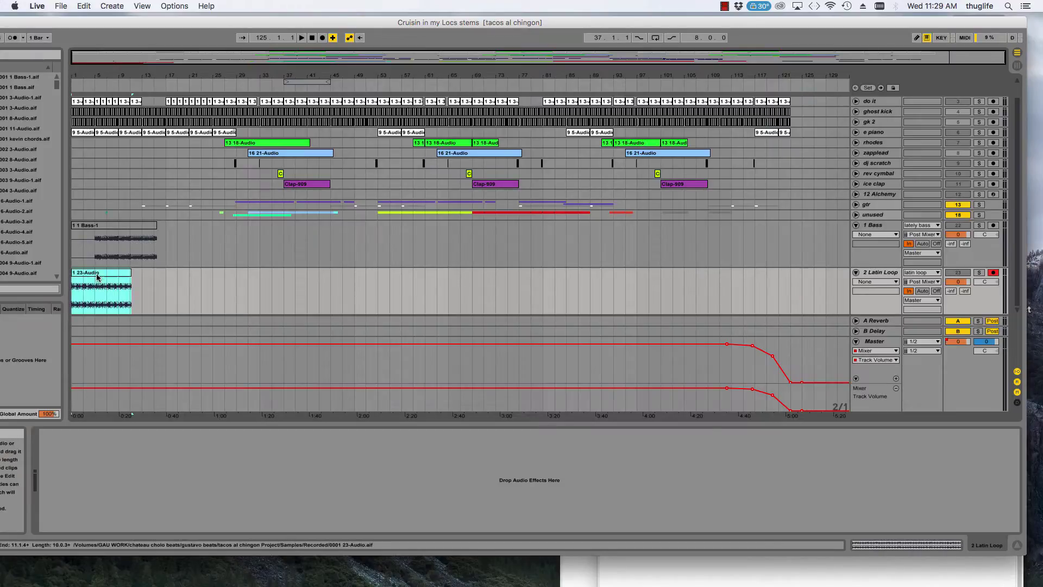
{"action": "key", "text": "Delete"}
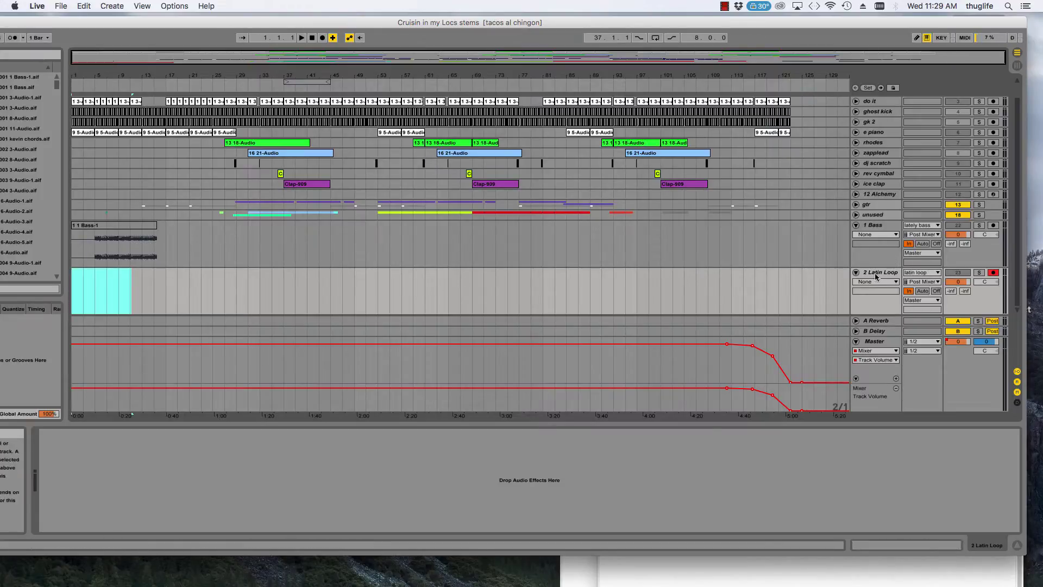
{"action": "left_click", "coordinate": [438, 276]}
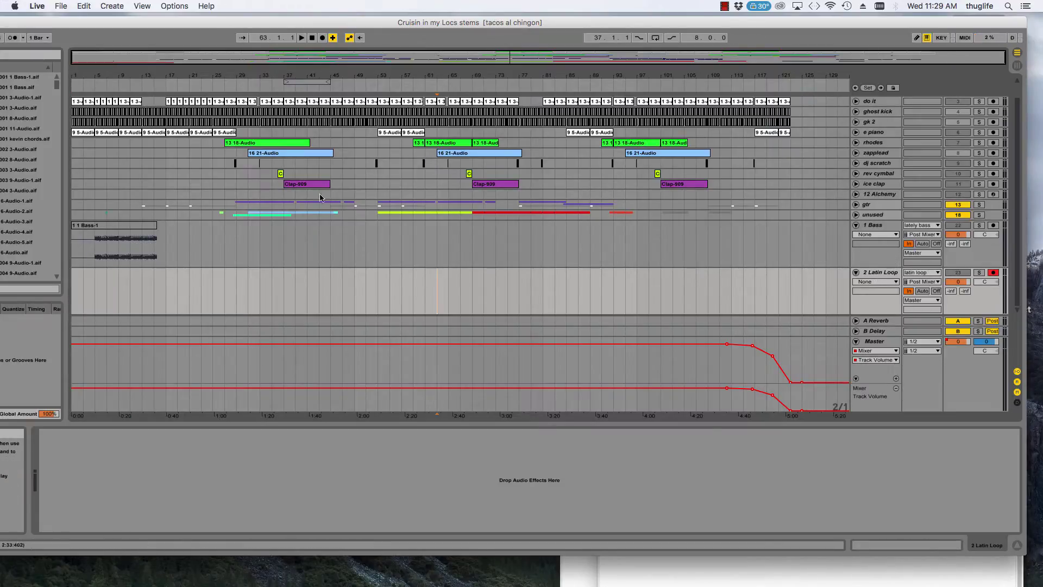
Record the latin loop again on the 2 Latin Loop track from the song's start, stopping around bar 5.
{"action": "left_click", "coordinate": [312, 39]}
{"action": "left_click", "coordinate": [323, 38]}
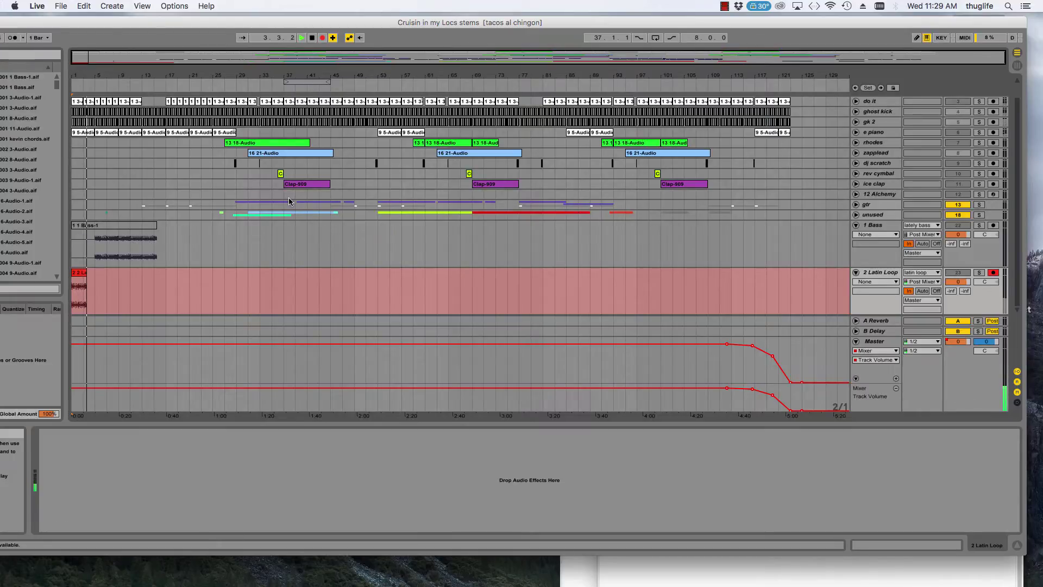
{"action": "left_click", "coordinate": [312, 38]}
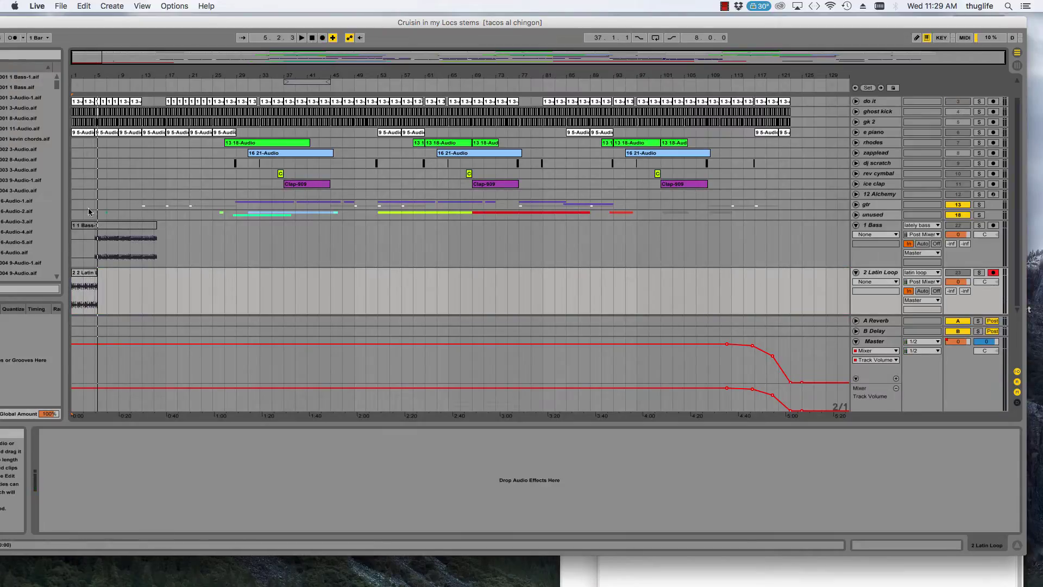
Bring Live's sample browser into view and look at the 0001 1 Bass-1.aif recording.
{"action": "left_click_drag", "start_coordinate": [116, 21], "coordinate": [317, 33]}
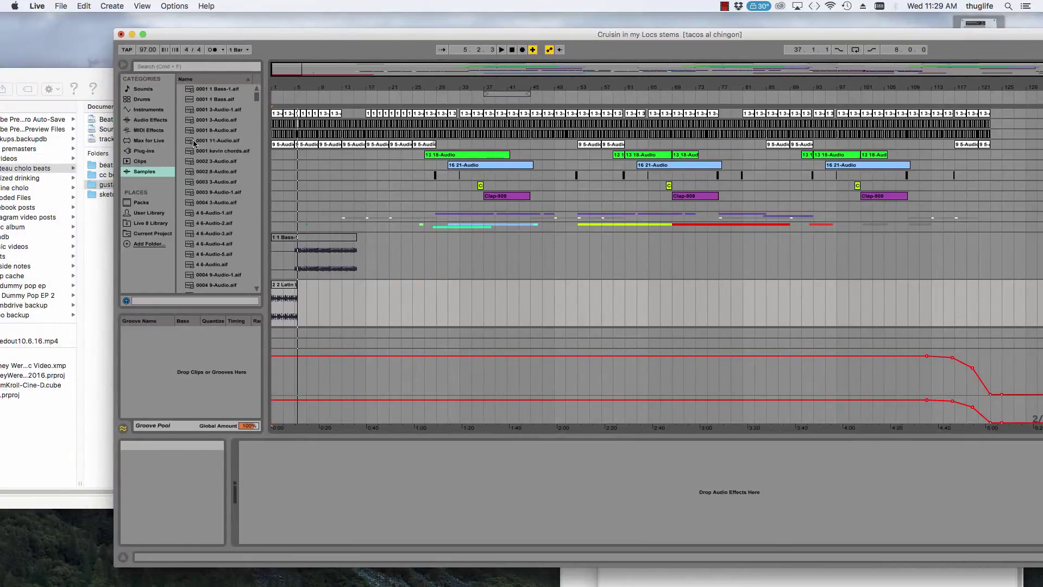
{"action": "left_click", "coordinate": [226, 90]}
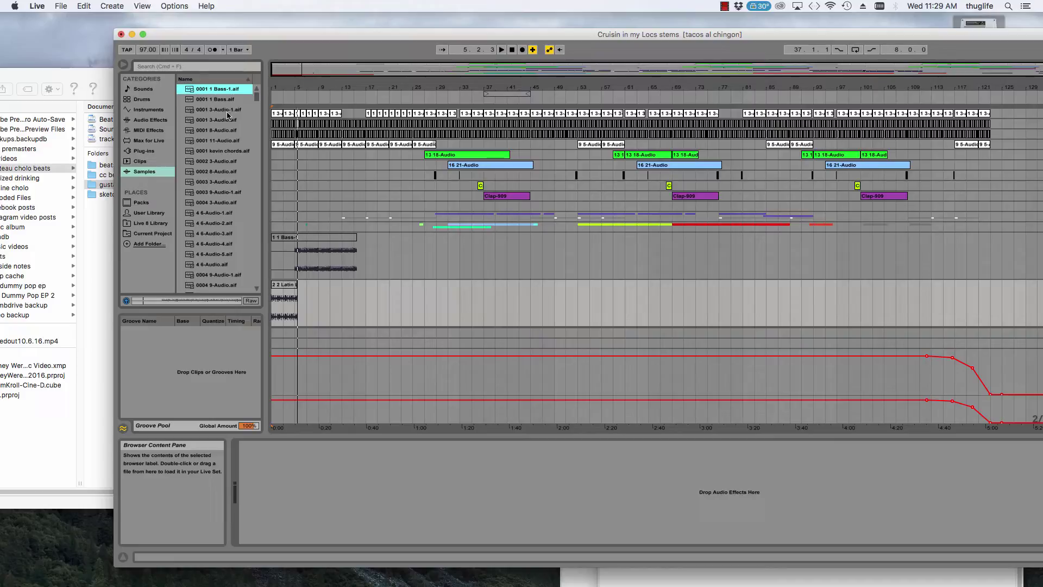
{"action": "left_click", "coordinate": [327, 313]}
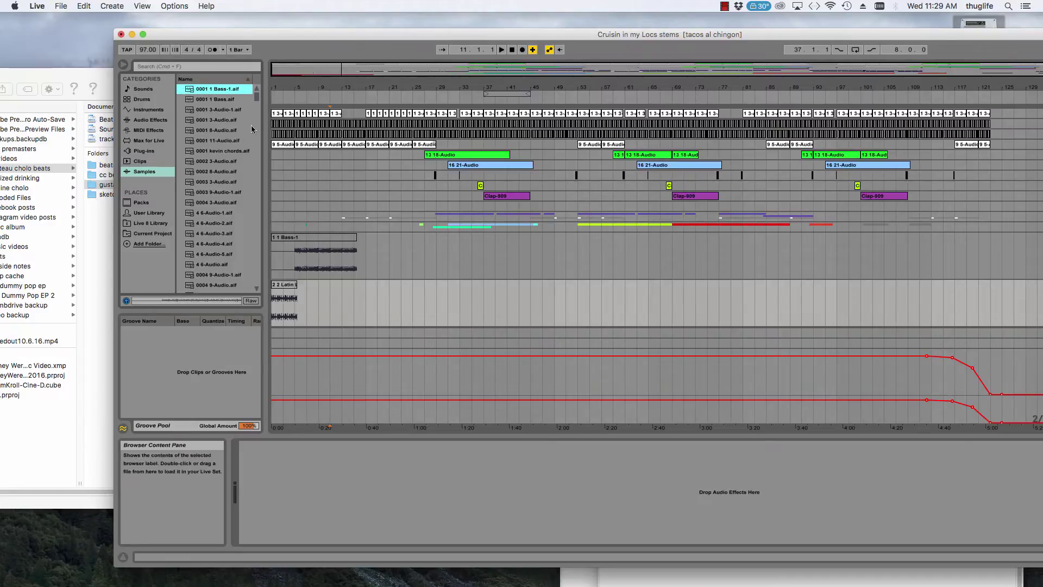
Refresh the browser's Samples list by switching to Clips and back to Samples, and save the Live set.
{"action": "scroll", "coordinate": [244, 271], "scroll_direction": "down", "scroll_amount": 20}
{"action": "left_click_drag", "start_coordinate": [256, 280], "coordinate": [253, 84]}
{"action": "left_click", "coordinate": [136, 161]}
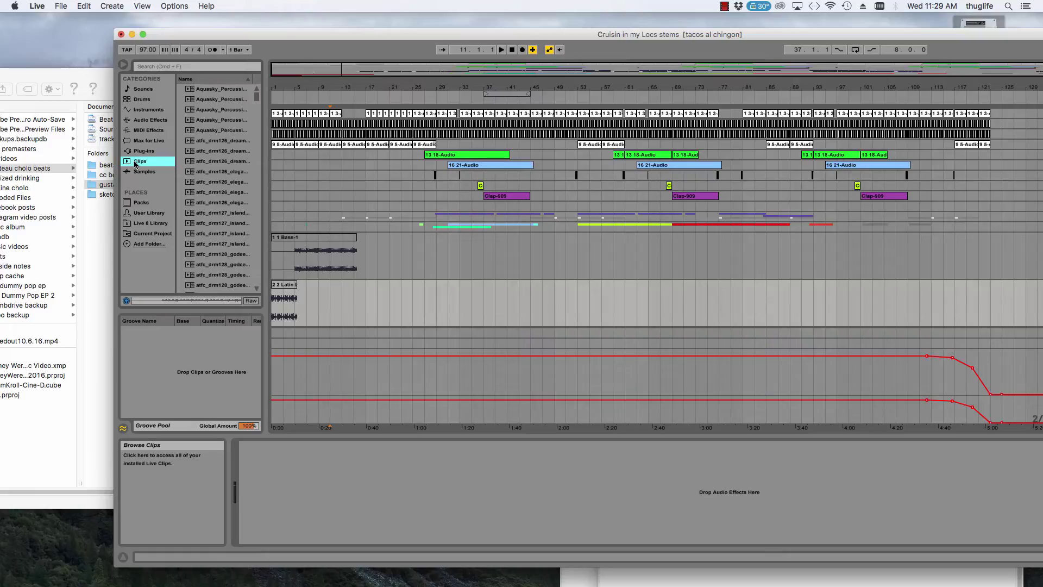
{"action": "left_click", "coordinate": [140, 171]}
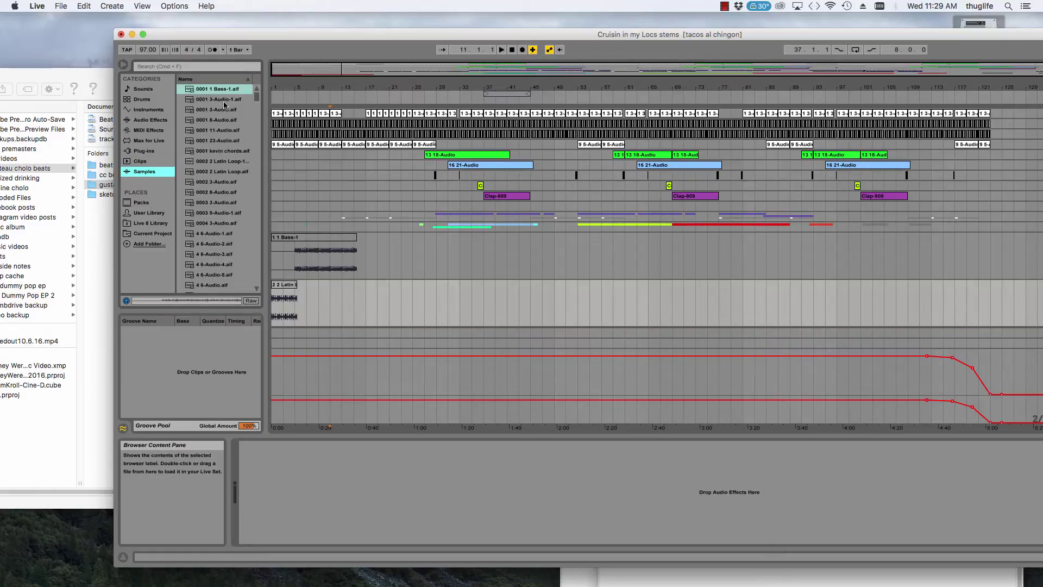
{"action": "left_click", "coordinate": [314, 297]}
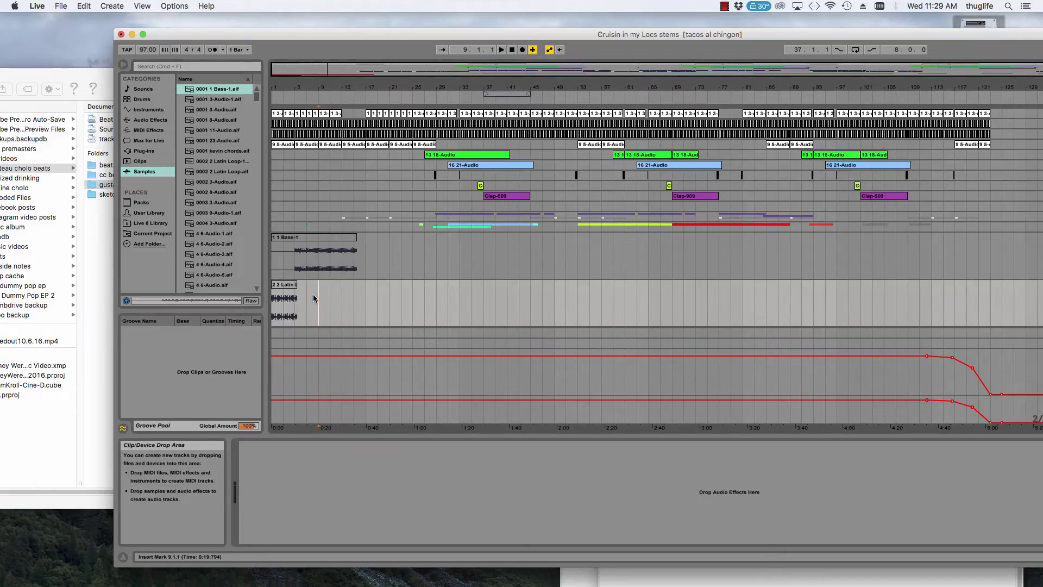
{"action": "key", "text": "super+s"}
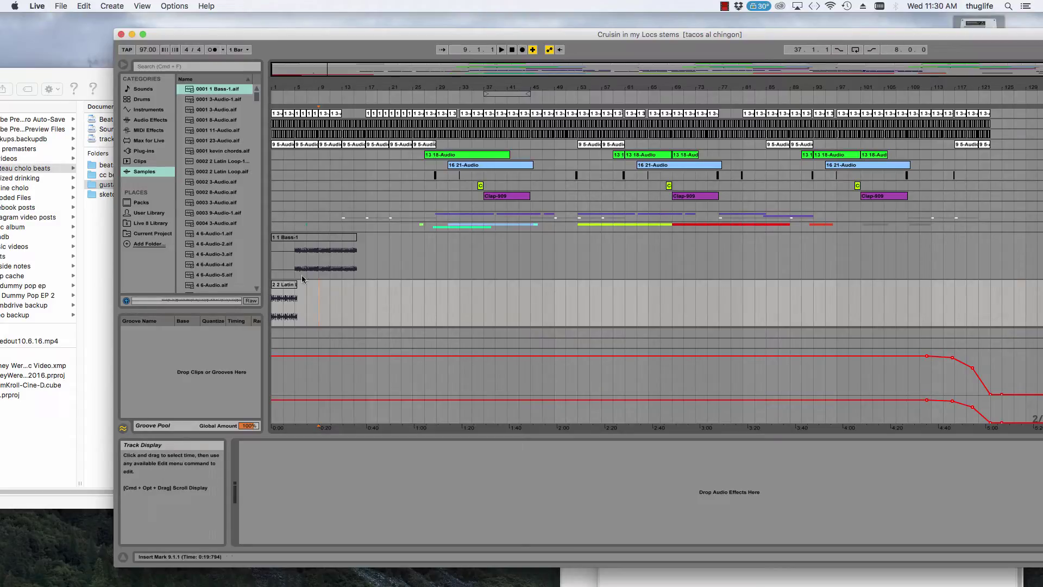
Search the samples for latin, look at the 0002 2 Latin Loop.aif recording, and clear the search.
{"action": "left_click", "coordinate": [197, 67]}
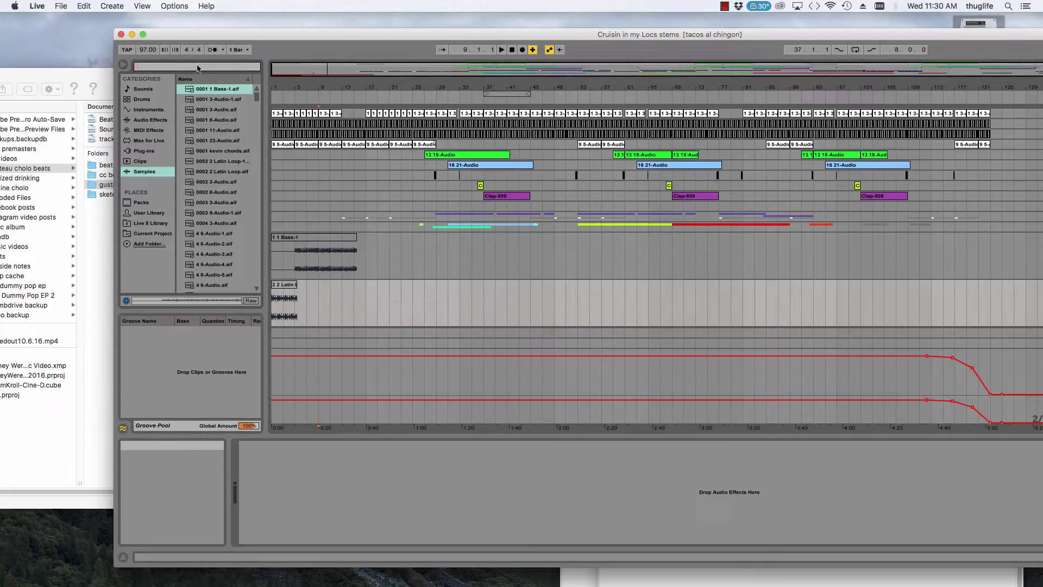
{"action": "type", "text": "latin"}
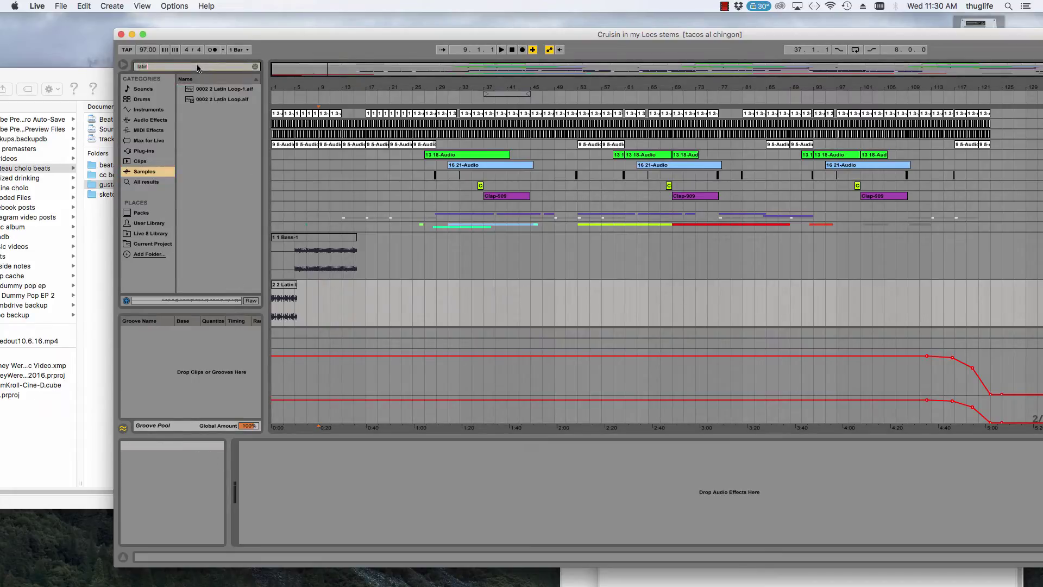
{"action": "left_click", "coordinate": [233, 99]}
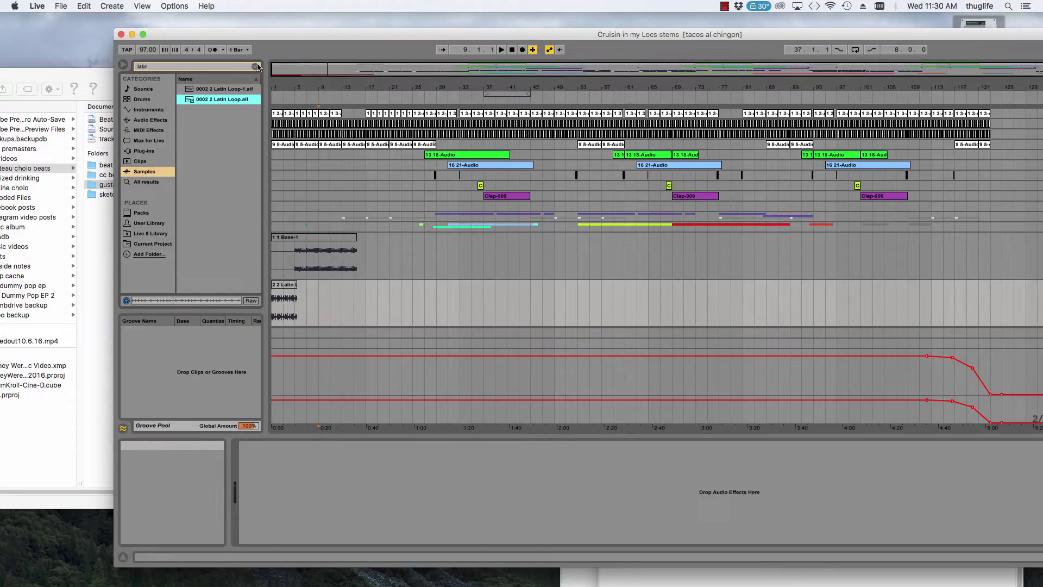
{"action": "left_click", "coordinate": [255, 66]}
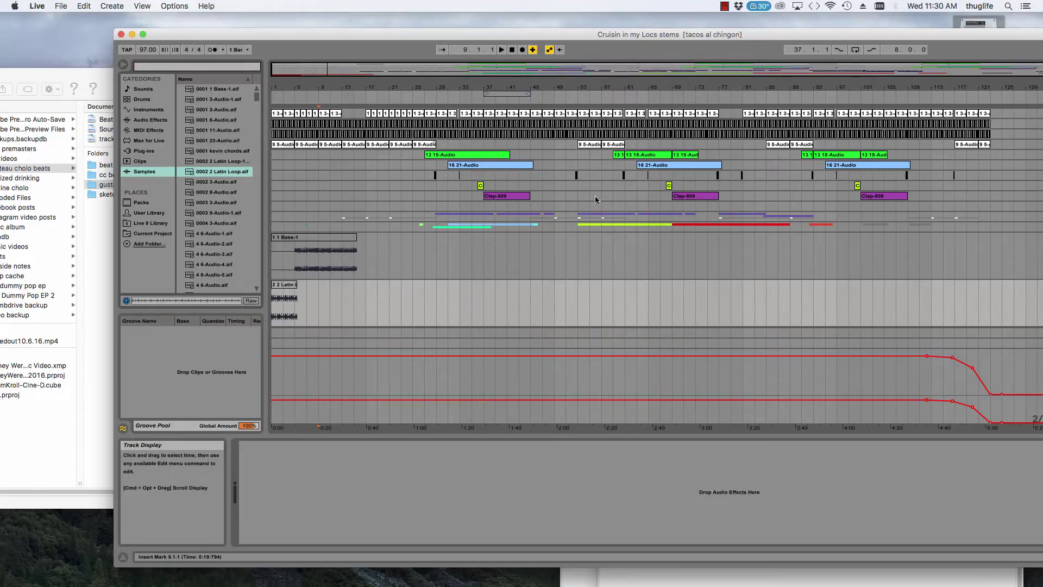
Insert a new audio track below 2 Latin Loop.
{"action": "left_click_drag", "start_coordinate": [597, 34], "coordinate": [184, 47]}
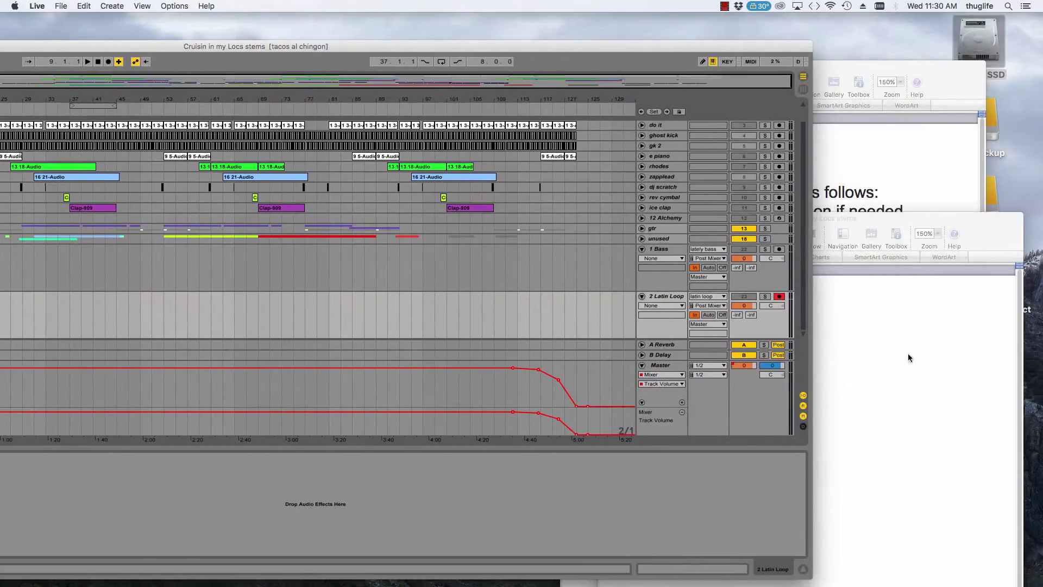
{"action": "left_click", "coordinate": [939, 366]}
{"action": "left_click", "coordinate": [513, 312]}
{"action": "key", "text": "super+t"}
Rename the new audio track 3 Do It Sample, copying the name with its number from the Word stem list.
{"action": "right_click", "coordinate": [670, 304]}
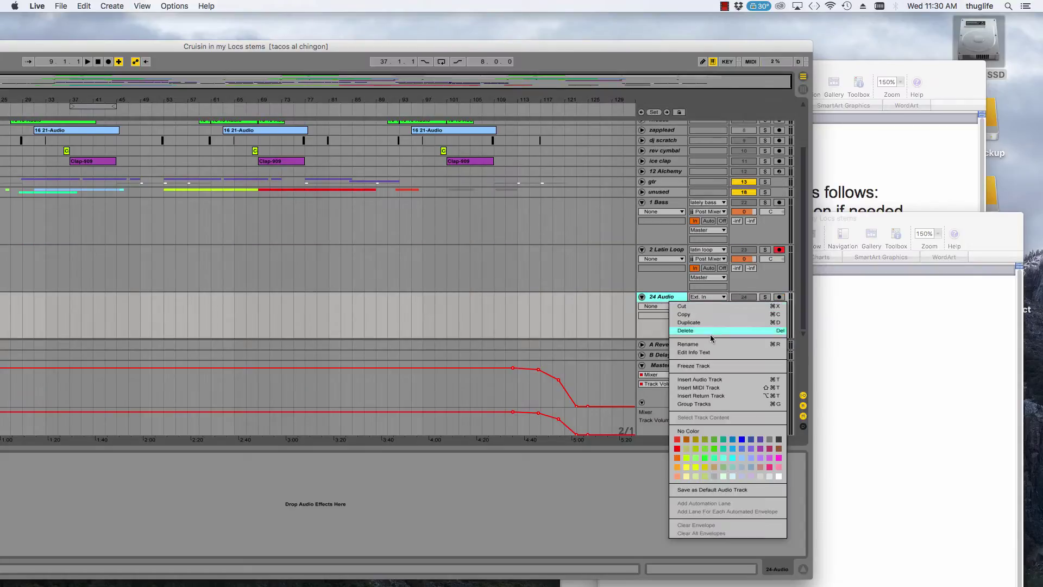
{"action": "left_click", "coordinate": [716, 344]}
{"action": "left_click", "coordinate": [888, 342]}
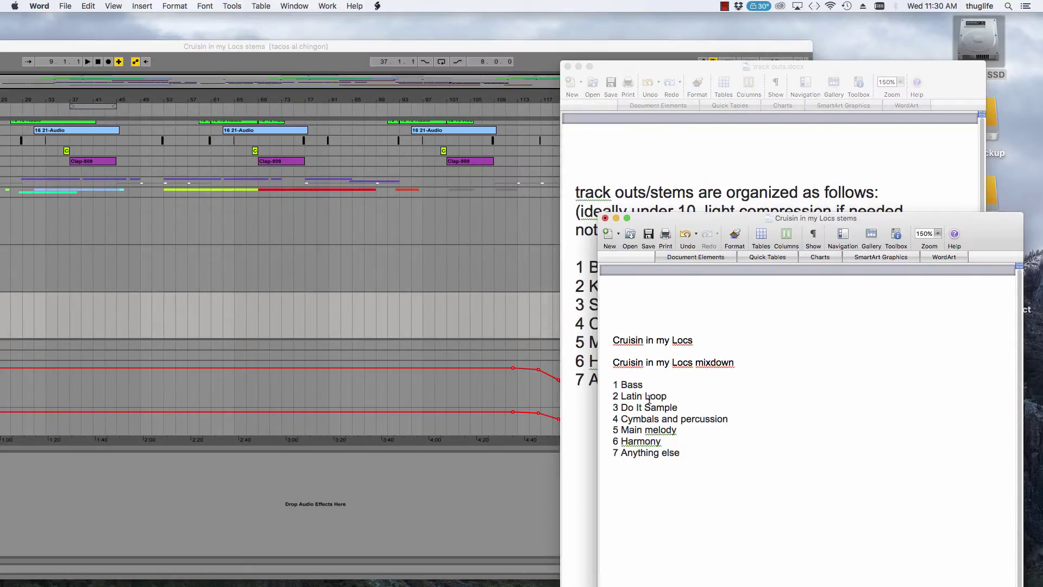
{"action": "left_click_drag", "start_coordinate": [676, 404], "coordinate": [605, 404]}
{"action": "key", "text": "super+c"}
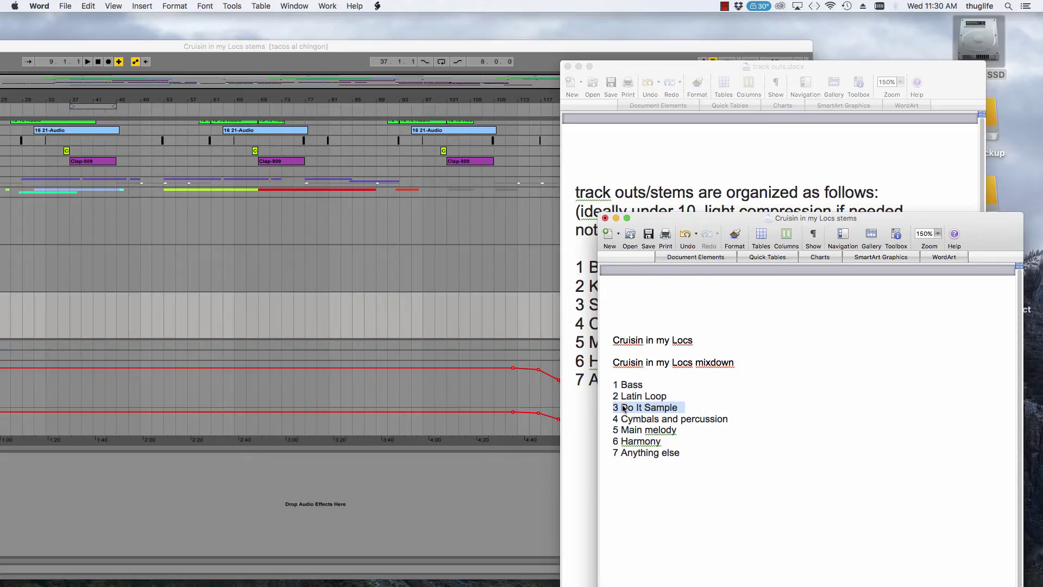
{"action": "left_click", "coordinate": [539, 321]}
{"action": "right_click", "coordinate": [680, 301]}
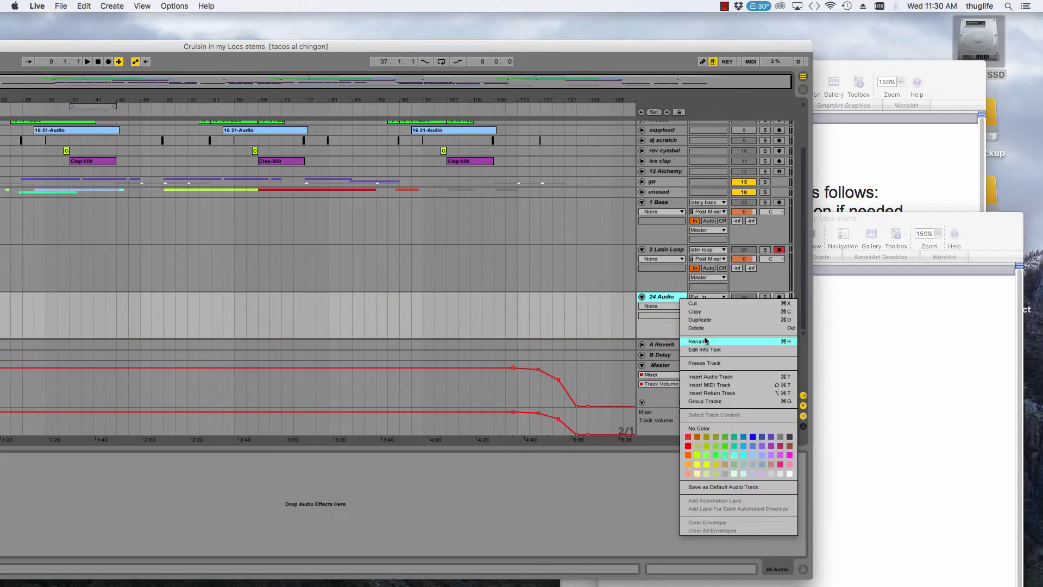
{"action": "left_click", "coordinate": [707, 343]}
{"action": "key", "text": "super+v"}
{"action": "key", "text": "Return"}
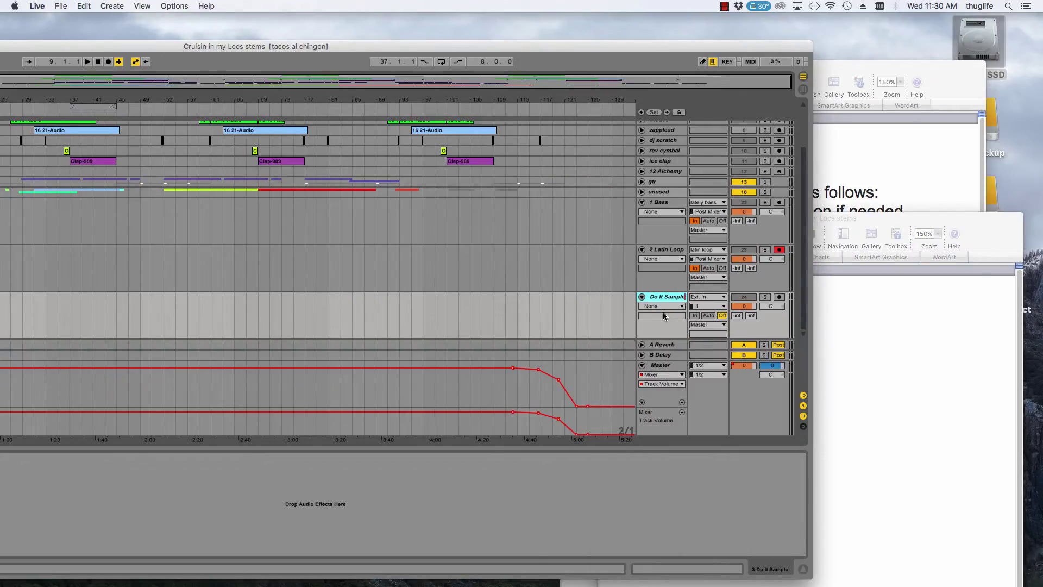
{"action": "key", "text": "super+d"}
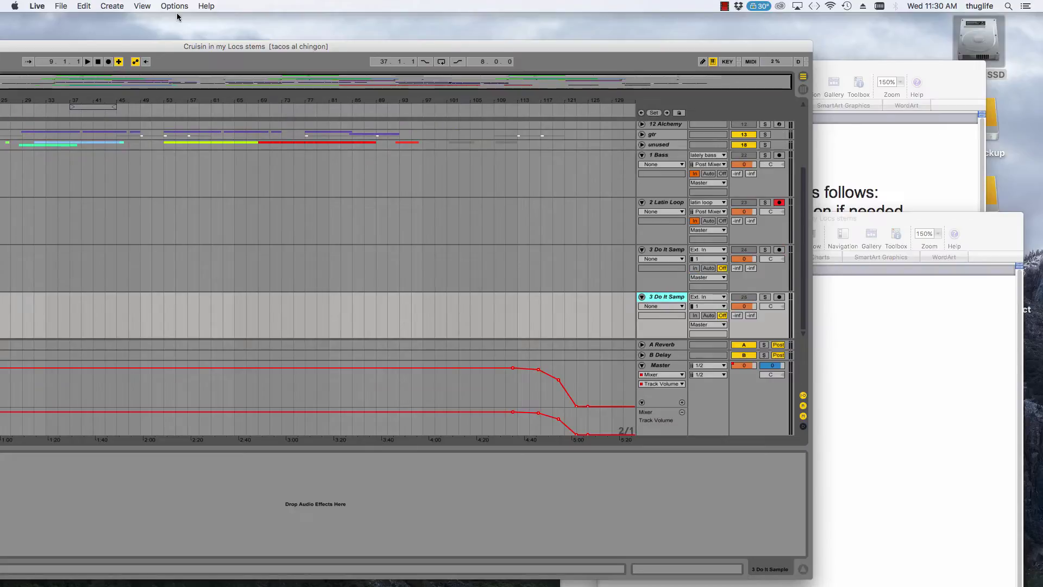
{"action": "left_click", "coordinate": [83, 6]}
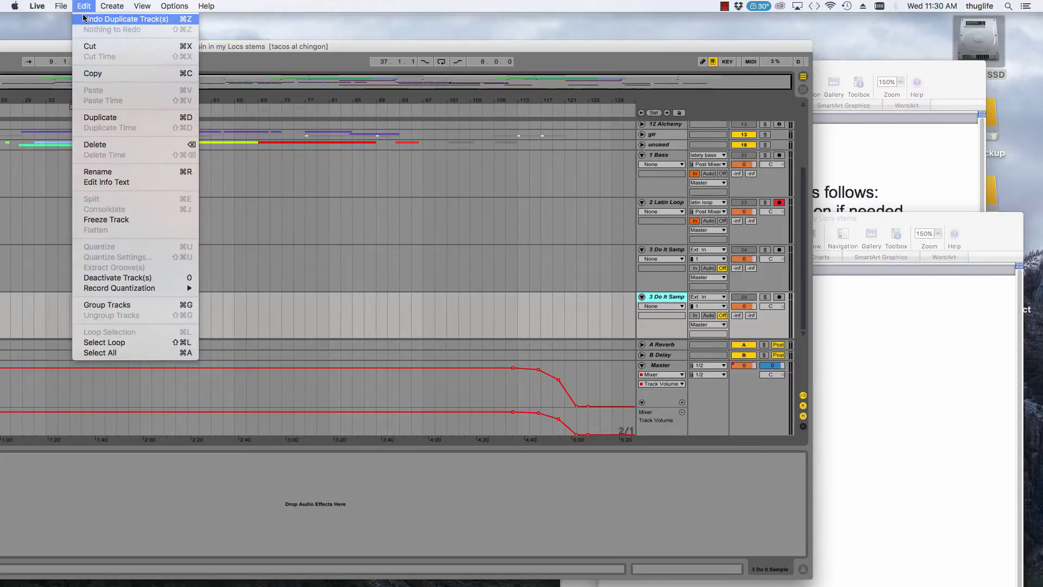
{"action": "left_click", "coordinate": [85, 18]}
Save the set and prepare 3 Do It Sample for recording: monitoring set to In, record-armed, with input from the do it track.
{"action": "key", "text": "super+s"}
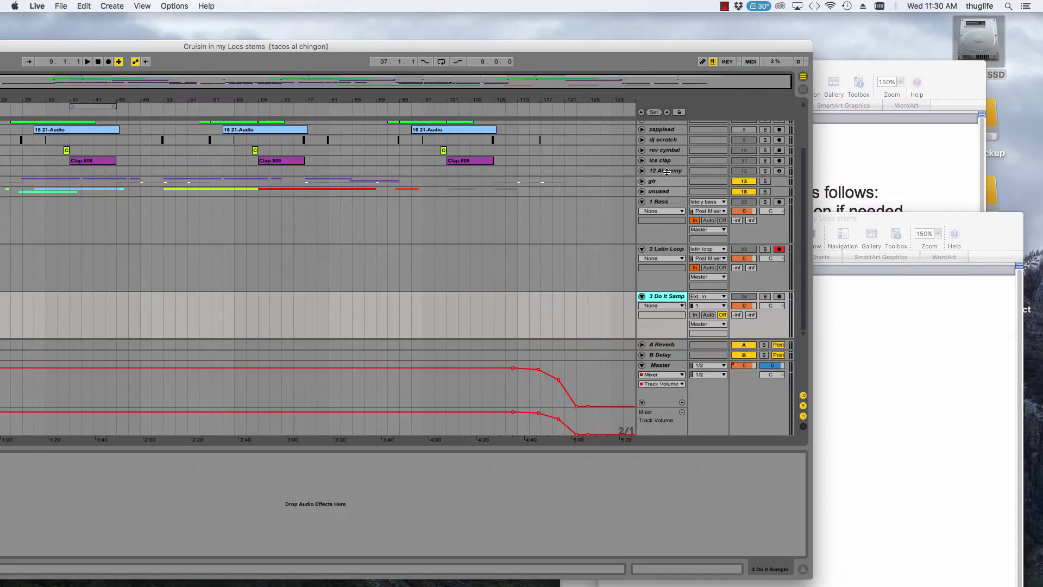
{"action": "left_click", "coordinate": [694, 314]}
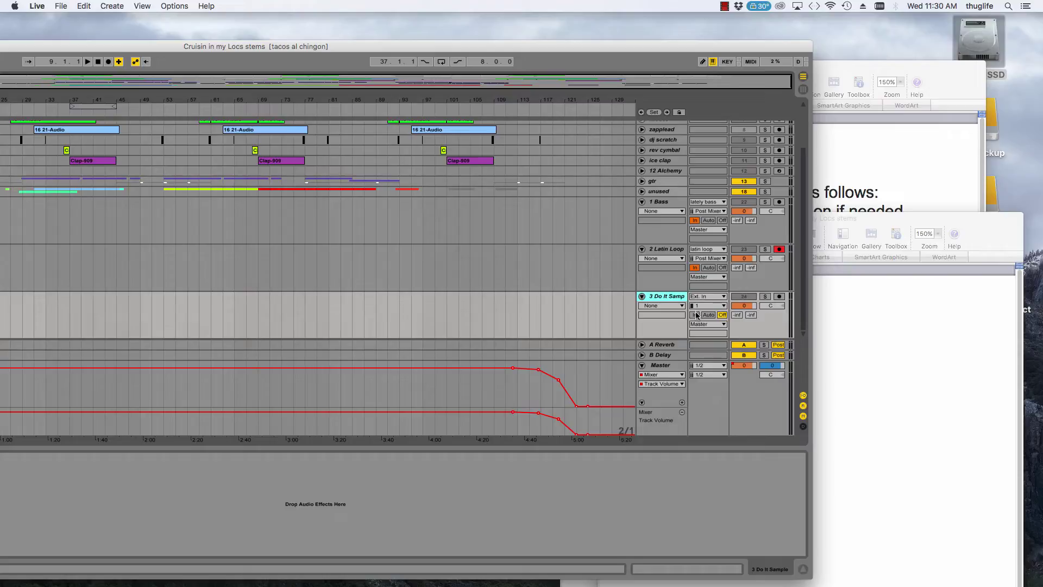
{"action": "left_click", "coordinate": [780, 297]}
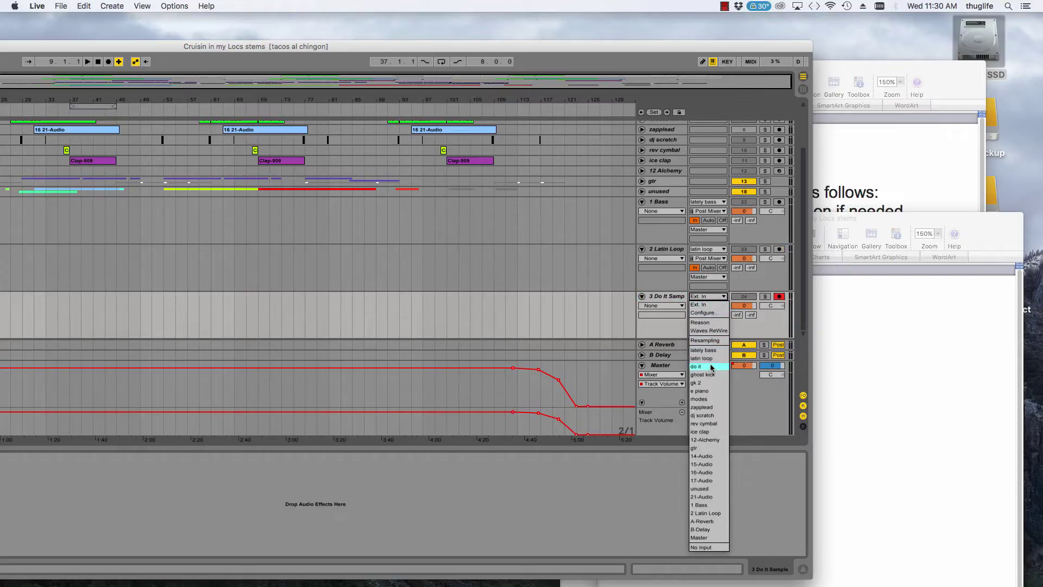
{"action": "left_click", "coordinate": [711, 367]}
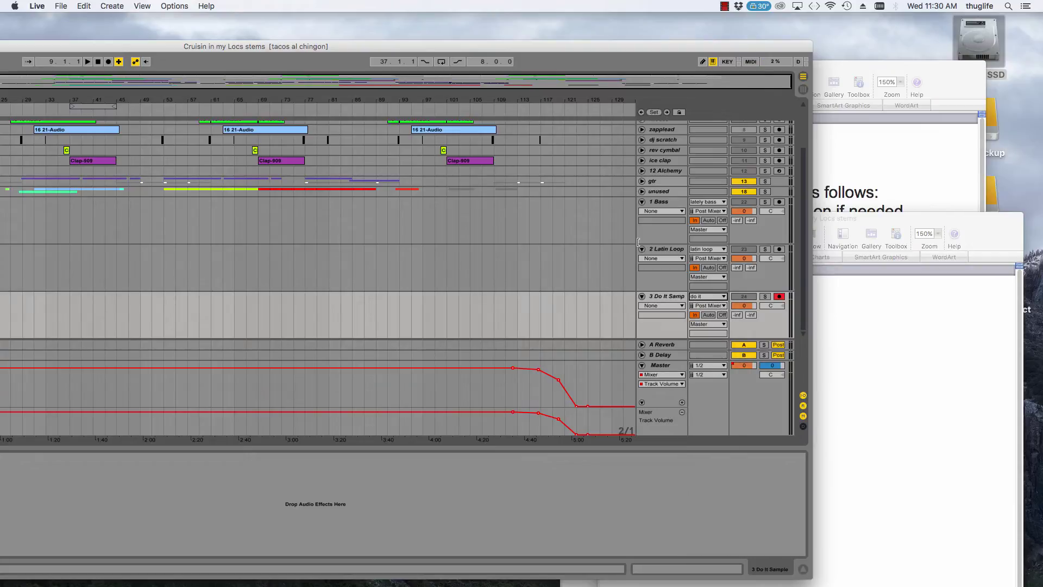
Solo the do it track, record it onto 3 Do It Sample from the song's start to around bar 5, and save the set.
{"action": "left_click_drag", "start_coordinate": [513, 39], "coordinate": [669, 42]}
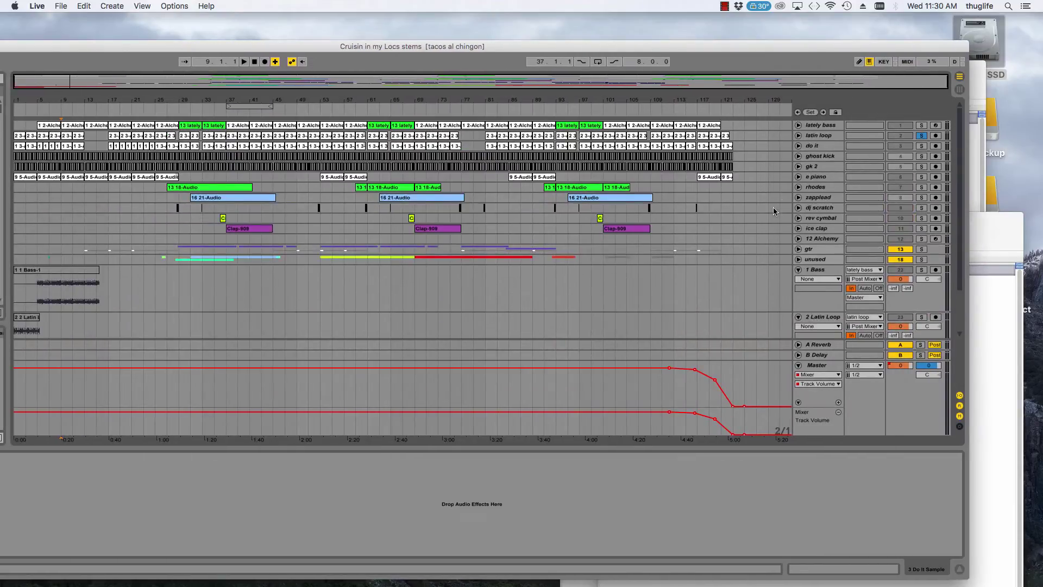
{"action": "left_click", "coordinate": [919, 146]}
{"action": "left_click_drag", "start_coordinate": [328, 43], "coordinate": [424, 33]}
{"action": "left_click", "coordinate": [359, 53]}
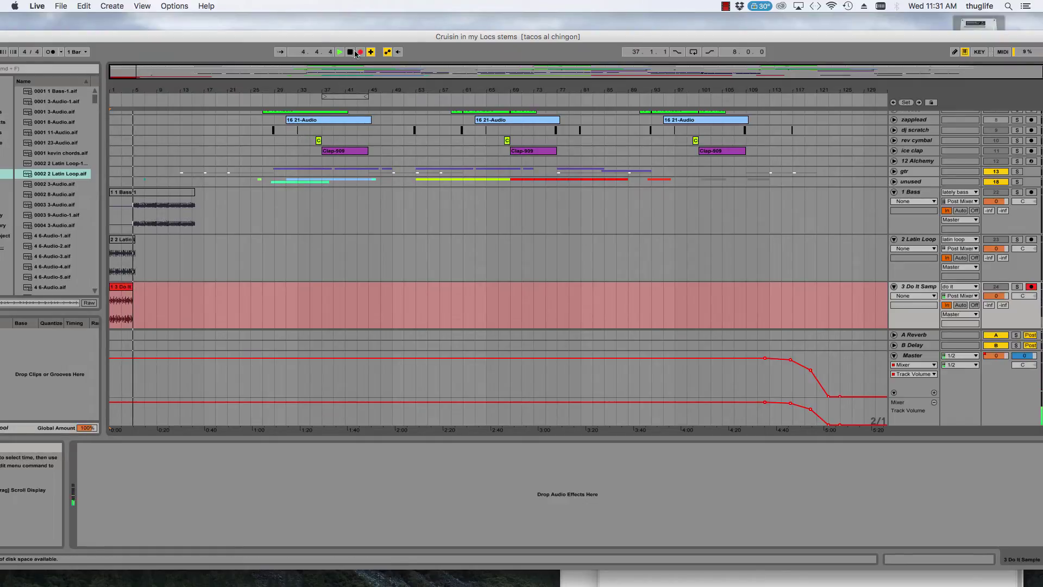
{"action": "key", "text": "space"}
{"action": "key", "text": "super+s"}
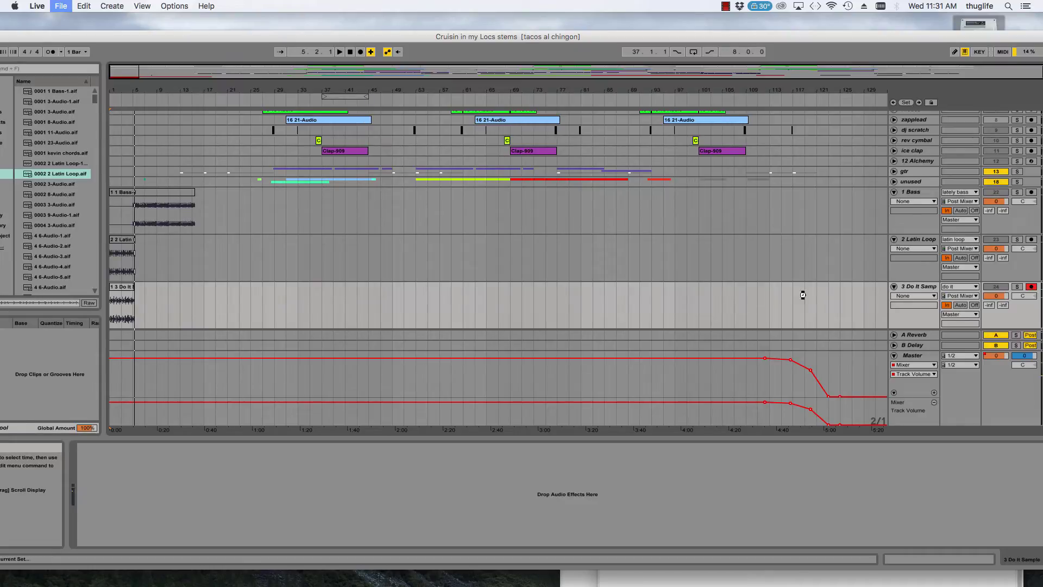
Check the Word stem list for the stem that follows 3 Do It Sample and return to Live.
{"action": "scroll", "coordinate": [598, 253], "scroll_direction": "up", "scroll_amount": 4}
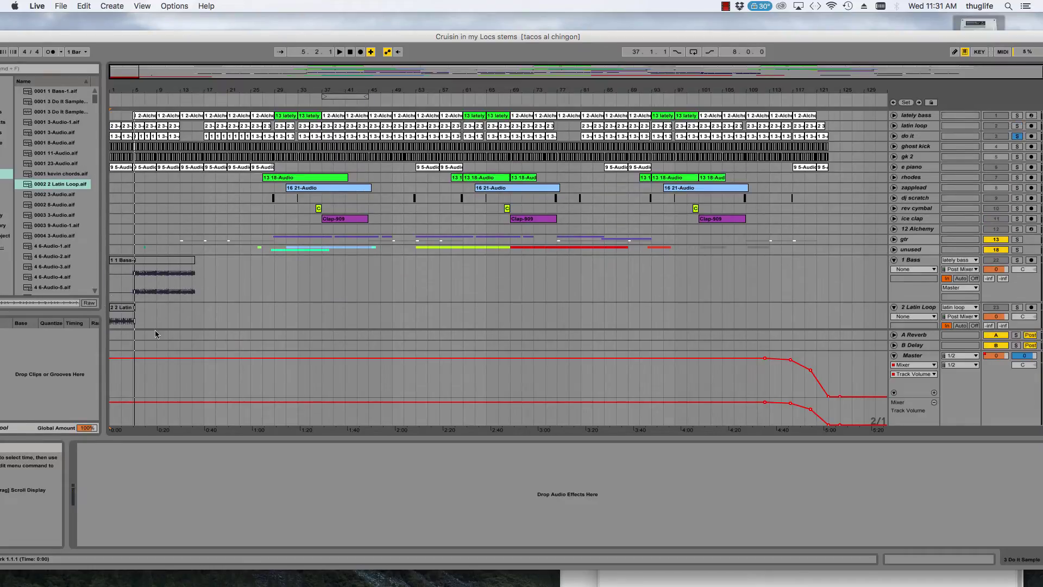
{"action": "left_click_drag", "start_coordinate": [582, 37], "coordinate": [406, 49]}
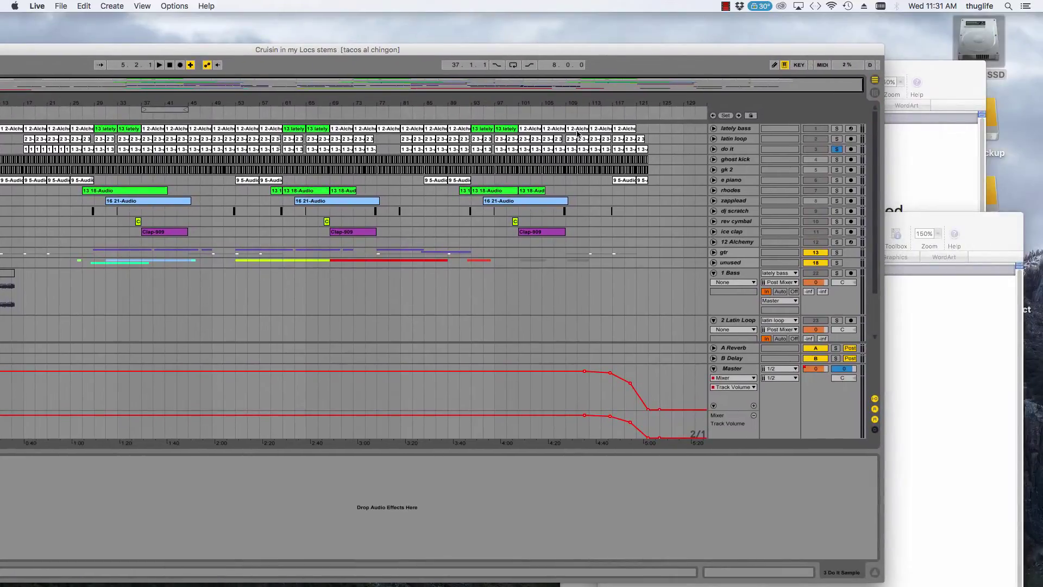
{"action": "left_click", "coordinate": [918, 222]}
{"action": "triple_click", "coordinate": [672, 411]}
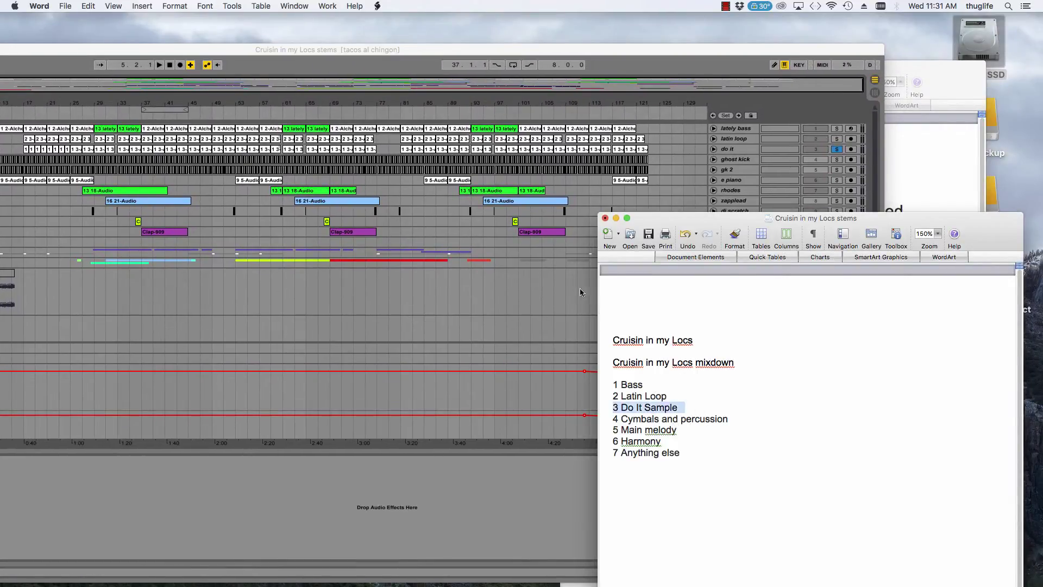
{"action": "left_click", "coordinate": [546, 297]}
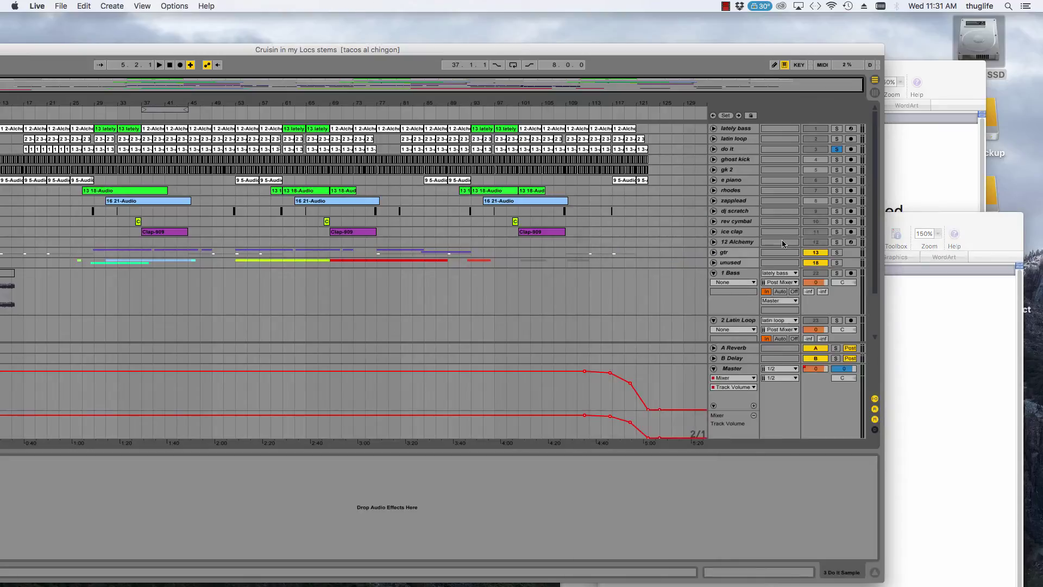
Unsolo the do it track and solo the dj scratch, rev cymbal and ice clap tracks together.
{"action": "left_click", "coordinate": [840, 149]}
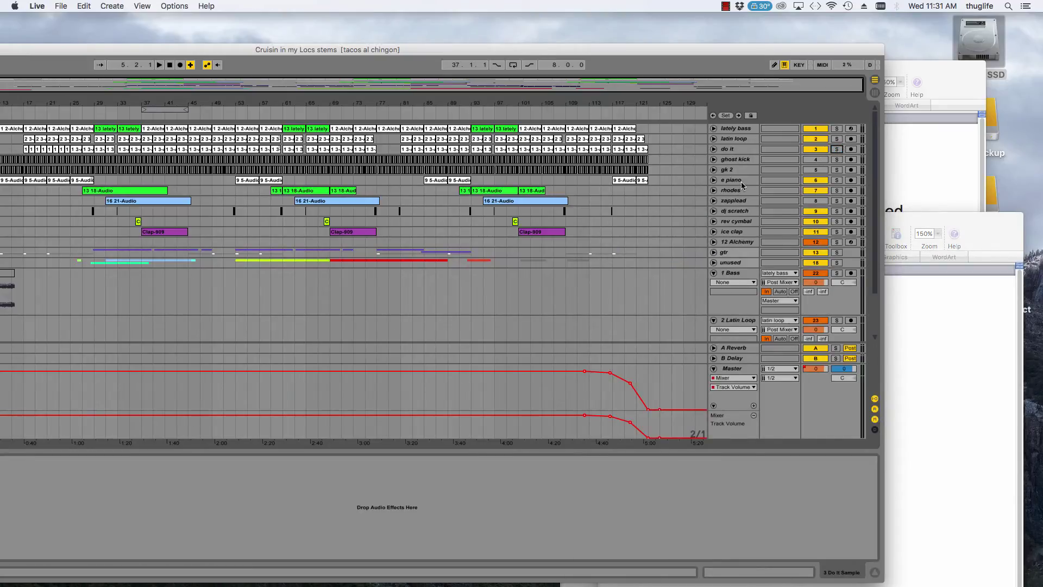
{"action": "left_click", "coordinate": [742, 211]}
{"action": "left_click", "coordinate": [836, 213]}
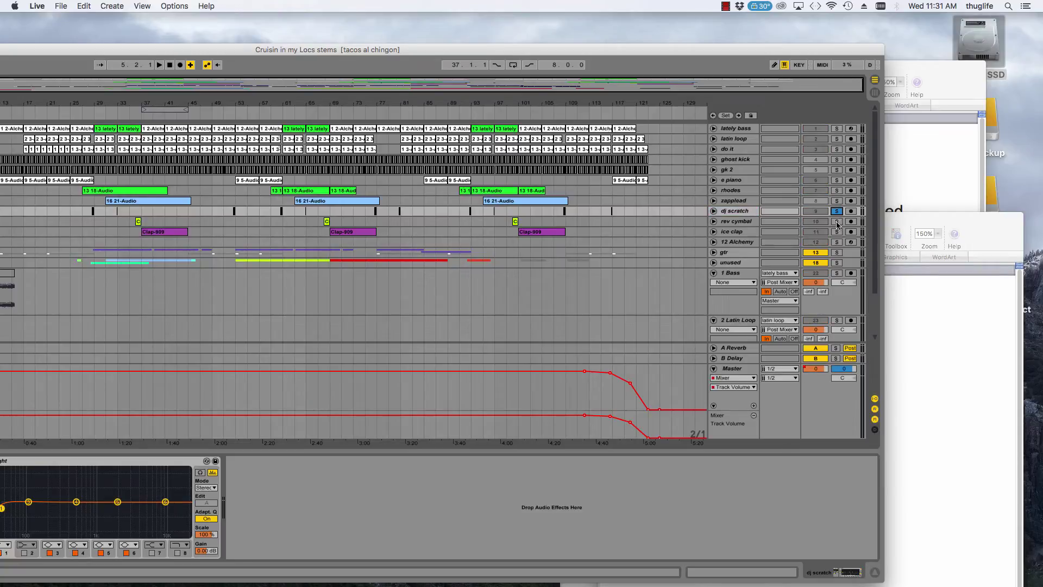
{"action": "left_click", "coordinate": [837, 222]}
Insert a new audio track below 3 Do It Sample.
{"action": "scroll", "coordinate": [677, 230], "scroll_direction": "down", "scroll_amount": 5}
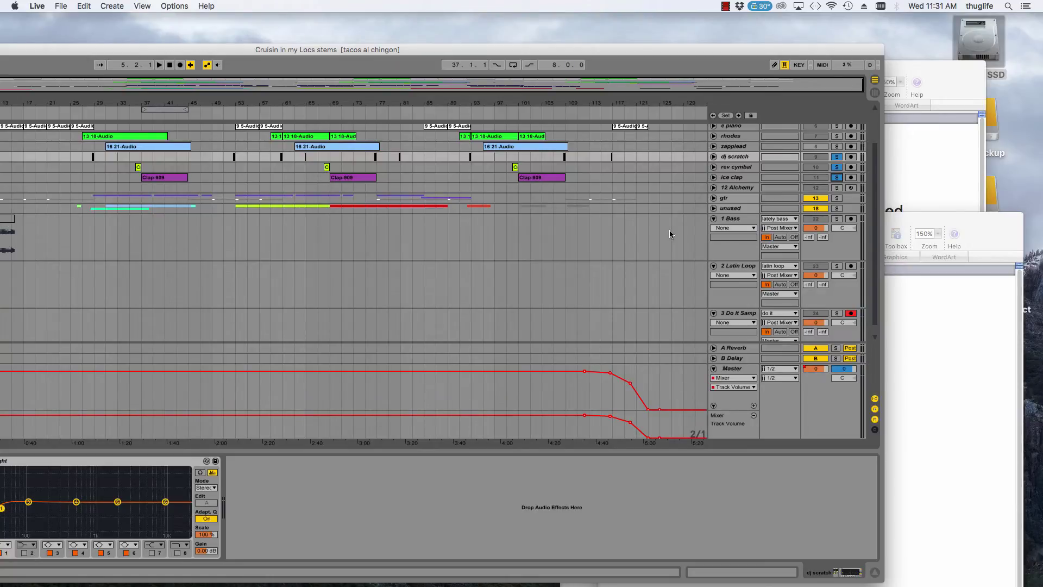
{"action": "scroll", "coordinate": [670, 234], "scroll_direction": "up", "scroll_amount": 1}
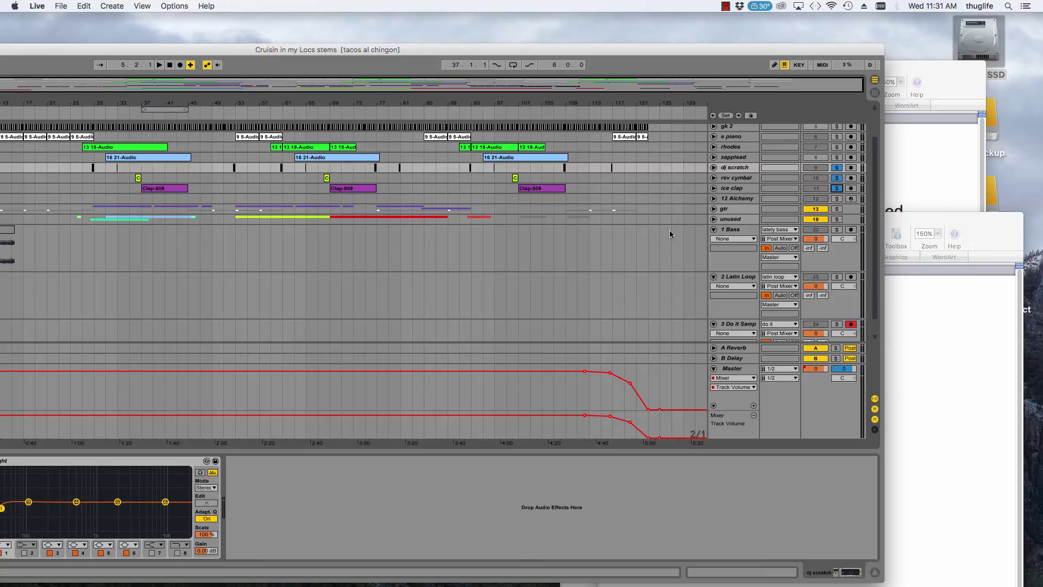
{"action": "left_click_drag", "start_coordinate": [439, 48], "coordinate": [591, 42]}
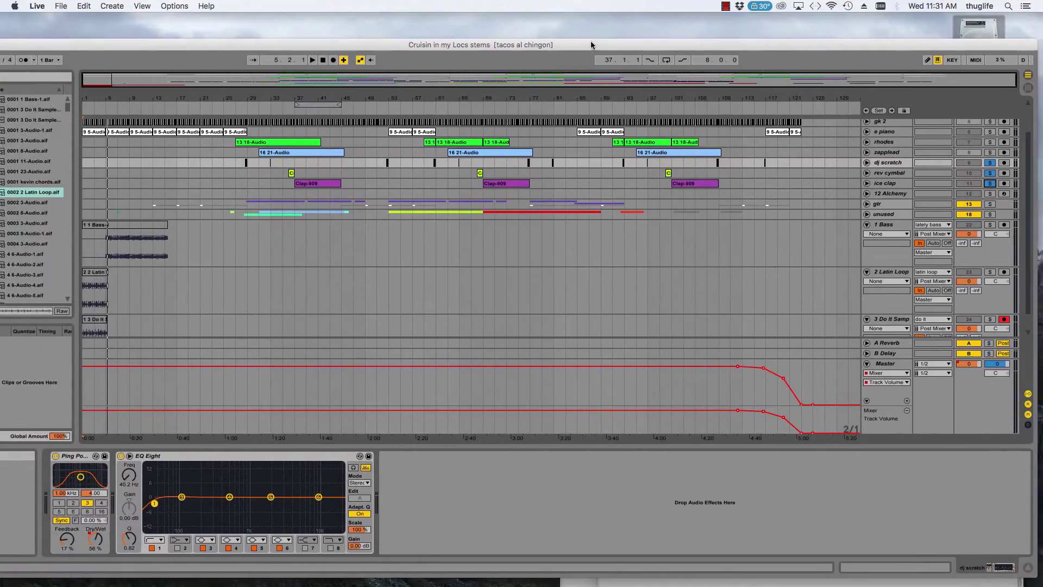
{"action": "scroll", "coordinate": [727, 207], "scroll_direction": "up", "scroll_amount": 4}
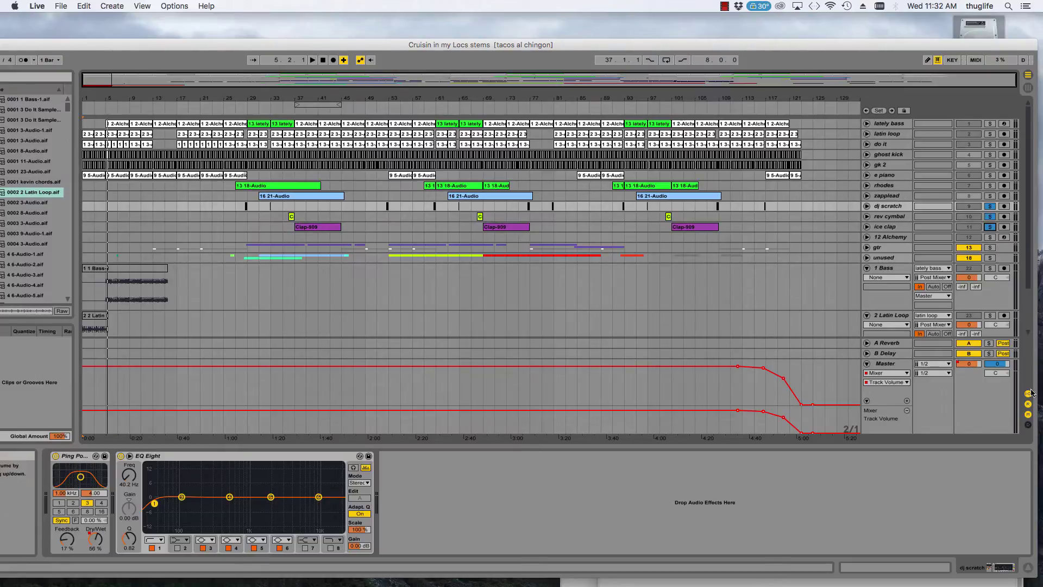
{"action": "scroll", "coordinate": [360, 282], "scroll_direction": "down", "scroll_amount": 3}
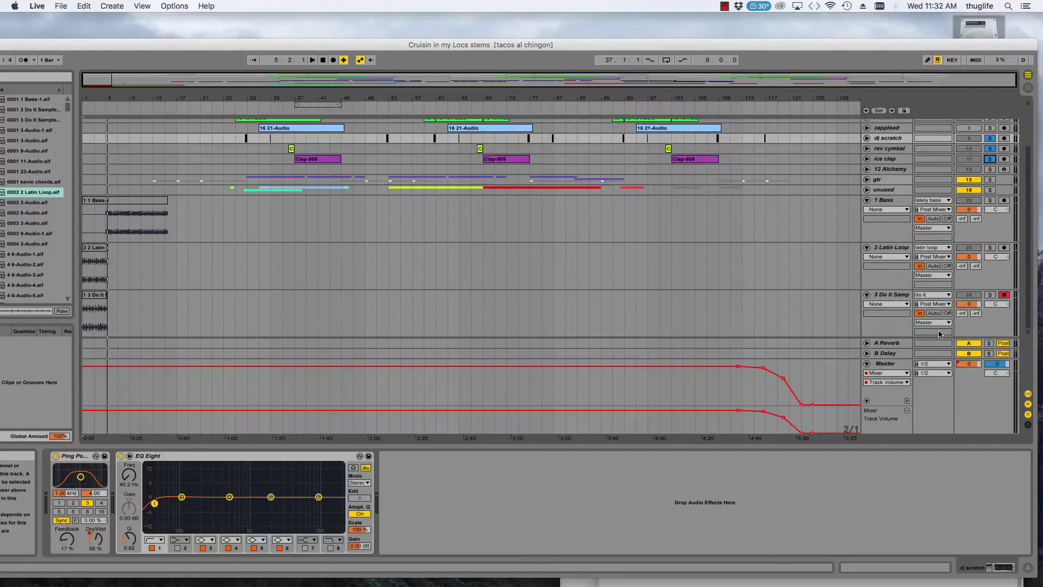
{"action": "left_click", "coordinate": [894, 296]}
{"action": "key", "text": "super+t"}
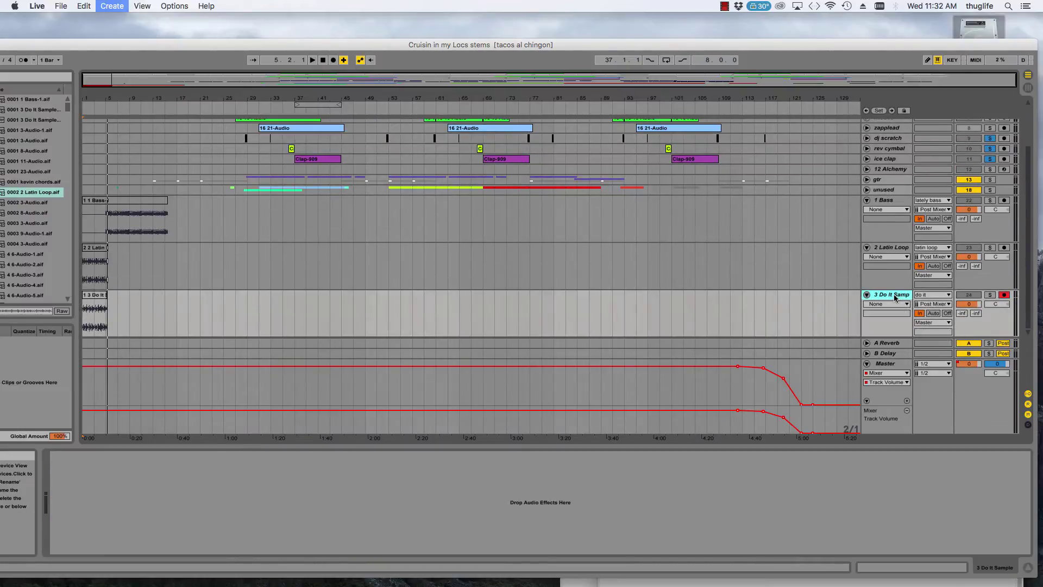
Copy the entry "4 Cymbals and percussion" from the Word stem list.
{"action": "right_click", "coordinate": [894, 295]}
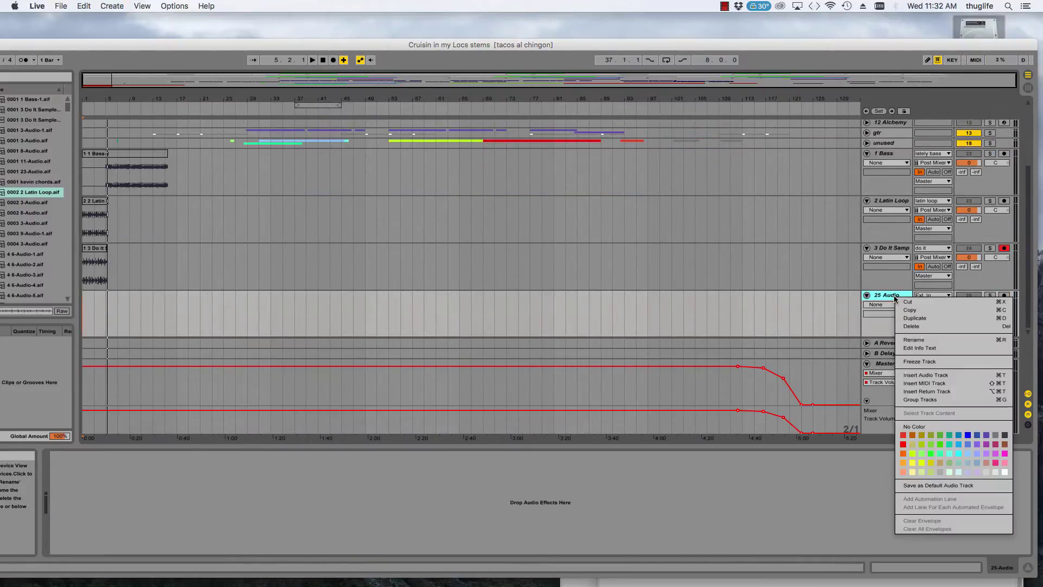
{"action": "left_click", "coordinate": [868, 317]}
{"action": "left_click_drag", "start_coordinate": [913, 42], "coordinate": [541, 46]}
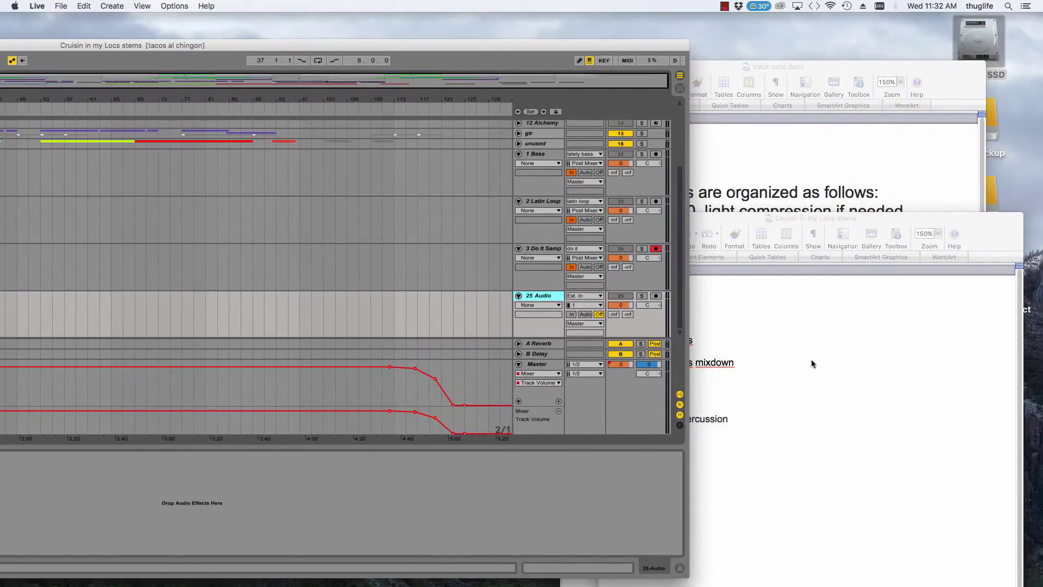
{"action": "left_click", "coordinate": [811, 359]}
{"action": "left_click_drag", "start_coordinate": [728, 419], "coordinate": [703, 417]}
{"action": "key", "text": "super+c"}
{"action": "left_click", "coordinate": [619, 421]}
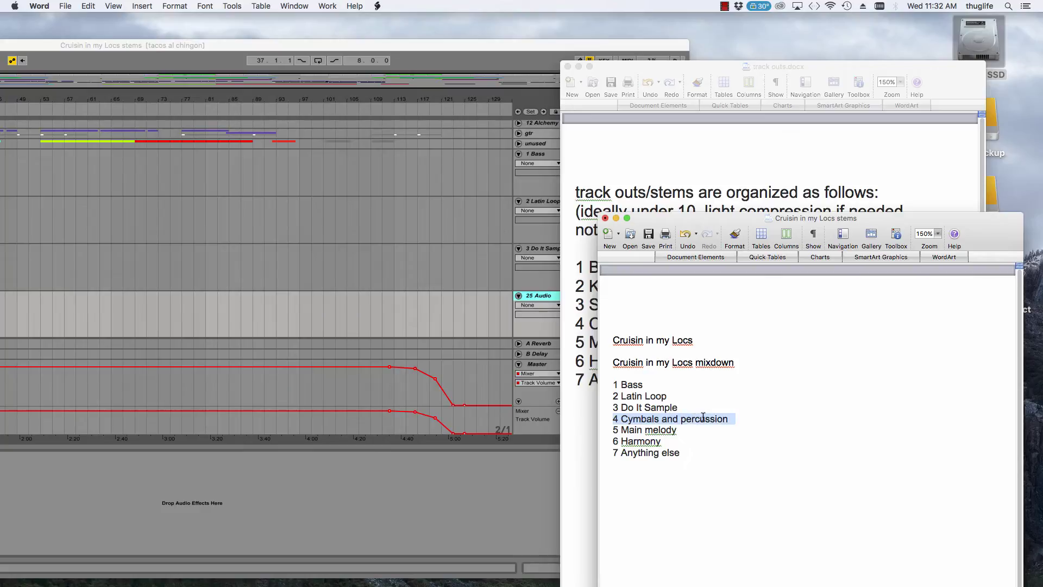
Return to Live and rename the new audio track below 3 Do It Sample as "4 Cymbals and percussion".
{"action": "left_click", "coordinate": [490, 259]}
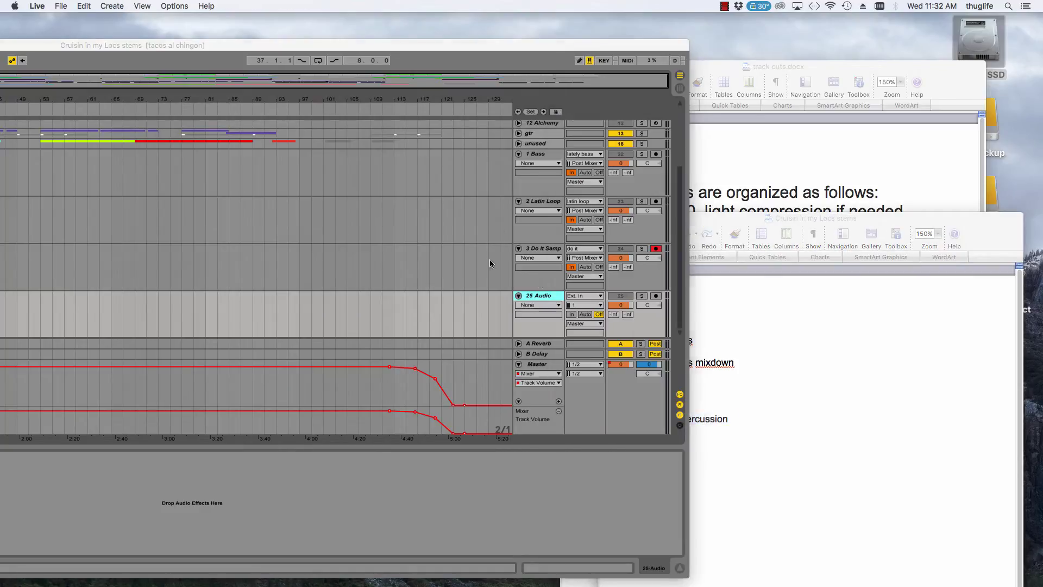
{"action": "right_click", "coordinate": [545, 296]}
{"action": "left_click", "coordinate": [570, 336]}
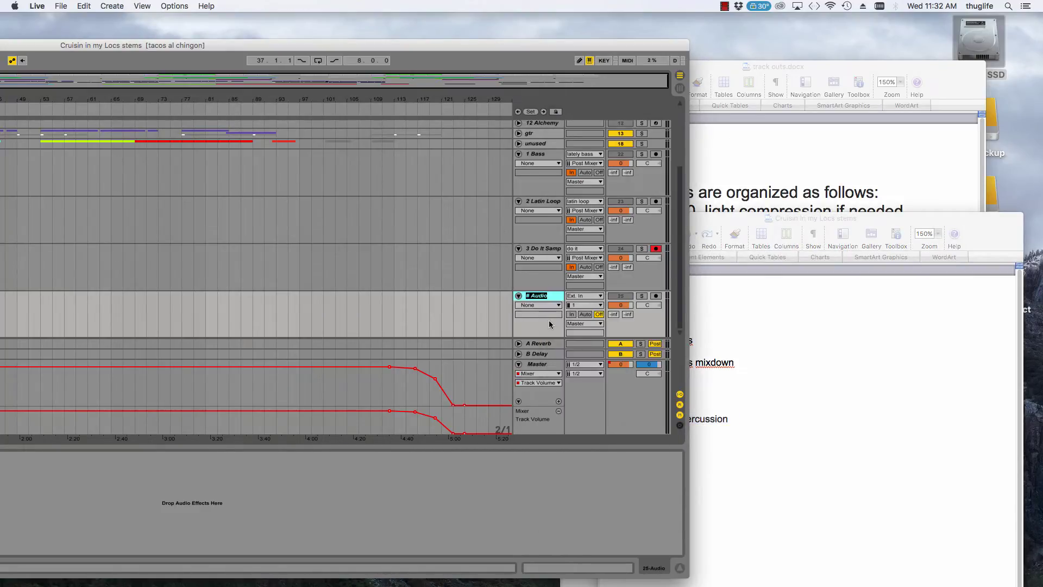
{"action": "key", "text": "super+v"}
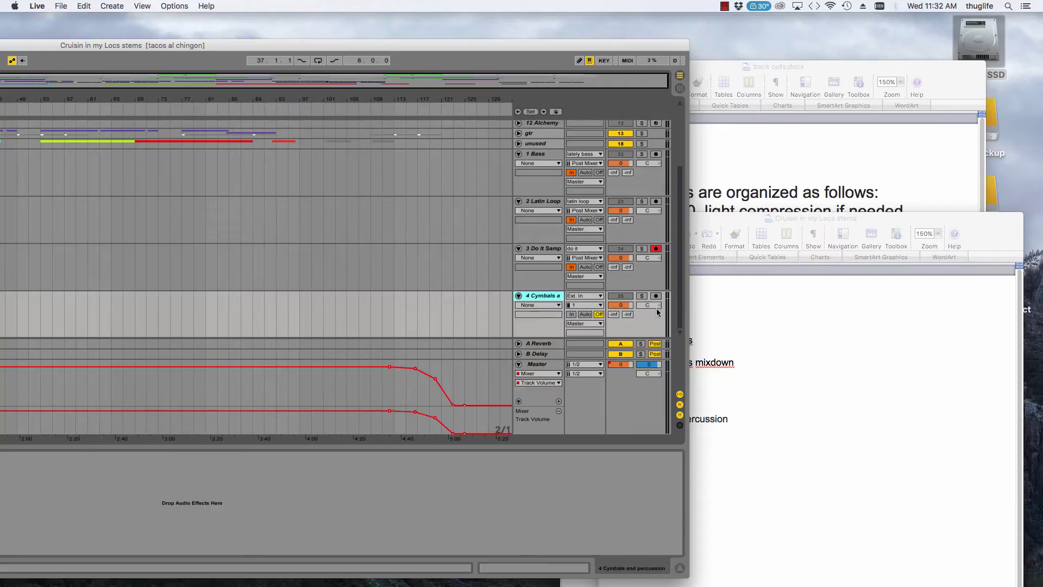
Arm 4 Cymbals and percussion for recording, set its monitoring to In and take its audio input from Master.
{"action": "left_click", "coordinate": [656, 296]}
{"action": "left_click", "coordinate": [572, 314]}
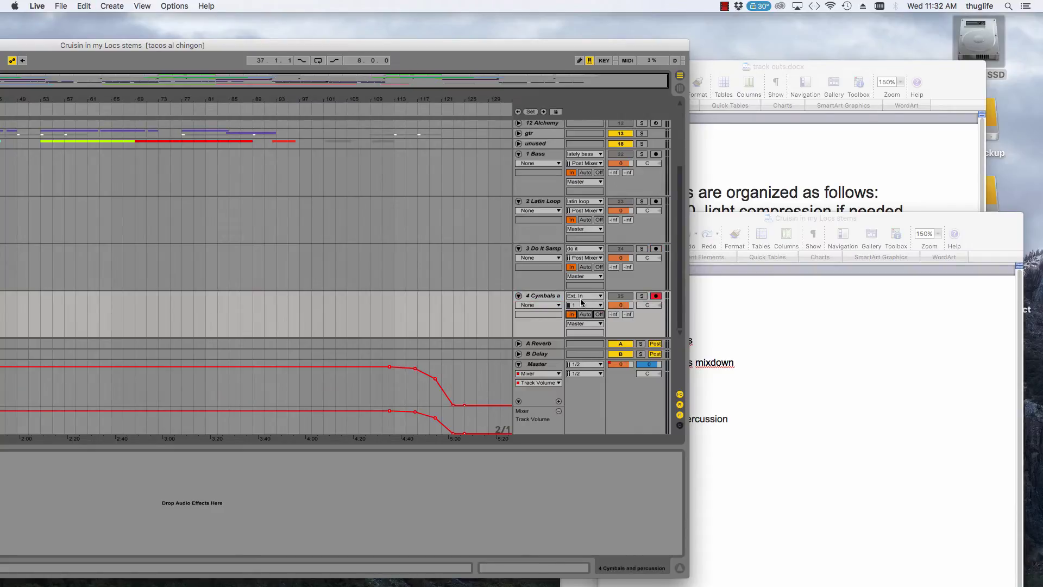
{"action": "left_click", "coordinate": [581, 299]}
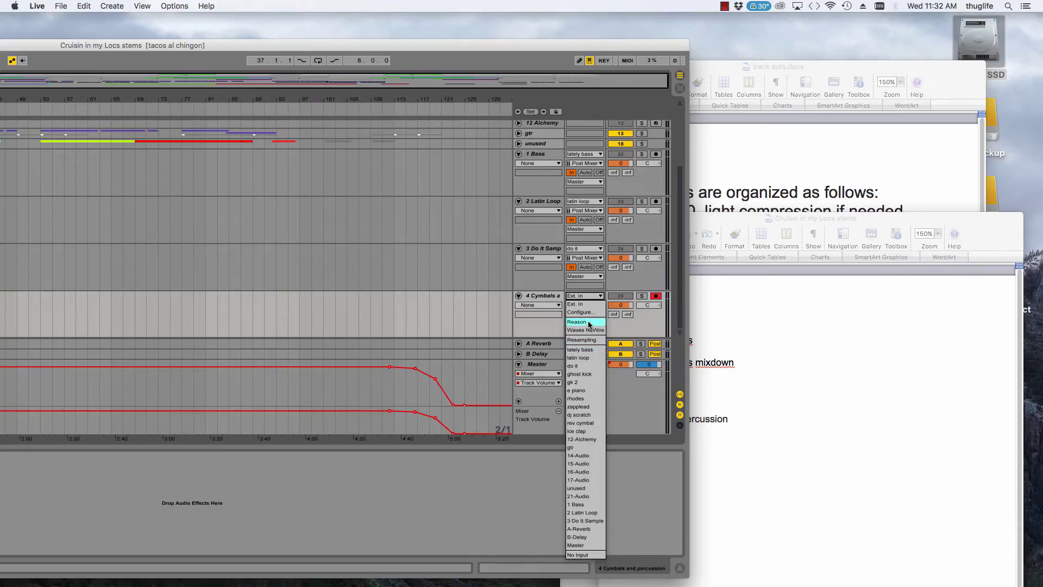
{"action": "left_click", "coordinate": [590, 545]}
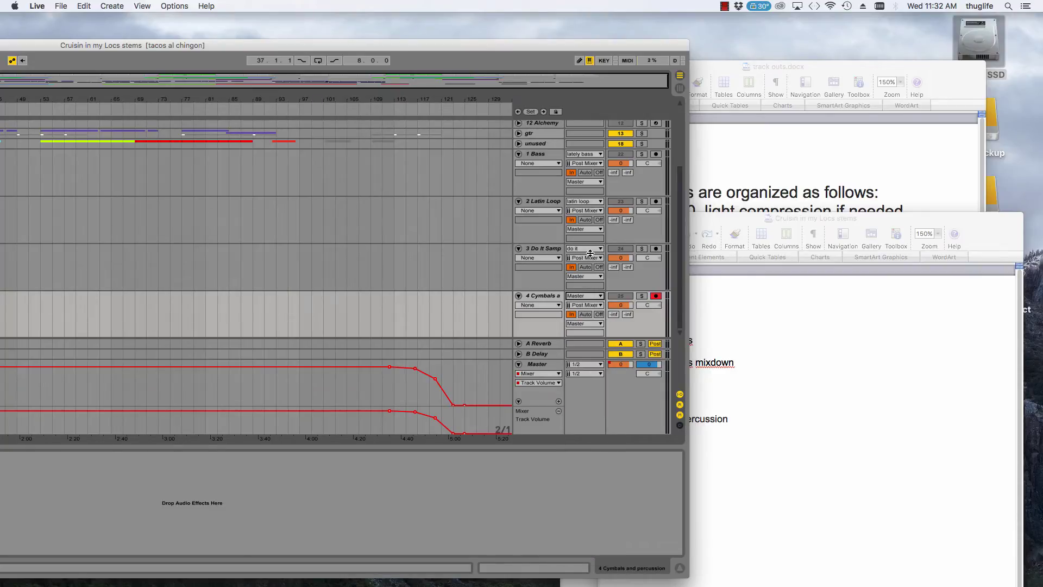
Record the soloed percussion tracks onto 4 Cymbals and percussion from the song's start to around bar 12.
{"action": "left_click_drag", "start_coordinate": [565, 42], "coordinate": [851, 55]}
{"action": "scroll", "coordinate": [820, 206], "scroll_direction": "up", "scroll_amount": 5}
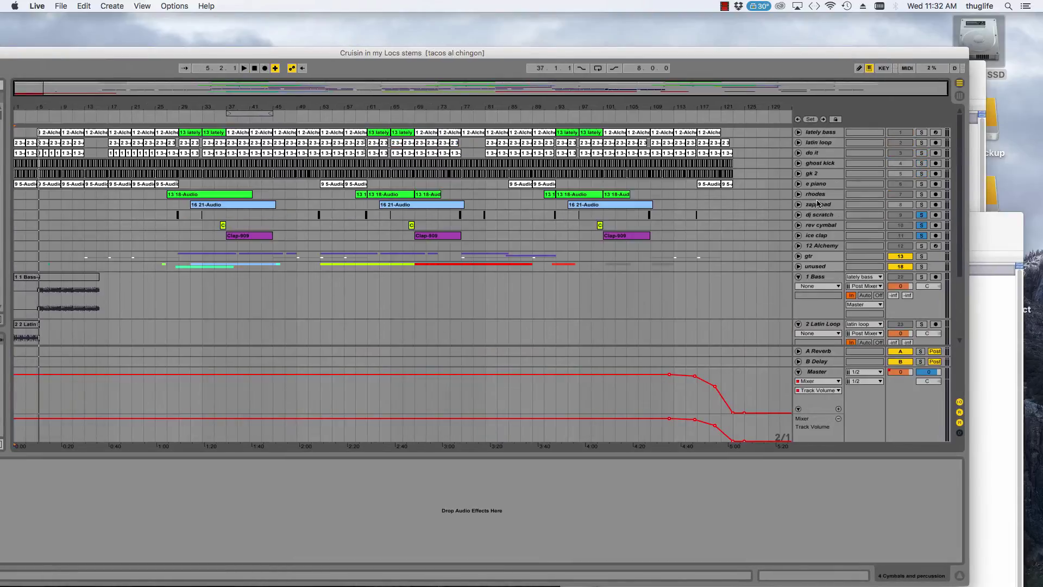
{"action": "scroll", "coordinate": [731, 248], "scroll_direction": "down", "scroll_amount": 4}
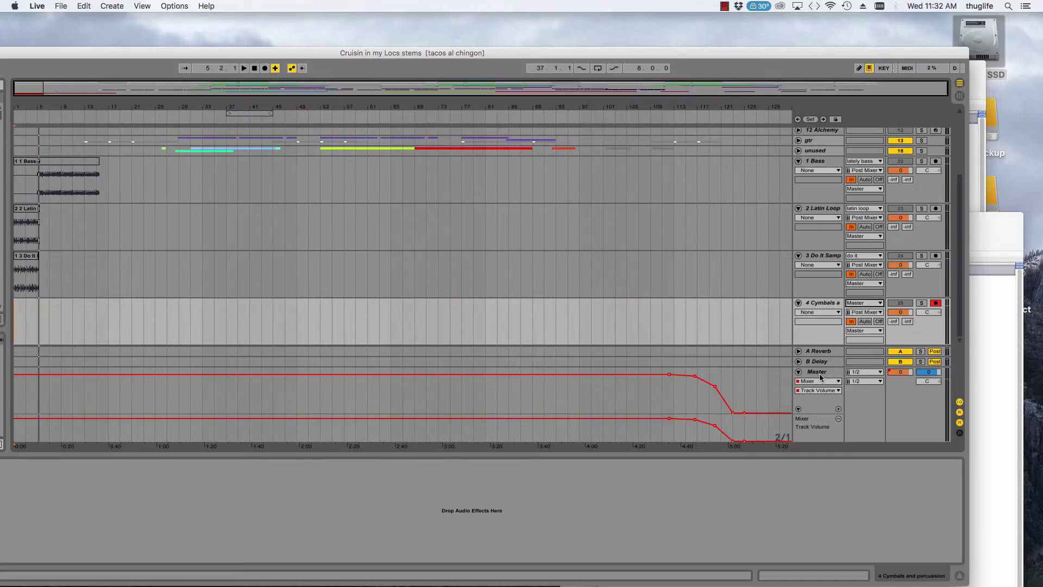
{"action": "left_click_drag", "start_coordinate": [318, 49], "coordinate": [370, 25]}
{"action": "left_click_drag", "start_coordinate": [277, 82], "coordinate": [393, 101]}
{"action": "left_click", "coordinate": [304, 44]}
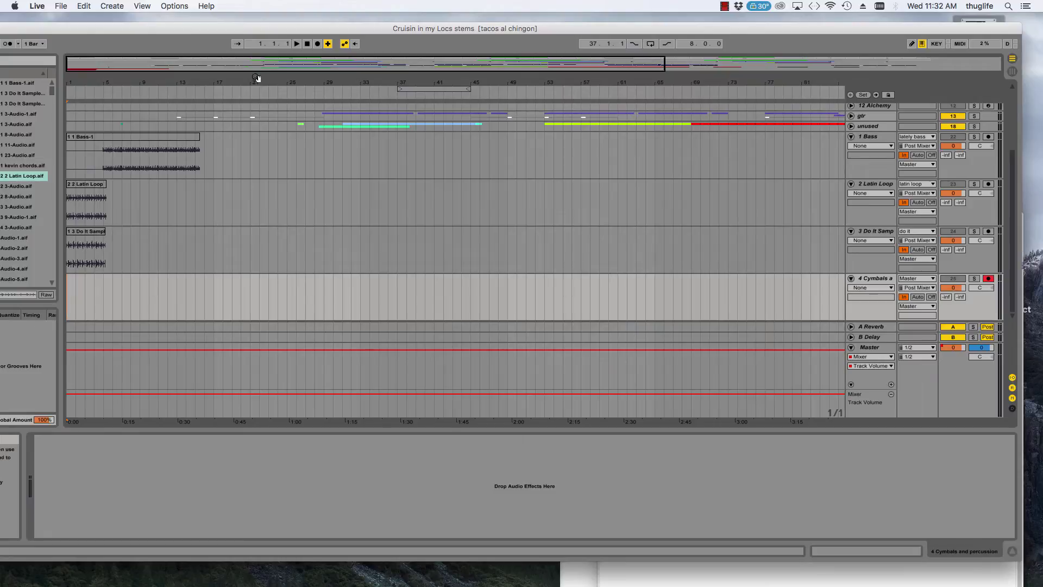
{"action": "left_click", "coordinate": [318, 43]}
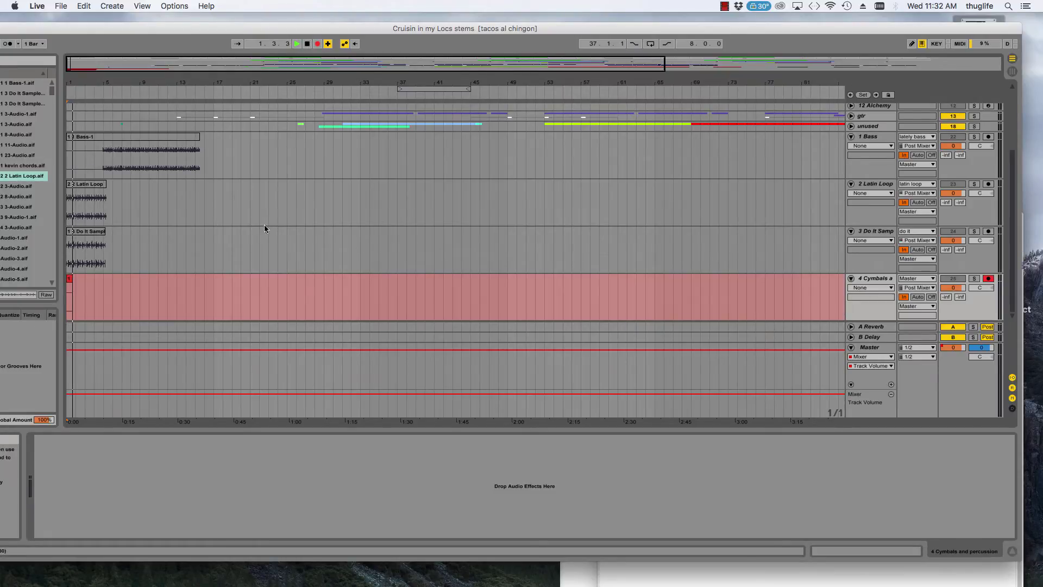
{"action": "scroll", "coordinate": [272, 236], "scroll_direction": "up", "scroll_amount": 5}
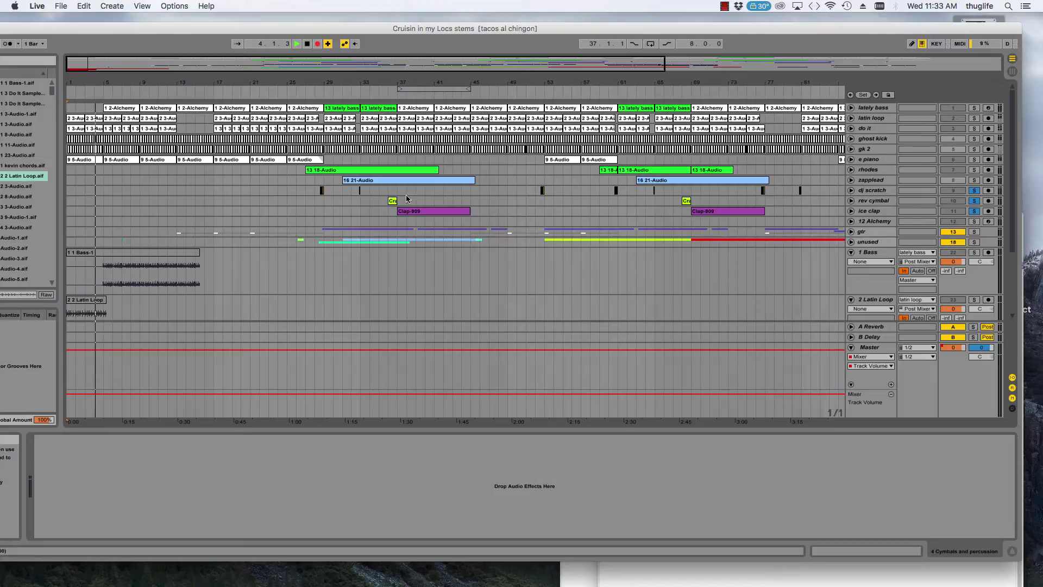
{"action": "scroll", "coordinate": [391, 223], "scroll_direction": "down", "scroll_amount": 5}
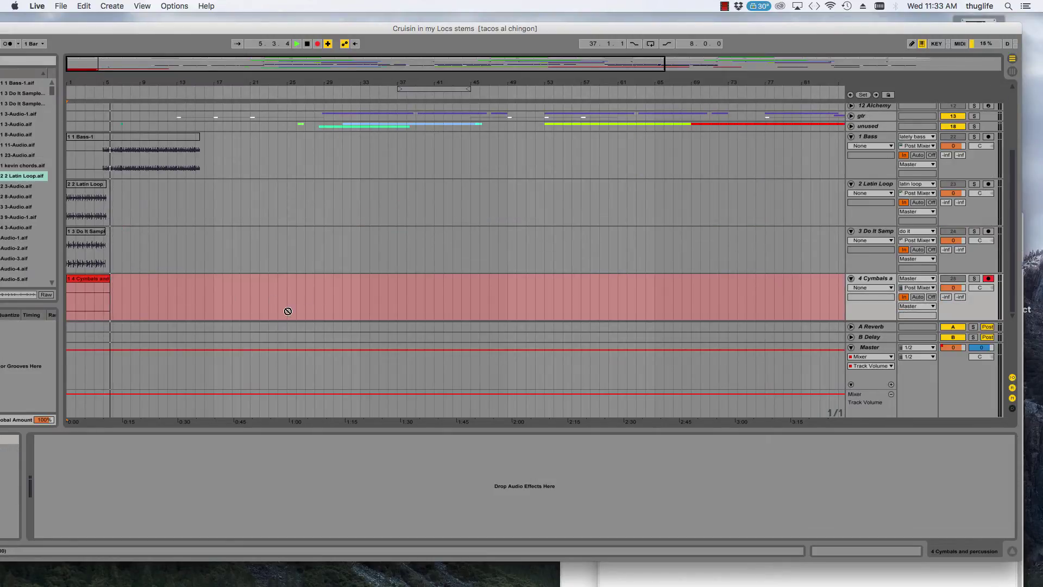
{"action": "scroll", "coordinate": [464, 245], "scroll_direction": "up", "scroll_amount": 5}
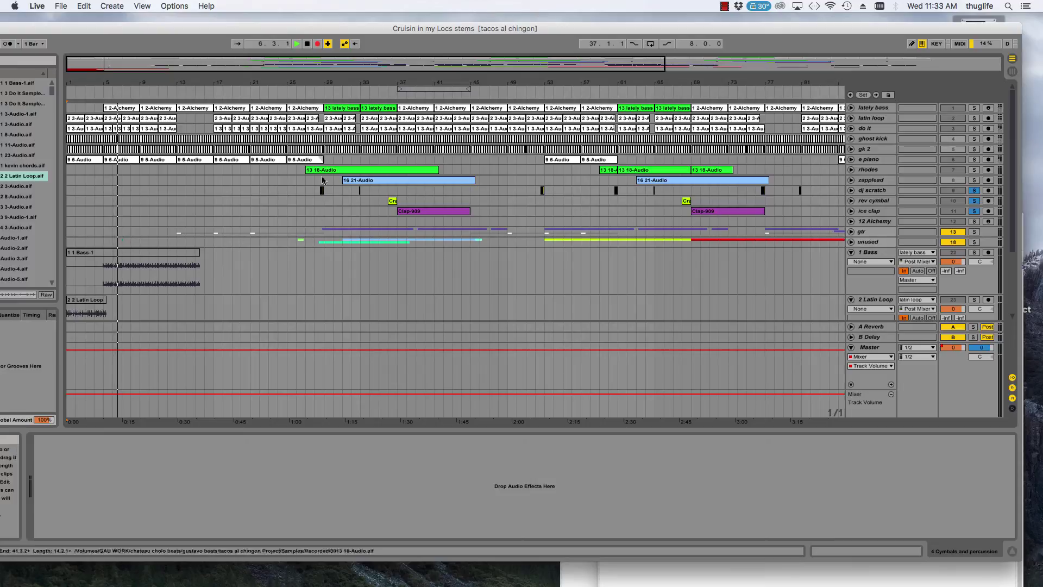
{"action": "scroll", "coordinate": [320, 213], "scroll_direction": "down", "scroll_amount": 2}
{"action": "scroll", "coordinate": [320, 216], "scroll_direction": "down", "scroll_amount": 2}
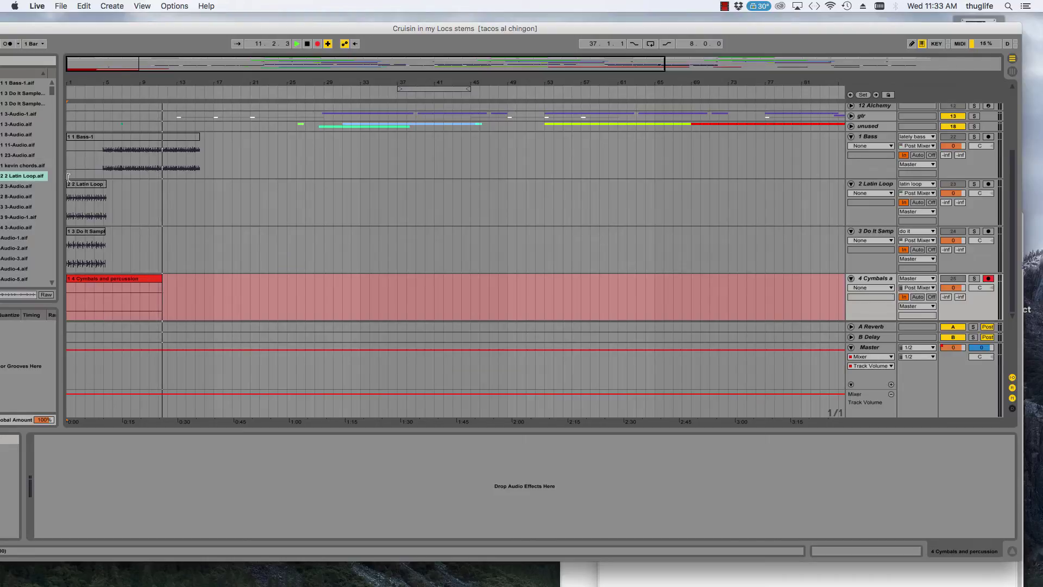
{"action": "left_click", "coordinate": [307, 43]}
Check the Word stem list for the stem that follows 4 Cymbals and percussion and return to Live.
{"action": "scroll", "coordinate": [415, 244], "scroll_direction": "up", "scroll_amount": 5}
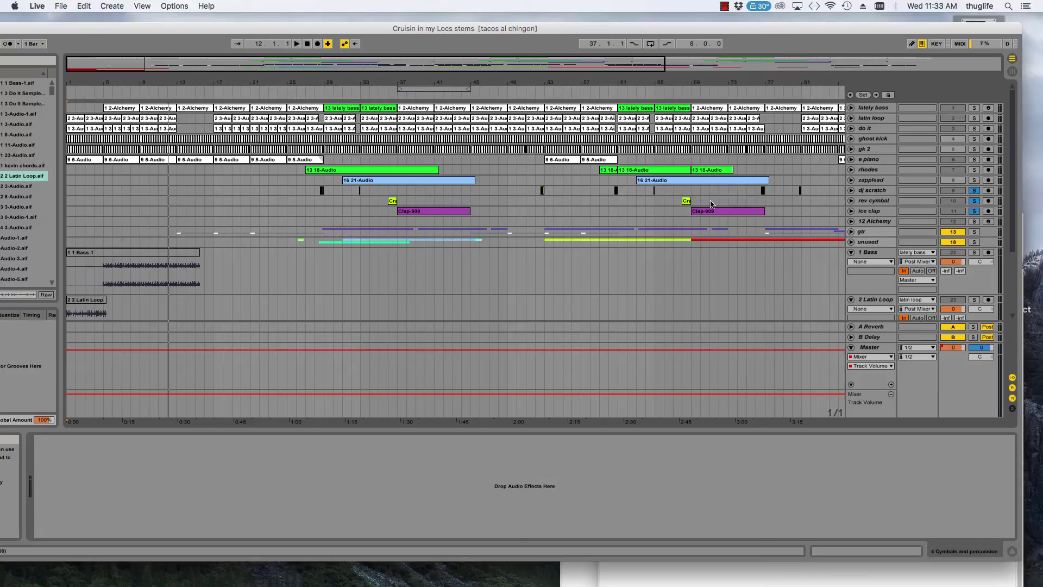
{"action": "left_click_drag", "start_coordinate": [887, 32], "coordinate": [614, 52]}
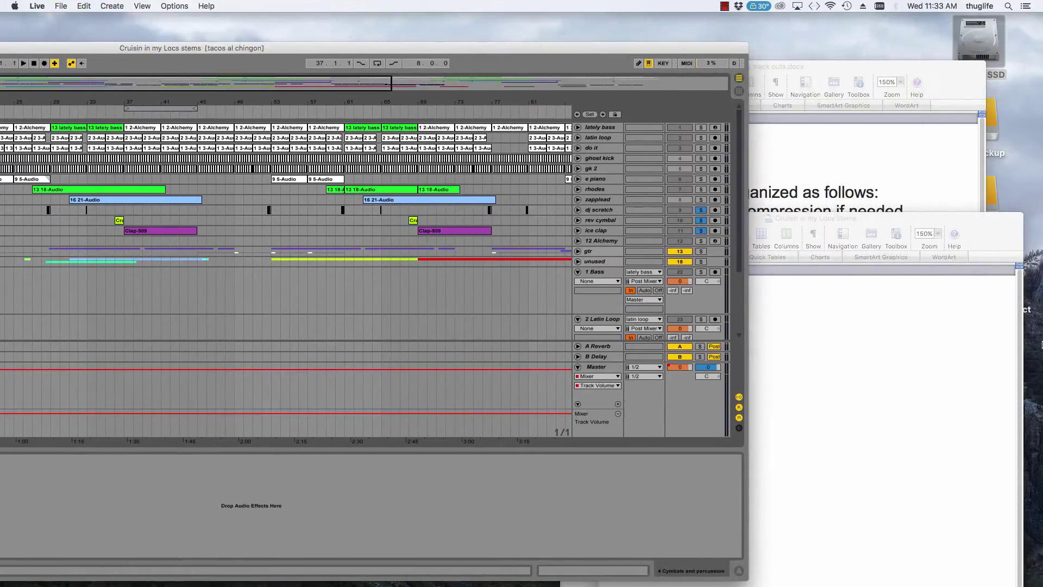
{"action": "left_click", "coordinate": [980, 355]}
{"action": "scroll", "coordinate": [734, 365], "scroll_direction": "down", "scroll_amount": 3}
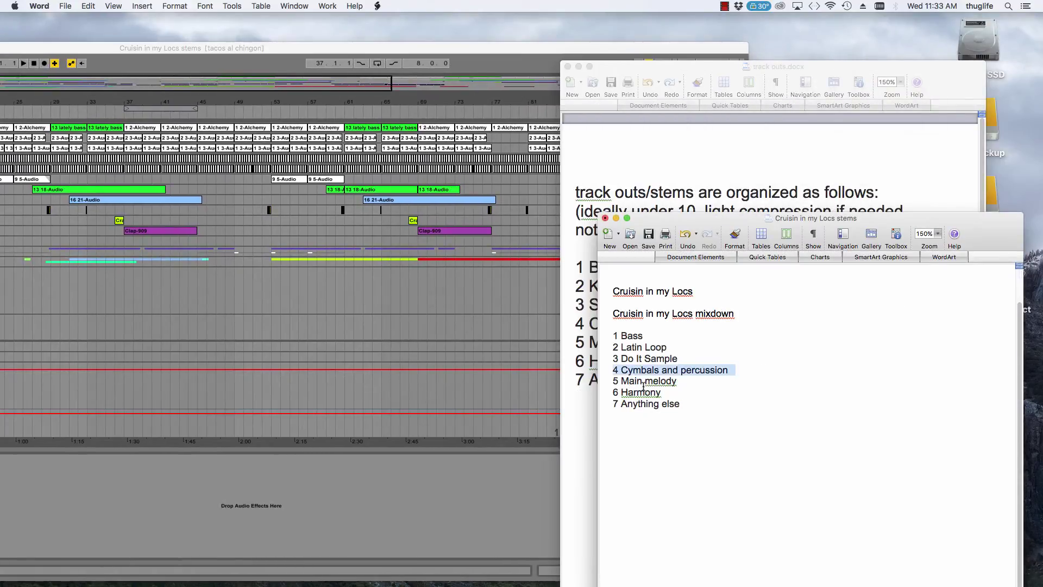
{"action": "left_click", "coordinate": [691, 390]}
{"action": "left_click", "coordinate": [466, 51]}
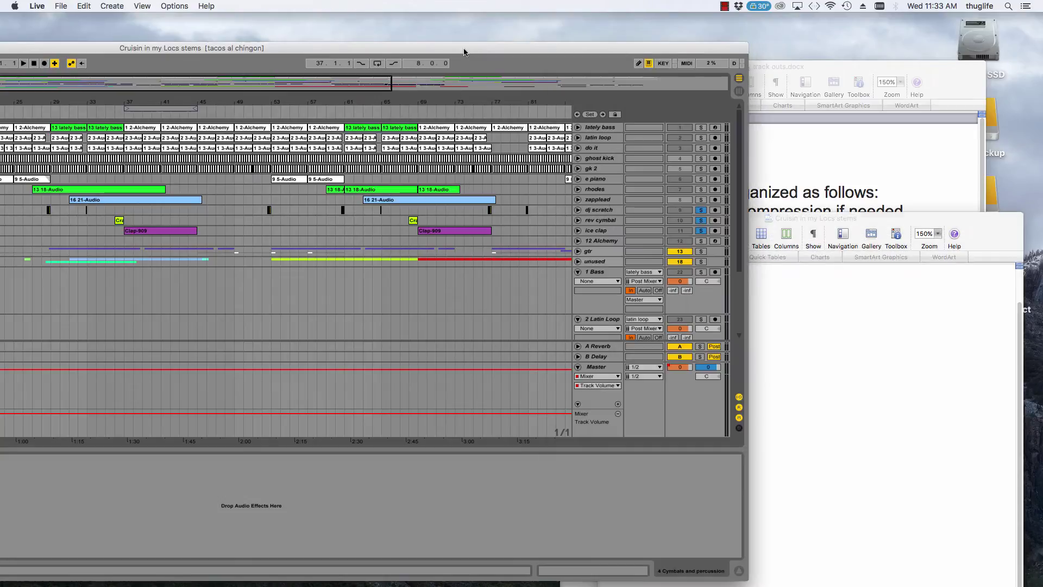
{"action": "left_click_drag", "start_coordinate": [554, 39], "coordinate": [728, 40]}
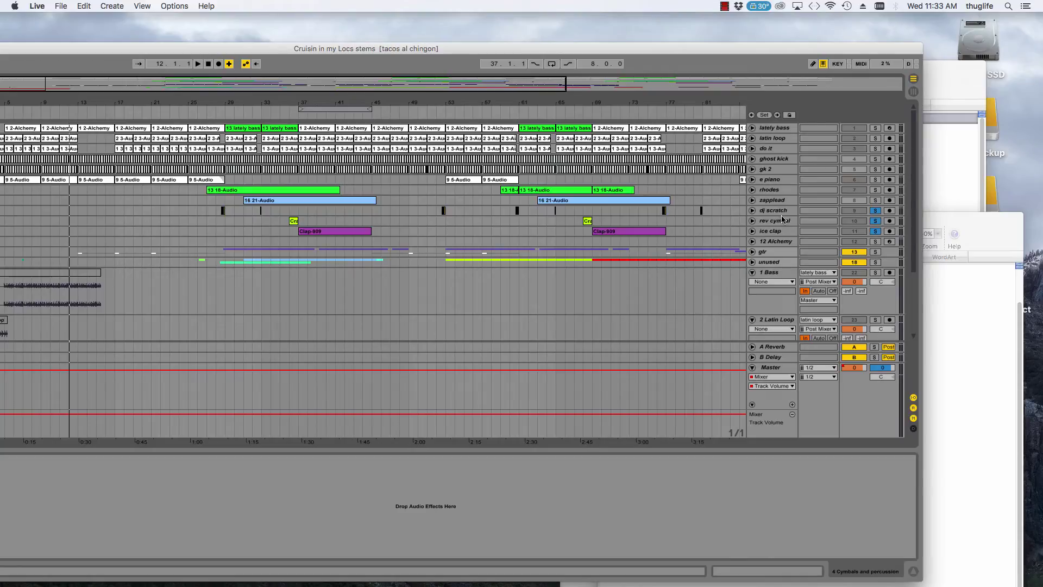
Unsolo the dj scratch, rev cymbal and ice clap tracks.
{"action": "left_click", "coordinate": [788, 186]}
{"action": "left_click", "coordinate": [875, 213]}
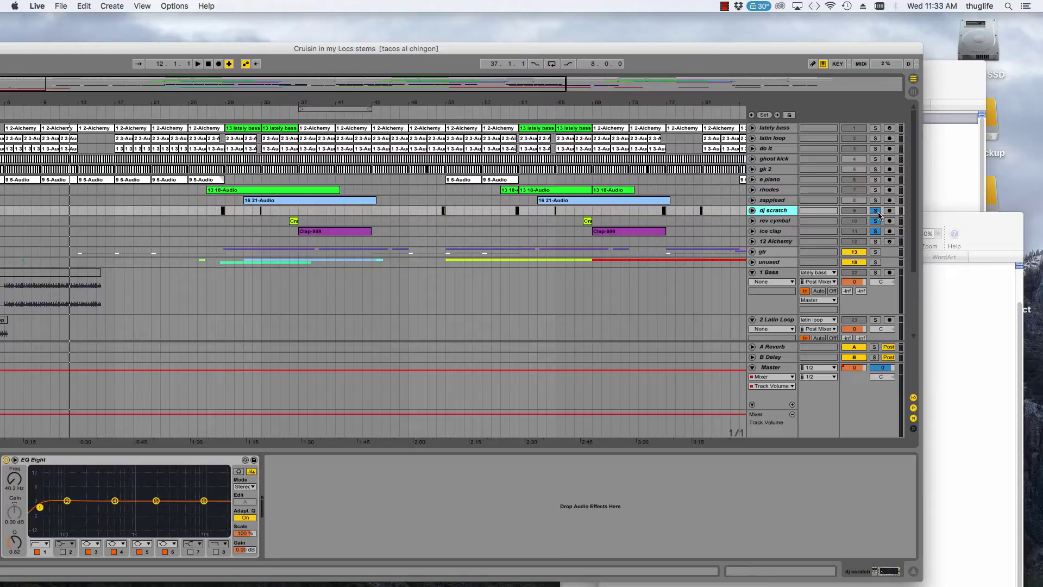
{"action": "left_click", "coordinate": [876, 211]}
Set monitoring to Off on the four recorded stem tracks, 1 Bass to 4 Cymbals and percussion, and deactivate them.
{"action": "scroll", "coordinate": [872, 235], "scroll_direction": "down", "scroll_amount": 5}
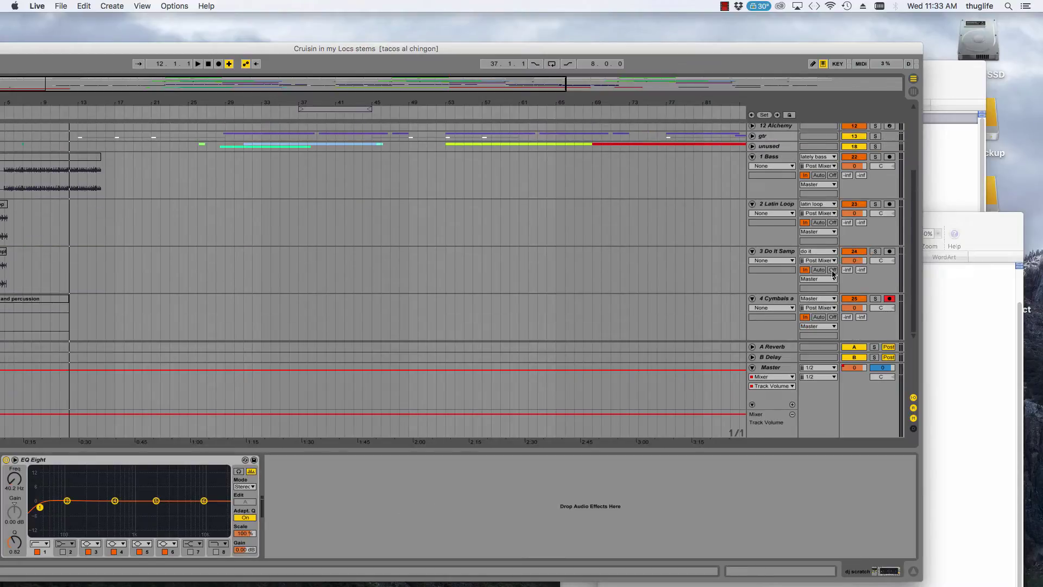
{"action": "left_click", "coordinate": [833, 223]}
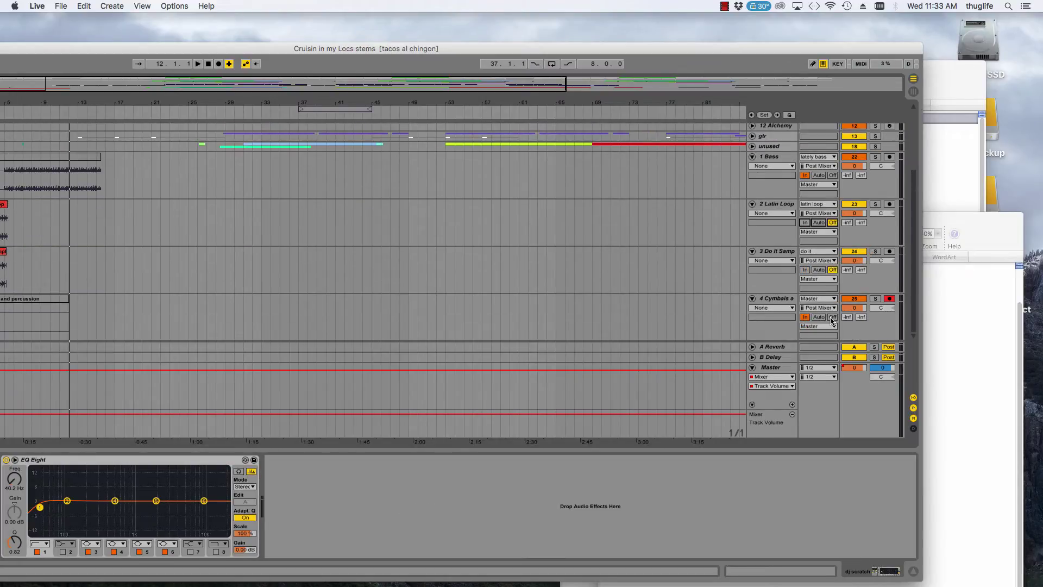
{"action": "left_click", "coordinate": [833, 317]}
{"action": "left_click", "coordinate": [857, 204]}
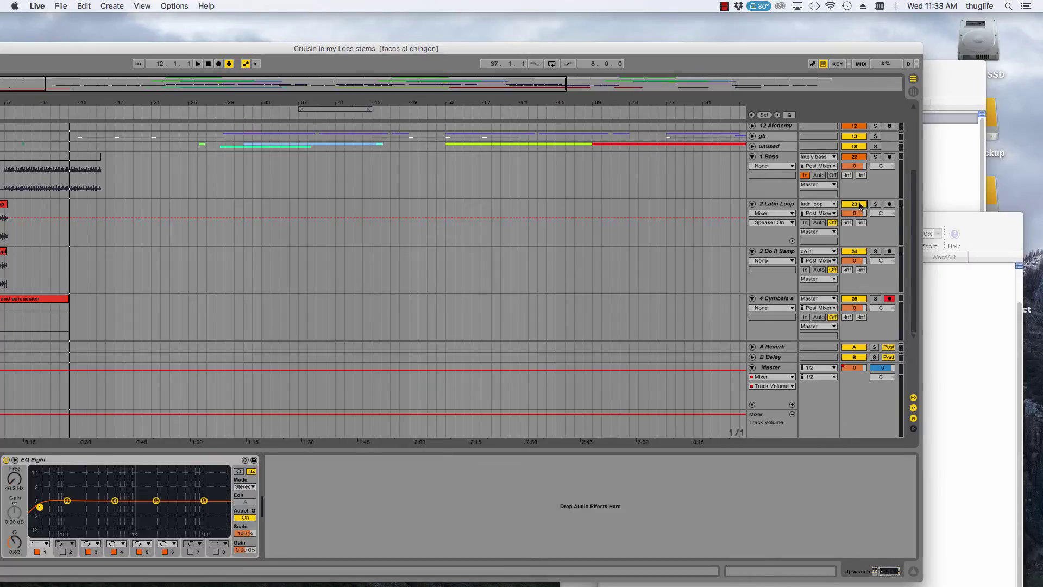
{"action": "left_click", "coordinate": [858, 252]}
{"action": "left_click", "coordinate": [859, 299]}
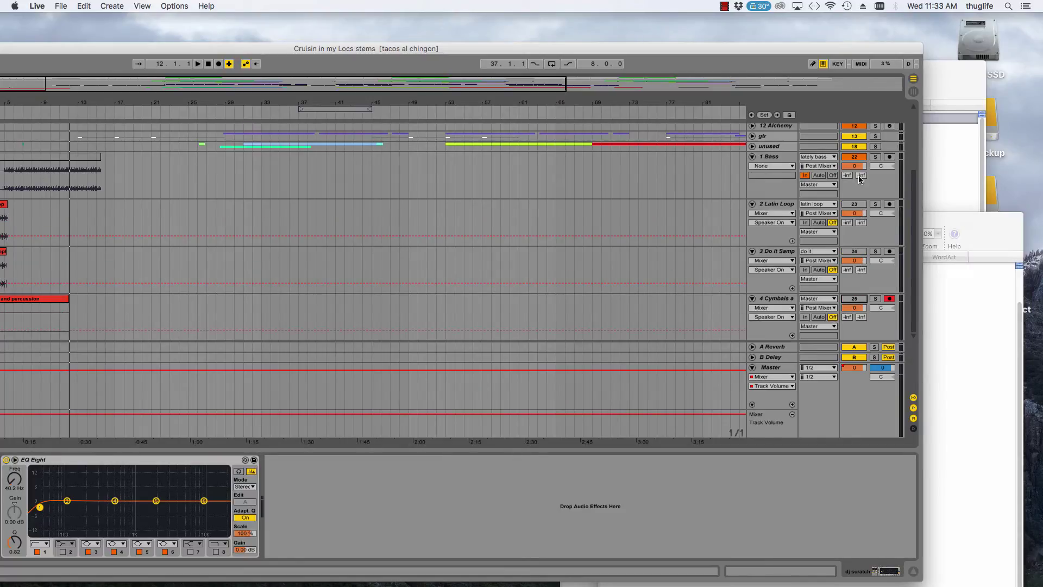
{"action": "left_click", "coordinate": [833, 176]}
{"action": "left_click", "coordinate": [854, 157]}
{"action": "scroll", "coordinate": [827, 195], "scroll_direction": "up", "scroll_amount": 5}
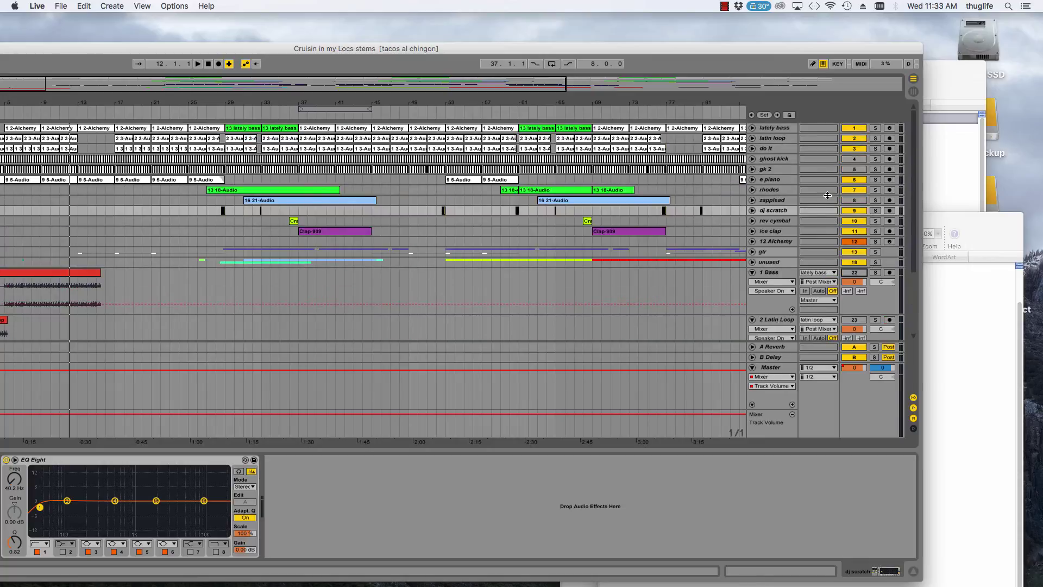
Play the song from its start and solo the e piano track to audition it.
{"action": "left_click", "coordinate": [196, 64]}
{"action": "left_click_drag", "start_coordinate": [189, 50], "coordinate": [292, 29]}
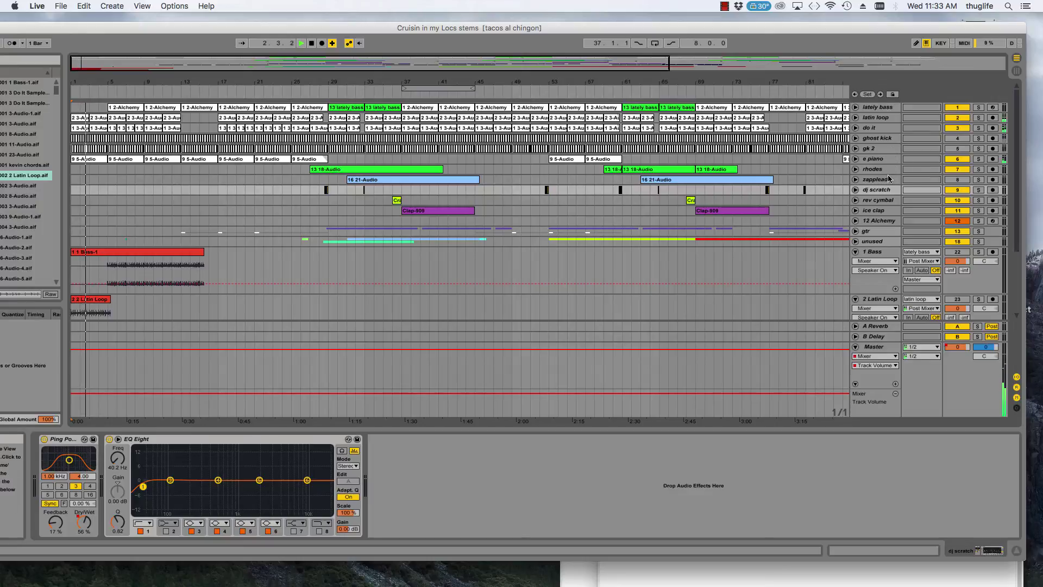
{"action": "left_click", "coordinate": [889, 161]}
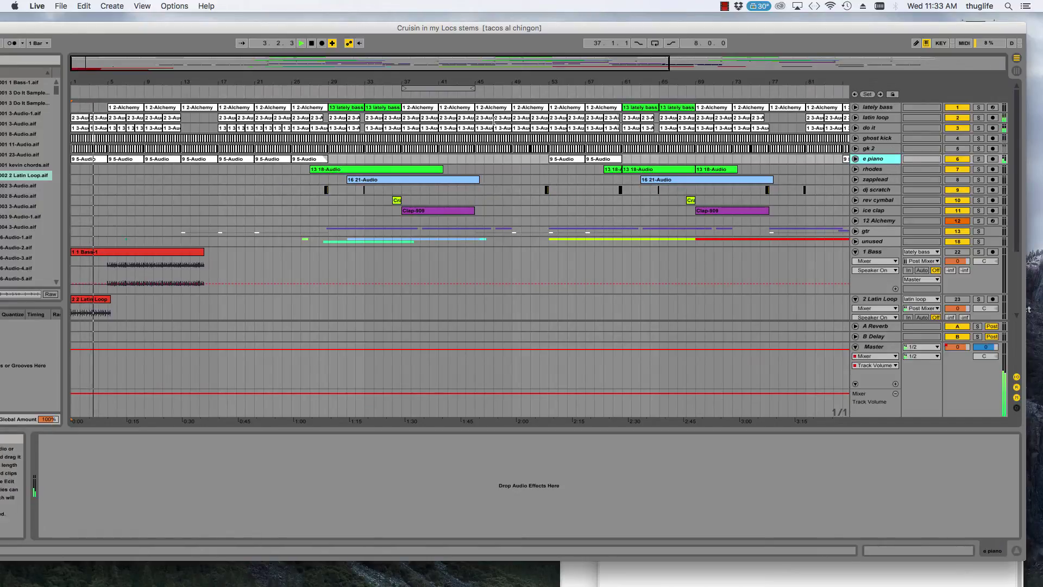
{"action": "left_click", "coordinate": [982, 158]}
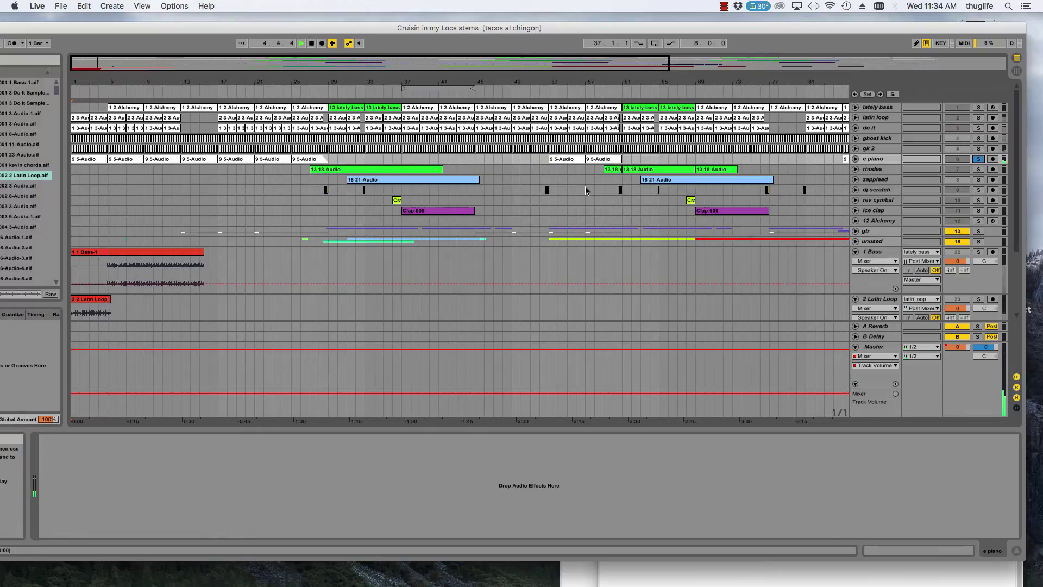
Audition the rhodes track soloed from around bar 29, and solo the gtr track in its place.
{"action": "left_click", "coordinate": [869, 169]}
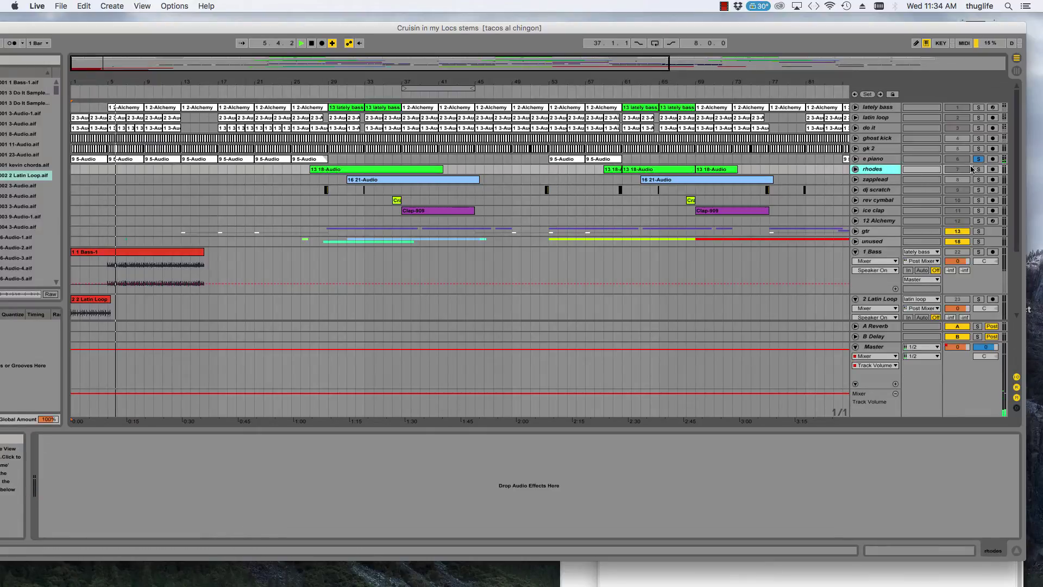
{"action": "left_click", "coordinate": [978, 169]}
{"action": "left_click", "coordinate": [329, 162]}
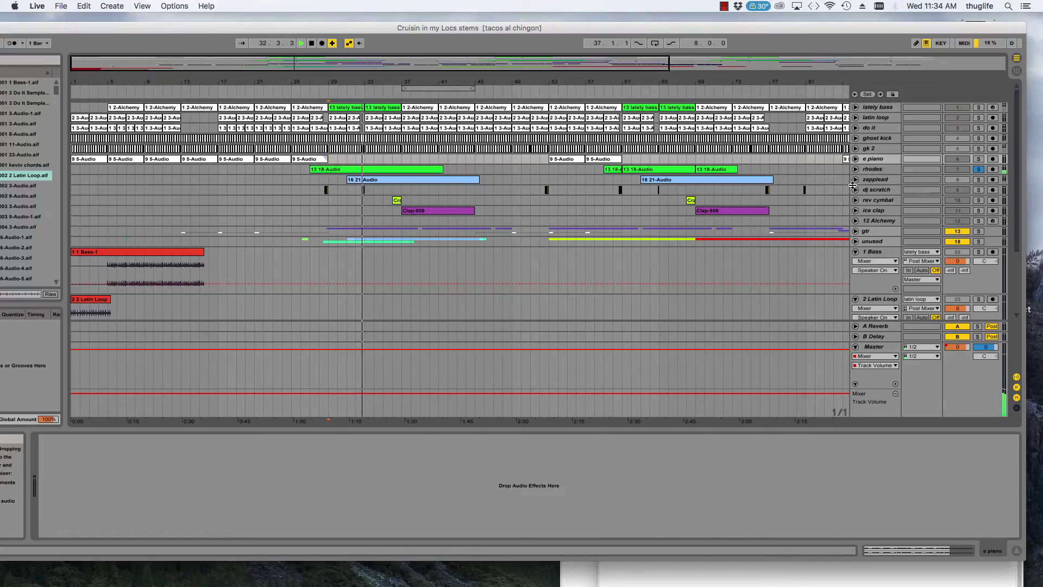
{"action": "left_click", "coordinate": [884, 228]}
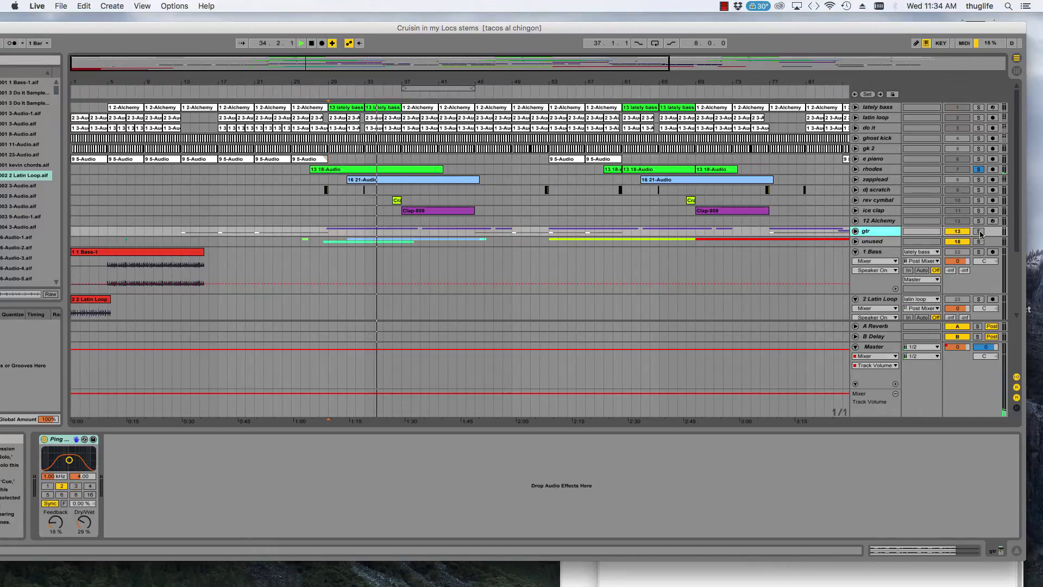
{"action": "left_click", "coordinate": [980, 232]}
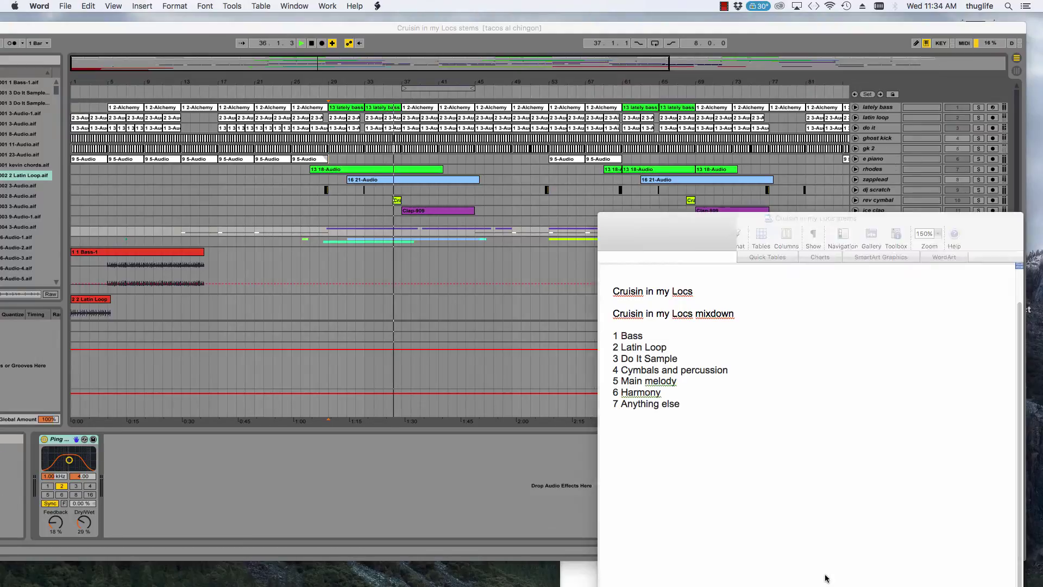
Check the stem list in Word, return to Live, stop playback and reset the position to the song's start.
{"action": "left_click", "coordinate": [825, 577]}
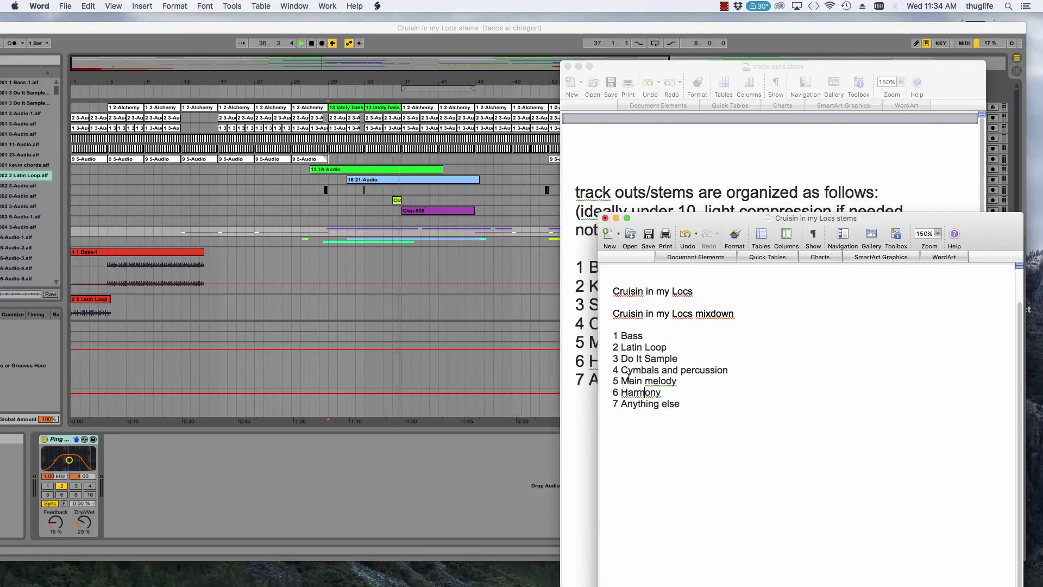
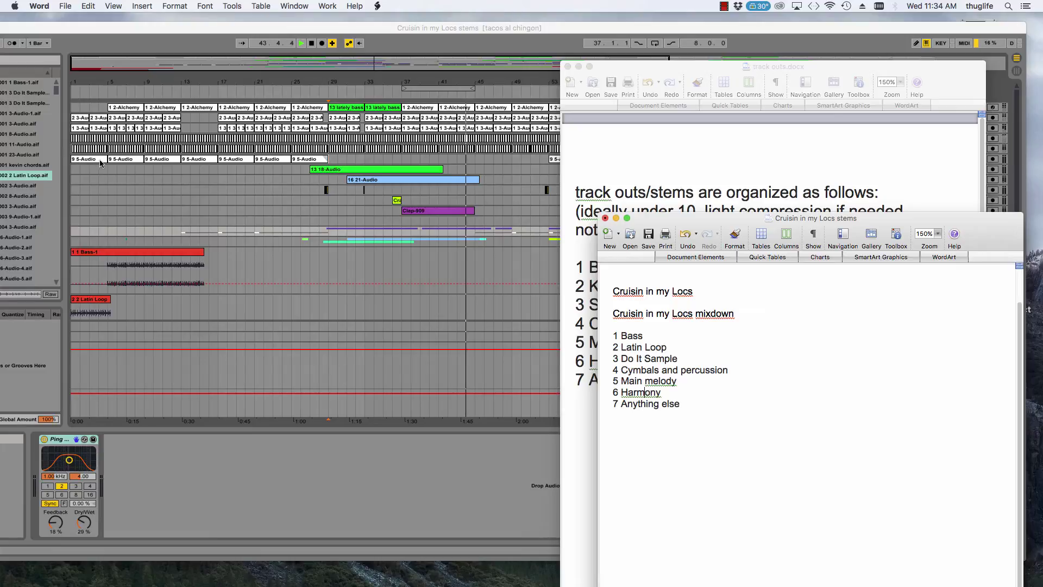
{"action": "left_click", "coordinate": [295, 166]}
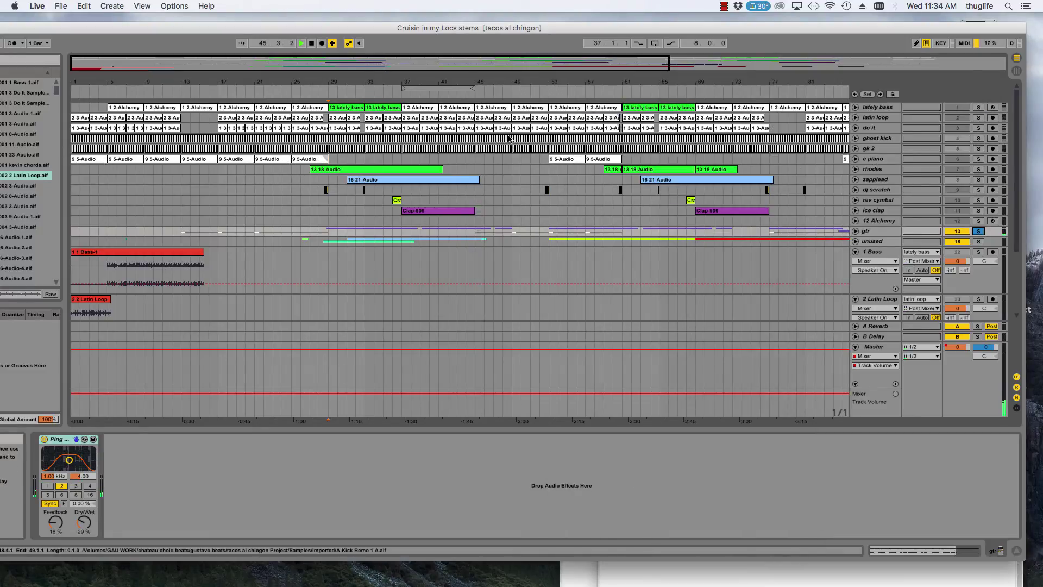
{"action": "left_click", "coordinate": [312, 43]}
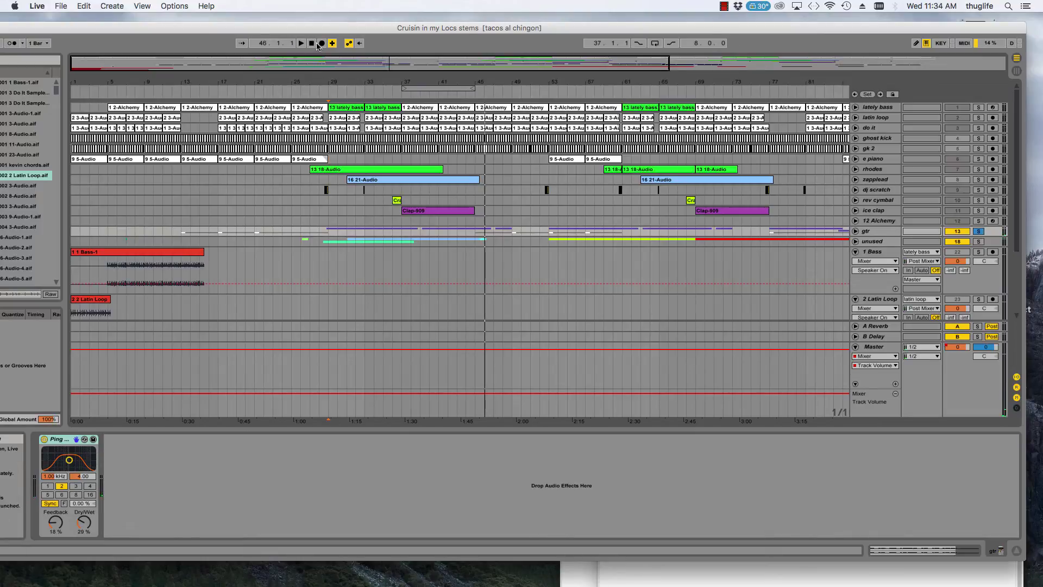
{"action": "left_click", "coordinate": [313, 44]}
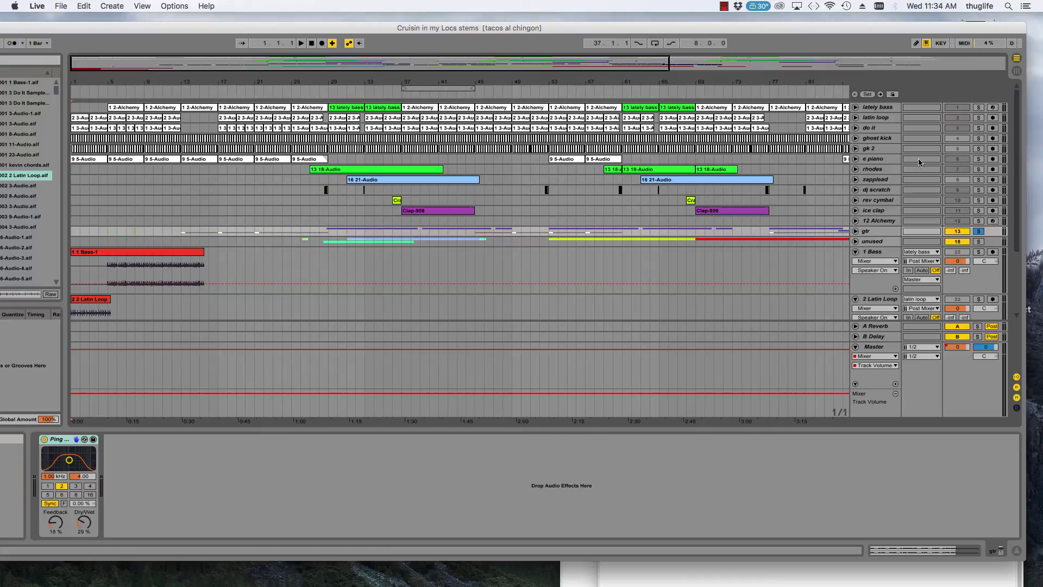
Audition the rhodes track soloed from bar 29 and stop playback.
{"action": "left_click", "coordinate": [874, 159]}
{"action": "left_click", "coordinate": [879, 231]}
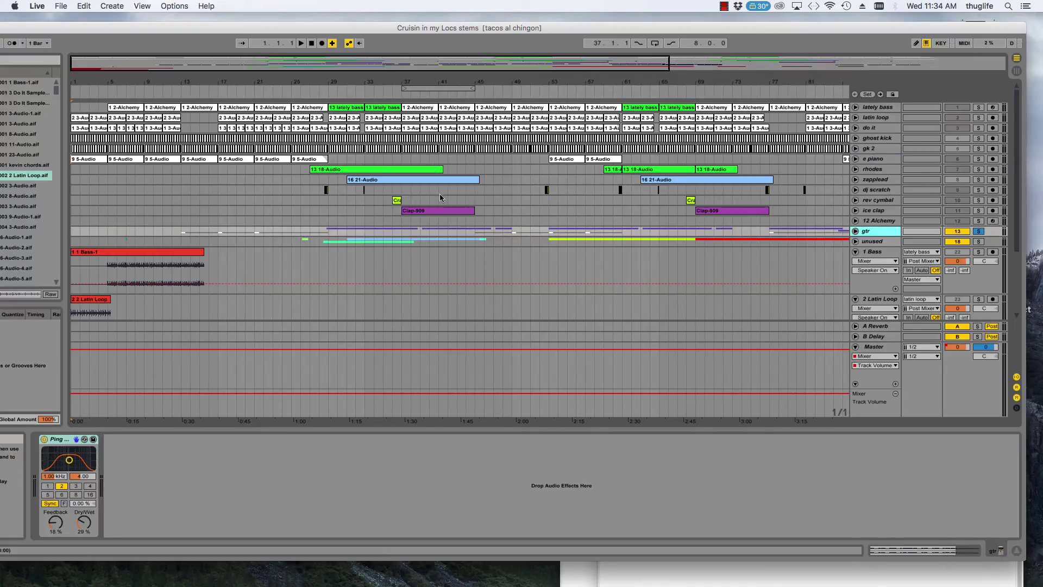
{"action": "left_click", "coordinate": [452, 169]}
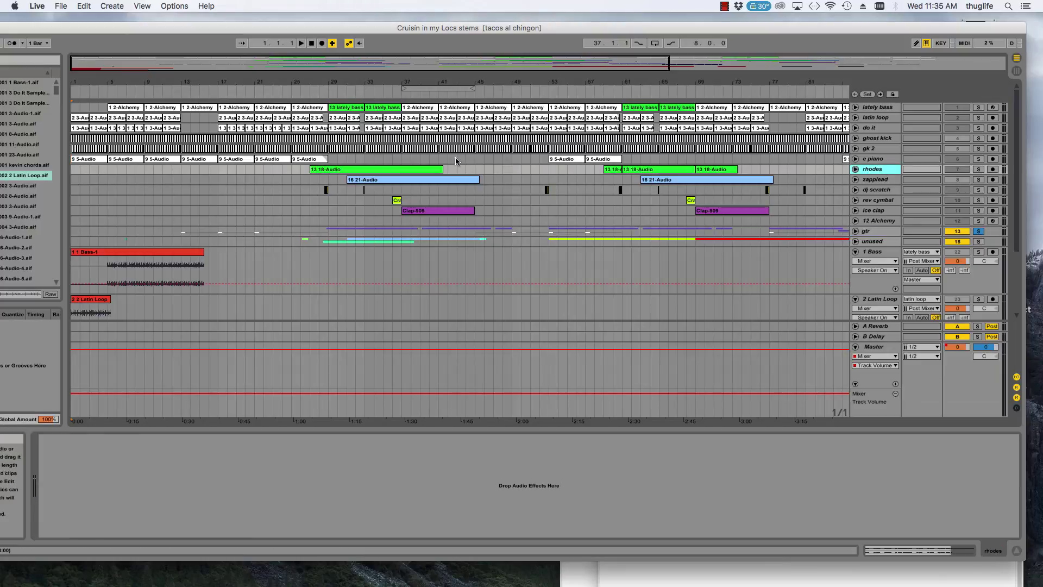
{"action": "left_click", "coordinate": [329, 179]}
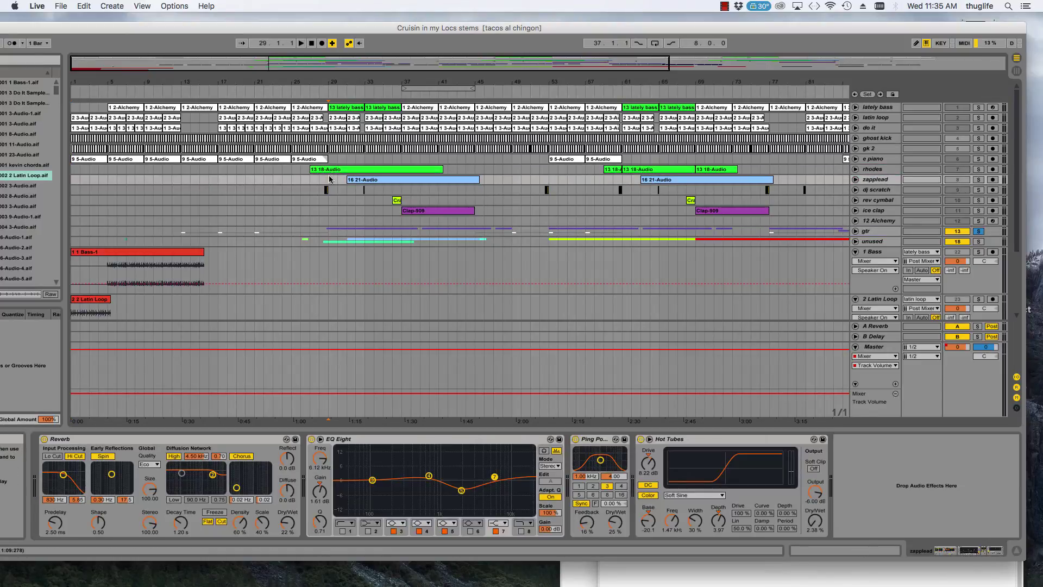
{"action": "key", "text": "space"}
{"action": "left_click", "coordinate": [979, 170]}
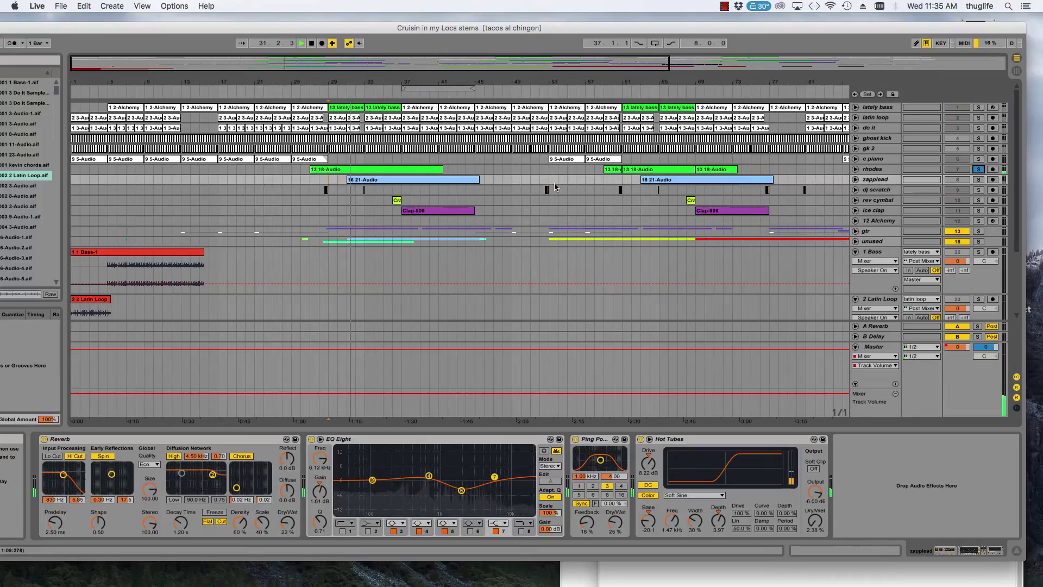
{"action": "left_click", "coordinate": [311, 44]}
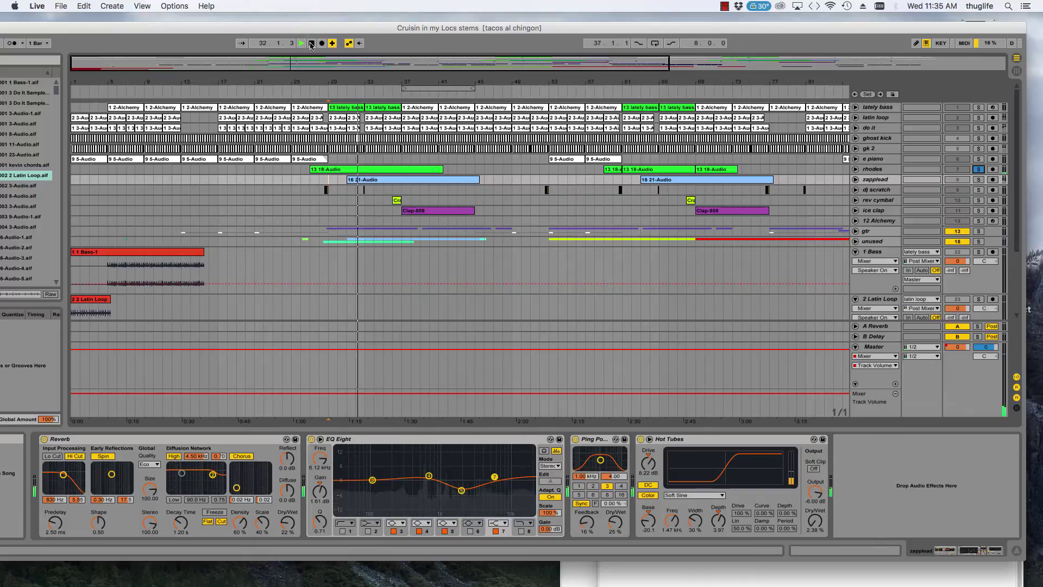
{"action": "left_click", "coordinate": [311, 43]}
Switch to Word, close the track outs document and move the stem list window over the arrangement.
{"action": "left_click", "coordinate": [904, 574]}
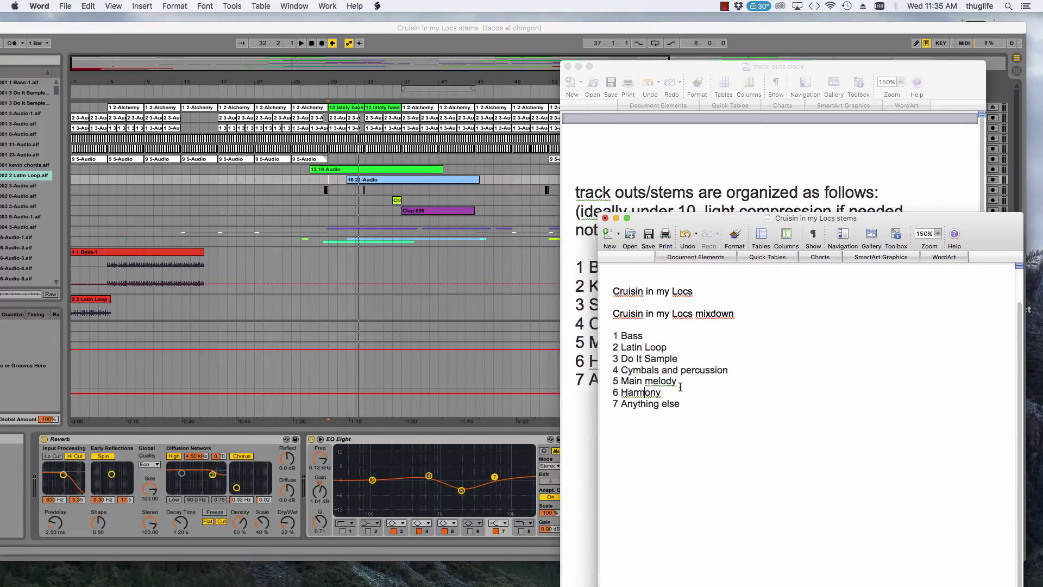
{"action": "left_click", "coordinate": [567, 66]}
{"action": "left_click_drag", "start_coordinate": [717, 224], "coordinate": [505, 252]}
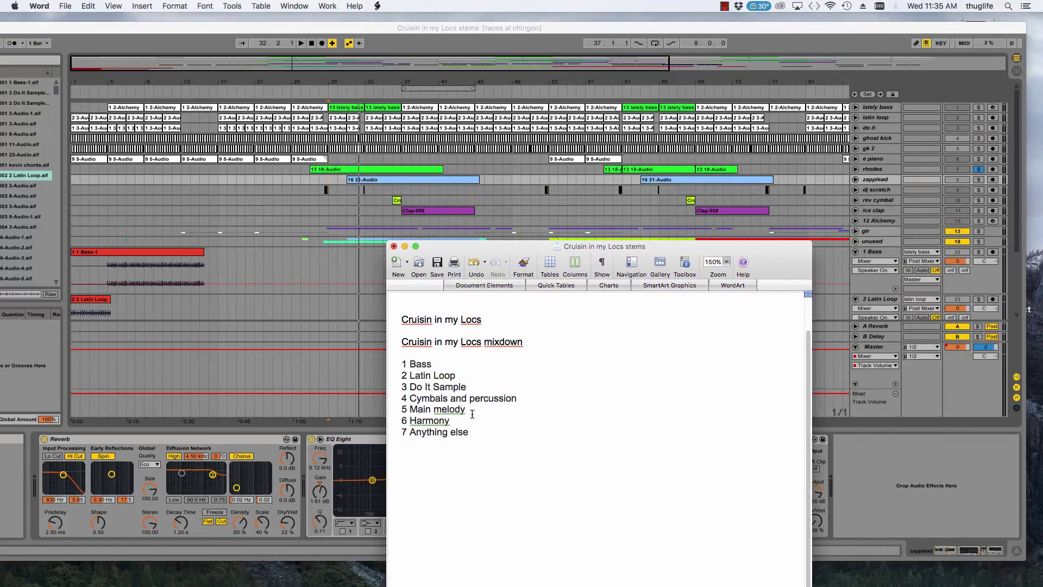
Replace stem list items 5, 6 and 7 with E Piano, Guitar and Rhodes, and add an empty line below.
{"action": "left_click_drag", "start_coordinate": [472, 409], "coordinate": [410, 408]}
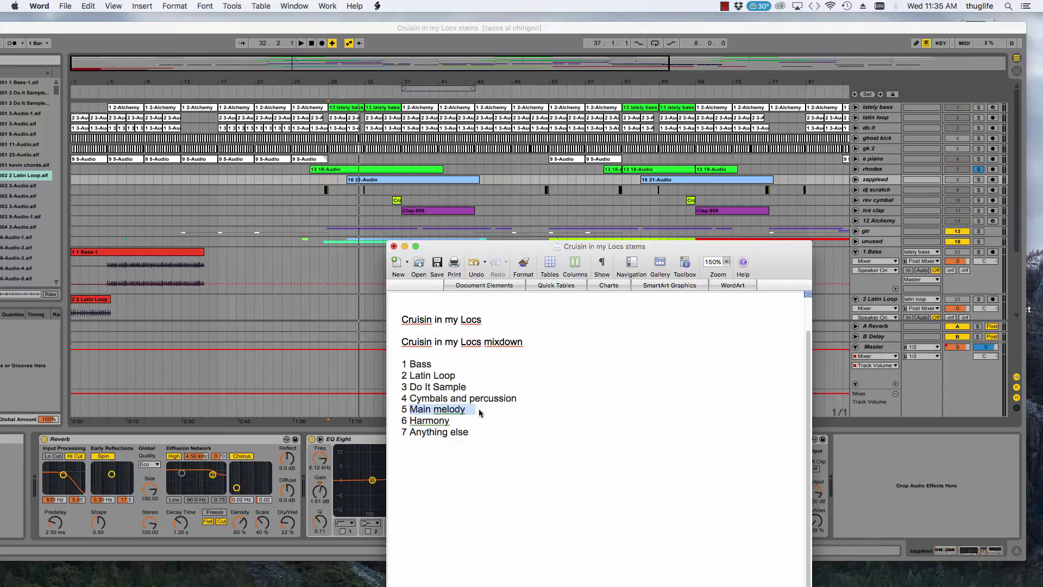
{"action": "type", "text": "E Piano"}
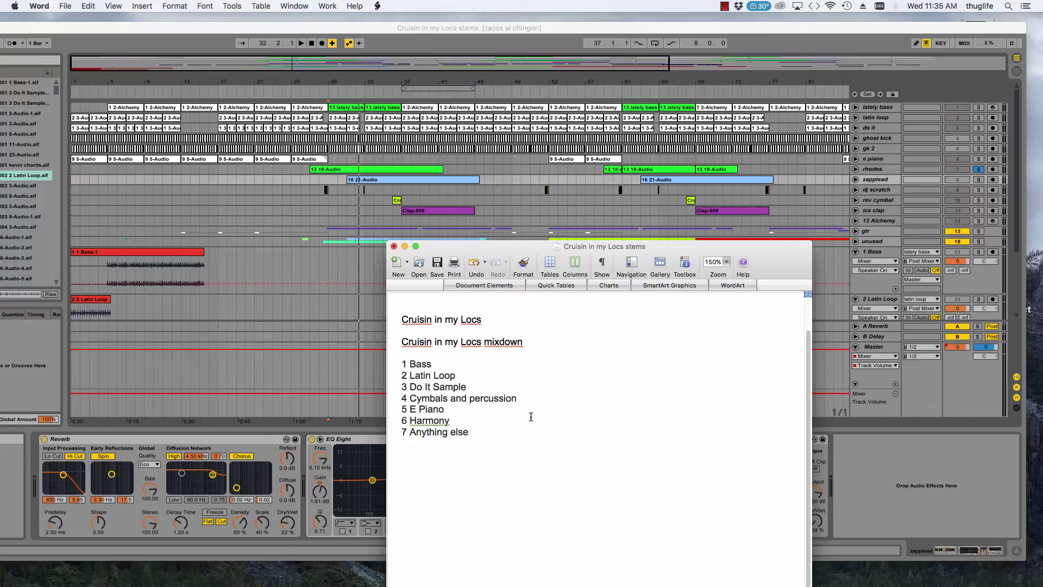
{"action": "left_click_drag", "start_coordinate": [448, 420], "coordinate": [420, 420]}
{"action": "type", "text": "Guitar"}
{"action": "left_click_drag", "start_coordinate": [486, 434], "coordinate": [424, 434]}
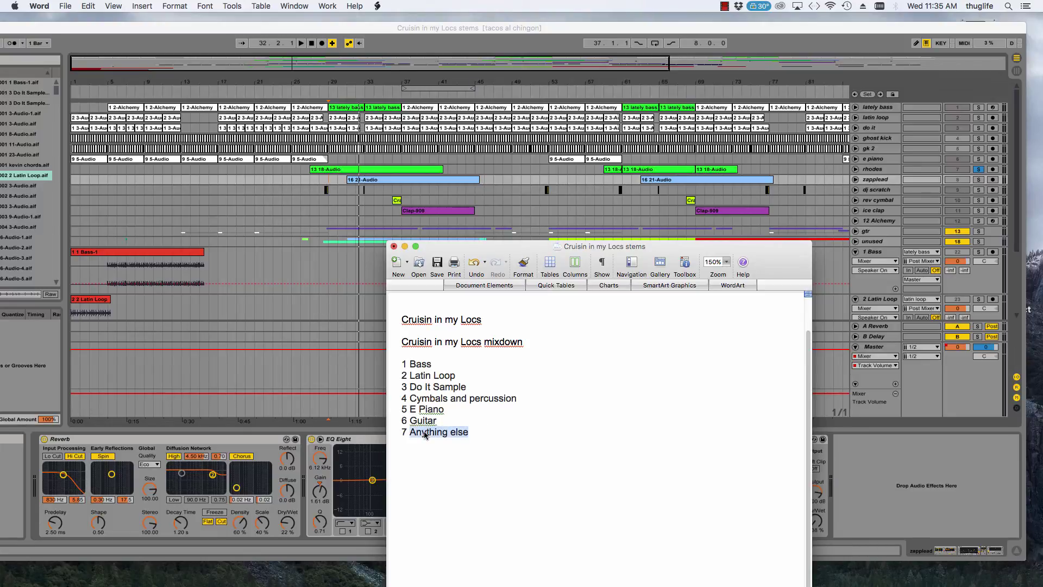
{"action": "type", "text": "Ro"}
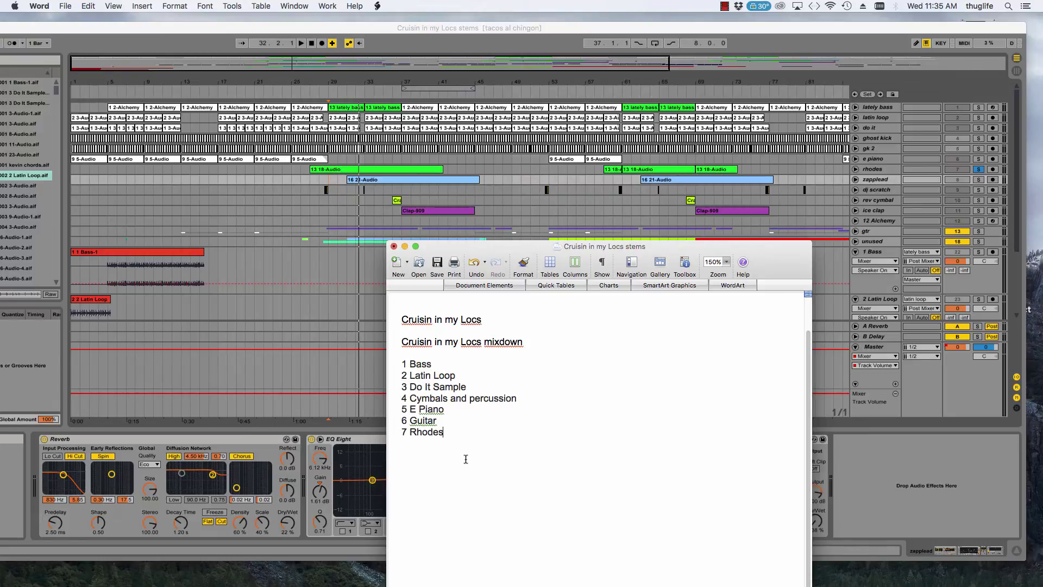
{"action": "key", "text": "Return"}
Minimise the stem list document and solo the e piano track in Live in place of rhodes.
{"action": "scroll", "coordinate": [894, 220], "scroll_direction": "down", "scroll_amount": 8}
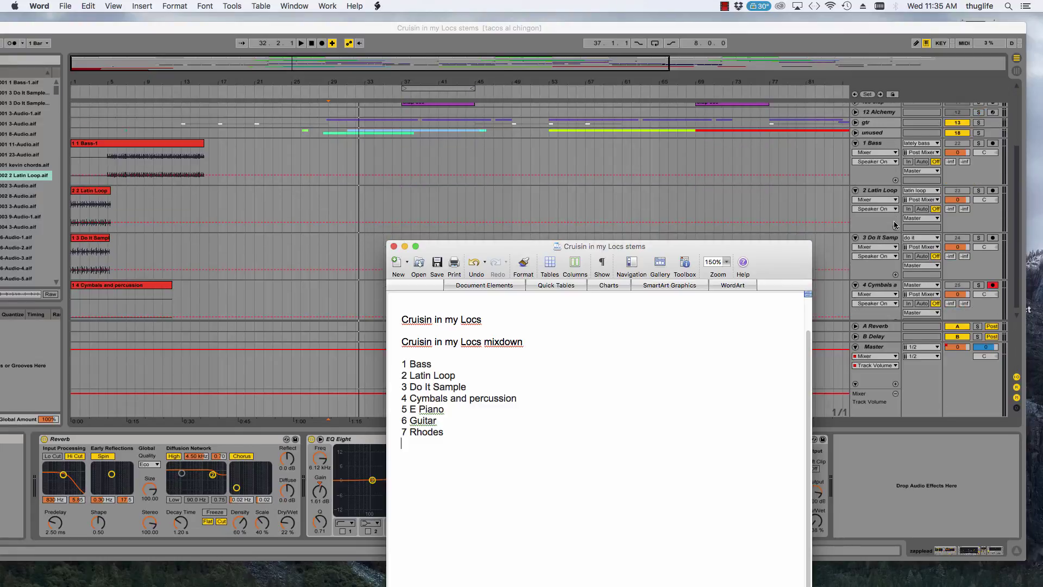
{"action": "left_click_drag", "start_coordinate": [472, 246], "coordinate": [698, 107]}
{"action": "scroll", "coordinate": [396, 243], "scroll_direction": "up", "scroll_amount": 5}
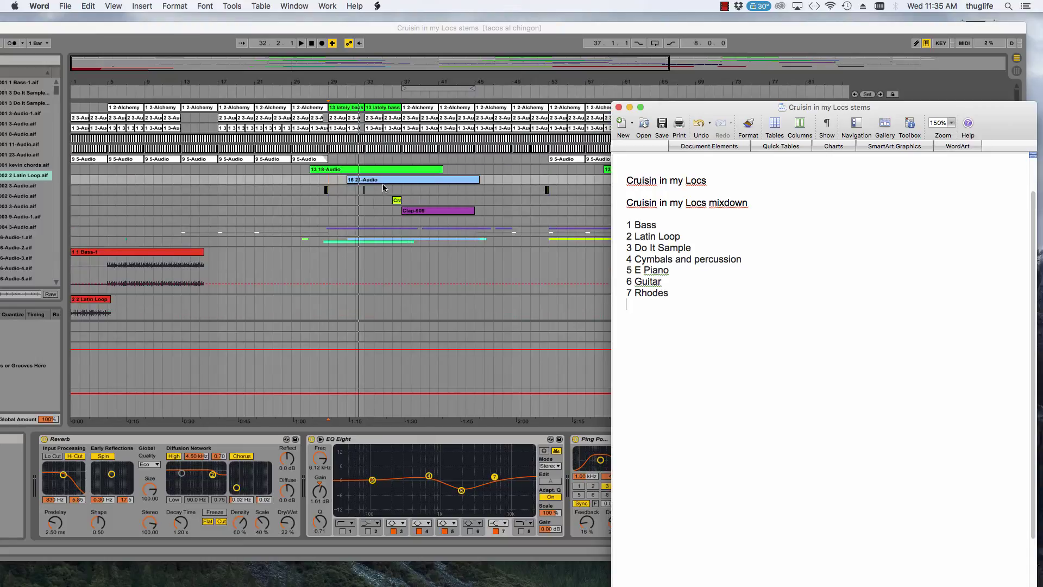
{"action": "left_click", "coordinate": [629, 107]}
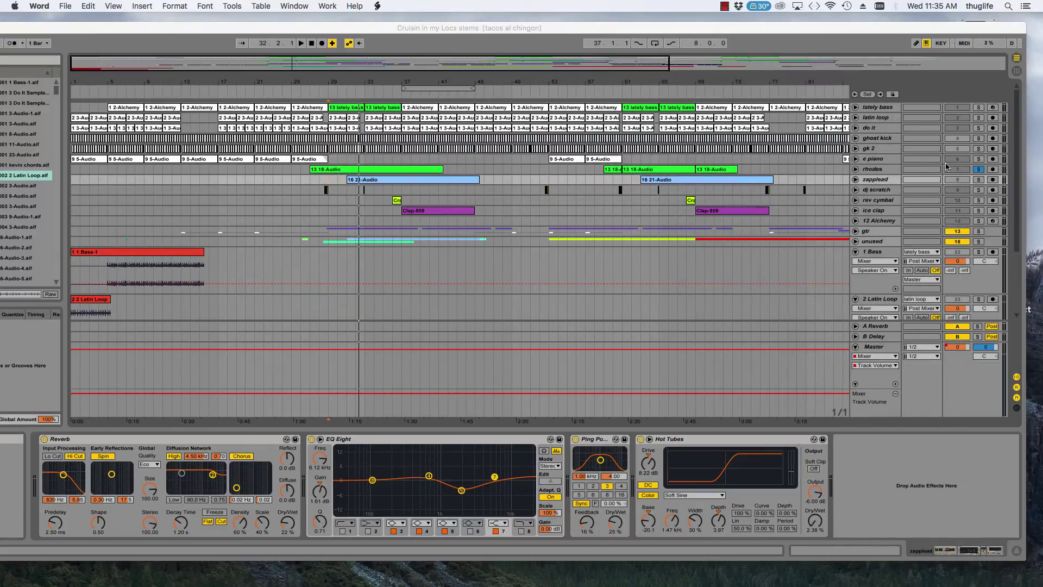
{"action": "left_click", "coordinate": [977, 160]}
{"action": "left_click", "coordinate": [978, 159]}
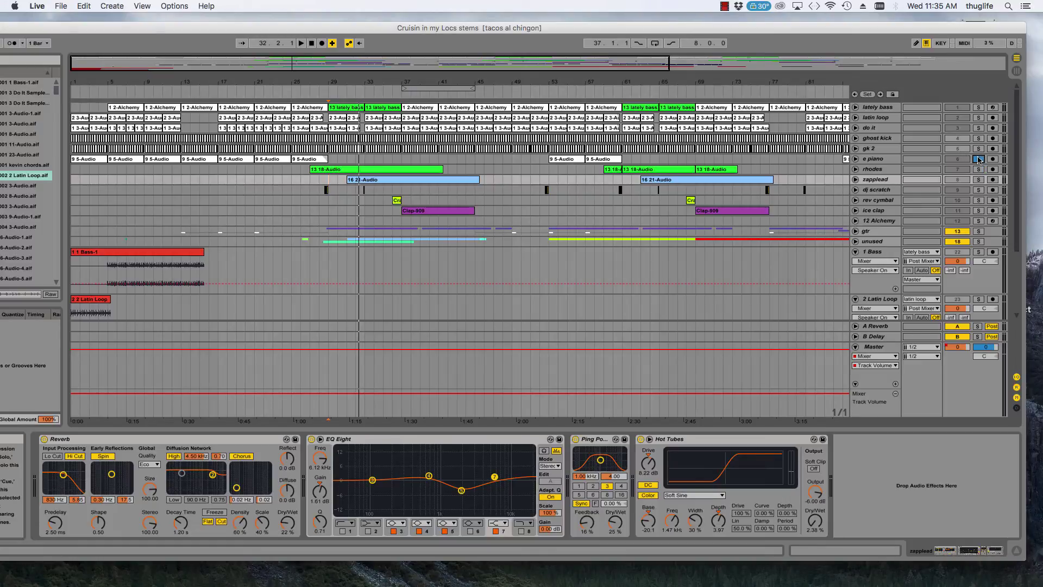
Reopen the stem list document in Word and arrange it side by side with the Live window.
{"action": "scroll", "coordinate": [859, 217], "scroll_direction": "down", "scroll_amount": 3}
{"action": "scroll", "coordinate": [860, 217], "scroll_direction": "down", "scroll_amount": 3}
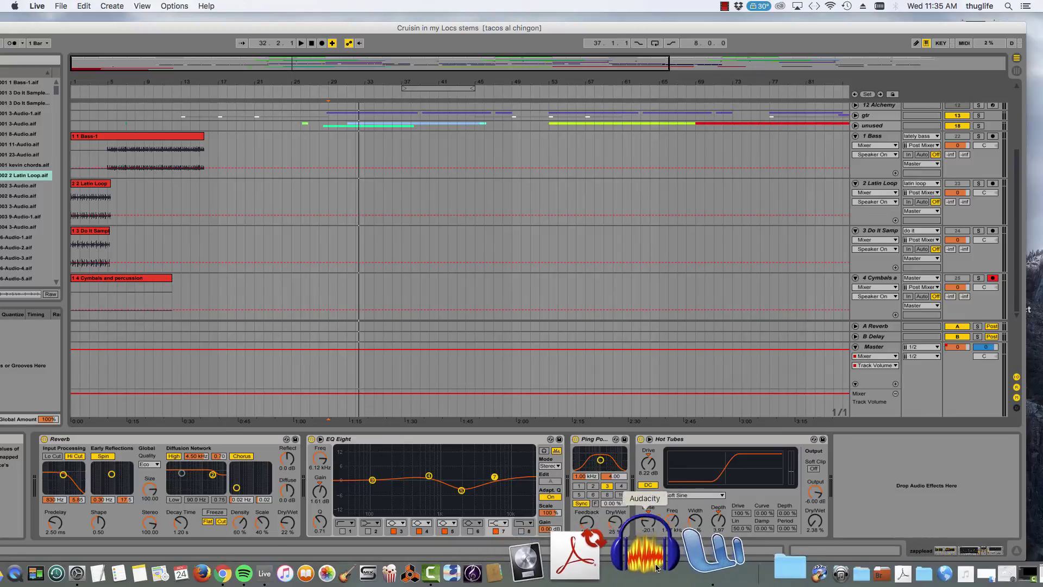
{"action": "left_click", "coordinate": [671, 562]}
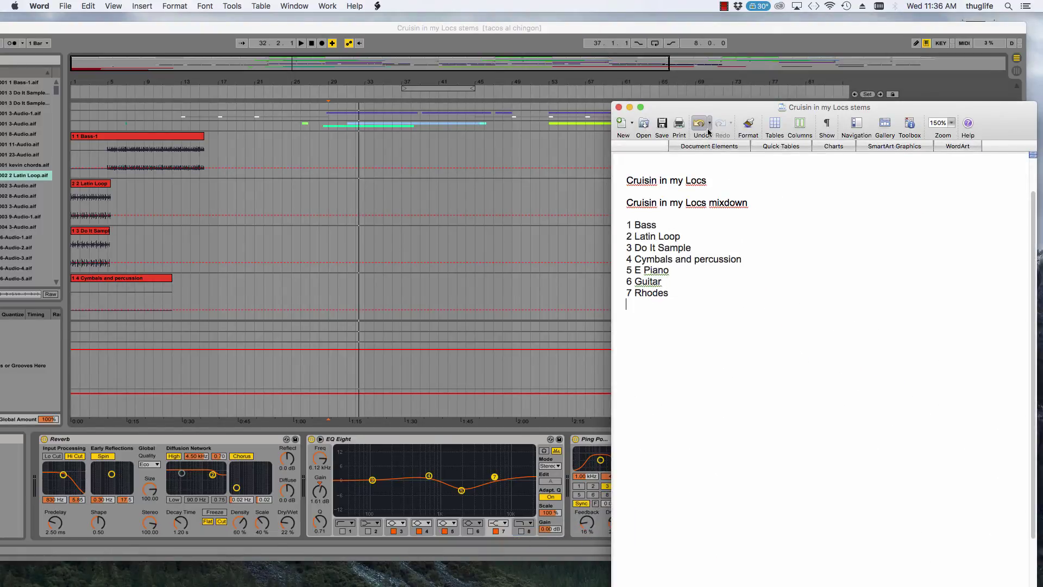
{"action": "left_click_drag", "start_coordinate": [706, 107], "coordinate": [961, 78]}
{"action": "left_click_drag", "start_coordinate": [851, 24], "coordinate": [580, 38]}
Insert three new audio tracks below the 4 Cymbals and percussion track in Live.
{"action": "left_click", "coordinate": [608, 296]}
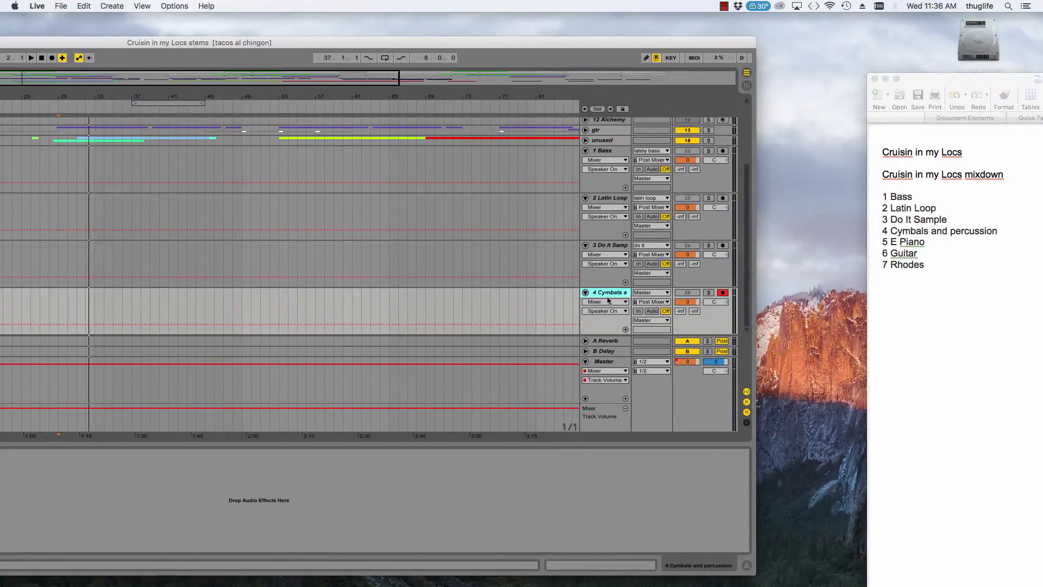
{"action": "key", "text": "super+t"}
{"action": "key", "text": "super+t"}
{"action": "key", "text": "super+t"}
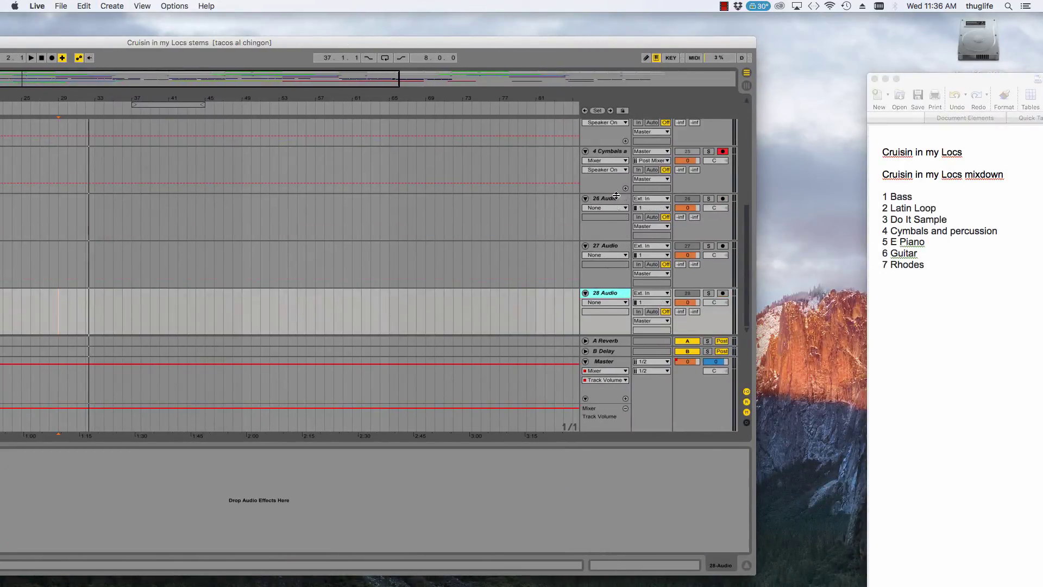
Copy "5 E Piano" from the Word stem list and rename the first new audio track with it.
{"action": "left_click", "coordinate": [617, 199]}
{"action": "right_click", "coordinate": [617, 198]}
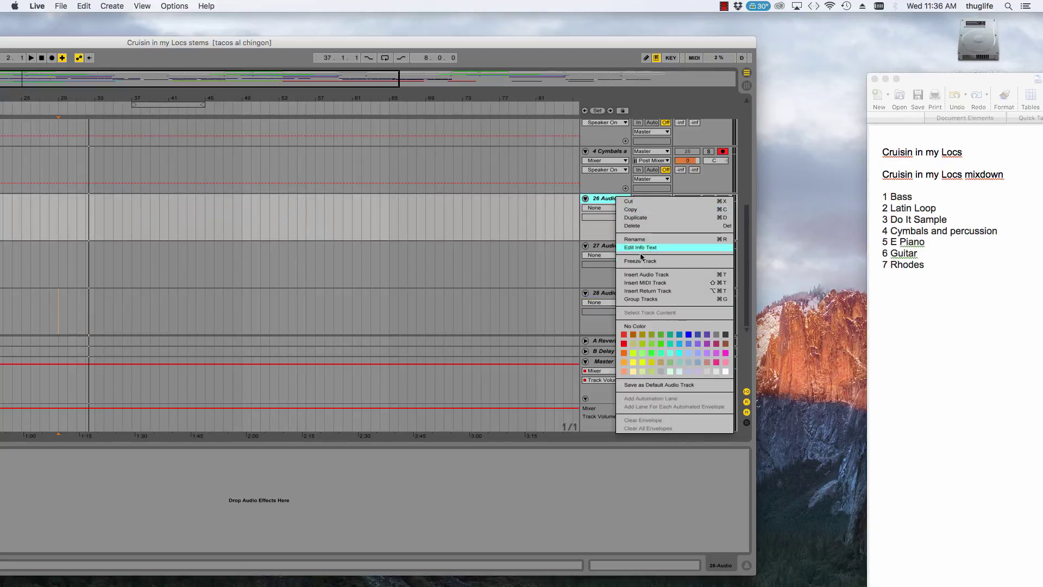
{"action": "left_click", "coordinate": [975, 241]}
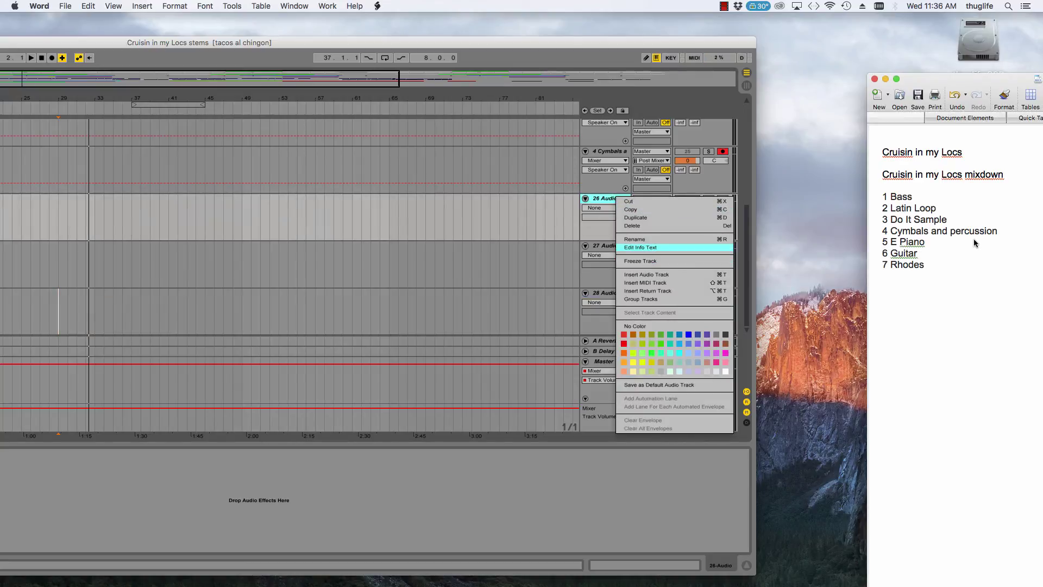
{"action": "triple_click", "coordinate": [920, 241]}
{"action": "key", "text": "super+c"}
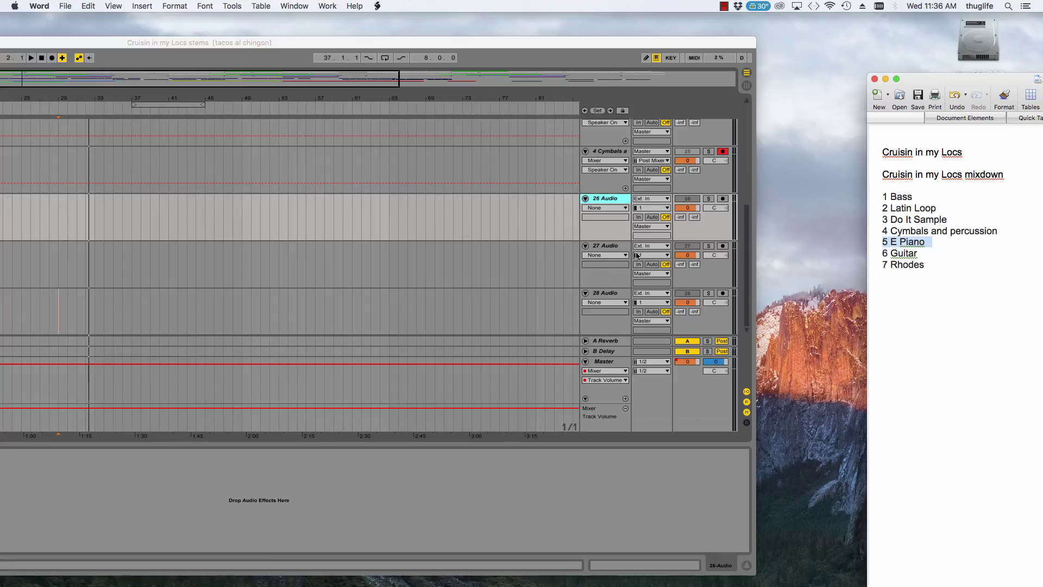
{"action": "right_click", "coordinate": [617, 203]}
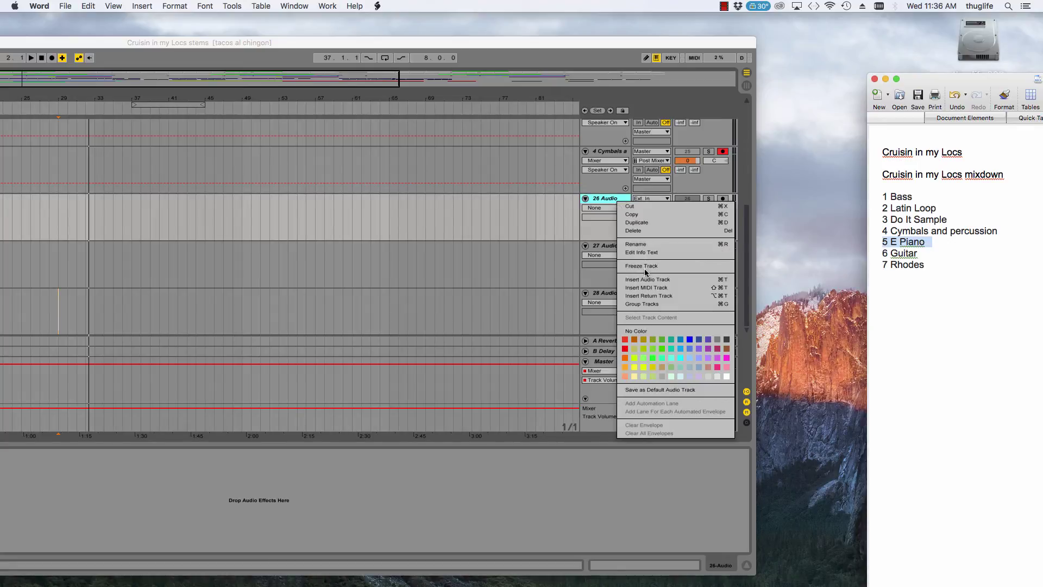
{"action": "left_click", "coordinate": [646, 246]}
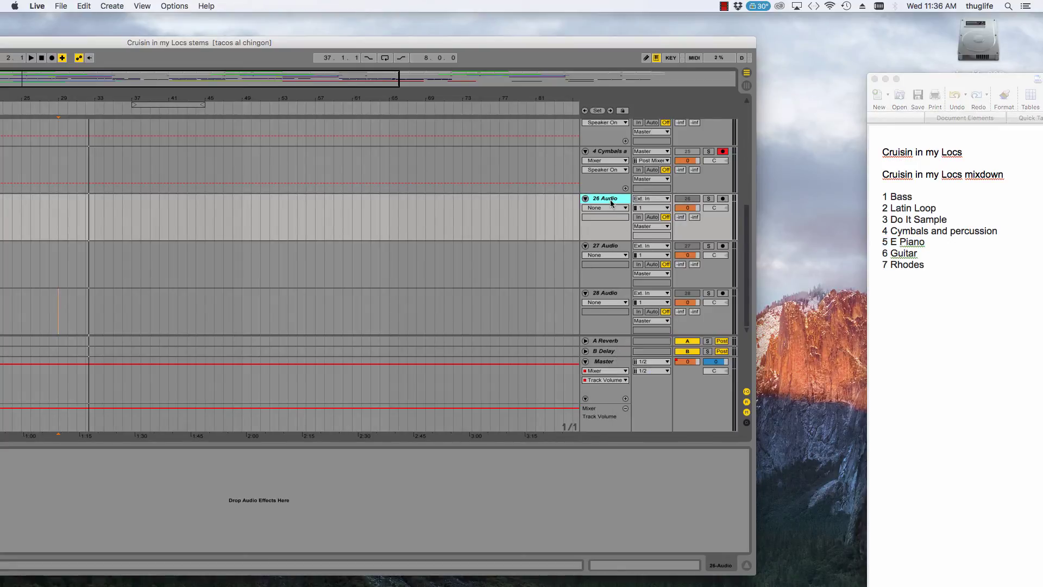
{"action": "left_click", "coordinate": [606, 246]}
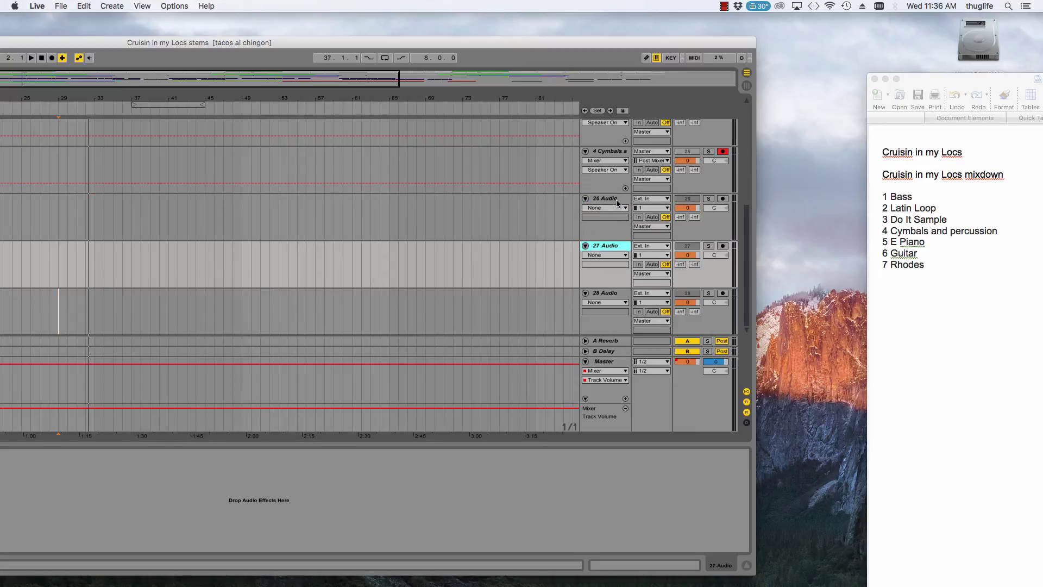
{"action": "left_click", "coordinate": [615, 199]}
{"action": "right_click", "coordinate": [614, 200]}
{"action": "left_click", "coordinate": [624, 238]}
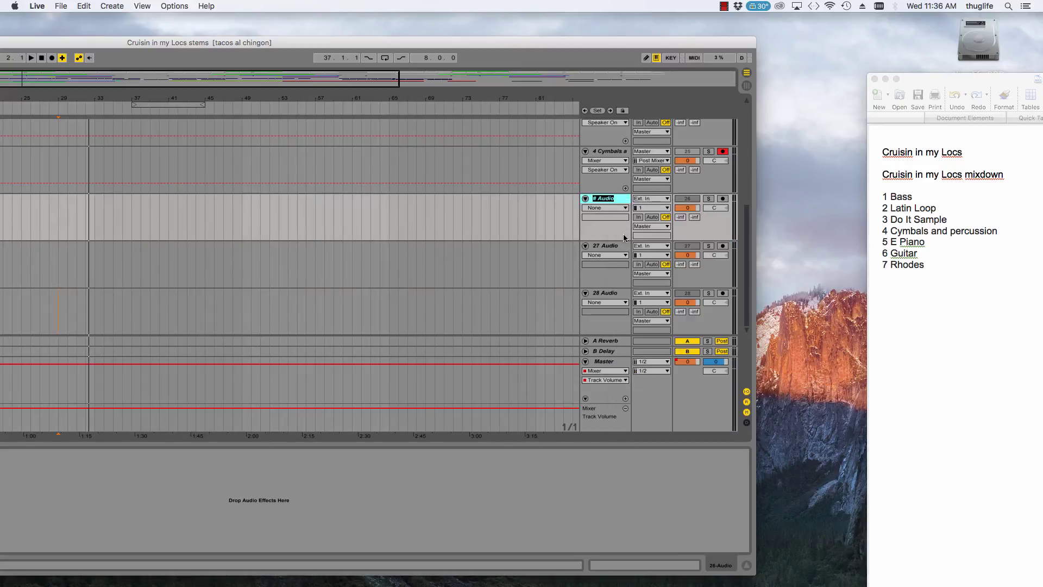
{"action": "key", "text": "super+v"}
Copy "6 Guitar" from the Word stem list and rename the second new audio track with it.
{"action": "left_click", "coordinate": [615, 246]}
{"action": "left_click", "coordinate": [996, 207]}
{"action": "triple_click", "coordinate": [913, 253]}
{"action": "key", "text": "super+c"}
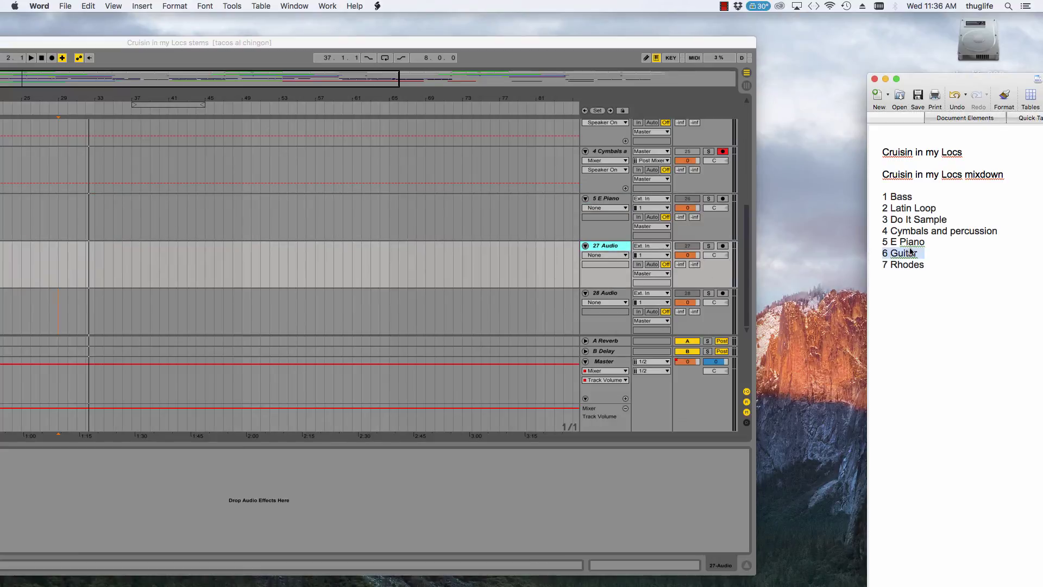
{"action": "left_click", "coordinate": [616, 251]}
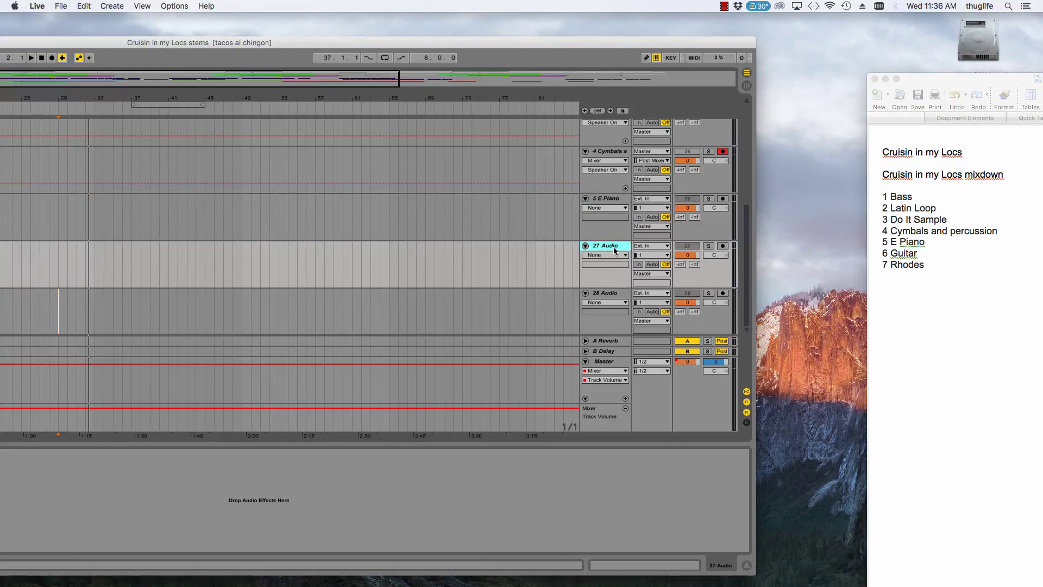
{"action": "right_click", "coordinate": [616, 250]}
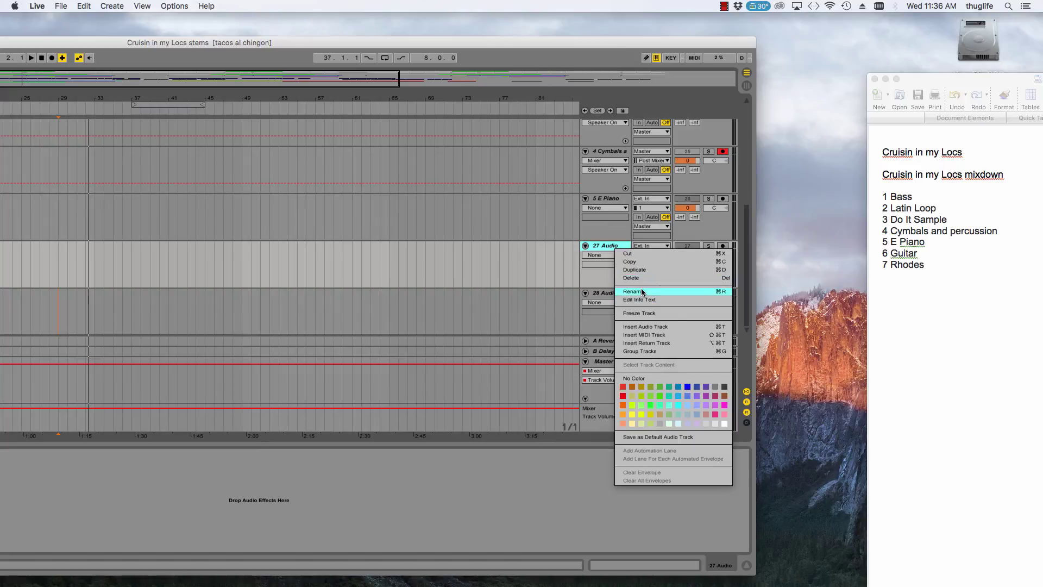
{"action": "left_click", "coordinate": [641, 292]}
{"action": "key", "text": "super+v"}
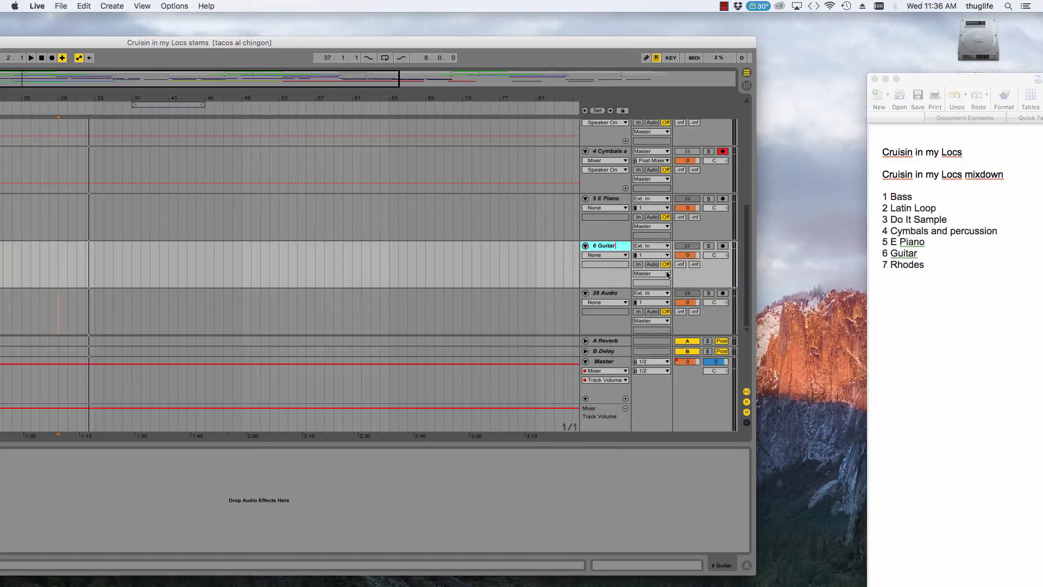
Copy "7 Rhodes" from the Word stem list, rename the third new audio track in Live with it, and save the set.
{"action": "left_click", "coordinate": [597, 298]}
{"action": "left_click", "coordinate": [945, 306]}
{"action": "triple_click", "coordinate": [909, 265]}
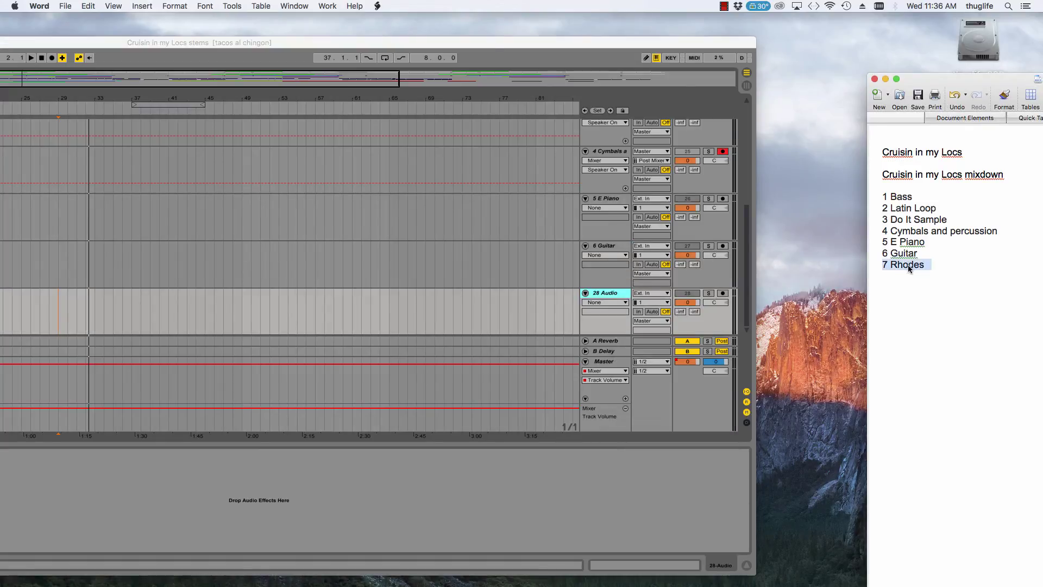
{"action": "right_click", "coordinate": [617, 299]}
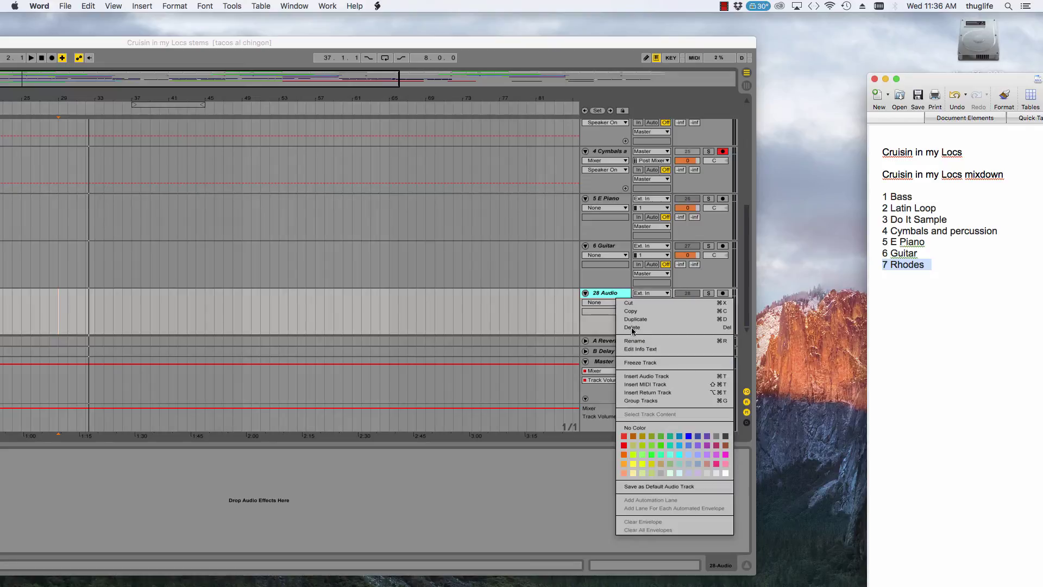
{"action": "left_click", "coordinate": [635, 341]}
{"action": "right_click", "coordinate": [609, 296]}
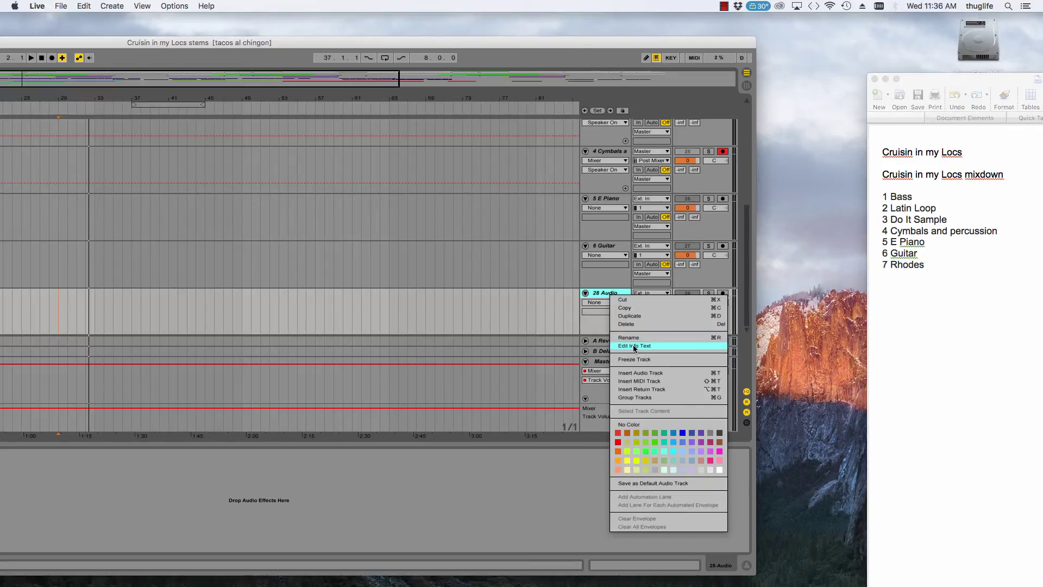
{"action": "left_click", "coordinate": [635, 342]}
{"action": "type", "text": "7 Rhodes"}
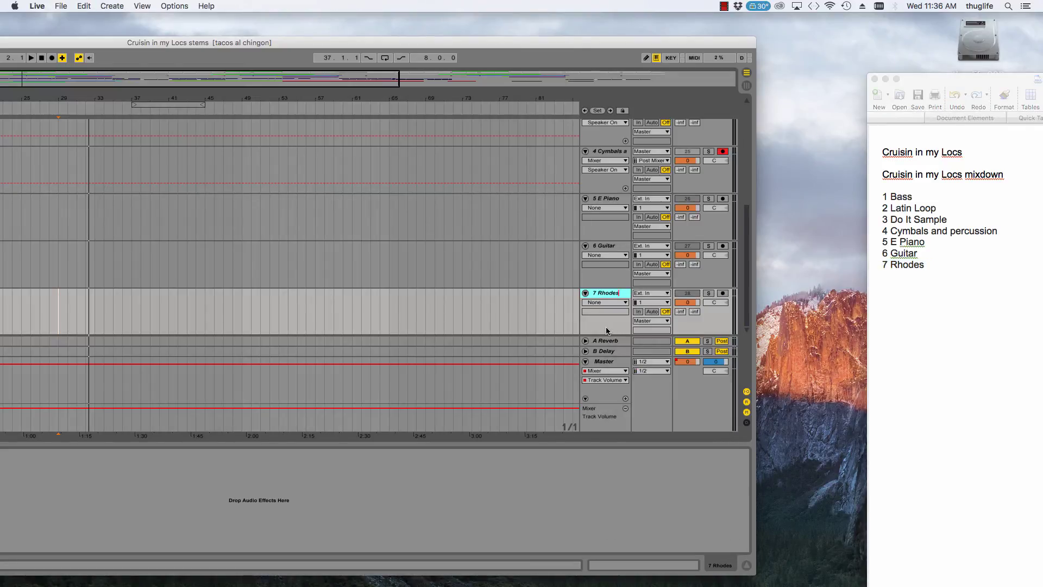
{"action": "key", "text": "super+s"}
Look through the available audio input sources for the 5 E Piano track.
{"action": "left_click_drag", "start_coordinate": [517, 44], "coordinate": [517, 41]}
{"action": "double_click", "coordinate": [516, 41]}
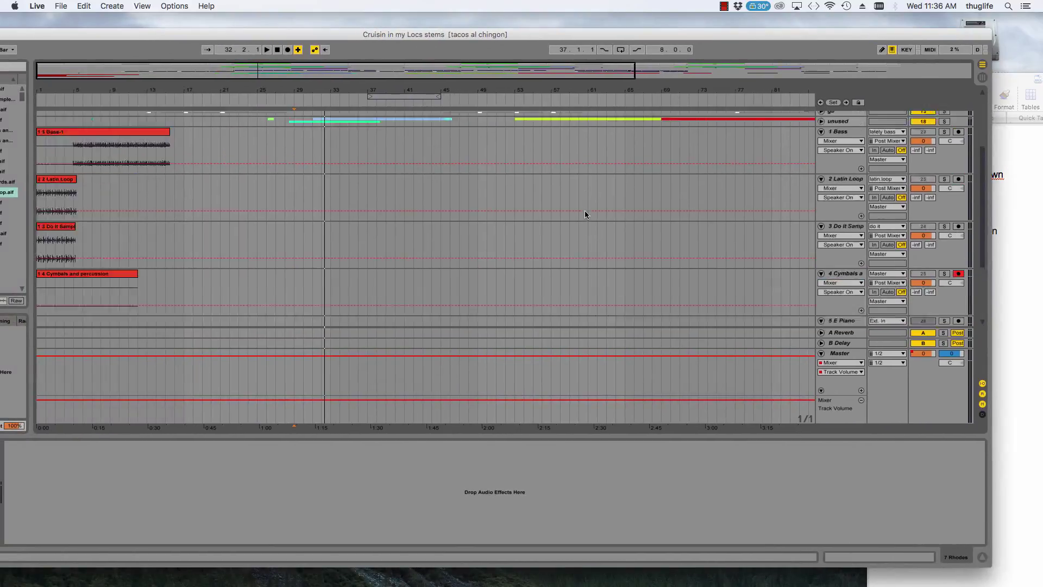
{"action": "scroll", "coordinate": [715, 236], "scroll_direction": "down", "scroll_amount": 10}
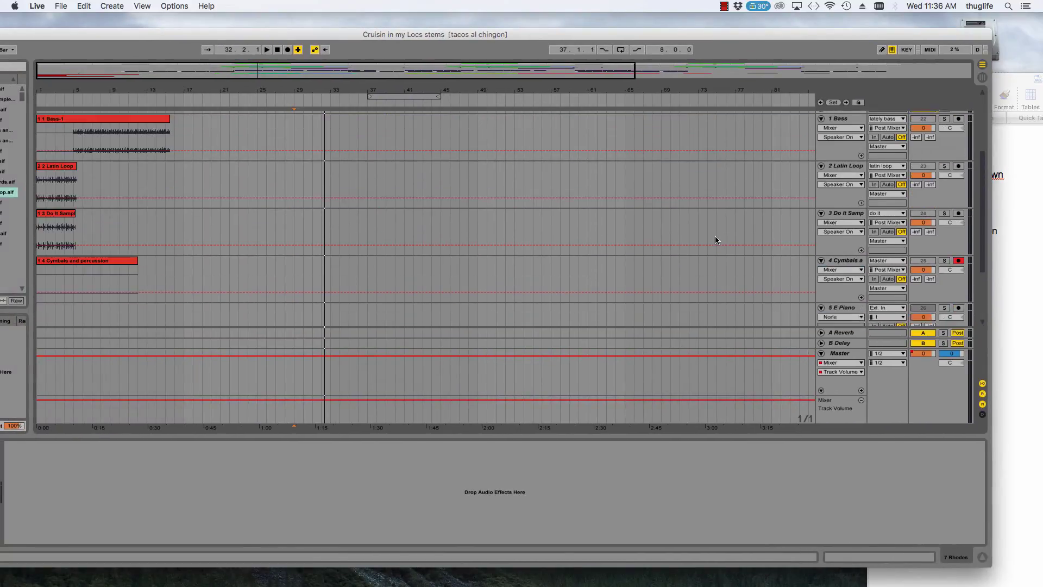
{"action": "left_click", "coordinate": [887, 190]}
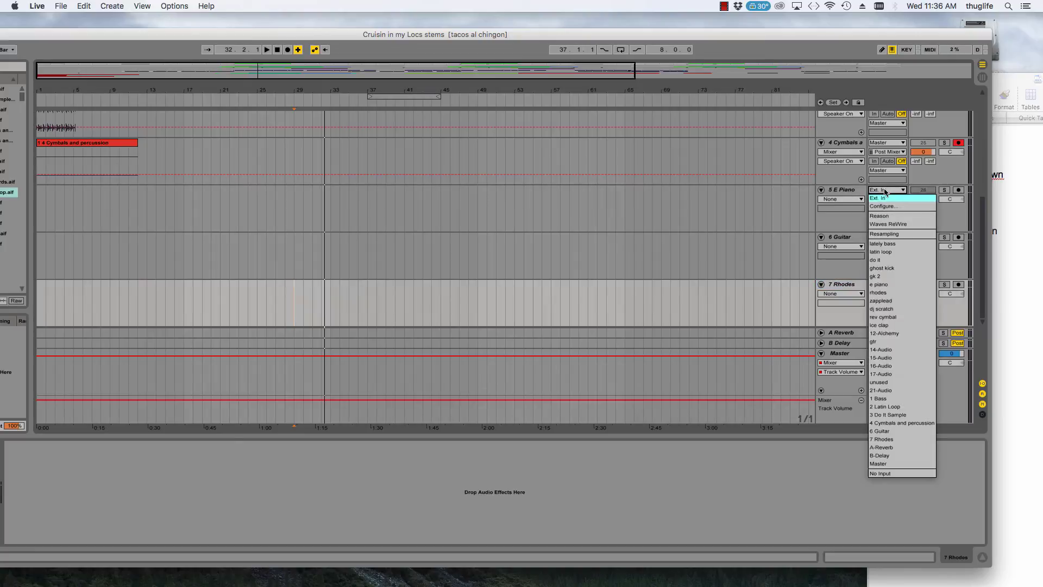
{"action": "left_click", "coordinate": [891, 300]}
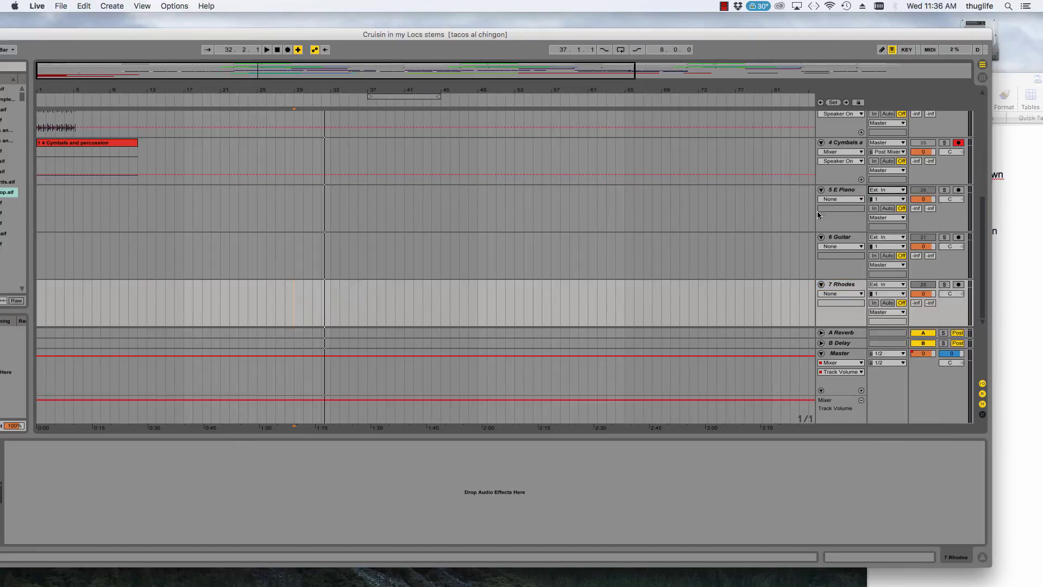
Turn off the active solo at the original e piano track.
{"action": "scroll", "coordinate": [896, 218], "scroll_direction": "up", "scroll_amount": 10}
{"action": "left_click", "coordinate": [943, 168]}
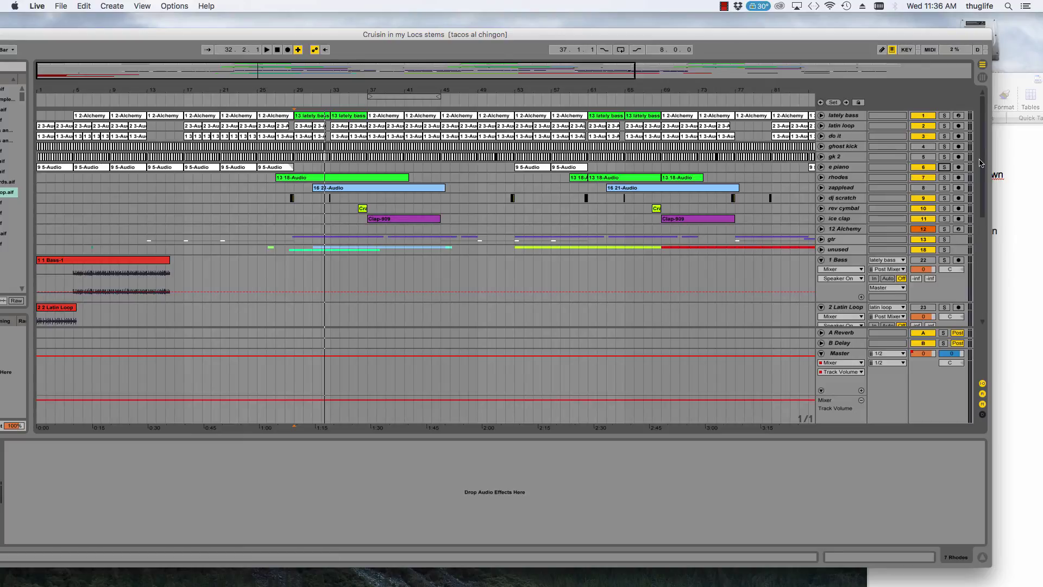
{"action": "scroll", "coordinate": [738, 201], "scroll_direction": "down", "scroll_amount": 5}
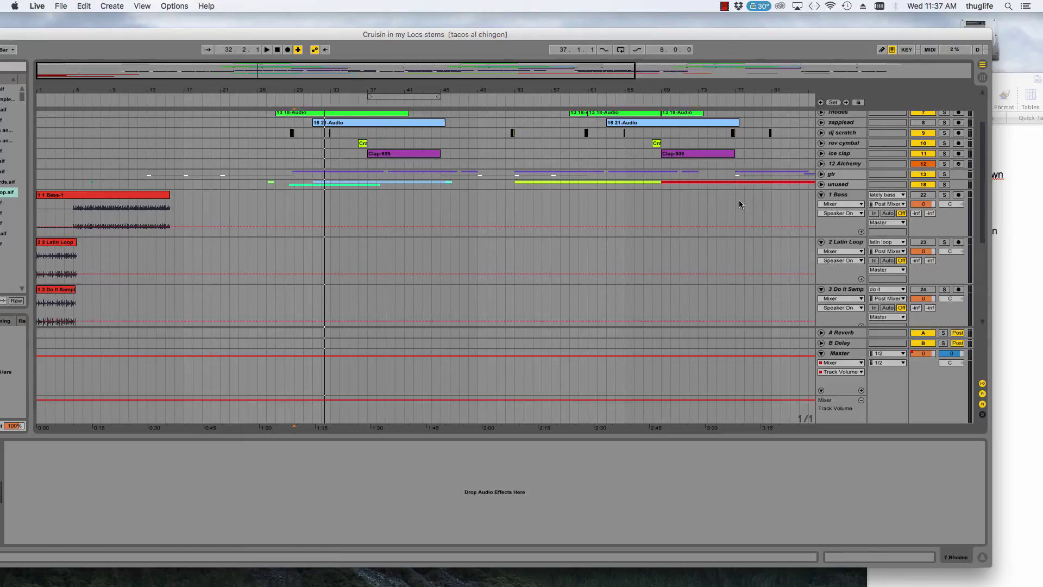
{"action": "scroll", "coordinate": [735, 205], "scroll_direction": "up", "scroll_amount": 5}
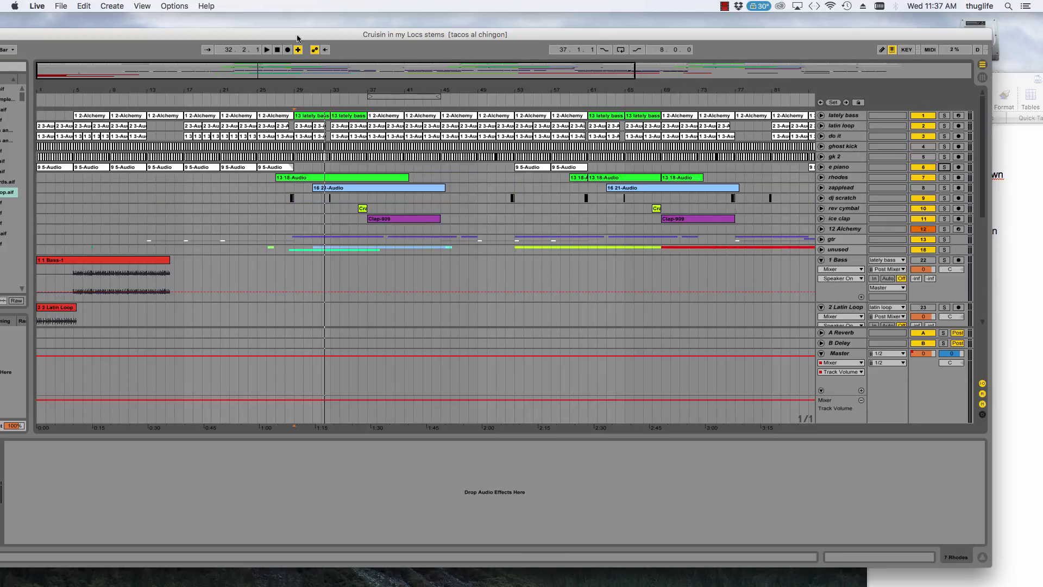
Move the Live window aside and open the stems folder of the tacos al chingon Project in Finder.
{"action": "left_click_drag", "start_coordinate": [150, 40], "coordinate": [814, 62]}
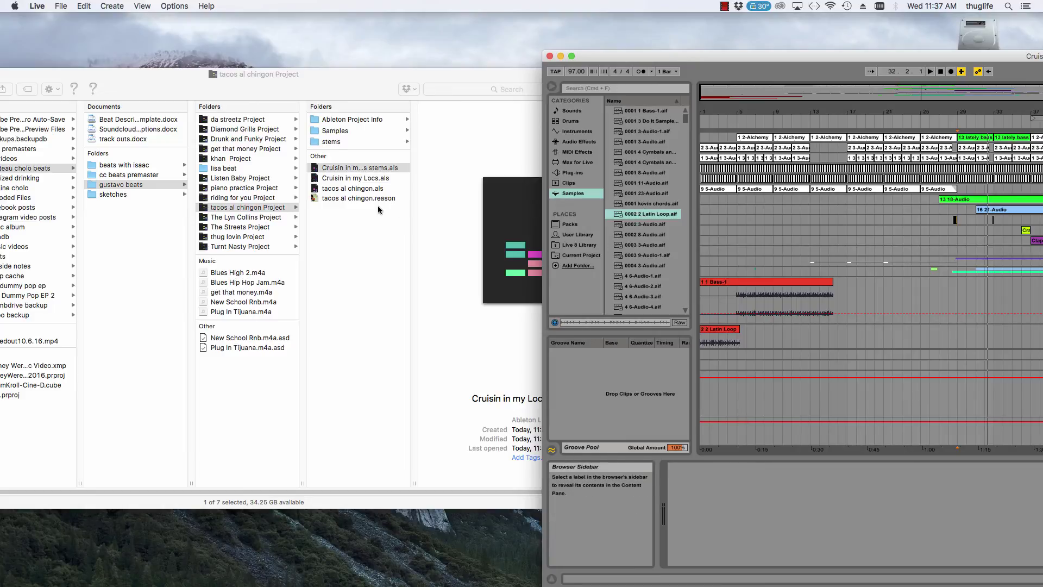
{"action": "left_click", "coordinate": [335, 142]}
{"action": "left_click", "coordinate": [334, 142]}
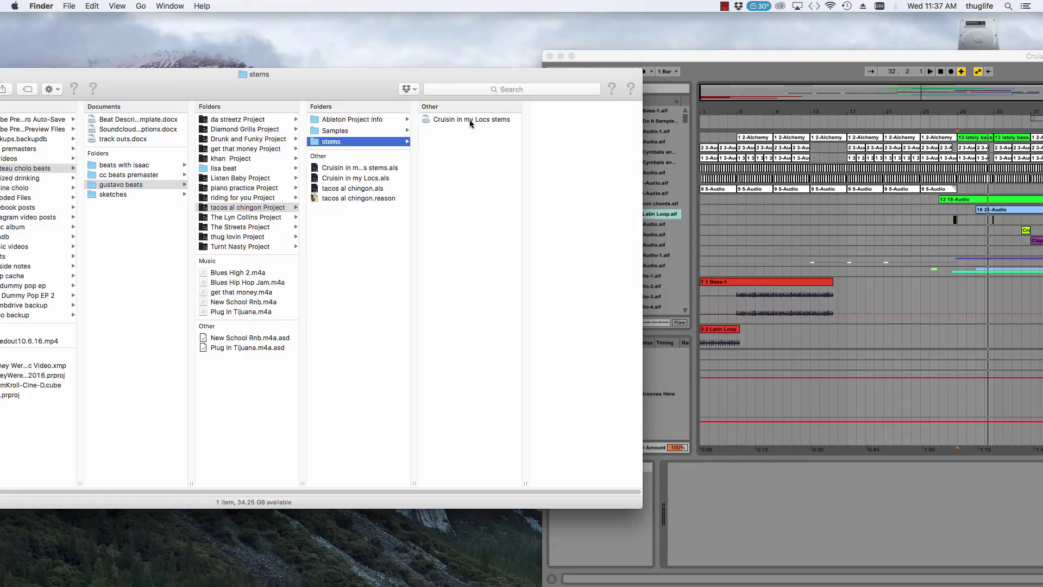
Bring the Live window back in front of Finder and open the Export Audio/Video settings.
{"action": "left_click", "coordinate": [656, 62]}
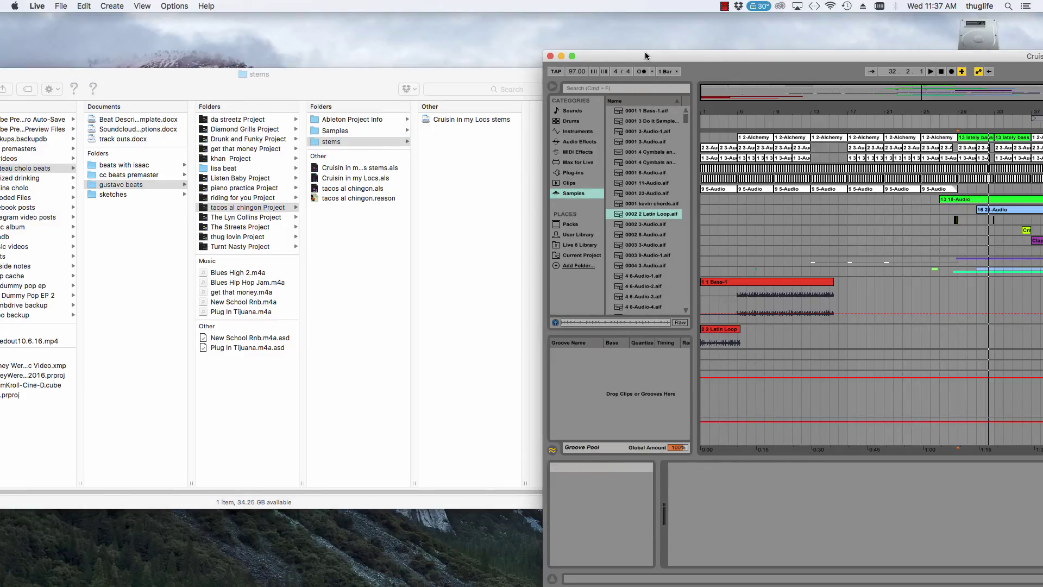
{"action": "left_click_drag", "start_coordinate": [641, 58], "coordinate": [143, 27]}
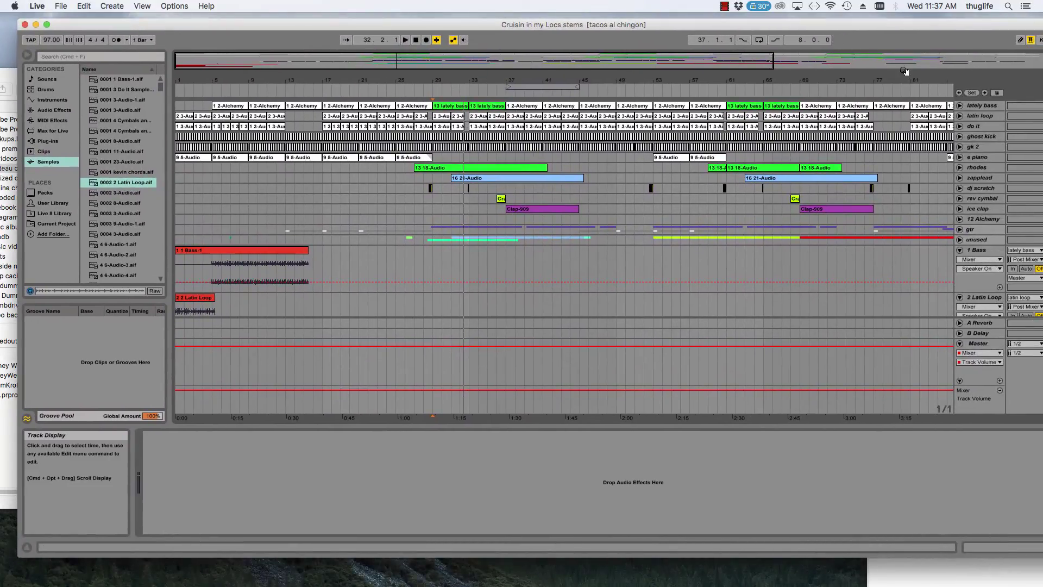
{"action": "left_click_drag", "start_coordinate": [329, 27], "coordinate": [159, 21]}
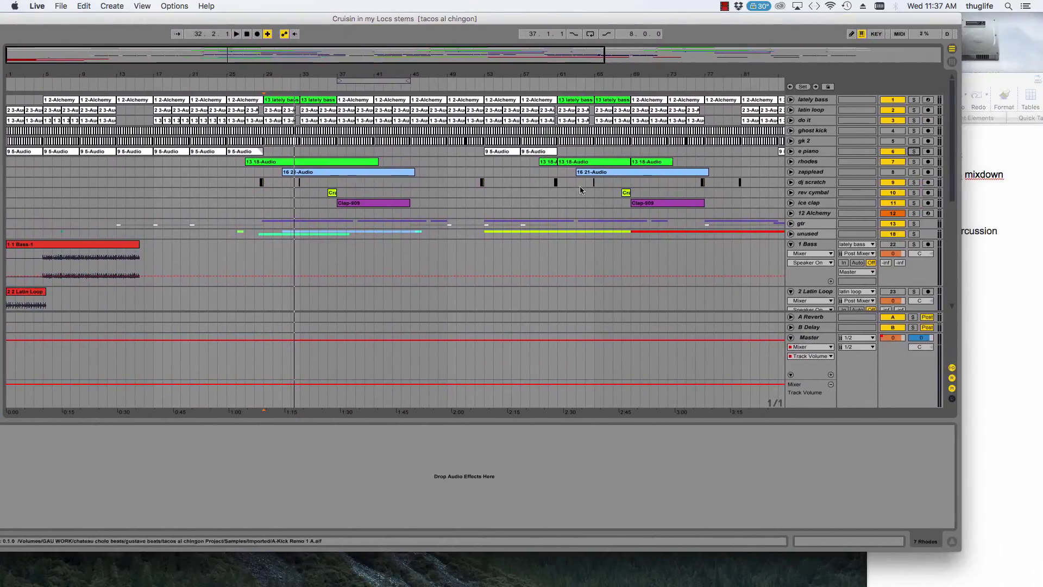
{"action": "scroll", "coordinate": [813, 272], "scroll_direction": "down", "scroll_amount": 8}
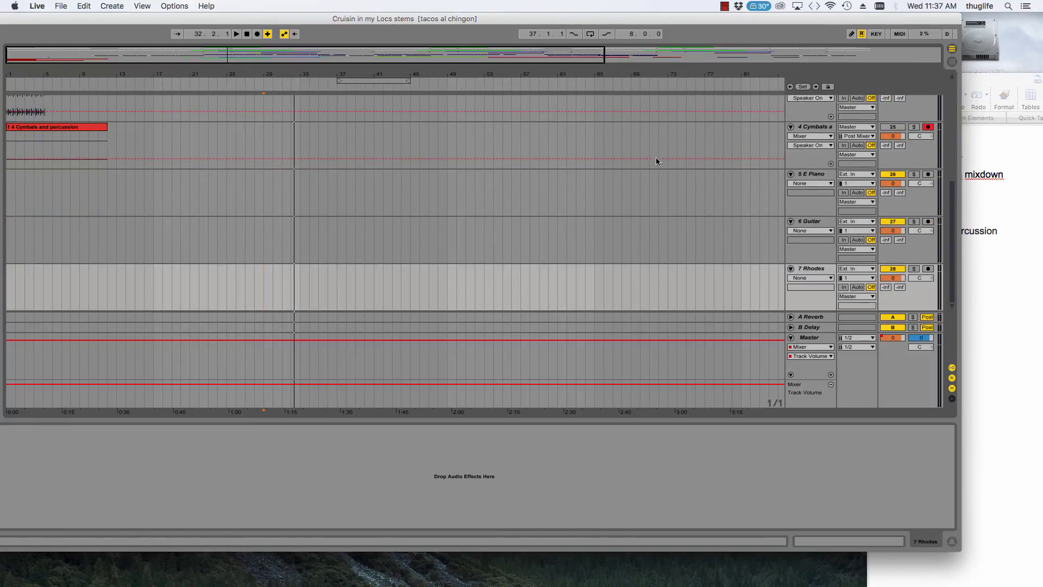
{"action": "scroll", "coordinate": [656, 158], "scroll_direction": "up", "scroll_amount": 10}
{"action": "left_click_drag", "start_coordinate": [485, 26], "coordinate": [695, 54]}
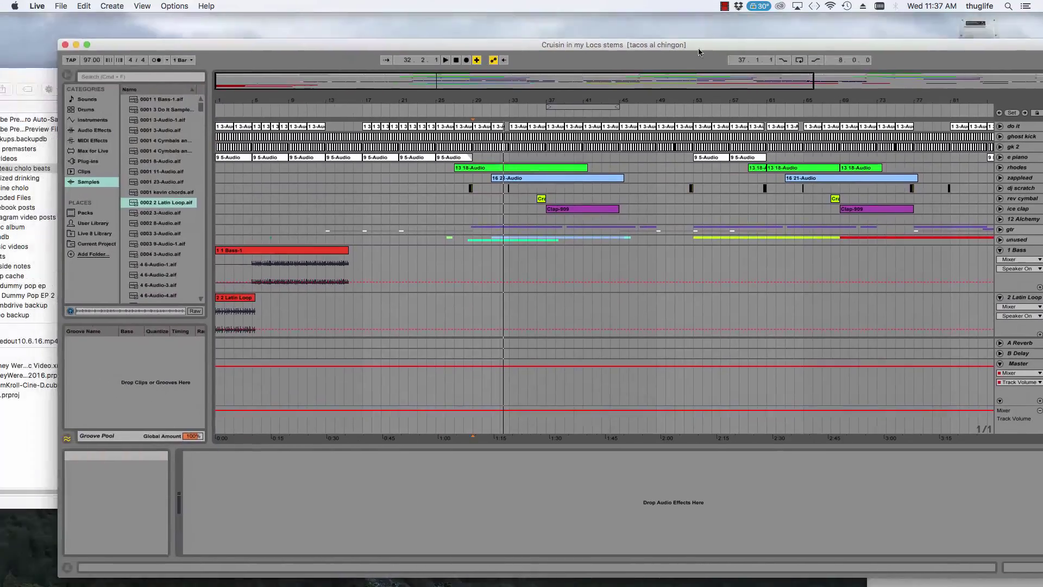
{"action": "scroll", "coordinate": [598, 244], "scroll_direction": "up", "scroll_amount": 2}
{"action": "left_click", "coordinate": [61, 6]}
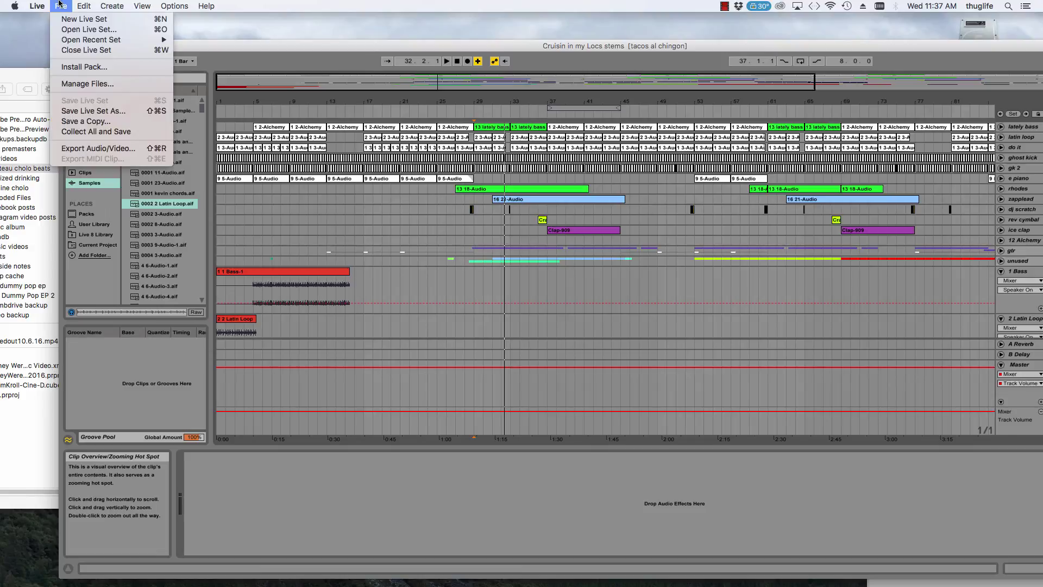
{"action": "left_click", "coordinate": [90, 151]}
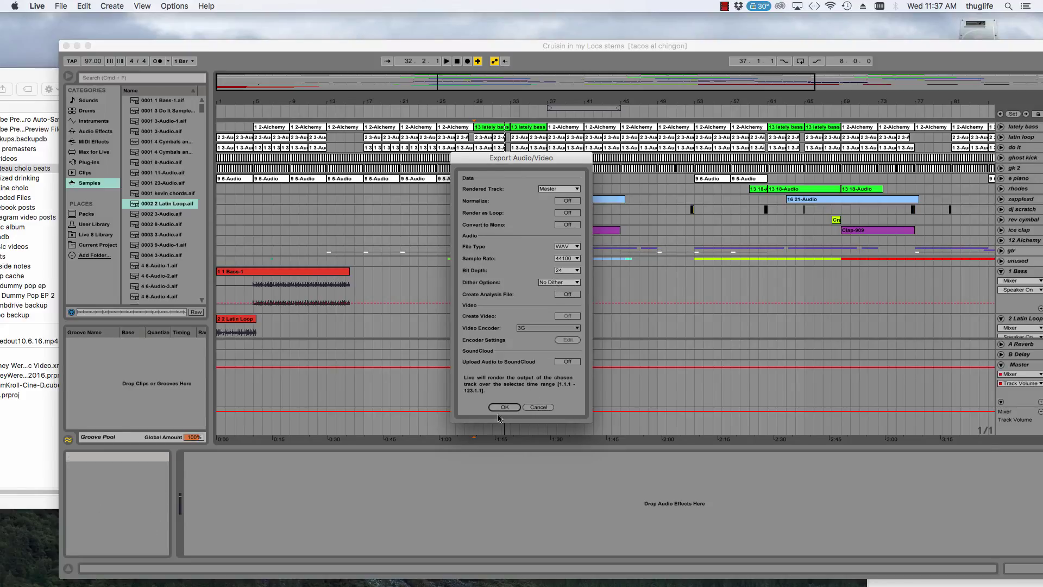
Switch to the Word stem list, add "97 bpm" on a new line under the Cruisin in my Locs title, and save the document.
{"action": "left_click", "coordinate": [35, 69]}
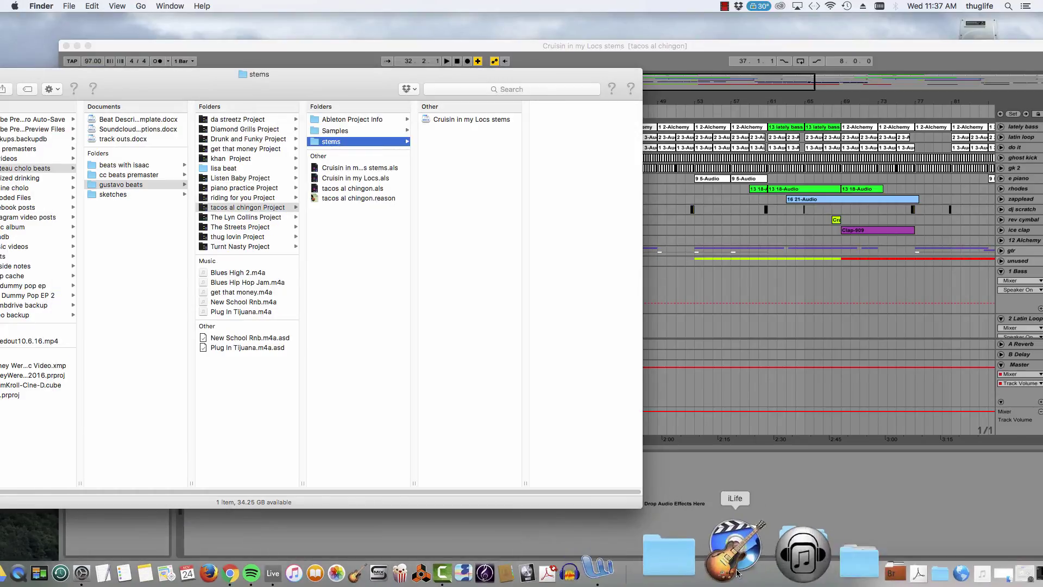
{"action": "left_click", "coordinate": [598, 568]}
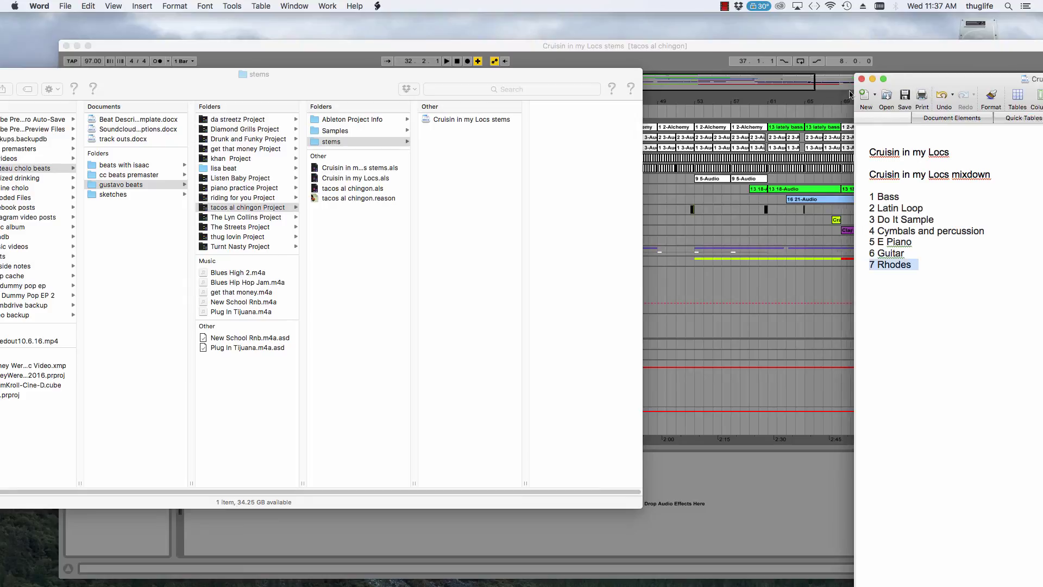
{"action": "left_click", "coordinate": [627, 265]}
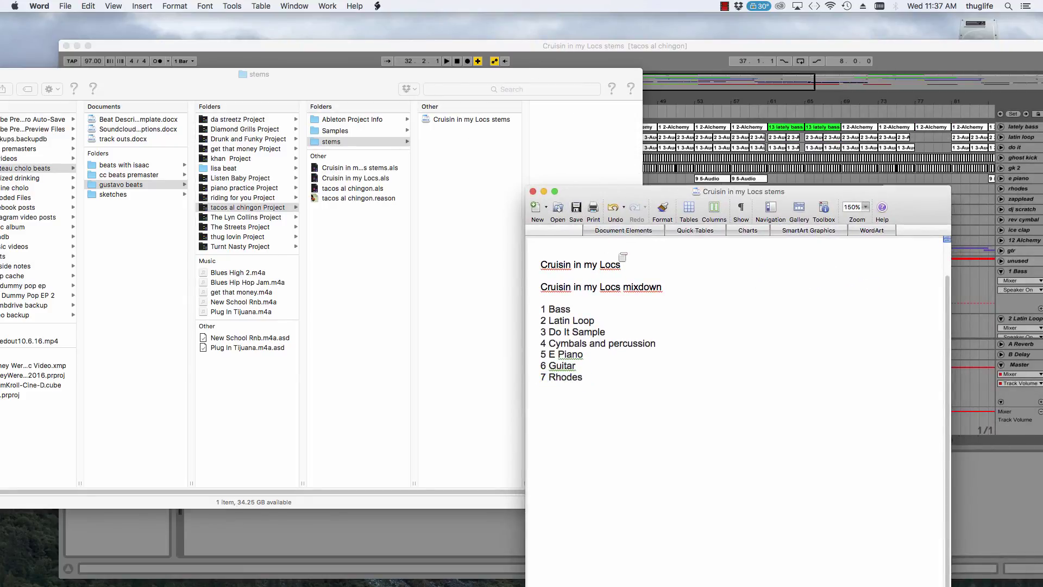
{"action": "key", "text": "Return"}
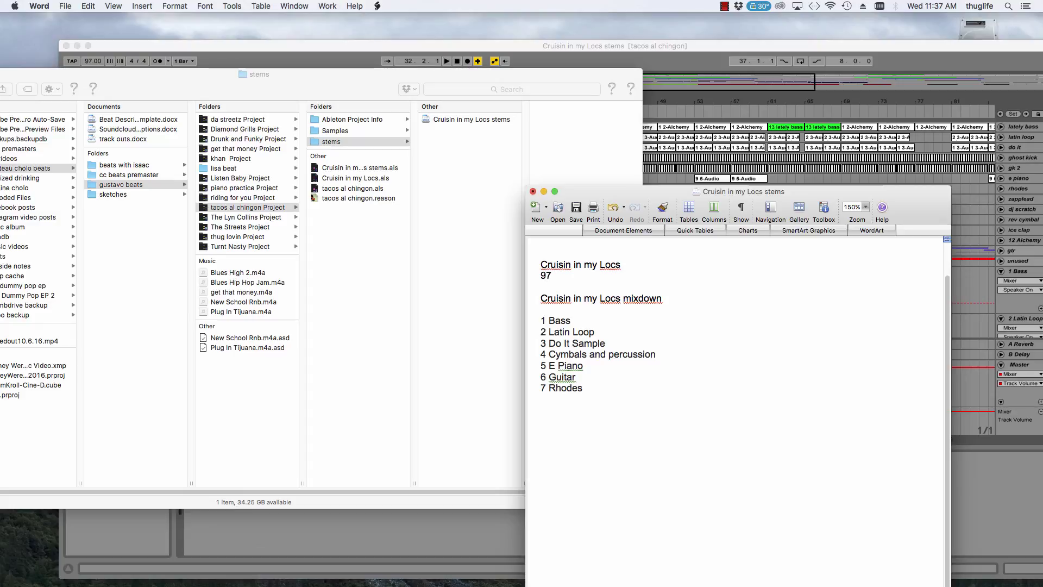
{"action": "type", "text": "97Bpm"}
{"action": "key", "text": "BackSpace"}
{"action": "key", "text": "BackSpace"}
{"action": "key", "text": "BackSpace"}
{"action": "type", "text": "bpm"}
{"action": "left_click", "coordinate": [575, 210]}
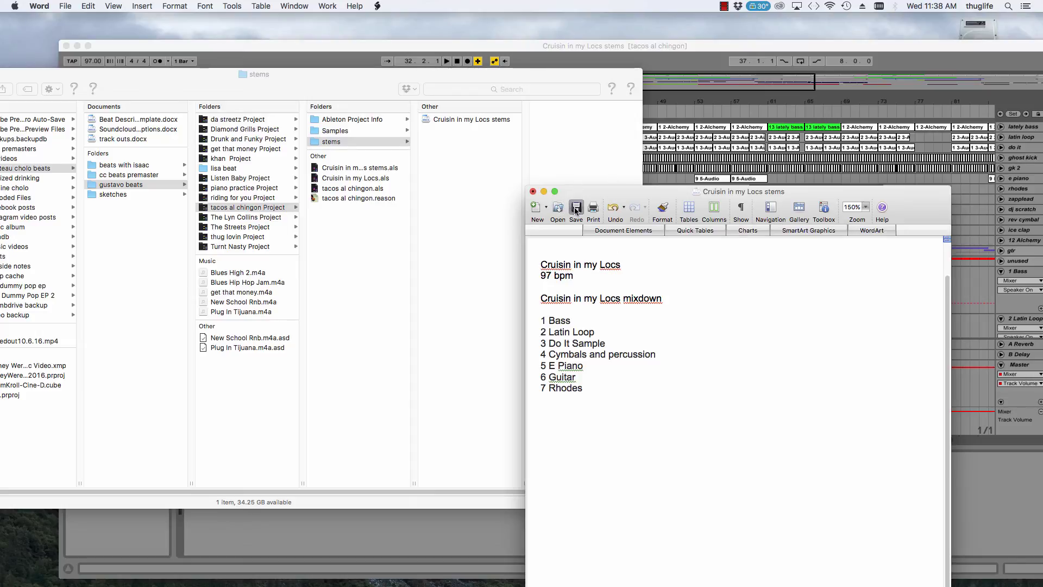
Add the note must clear "do it" sample on a new line below 97 bpm in the Word document.
{"action": "left_click", "coordinate": [630, 41]}
{"action": "key", "text": "super+shift+r"}
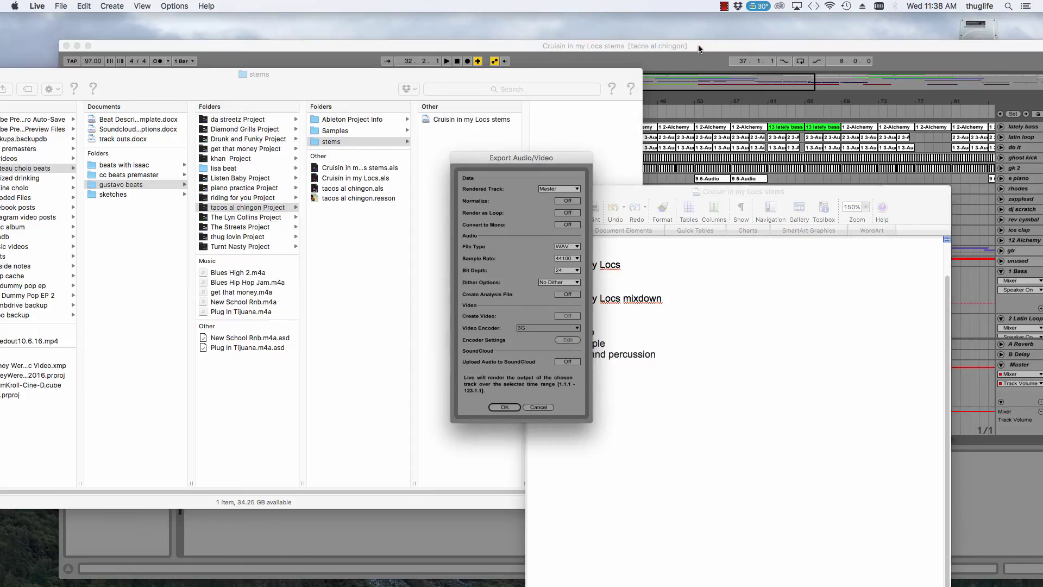
{"action": "left_click", "coordinate": [595, 281]}
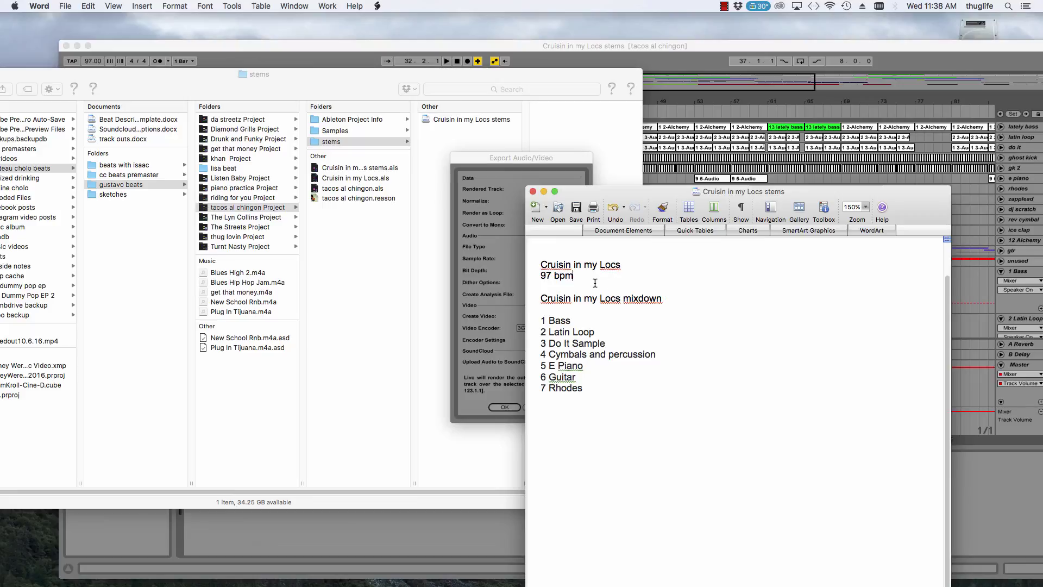
{"action": "key", "text": "Return"}
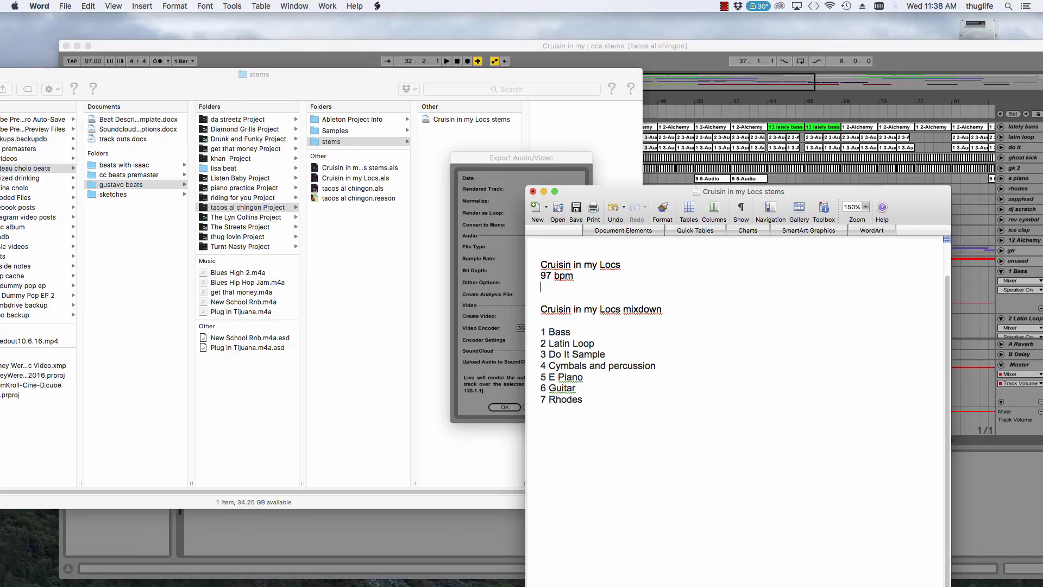
{"action": "type", "text": "must clear do"}
{"action": "key", "text": "BackSpace"}
{"action": "key", "text": "BackSpace"}
{"action": "key", "text": "BackSpace"}
{"action": "type", "text": "\"do"}
{"action": "type", "text": " it\" sample"}
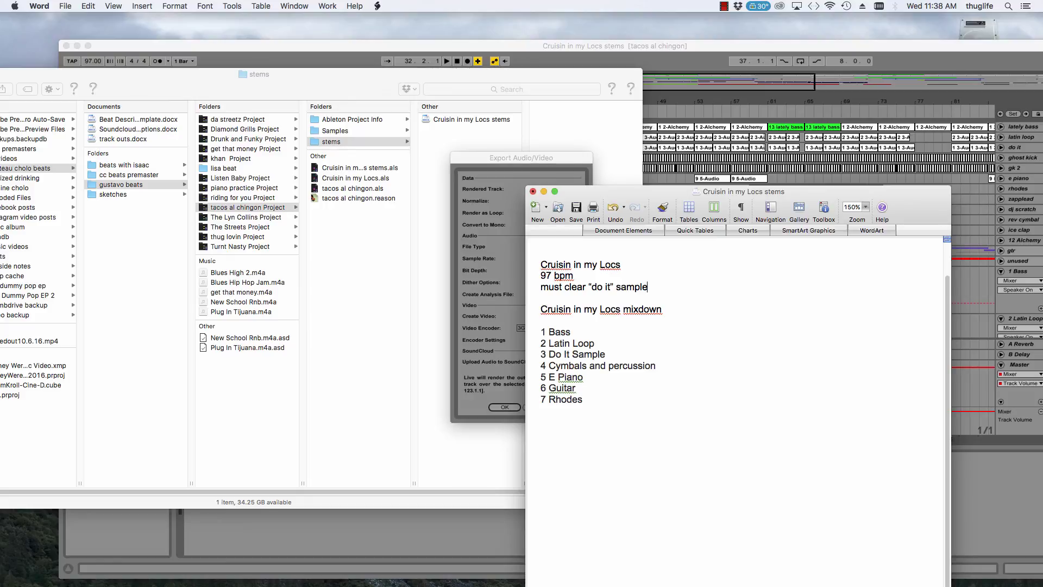
Switch to Chrome to view the Beat Store section choices on the Château Choló site, then minimize the browser and return to Word.
{"action": "left_click", "coordinate": [321, 573]}
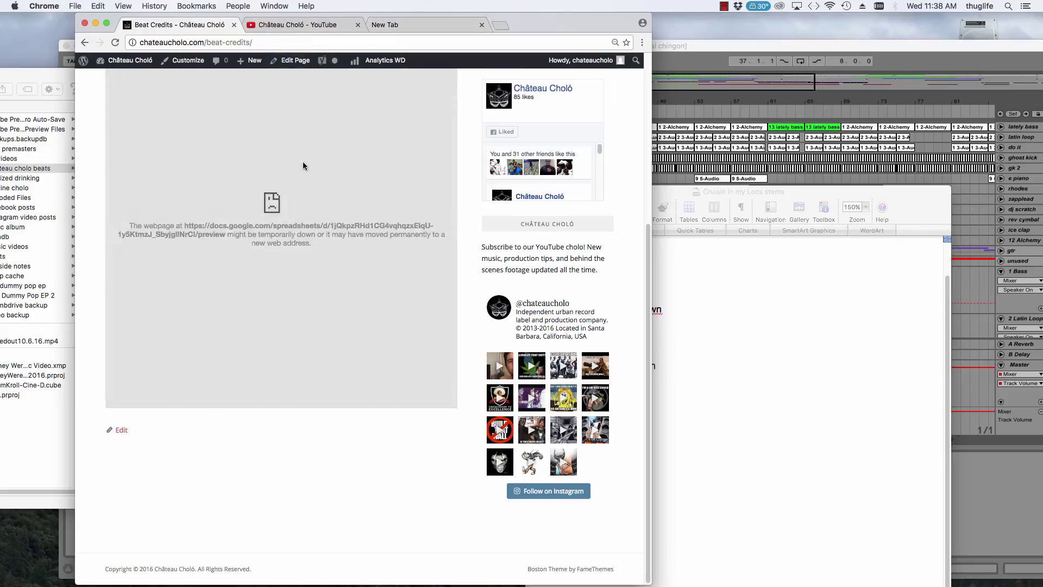
{"action": "scroll", "coordinate": [307, 193], "scroll_direction": "up", "scroll_amount": 5}
{"action": "mouse_move", "coordinate": [163, 81]}
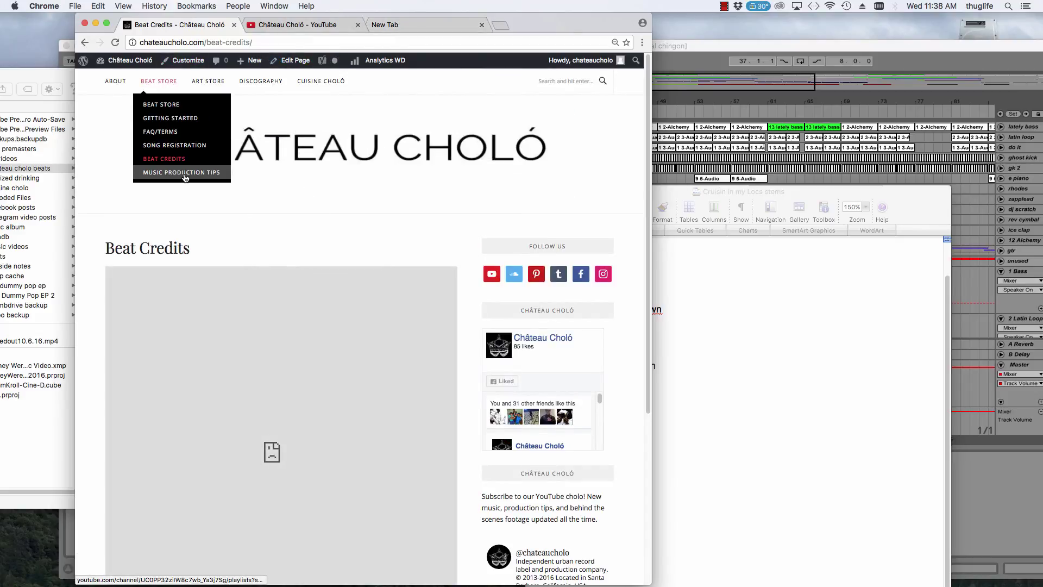
{"action": "left_click", "coordinate": [870, 324]}
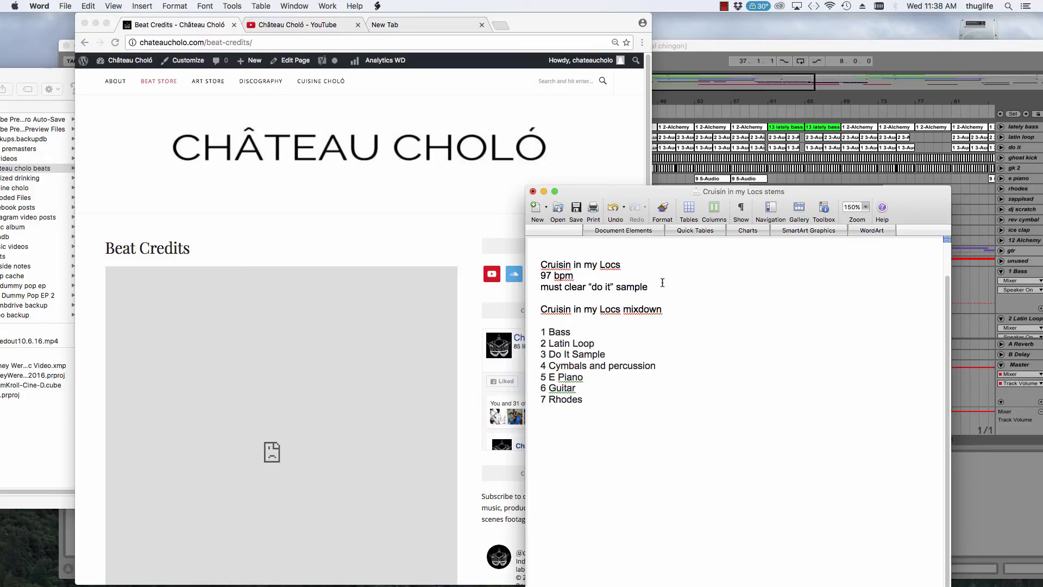
{"action": "left_click", "coordinate": [95, 24]}
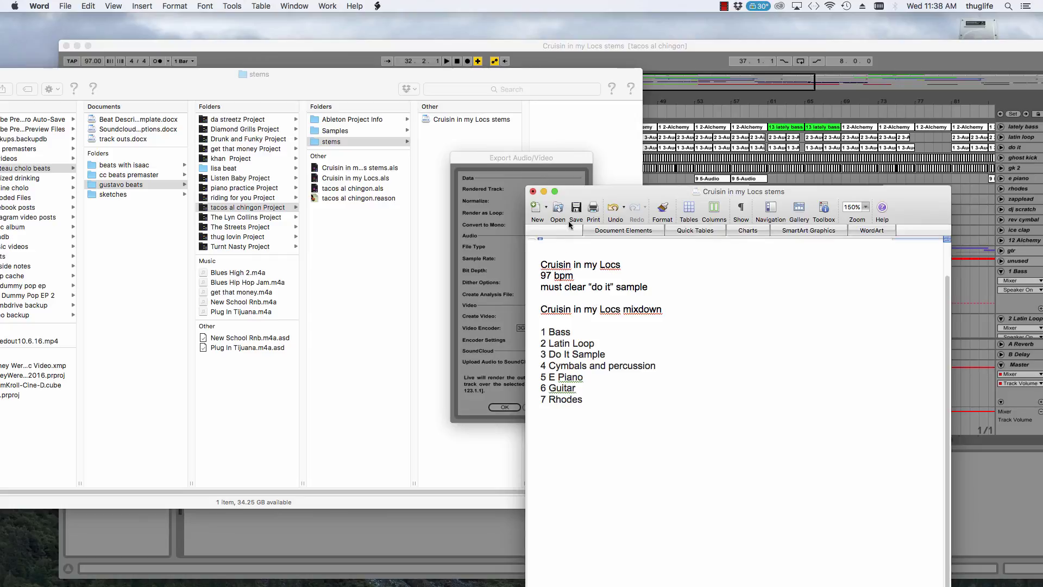
Insert "artist" before "must clear" in the sample clearance note.
{"action": "left_click", "coordinate": [647, 286]}
{"action": "key", "text": "Left"}
{"action": "key", "text": "Left"}
{"action": "key", "text": "Left"}
{"action": "key", "text": "Left"}
{"action": "key", "text": "Left"}
{"action": "key", "text": "Left"}
{"action": "key", "text": "Left"}
{"action": "key", "text": "Left"}
{"action": "key", "text": "Left"}
{"action": "key", "text": "Left"}
{"action": "key", "text": "Left"}
{"action": "key", "text": "Left"}
{"action": "key", "text": "Left"}
{"action": "key", "text": "Left"}
{"action": "key", "text": "Left"}
{"action": "key", "text": "Left"}
{"action": "key", "text": "Left"}
{"action": "key", "text": "Left"}
{"action": "key", "text": "Left"}
{"action": "key", "text": "Left"}
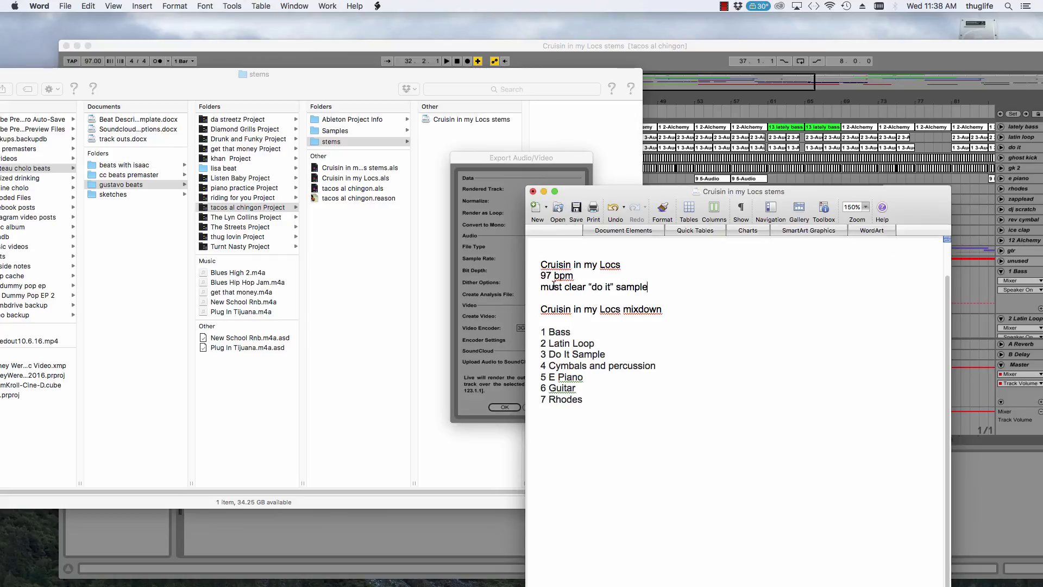
{"action": "type", "text": "artist"}
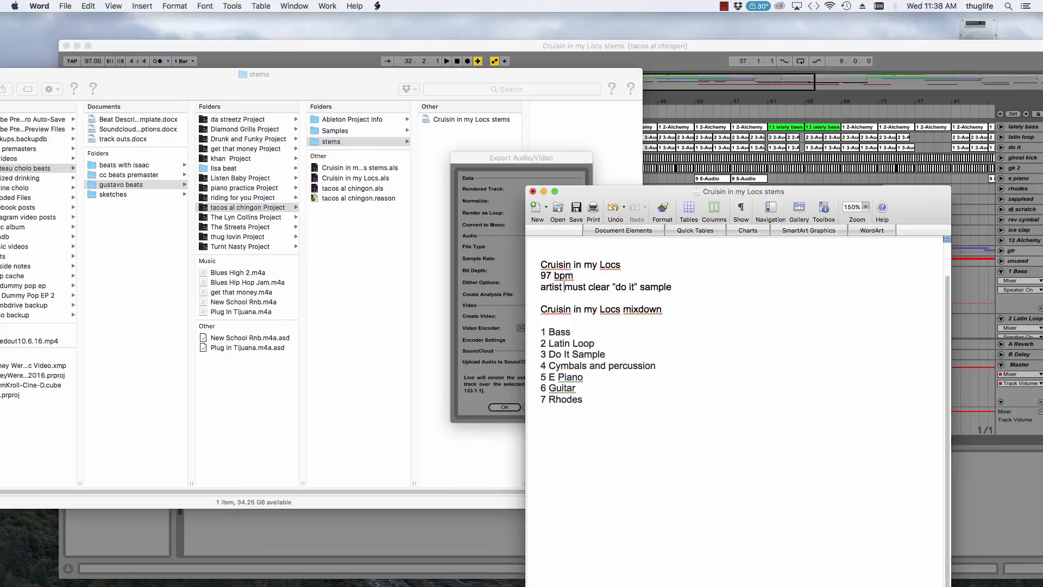
Append "before release" to the end of the sample clearance note and minimize the Word document.
{"action": "left_click", "coordinate": [713, 284]}
{"action": "type", "text": "before release"}
{"action": "left_click", "coordinate": [688, 46]}
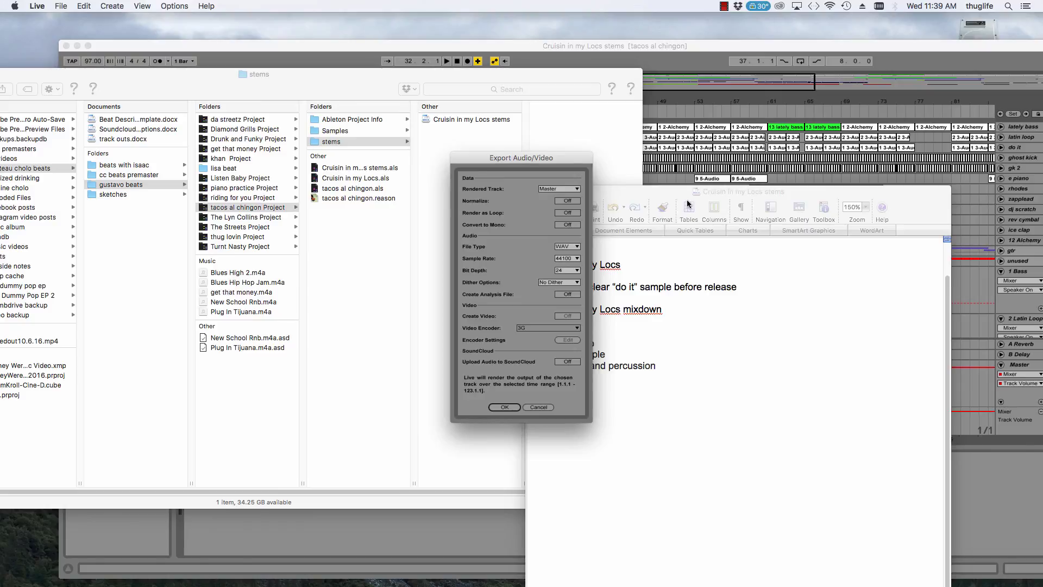
{"action": "left_click_drag", "start_coordinate": [662, 190], "coordinate": [752, 191]}
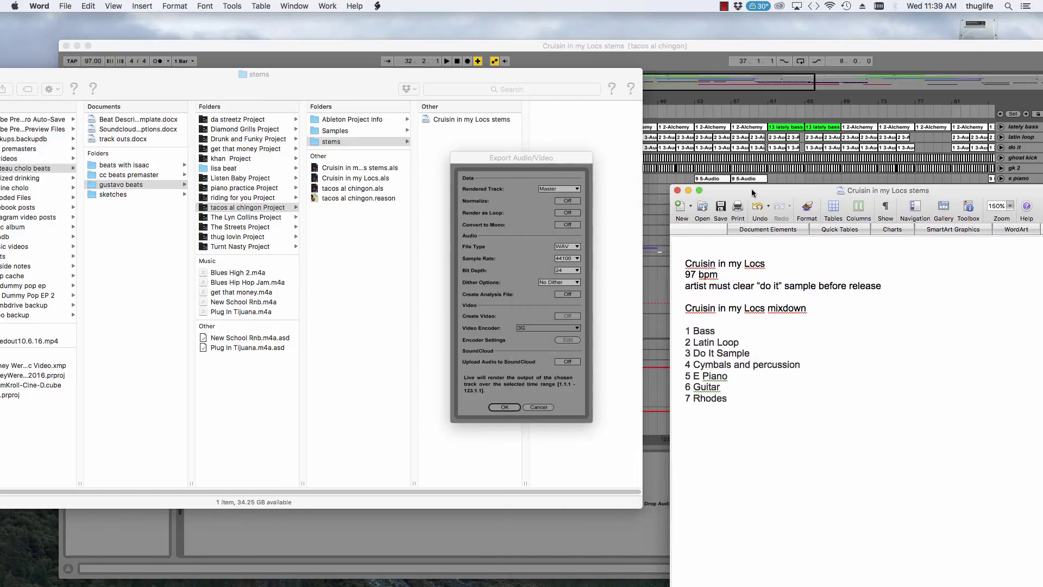
{"action": "left_click", "coordinate": [688, 190]}
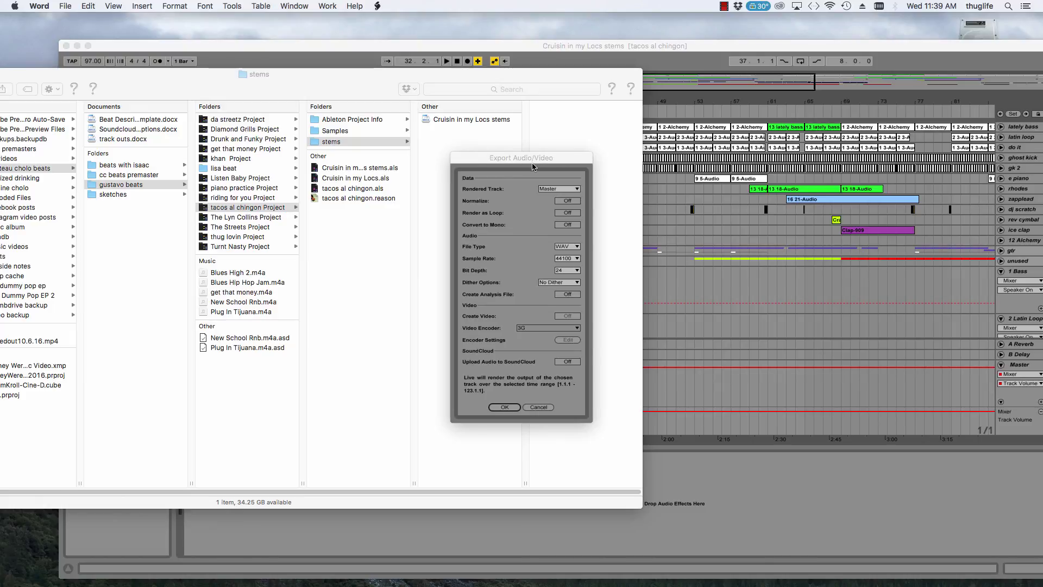
Switch to Chrome to look through the playlists on the Château Choló YouTube channel, and bring up the Camtasia 2 project.
{"action": "mouse_move", "coordinate": [391, 581]}
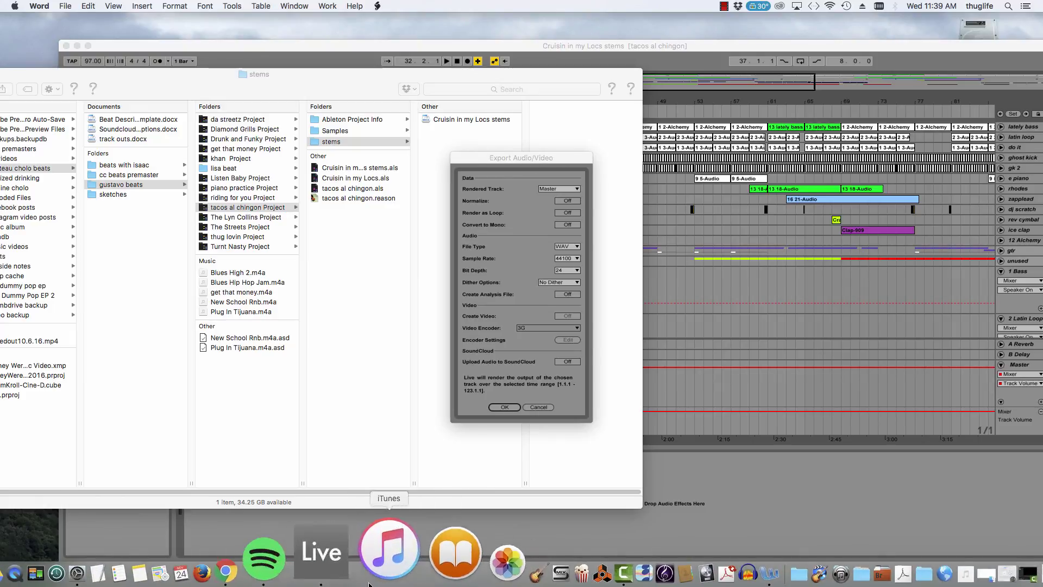
{"action": "left_click", "coordinate": [326, 565]}
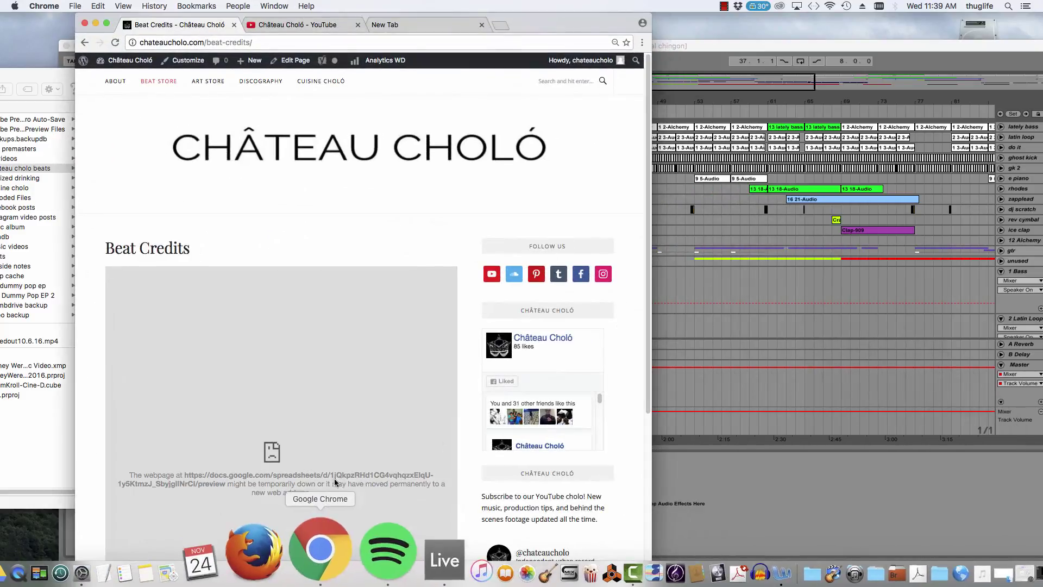
{"action": "left_click", "coordinate": [283, 24]}
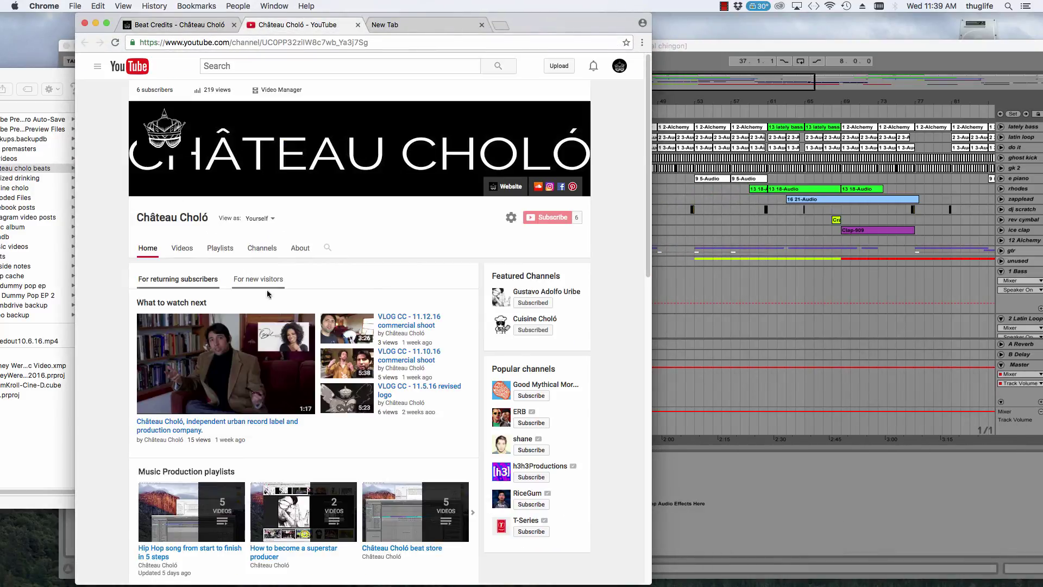
{"action": "scroll", "coordinate": [362, 444], "scroll_direction": "down", "scroll_amount": 10}
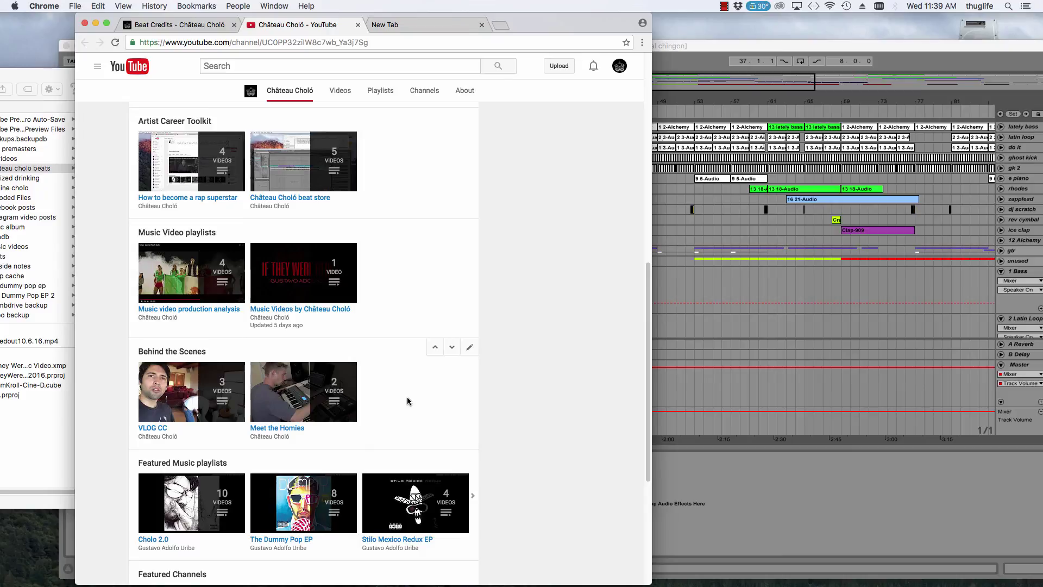
{"action": "scroll", "coordinate": [408, 401], "scroll_direction": "up", "scroll_amount": 2}
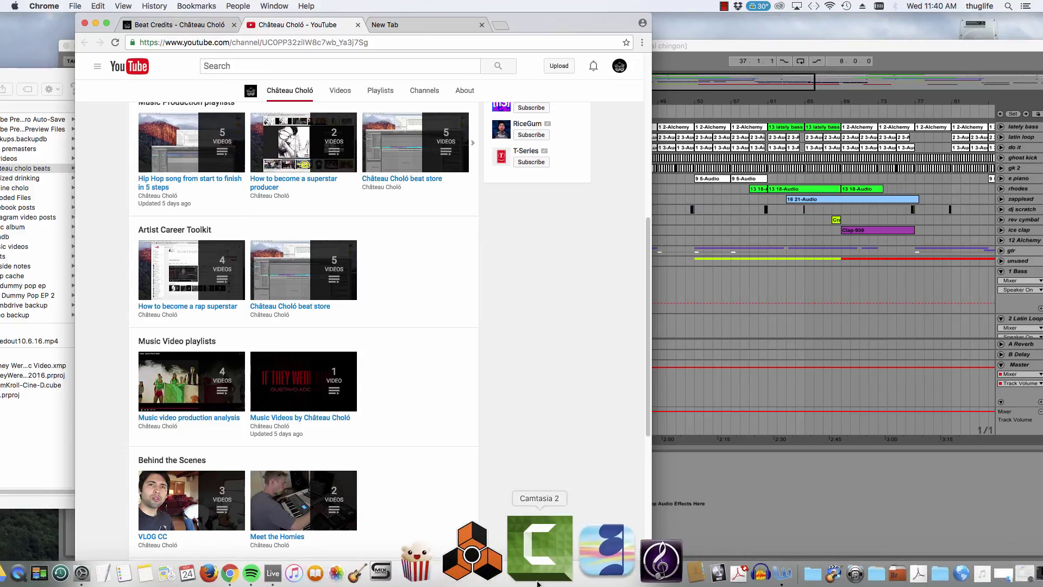
{"action": "left_click", "coordinate": [541, 578]}
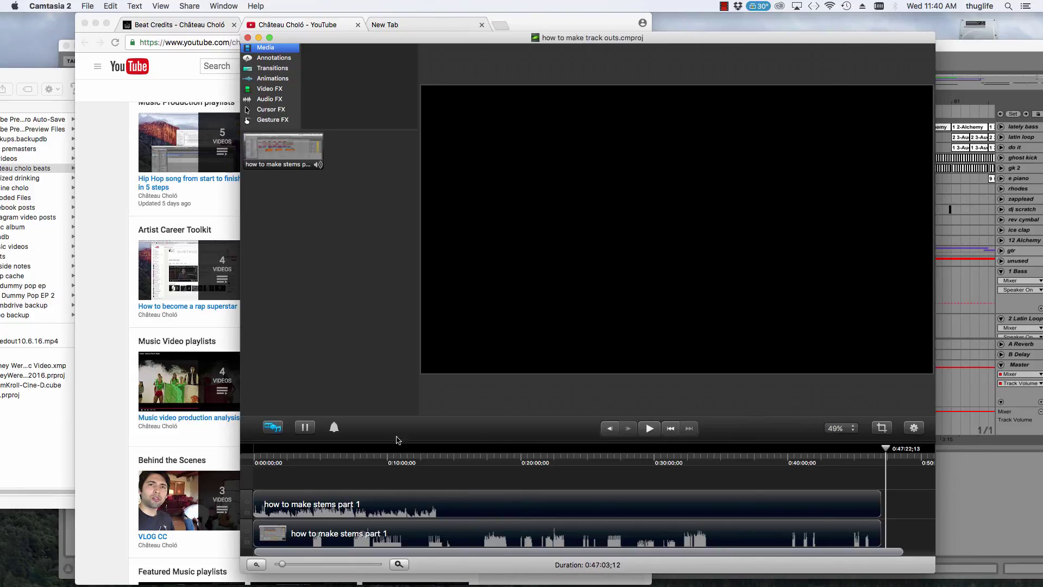